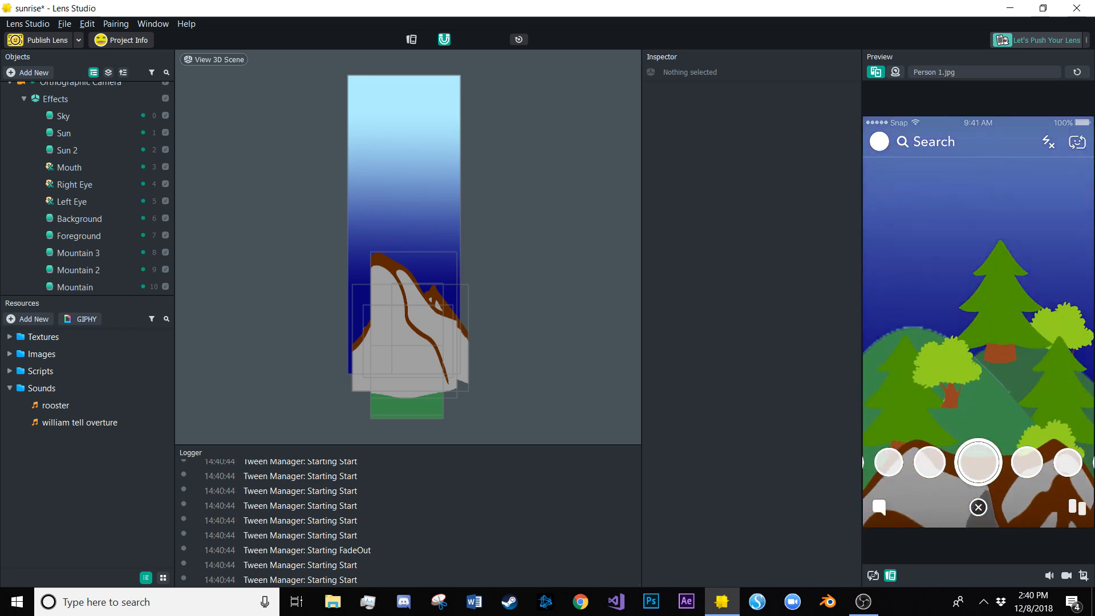
Create a new blank project in place of the open sunrise project
click(65, 24)
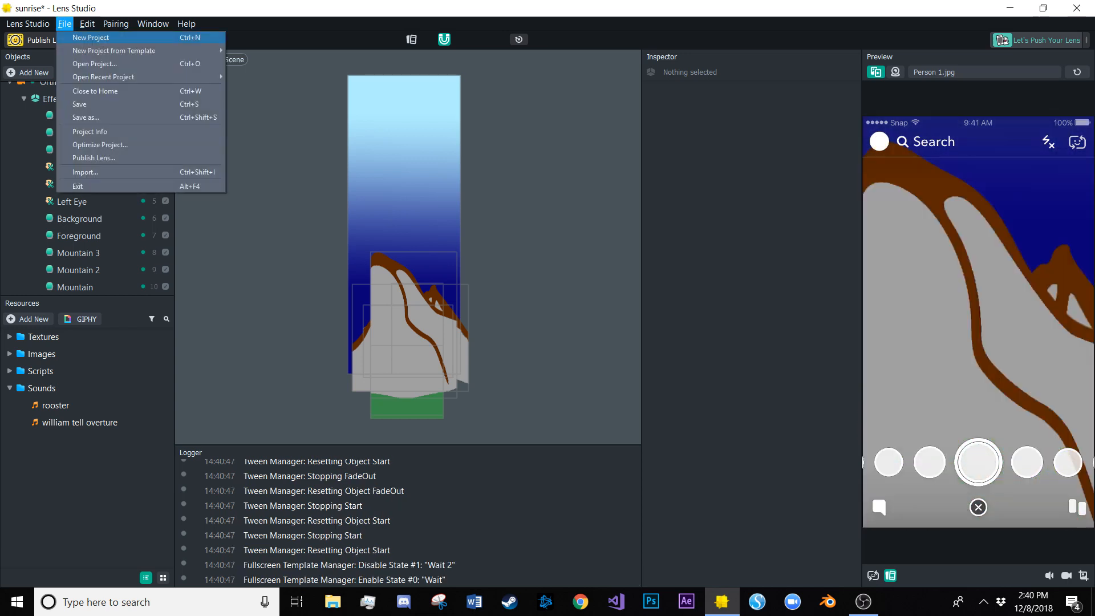
click(92, 37)
click(572, 307)
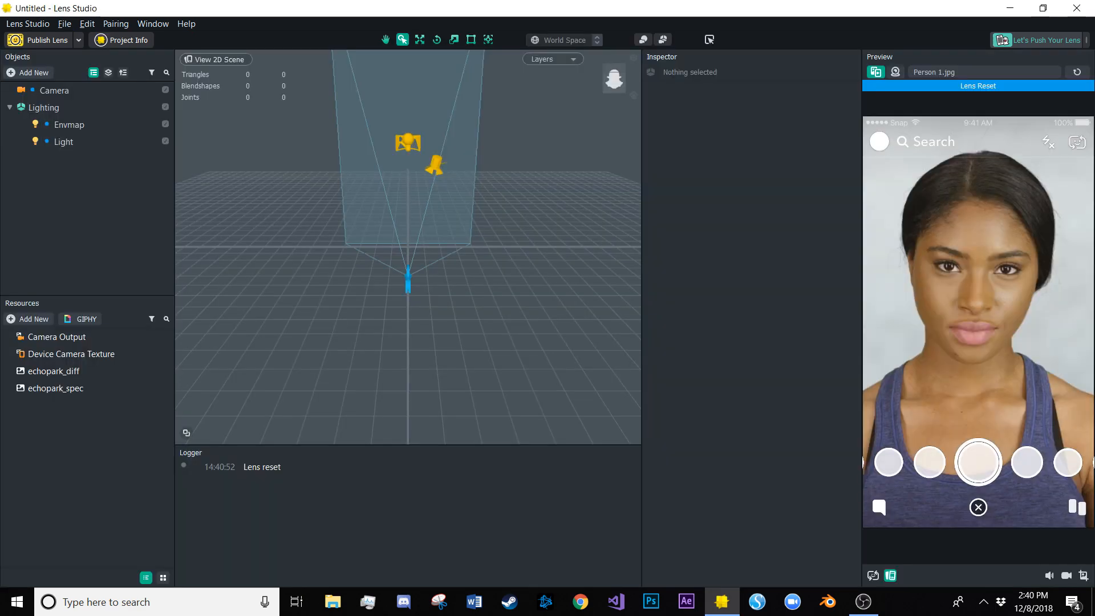
Import all the images from the sunrise project's Images folder, Background through Sun2, into the resources
click(27, 319)
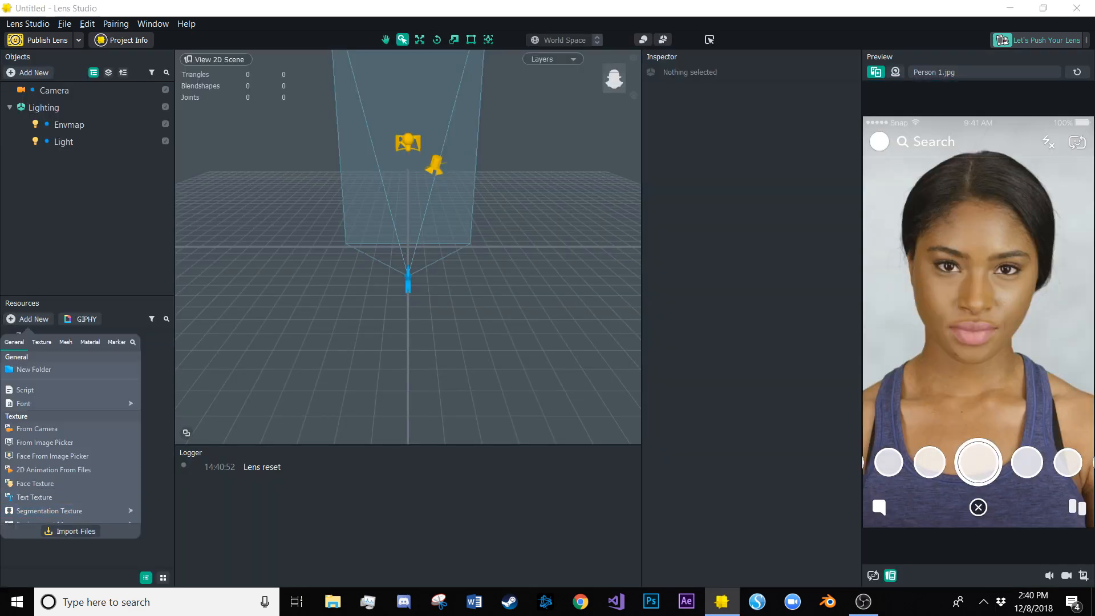
click(70, 531)
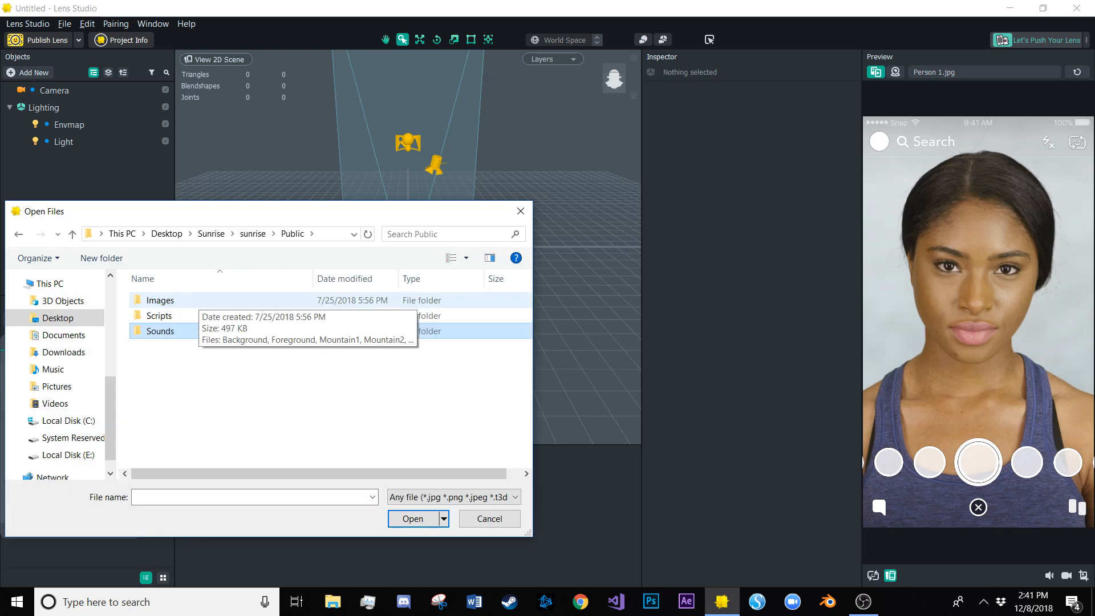
double_click(171, 300)
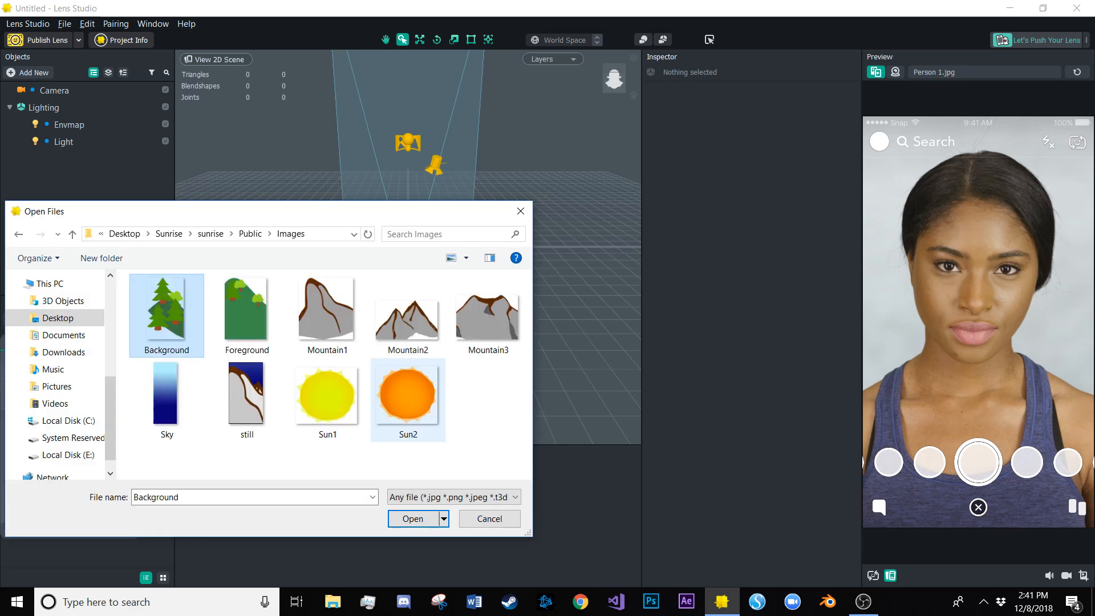
shift+click(407, 399)
click(413, 519)
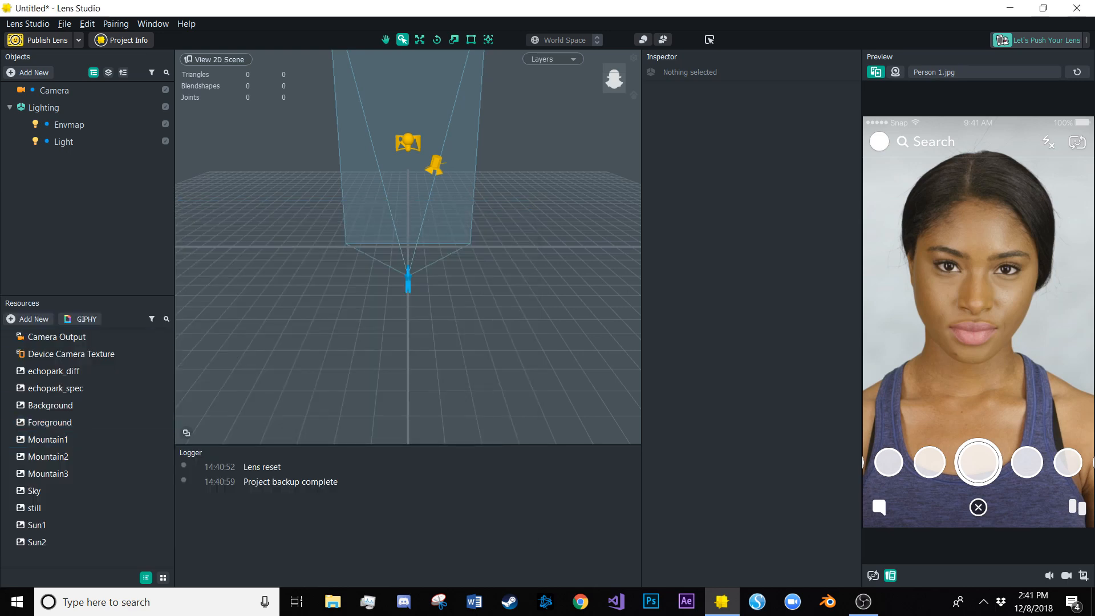
Collapse the Lighting group and look through the imported Sun1, Sky and Mountain1 textures
click(9, 107)
click(36, 525)
click(34, 490)
click(48, 439)
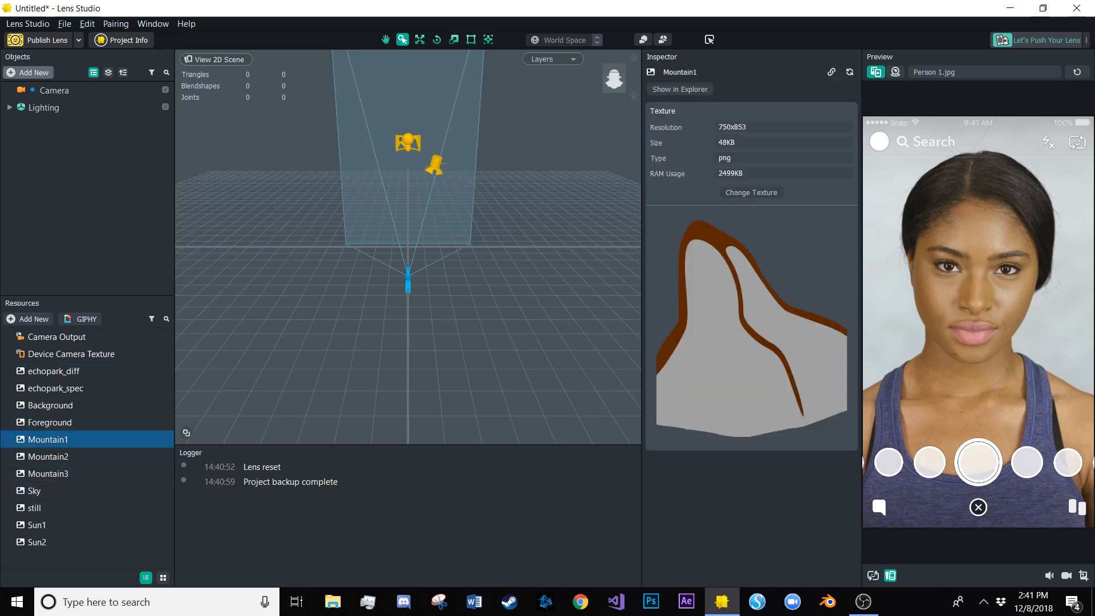
Add a 2D sprite to the scene and rename it Sky
click(27, 72)
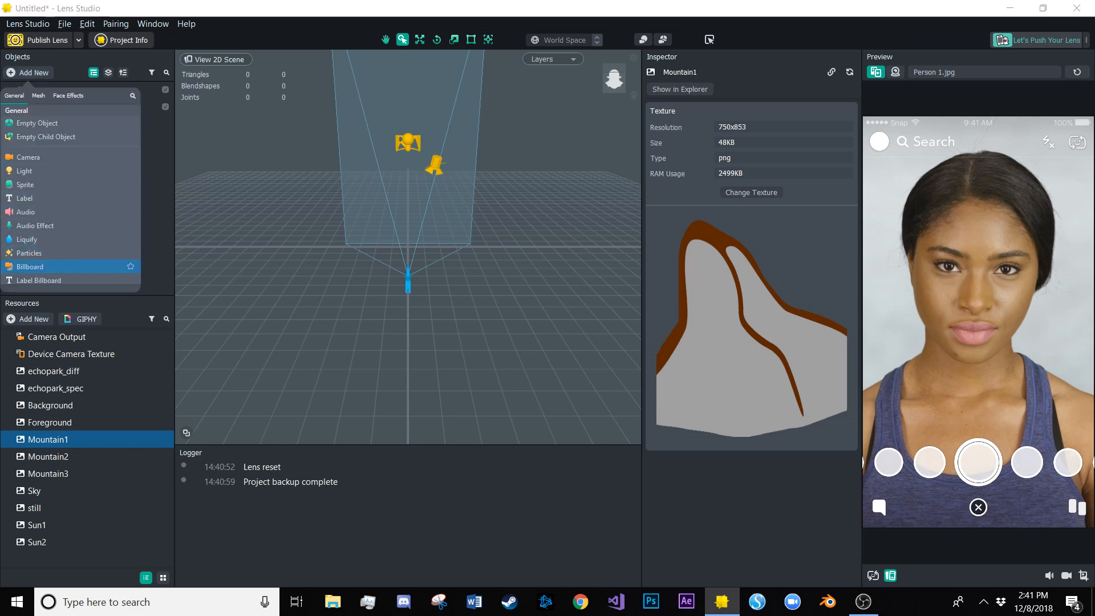
click(29, 266)
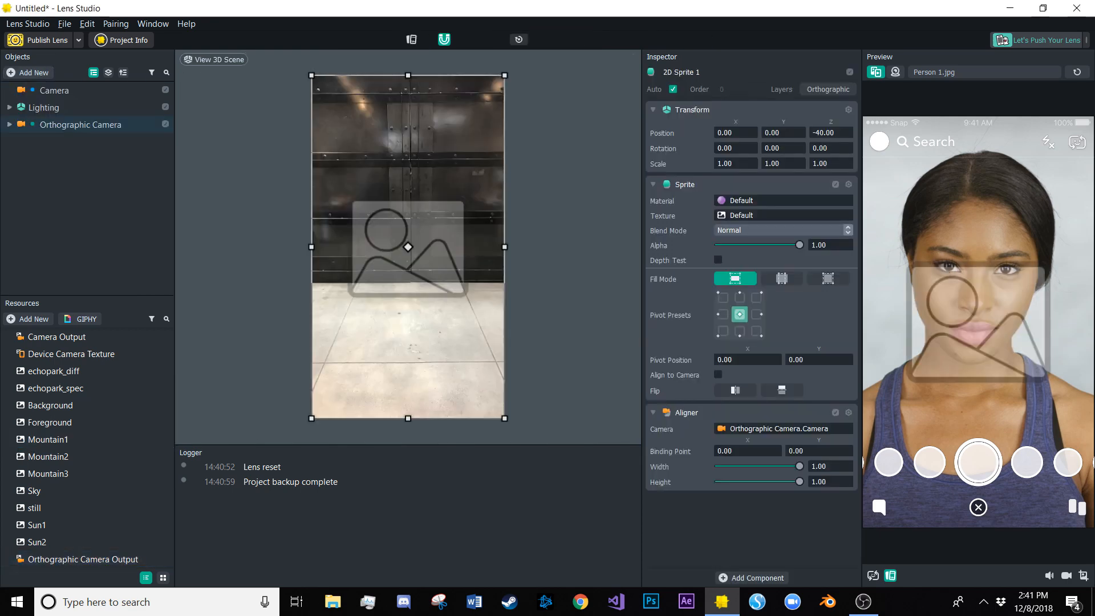
mouse_move(408, 247)
mouse_down()
mouse_move(446, 232)
mouse_move(407, 203)
mouse_move(440, 235)
mouse_move(393, 282)
mouse_move(407, 247)
mouse_up()
click(10, 124)
click(24, 141)
key(F2)
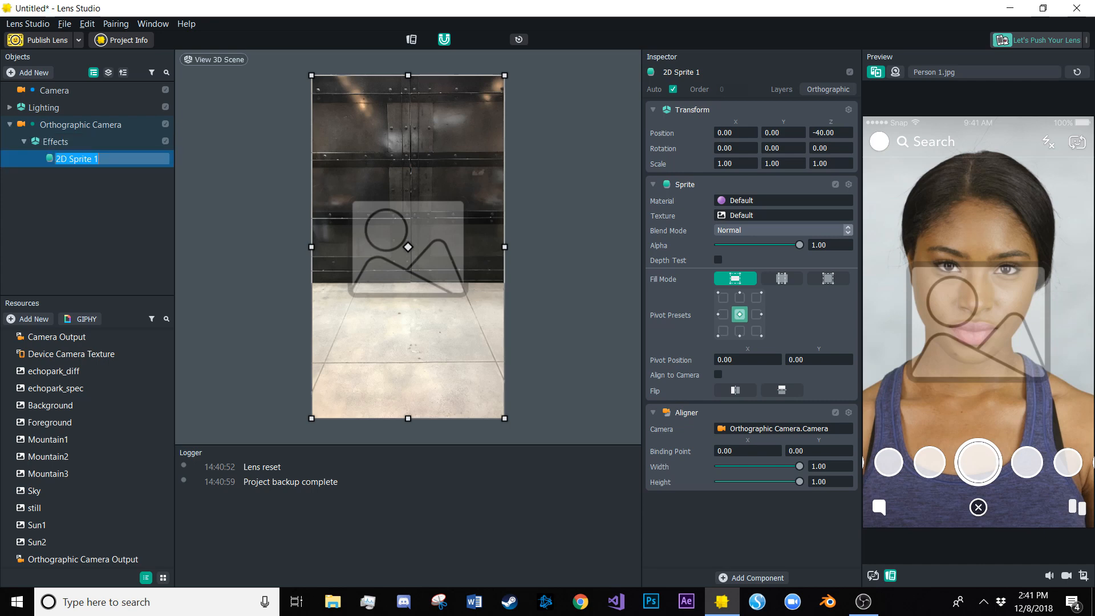
text(Sky)
key(Return)
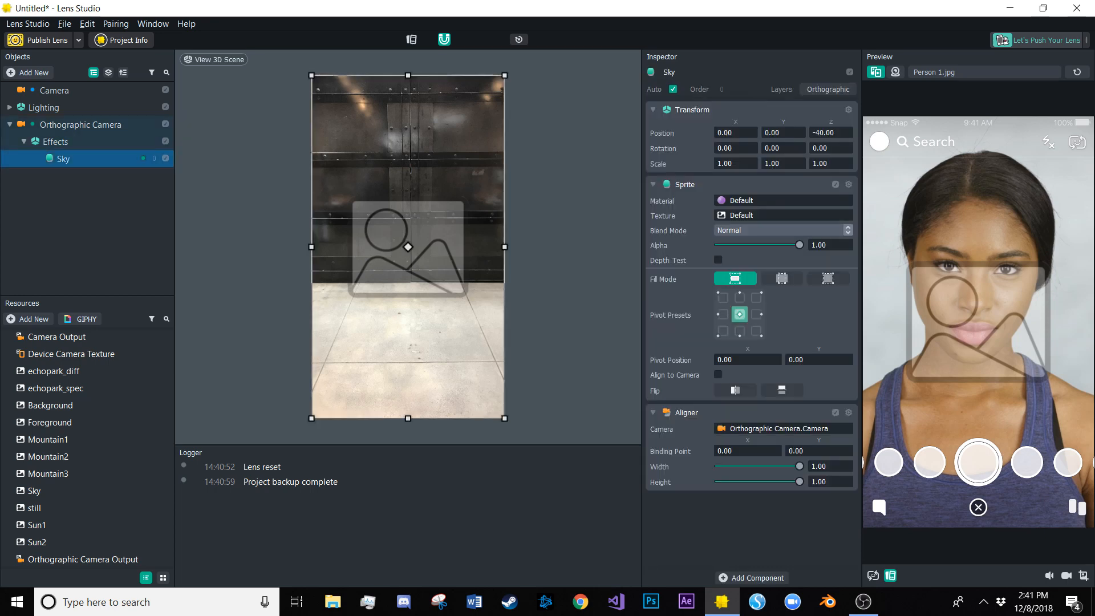
Assign the Sky texture to the Sky sprite and make it stretch to fill its whole frame
click(783, 215)
double_click(457, 355)
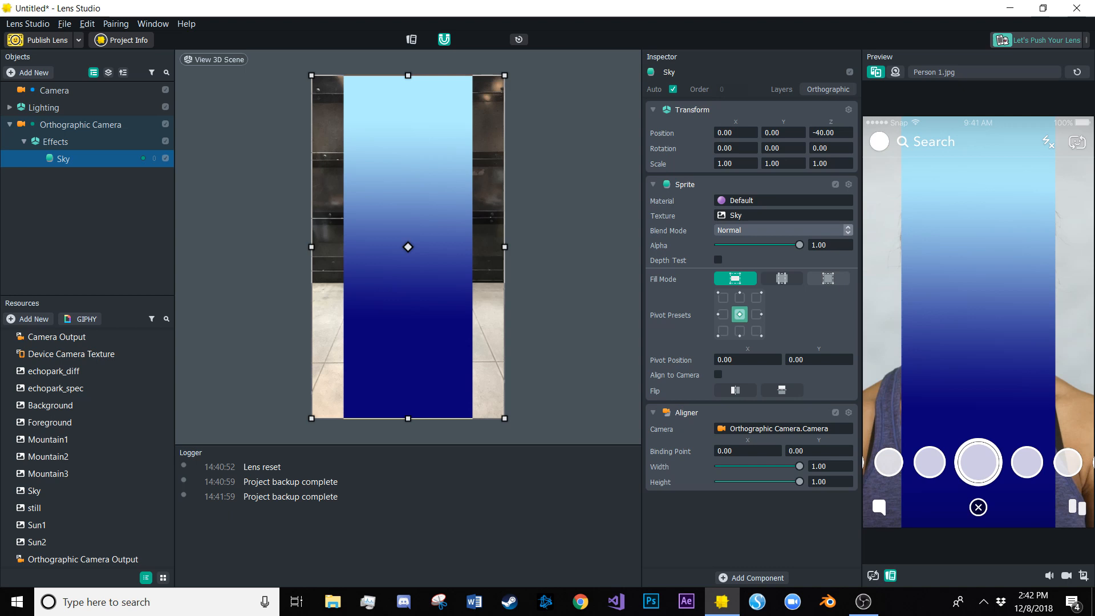
click(827, 278)
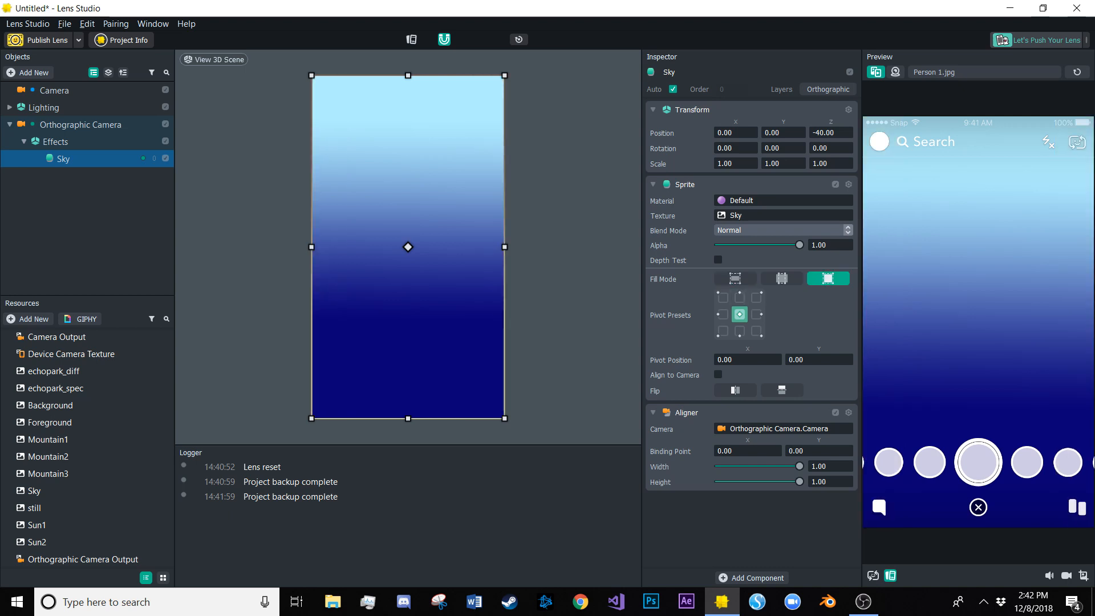
Extend the Sky sprite upward from its top edge to a height of about 2.67, keeping its bottom edge fixed
scroll(408, 247, down, 6)
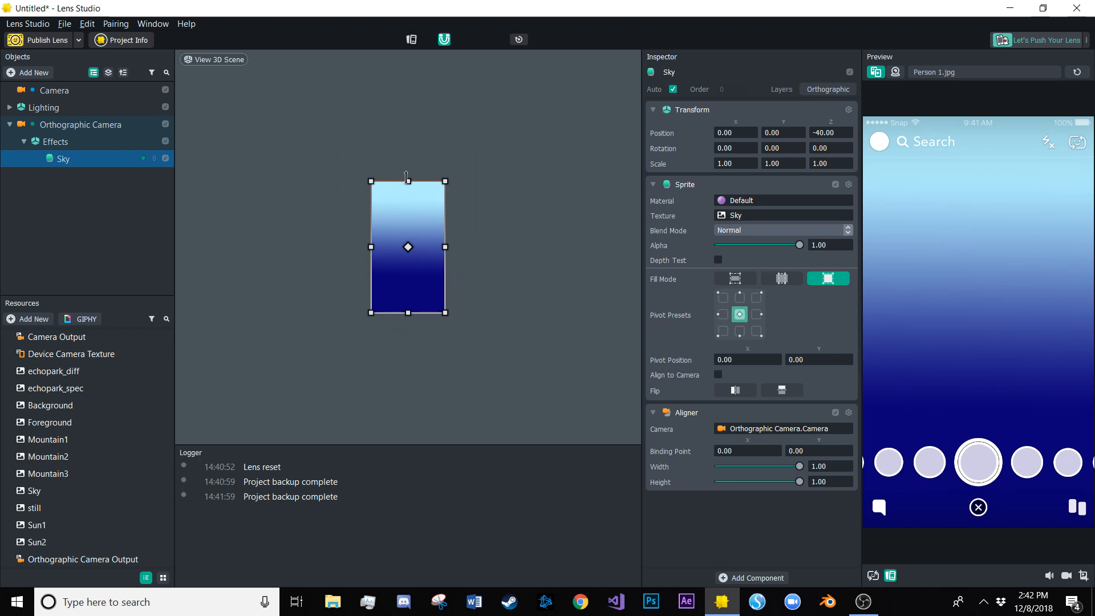
drag(408, 181, 408, 53)
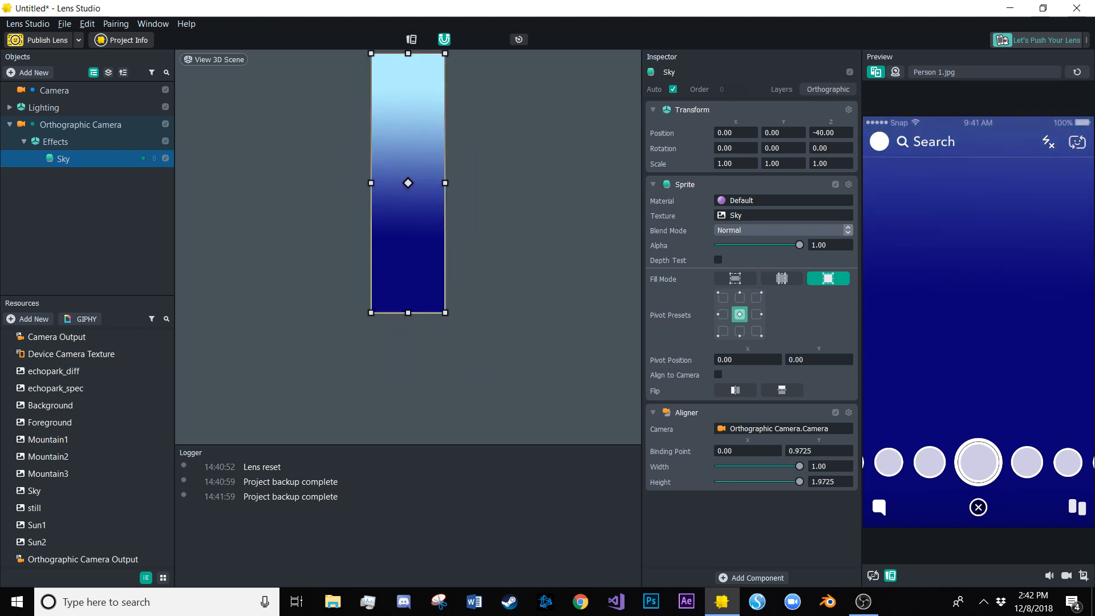
middle_drag(407, 114, 413, 247)
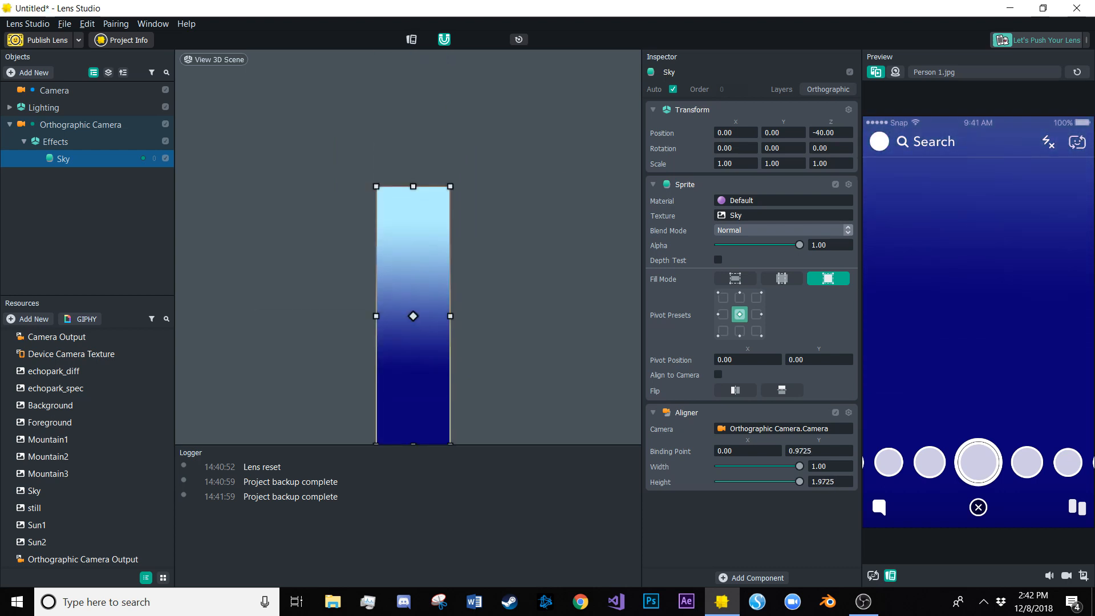
drag(413, 186, 414, 95)
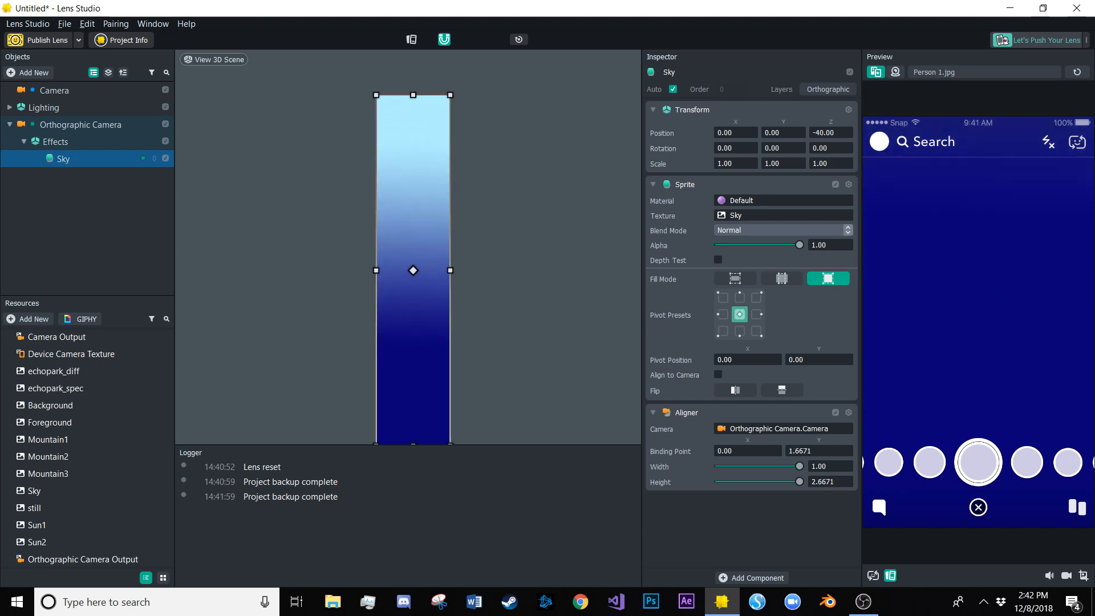
click(496, 117)
scroll(407, 247, down, 2)
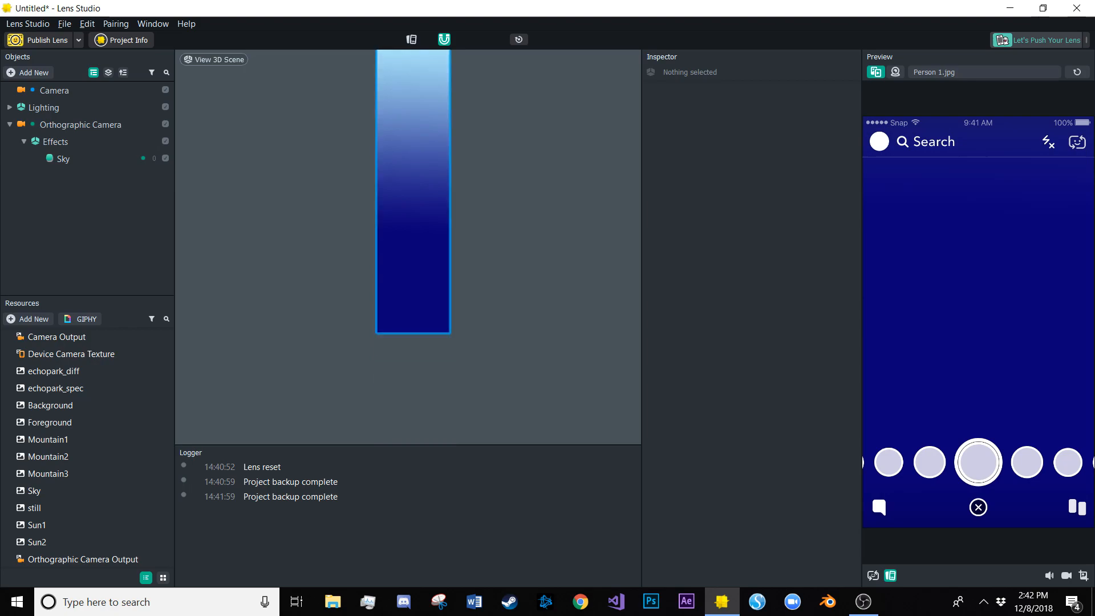
Open the choices for adding another object under the Effects group
click(63, 159)
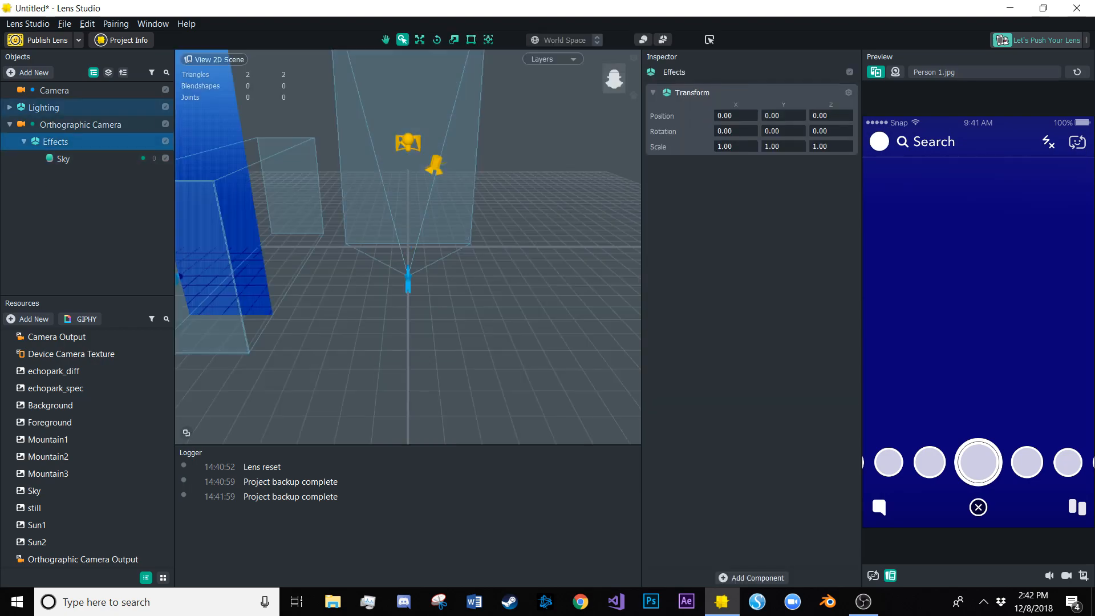
click(28, 73)
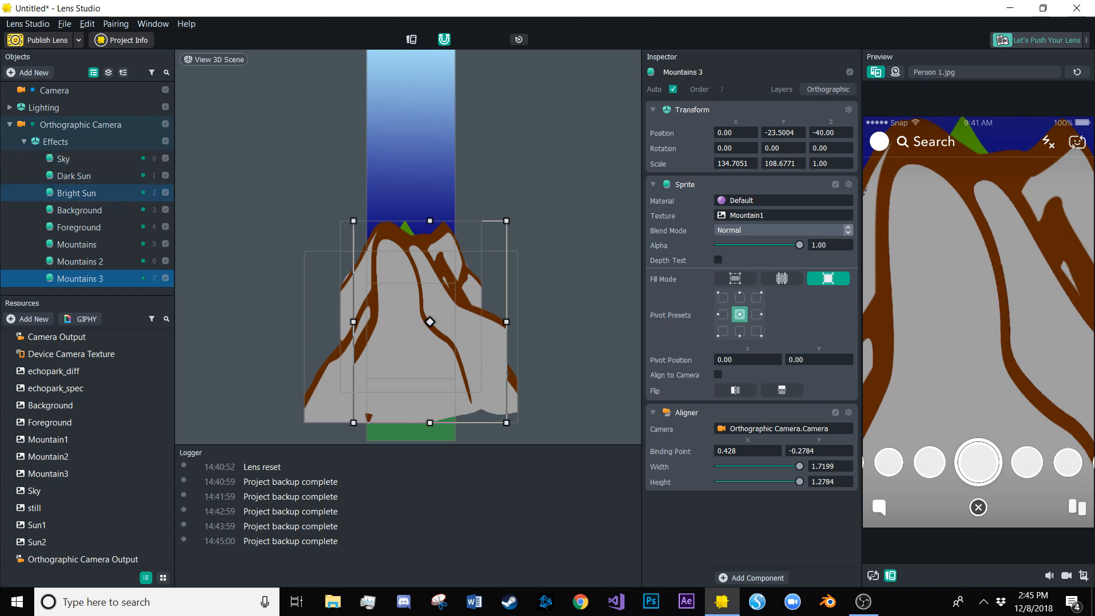
Collapse the Orthographic Camera group, add a Tween Manager scripting object and move it to the top of the object hierarchy
click(245, 233)
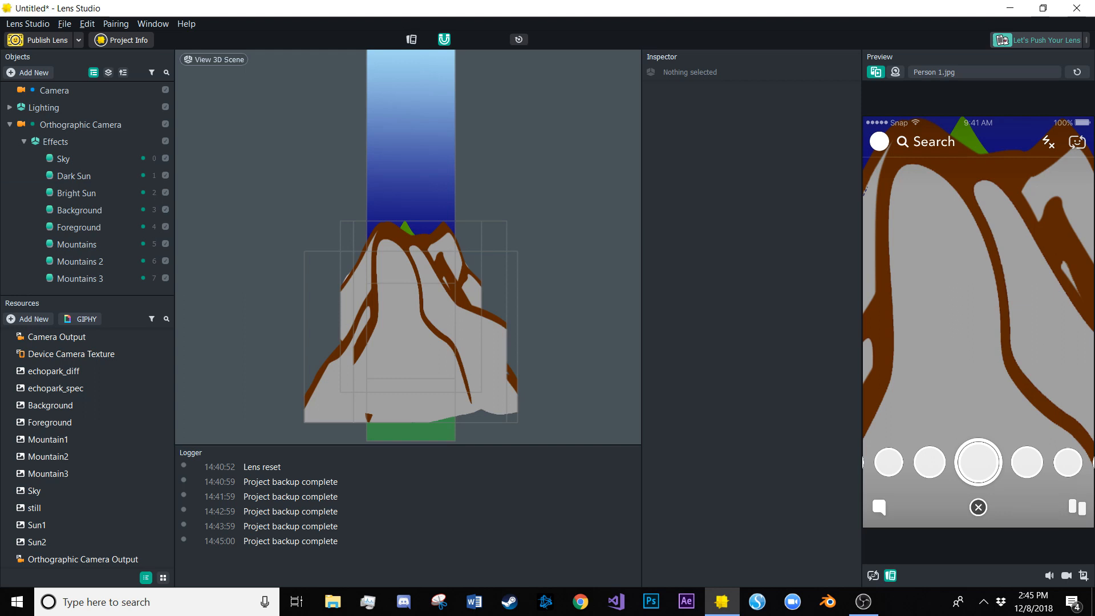
click(10, 124)
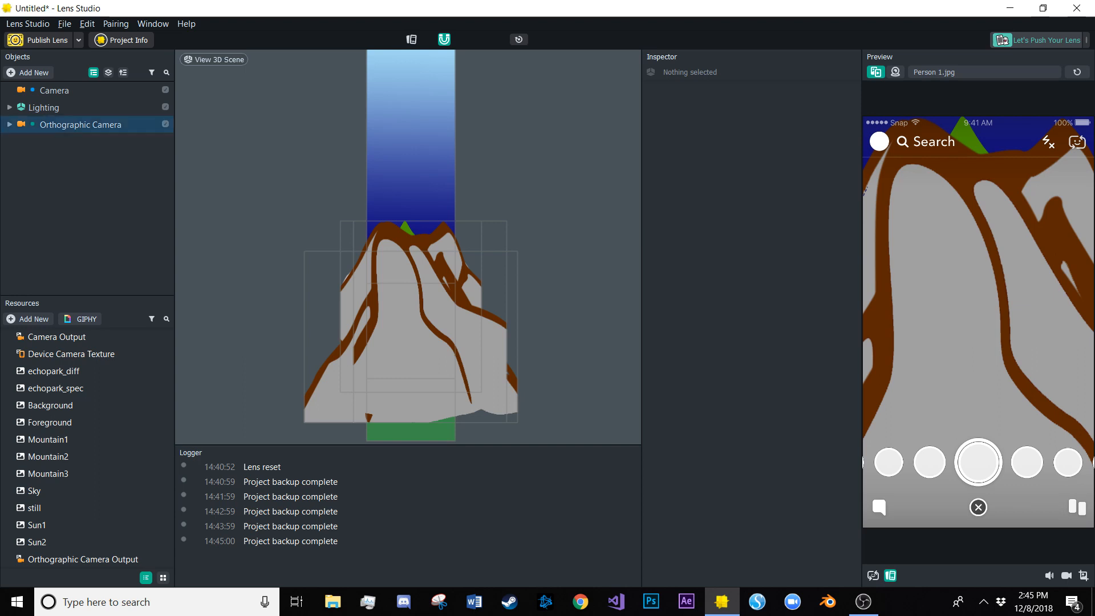
click(30, 73)
scroll(68, 225, down, 3)
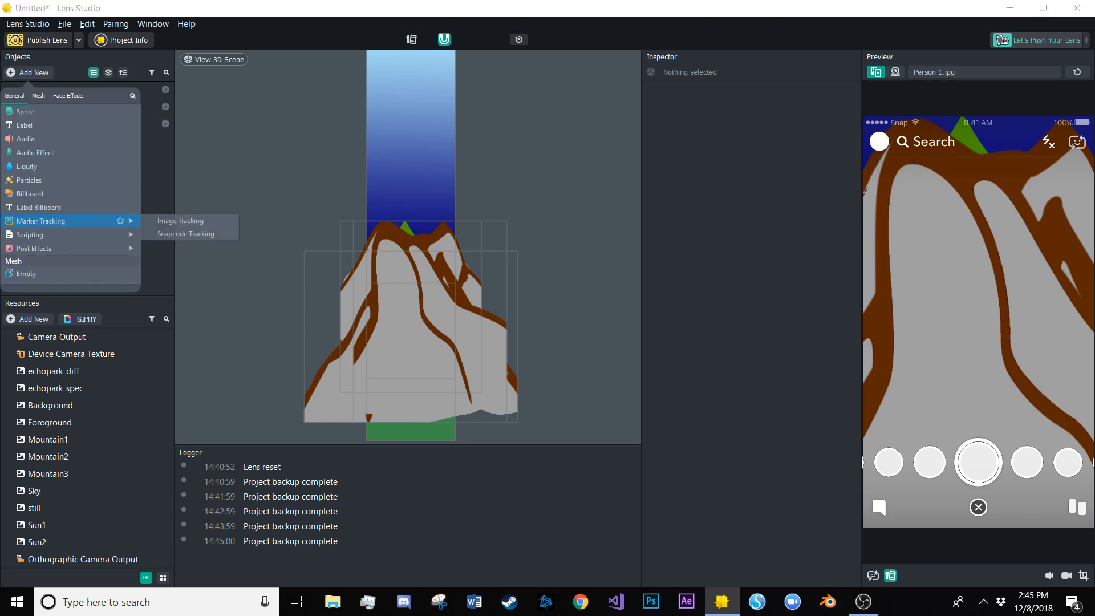
mouse_move(69, 235)
click(182, 235)
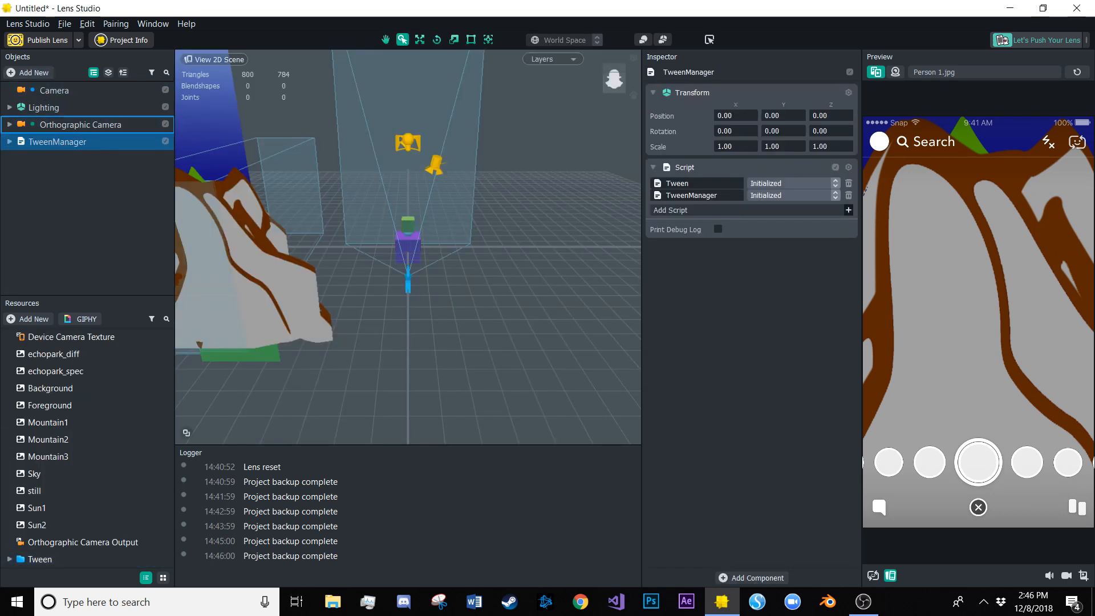
drag(57, 142, 60, 83)
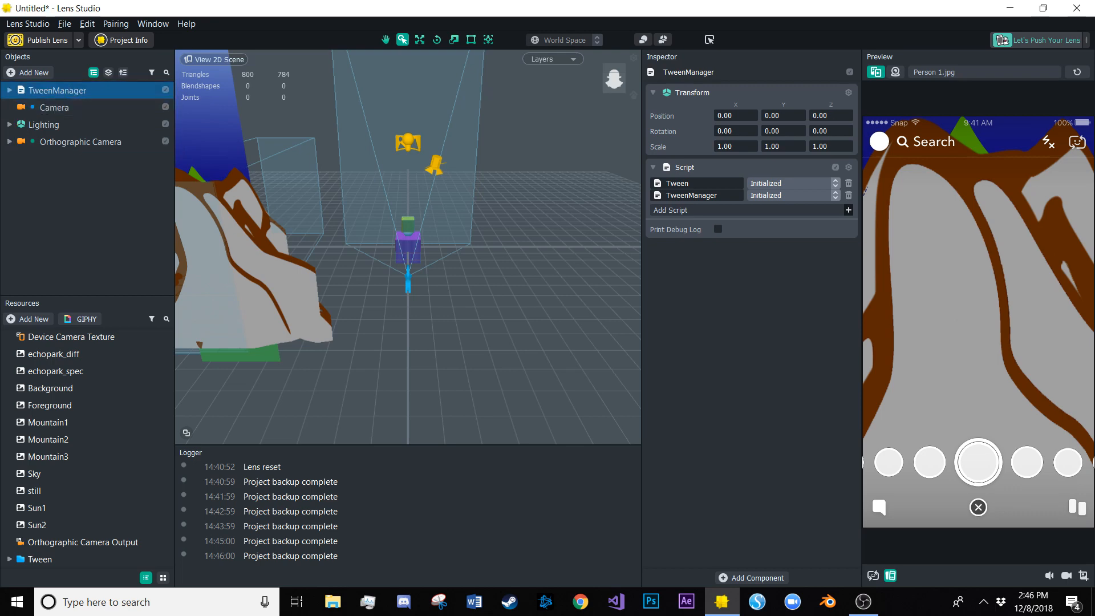
Delete all the example objects inside TweenManager, from ExampleObjects through ExampleScriptedTweens
click(10, 90)
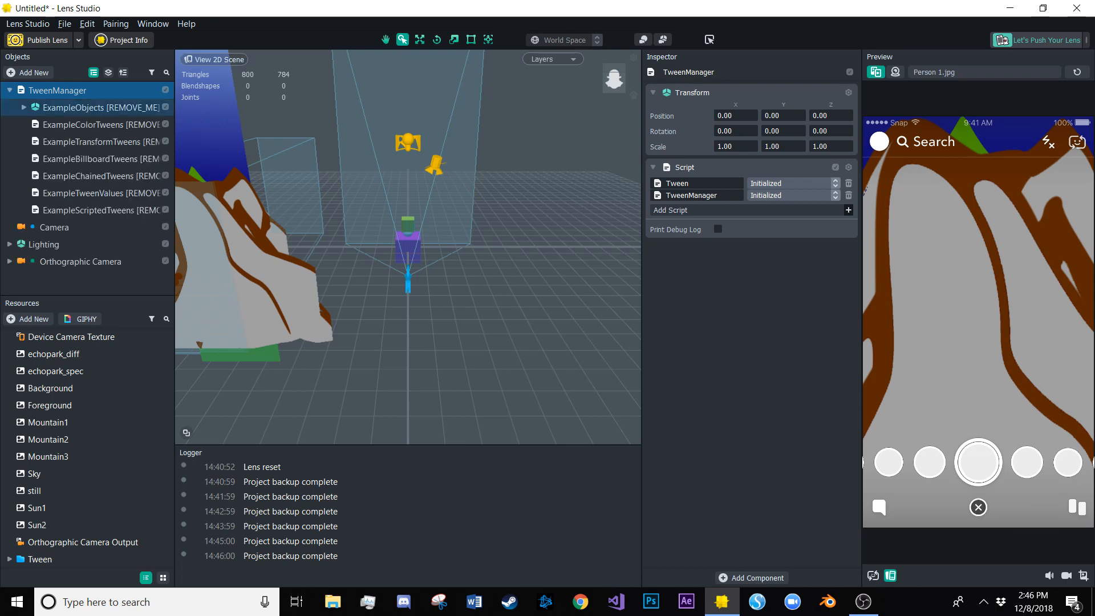
click(91, 107)
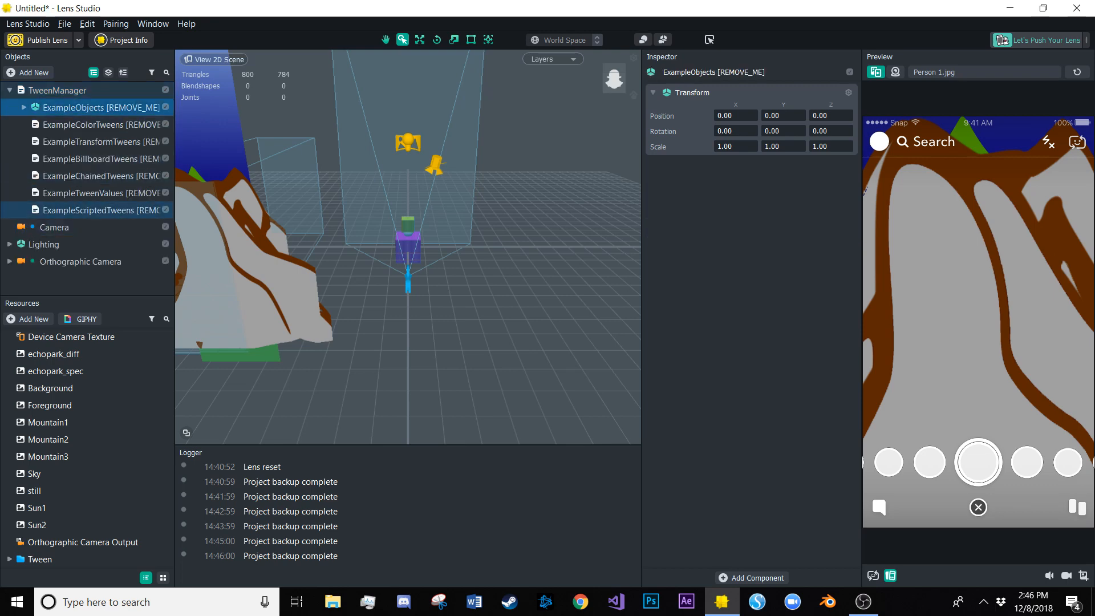
shift+click(94, 210)
key(Delete)
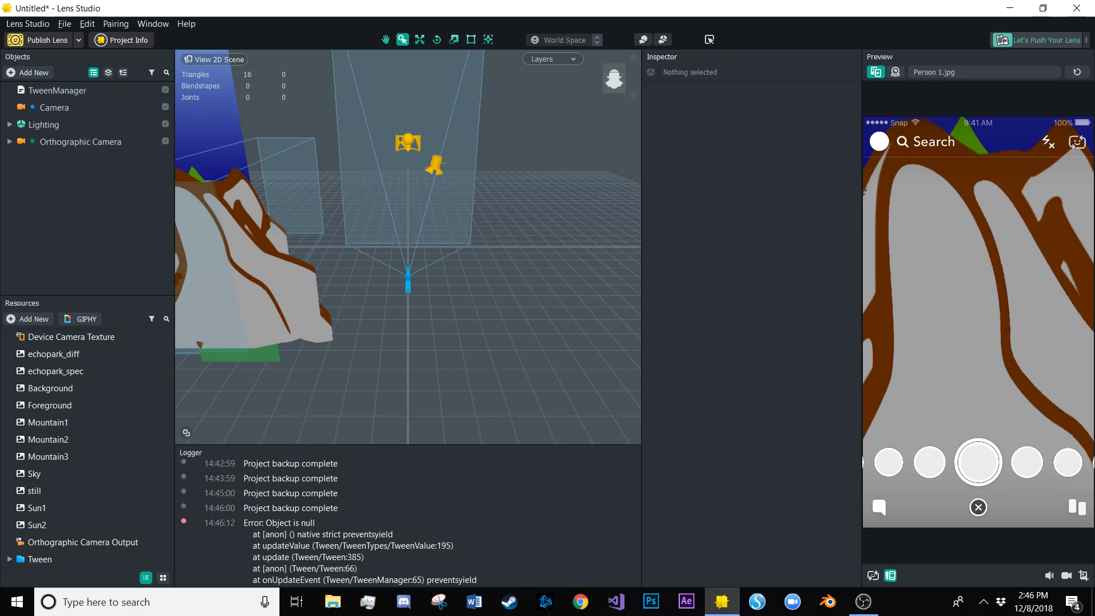
Delete the ExampleResources [REMOVE_ME] folder from the Tween resources and collapse the Tween folder
click(10, 559)
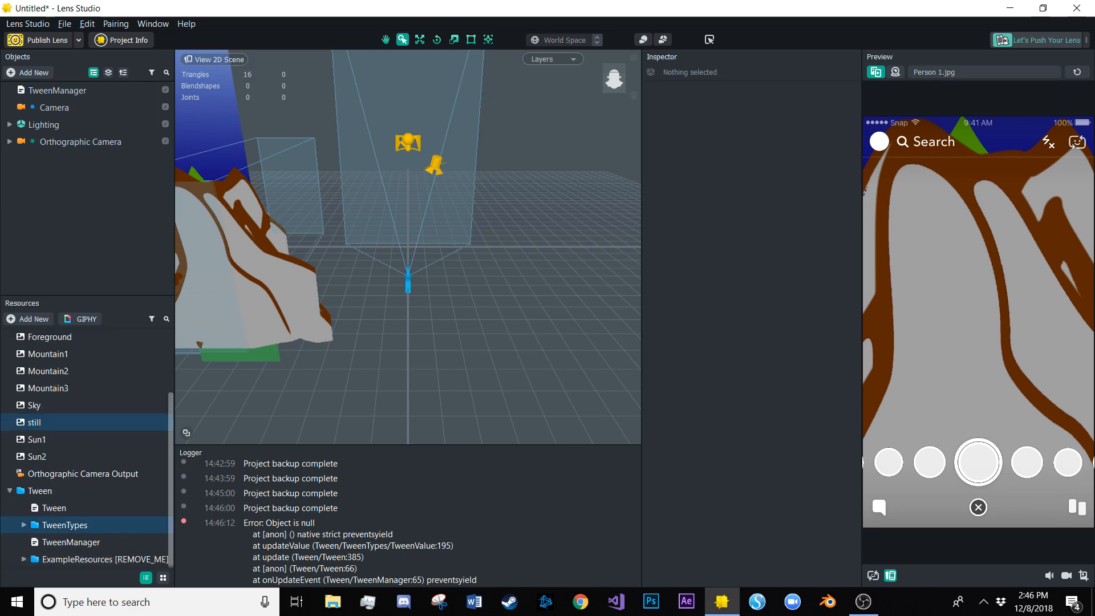
click(103, 559)
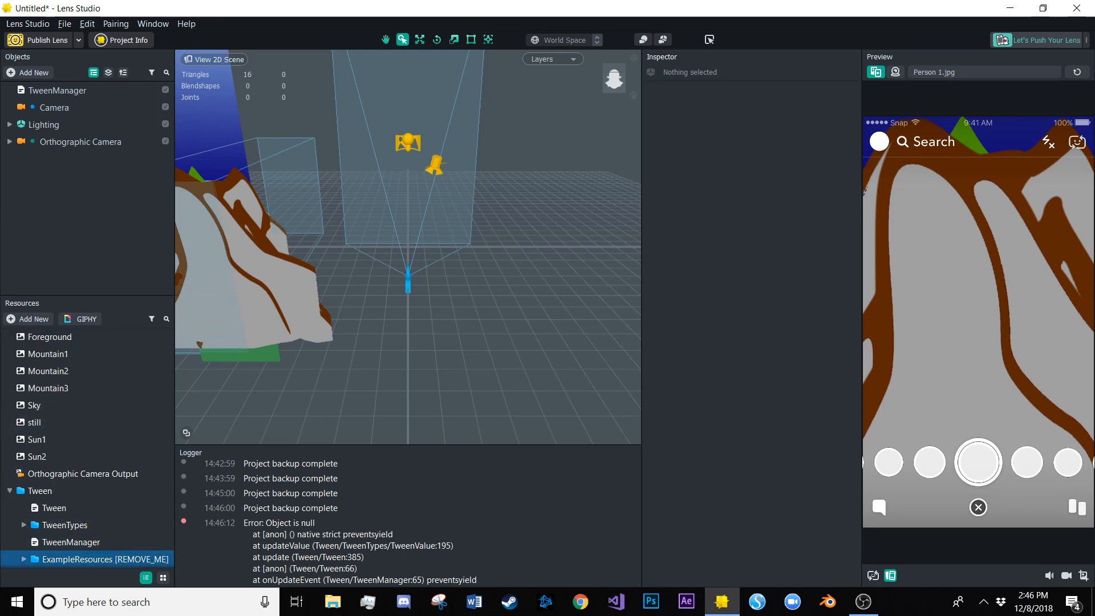
key(Delete)
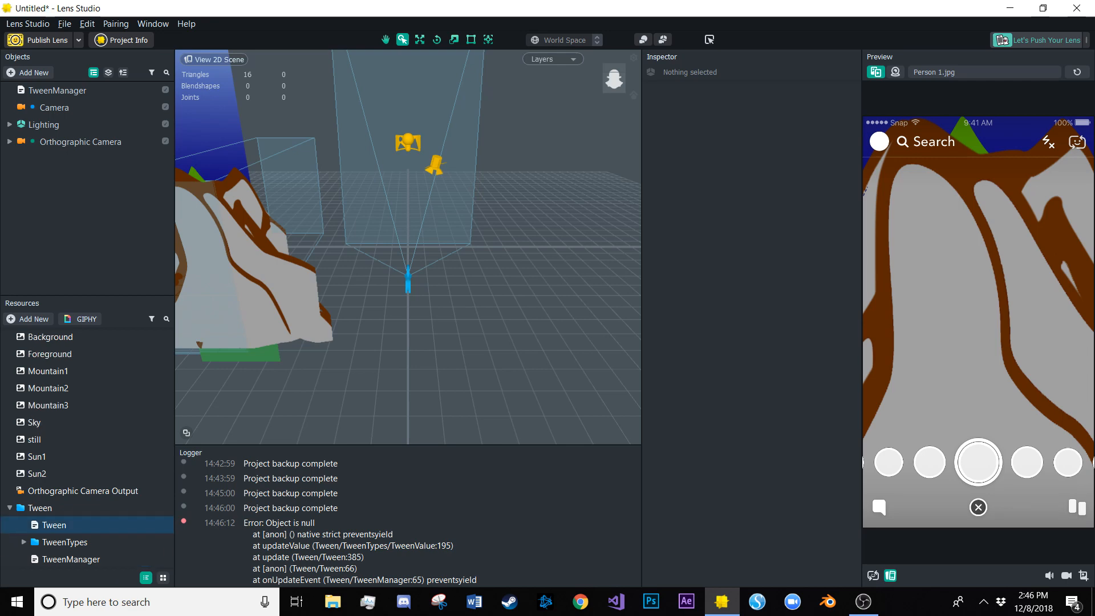
click(10, 508)
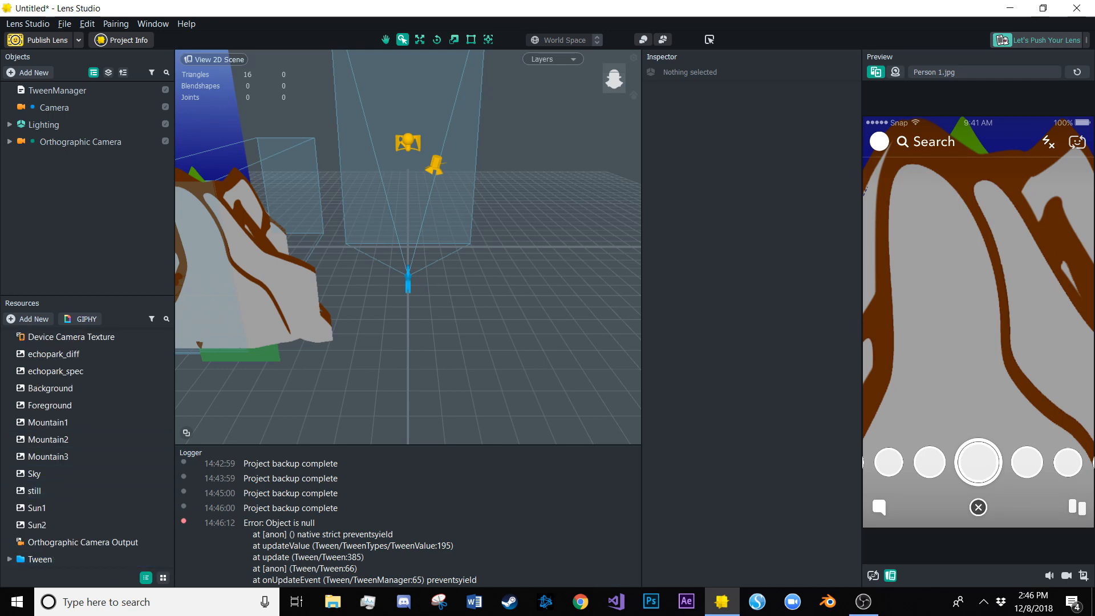
Add an empty child object under TweenManager and rename it Tweens
click(57, 91)
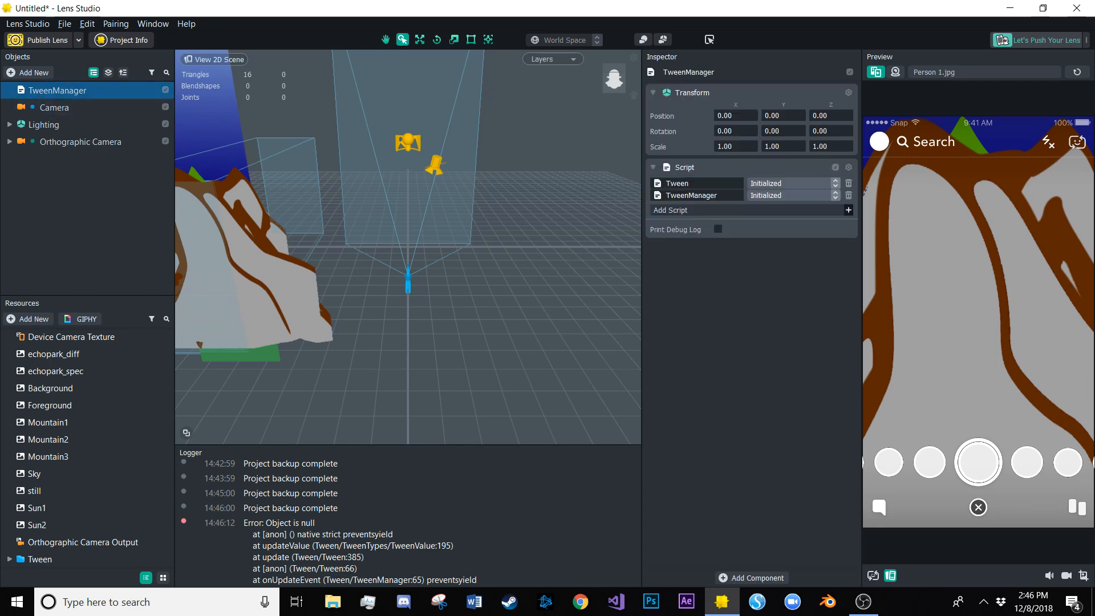
click(28, 73)
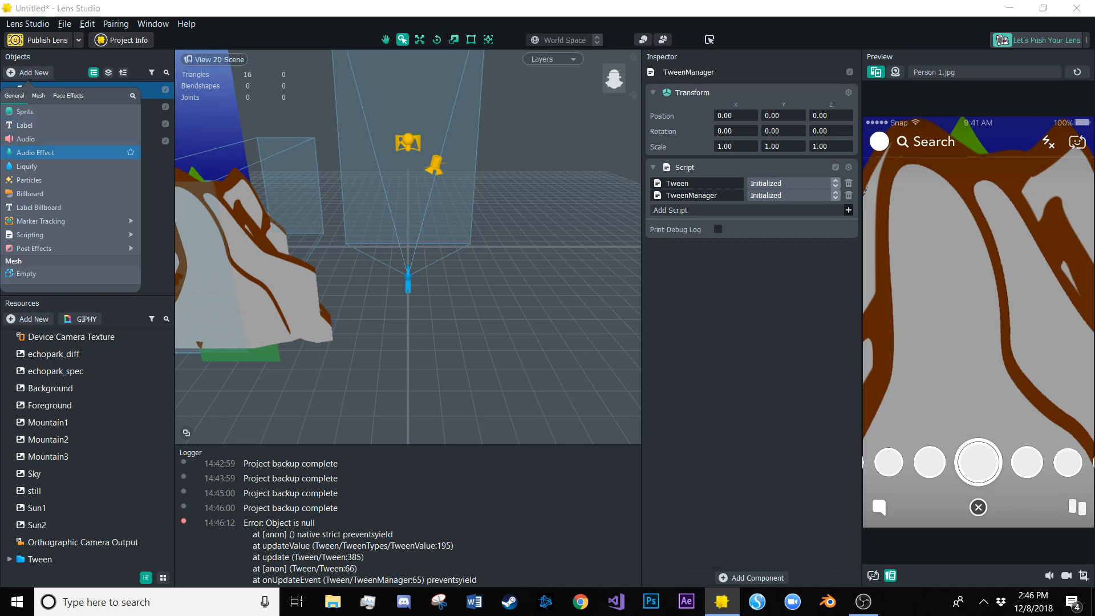
click(46, 136)
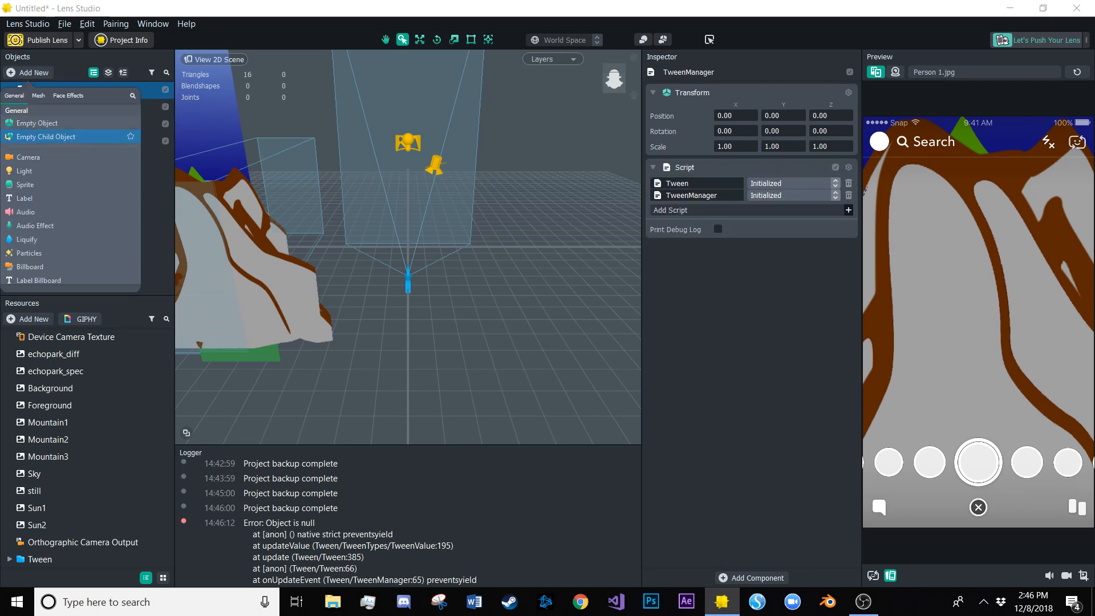
click(45, 137)
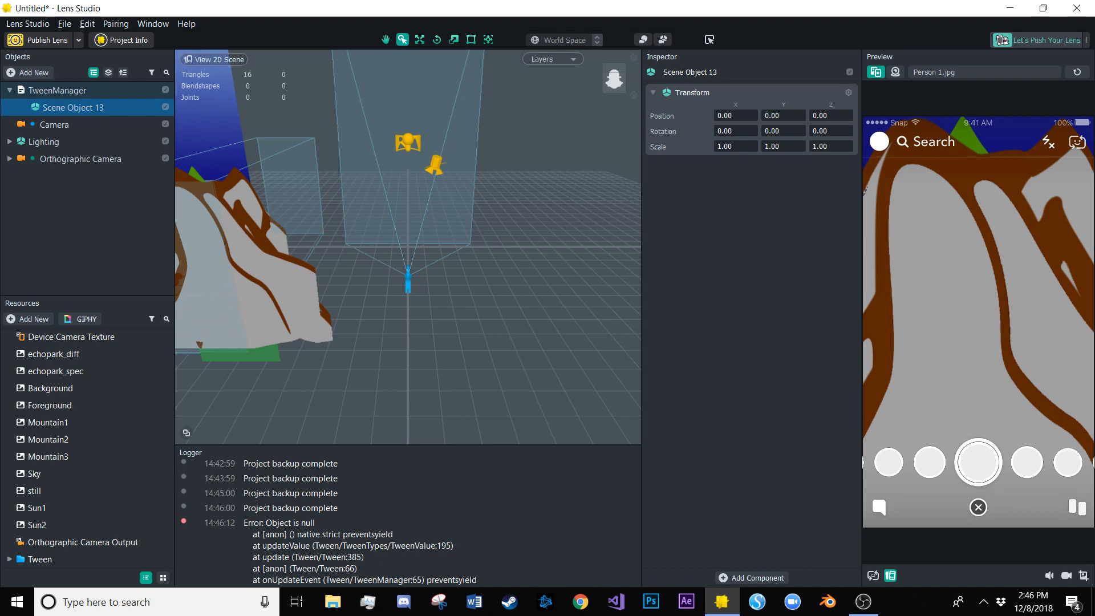
key(F2)
text(Tweens)
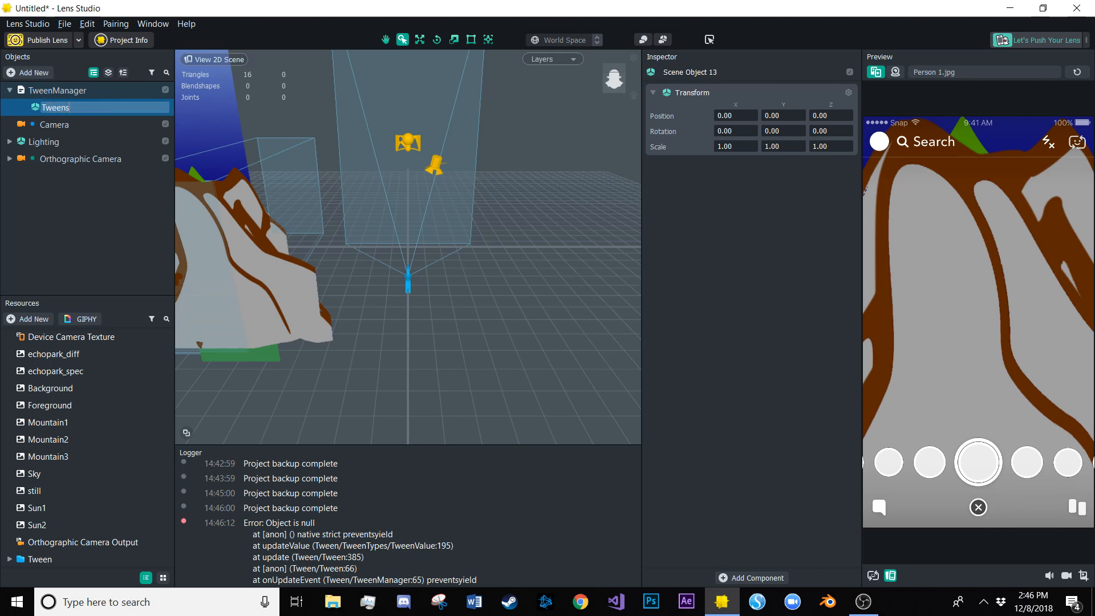
key(Return)
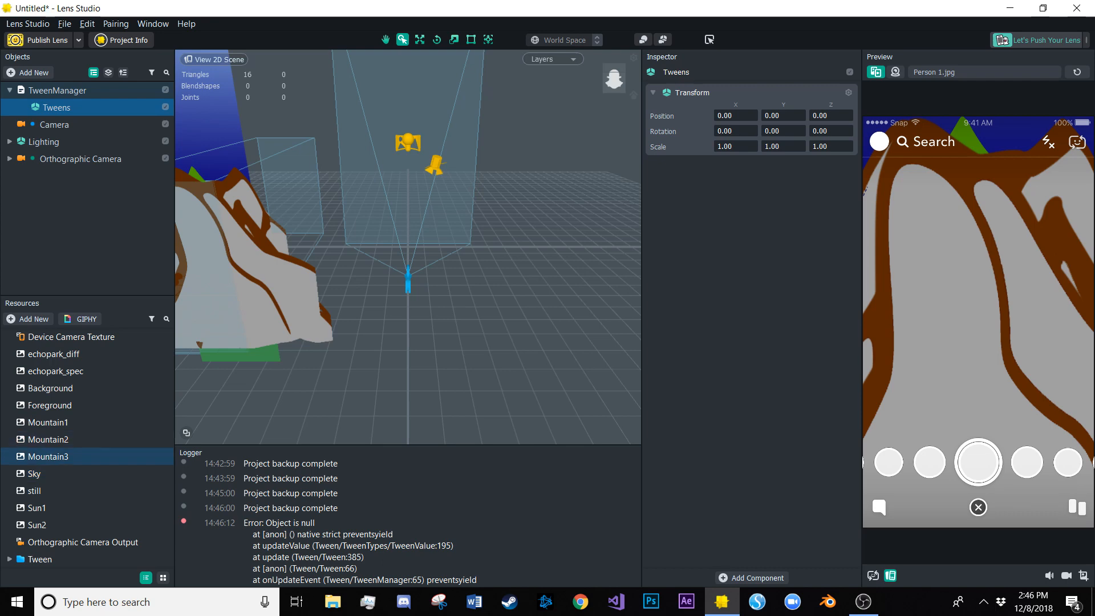
Expand the Tween and TweenTypes resource folders and open the TweenBillboard script for viewing
click(9, 559)
scroll(34, 509, down, 1)
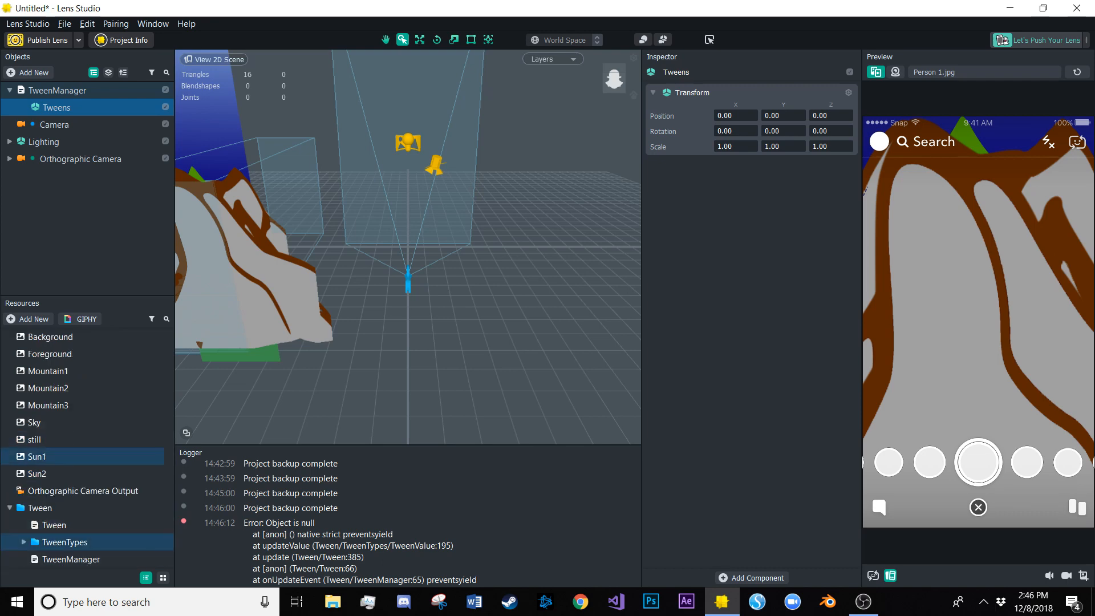
click(23, 542)
scroll(34, 525, down, 2)
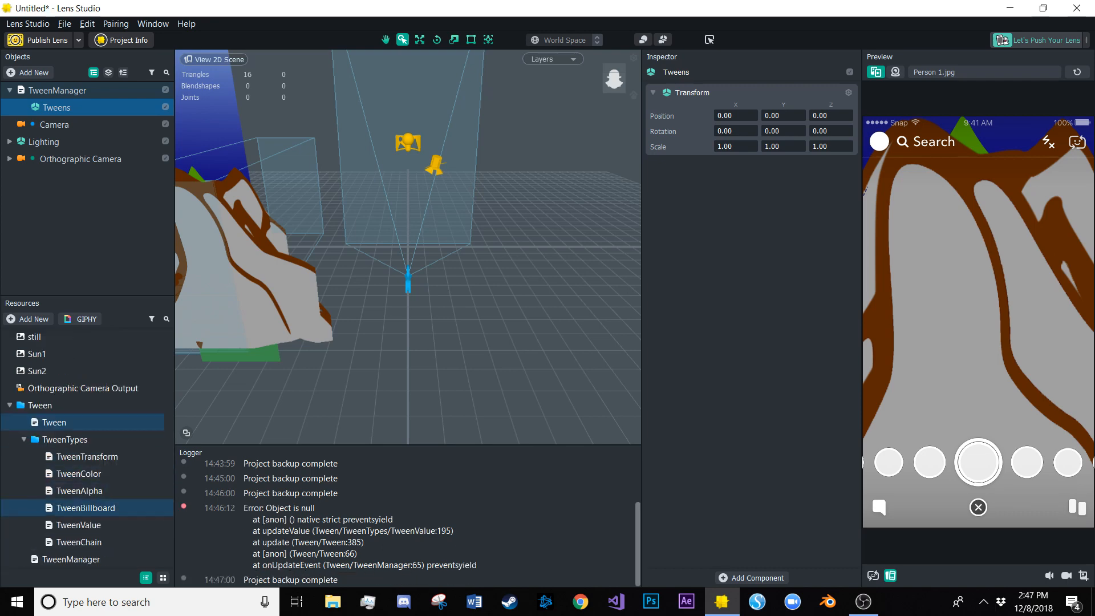
click(74, 508)
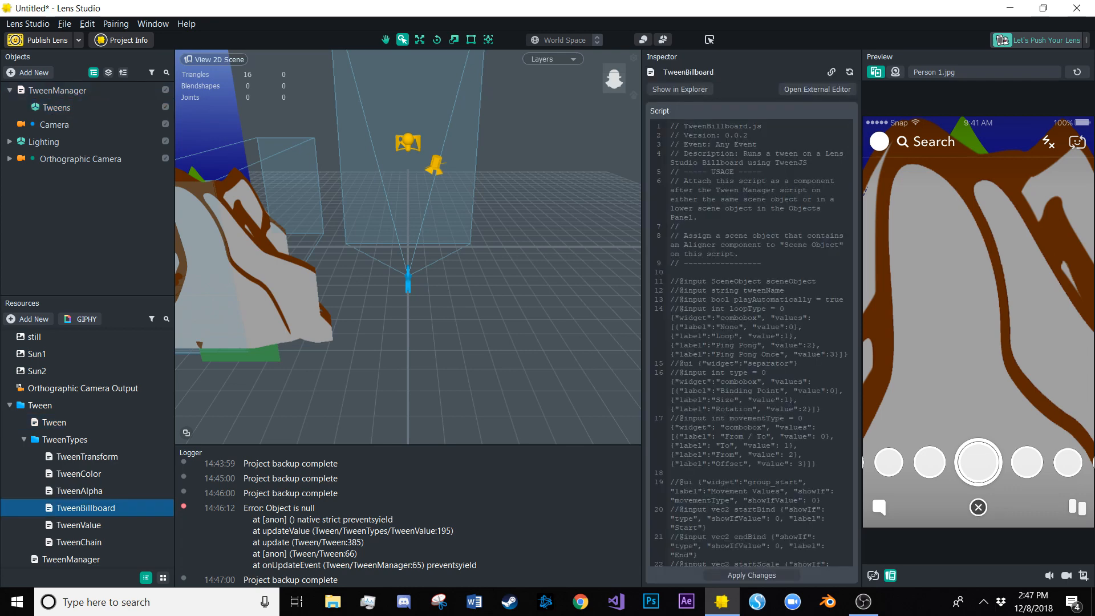
Add a Script component with the TweenBillboard script to the Tweens object and remove that component again
click(56, 107)
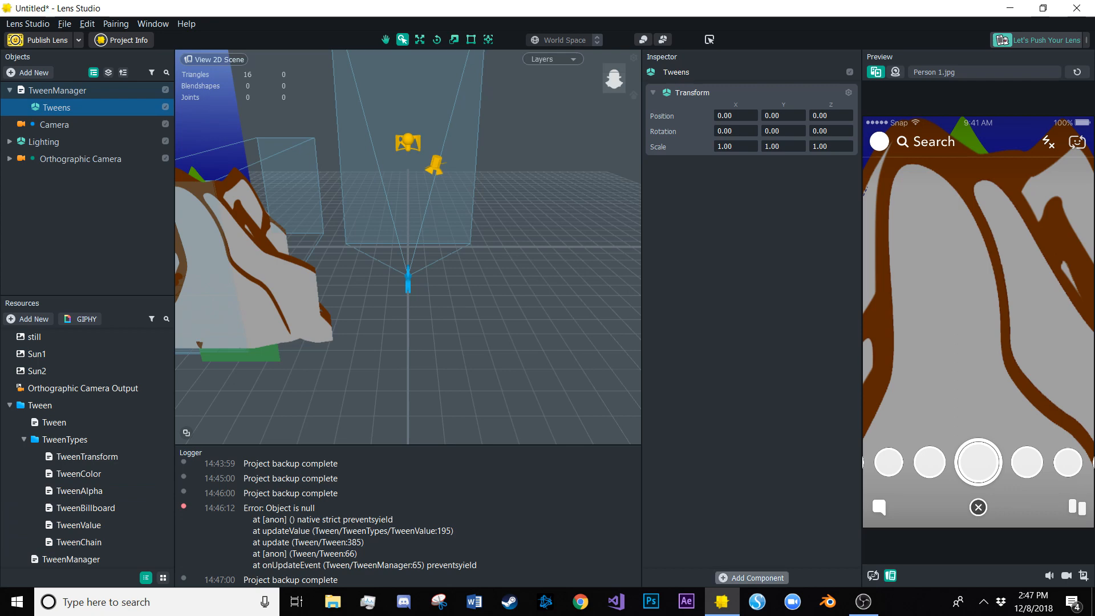
click(752, 578)
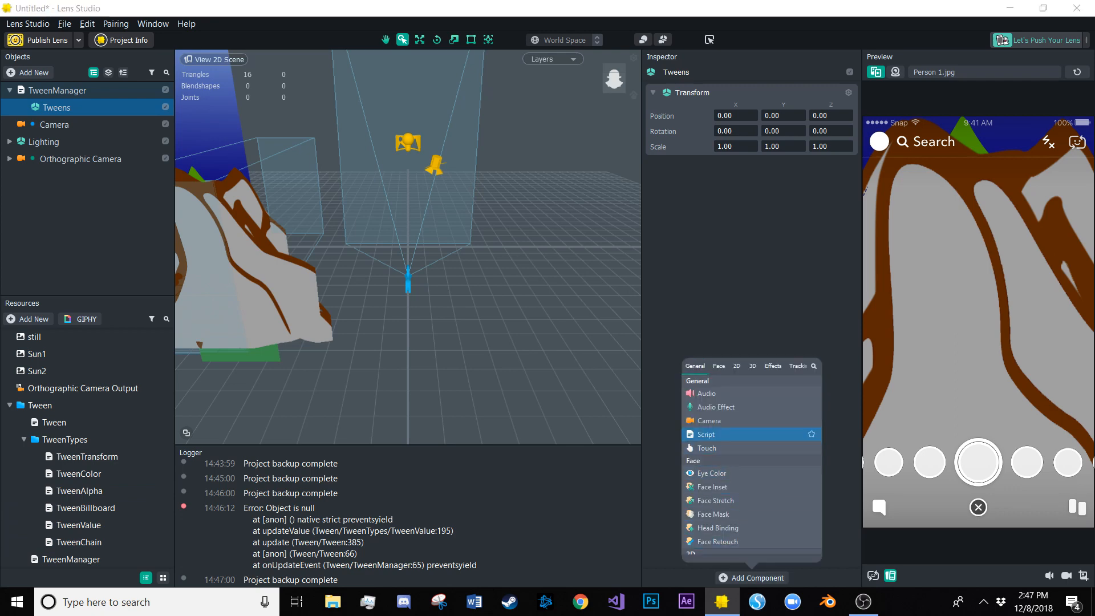
click(706, 434)
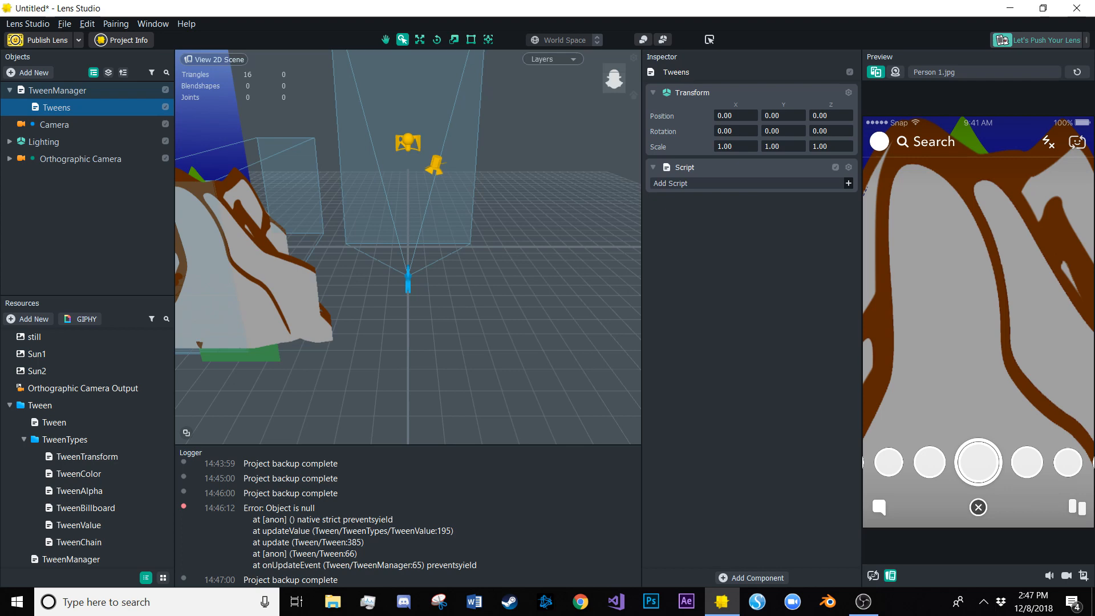
click(848, 183)
click(460, 185)
click(468, 187)
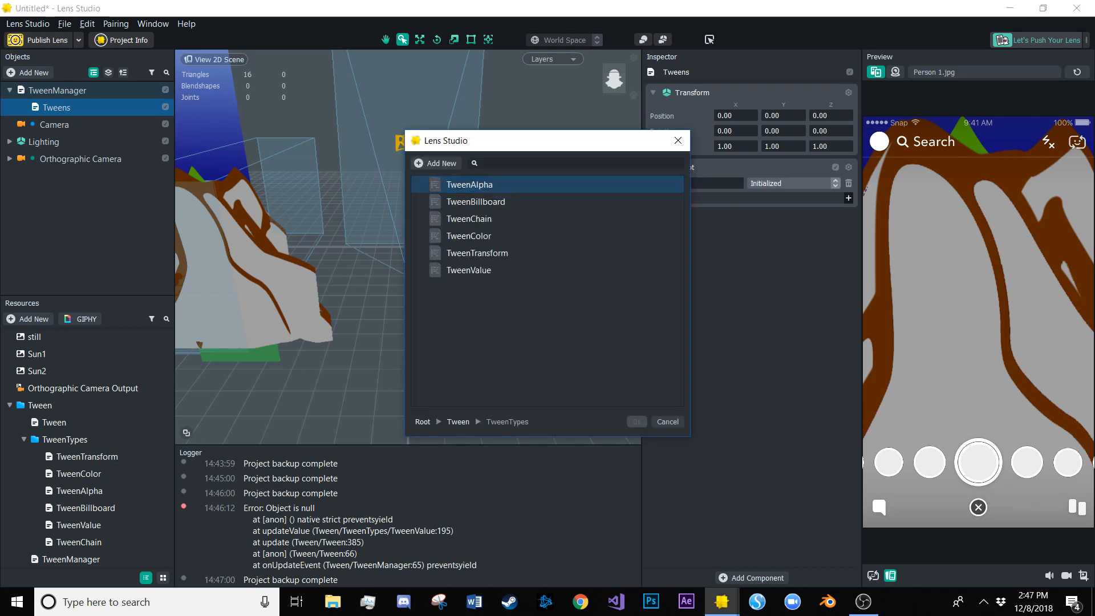
click(475, 201)
double_click(476, 201)
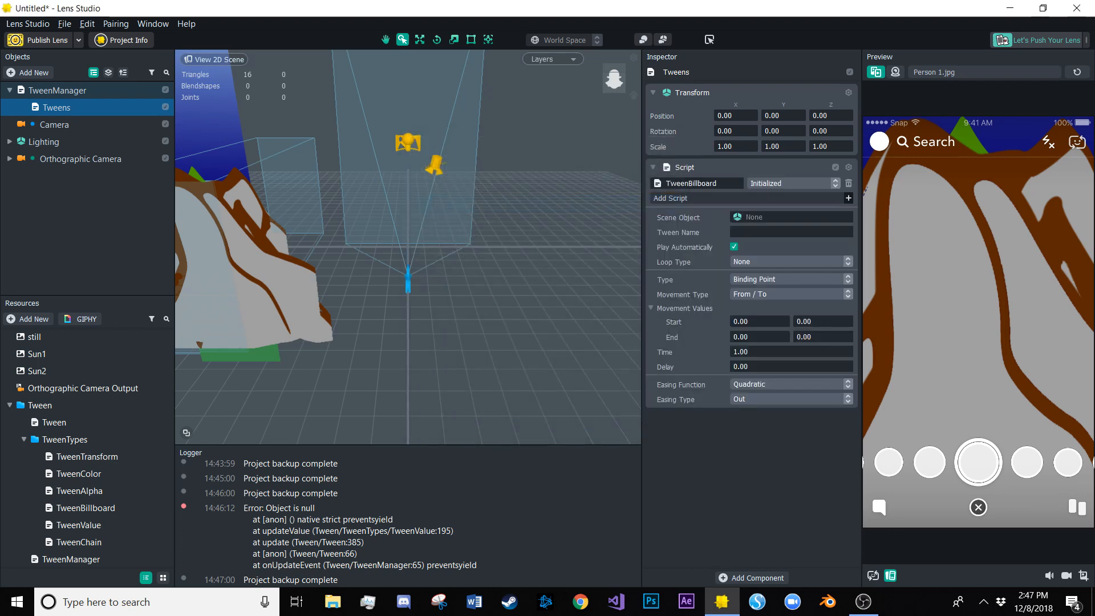
click(848, 167)
click(874, 218)
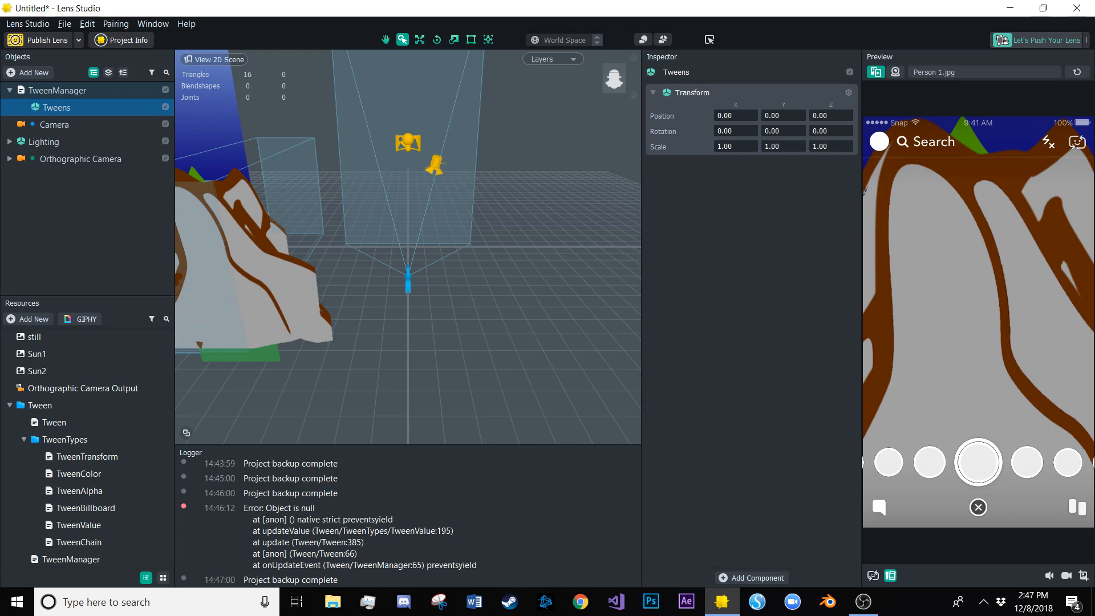
Attach the TweenBillboard script from the TweenTypes folder directly to the Tweens object
key(F2)
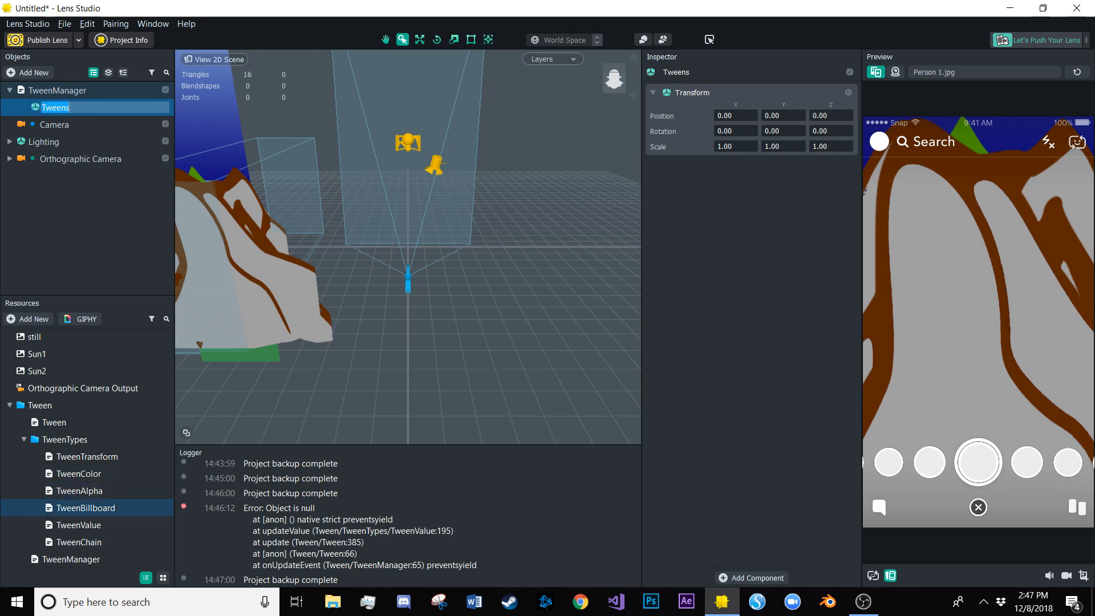
click(85, 508)
scroll(85, 508, up, 1)
drag(86, 559, 57, 108)
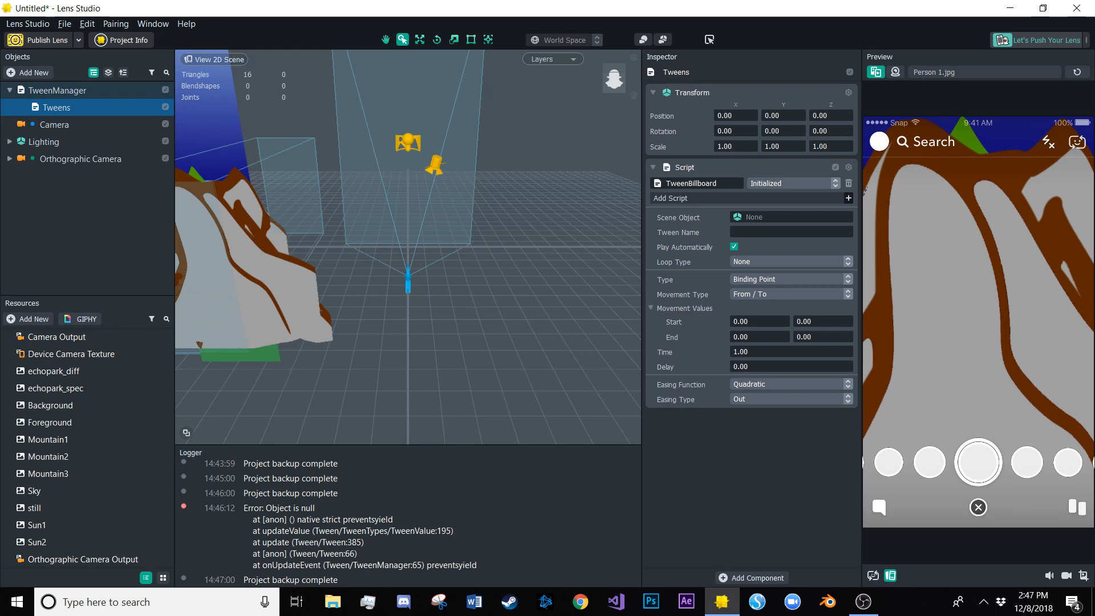
Assign Mountains 3 from the Effects group as the scene object of the TweenBillboard script
key(Down)
key(Down)
key(Right)
key(Down)
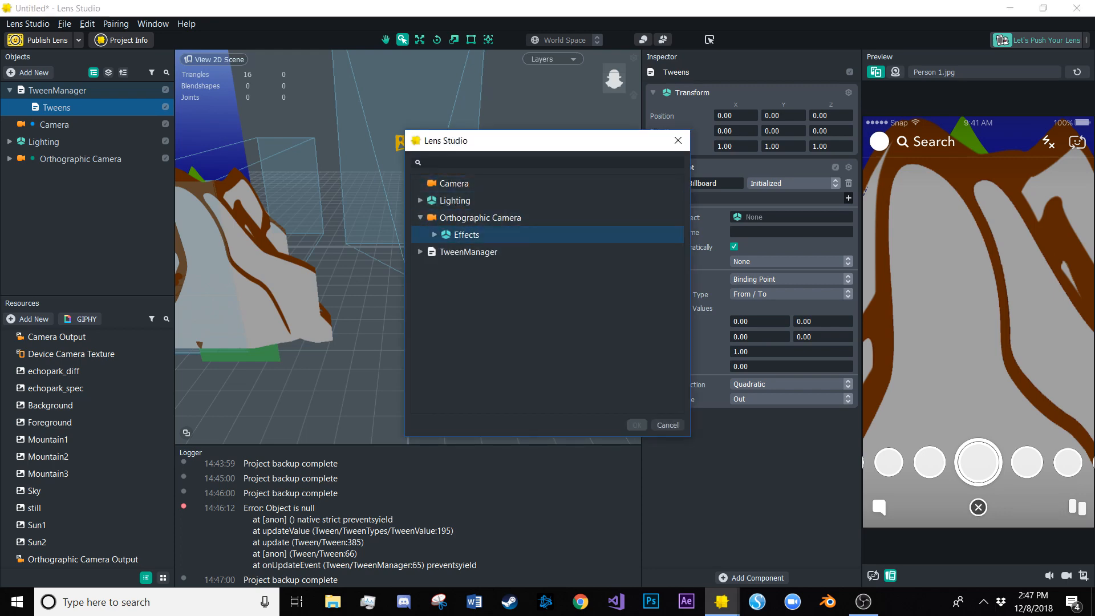
key(Right)
key(Down)
key(Down)
key(Down)
key(Down)
key(Down)
key(Down)
key(Down)
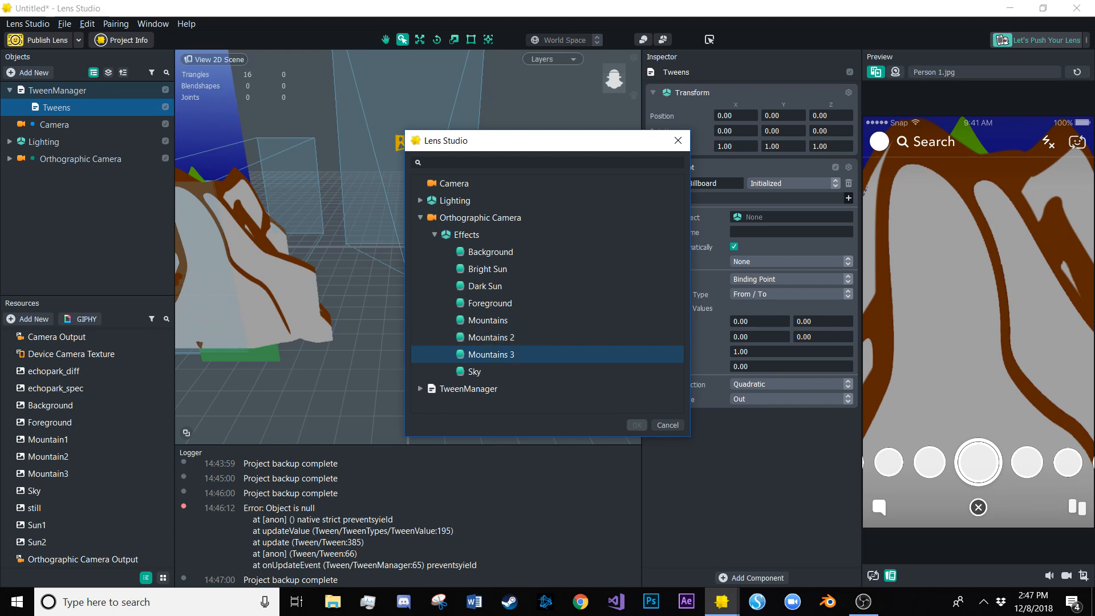
key(Up)
key(Up)
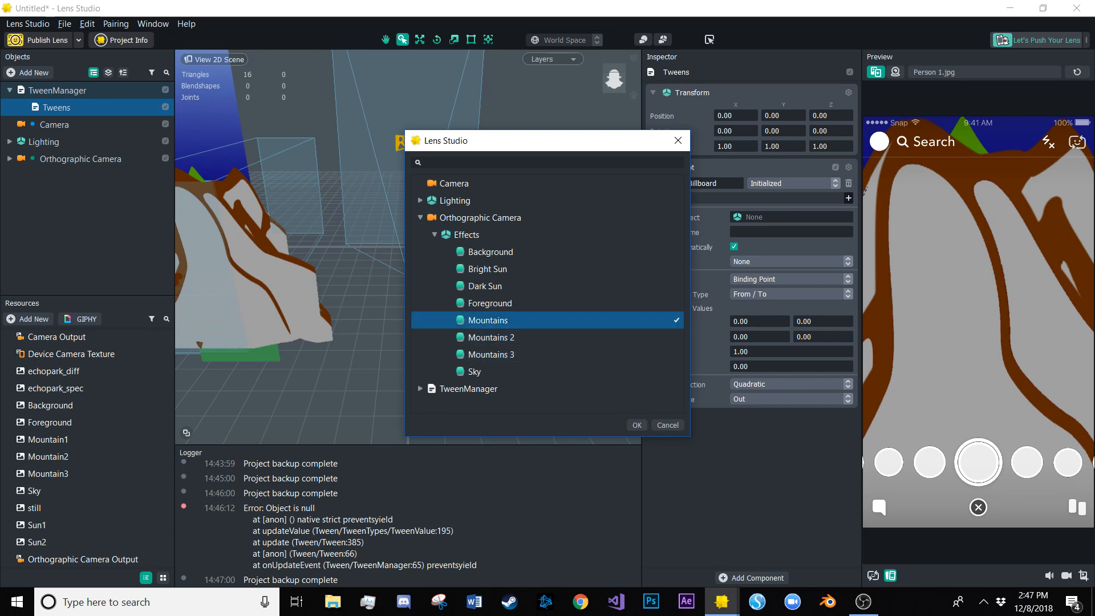
key(Down)
key(Down)
key(Return)
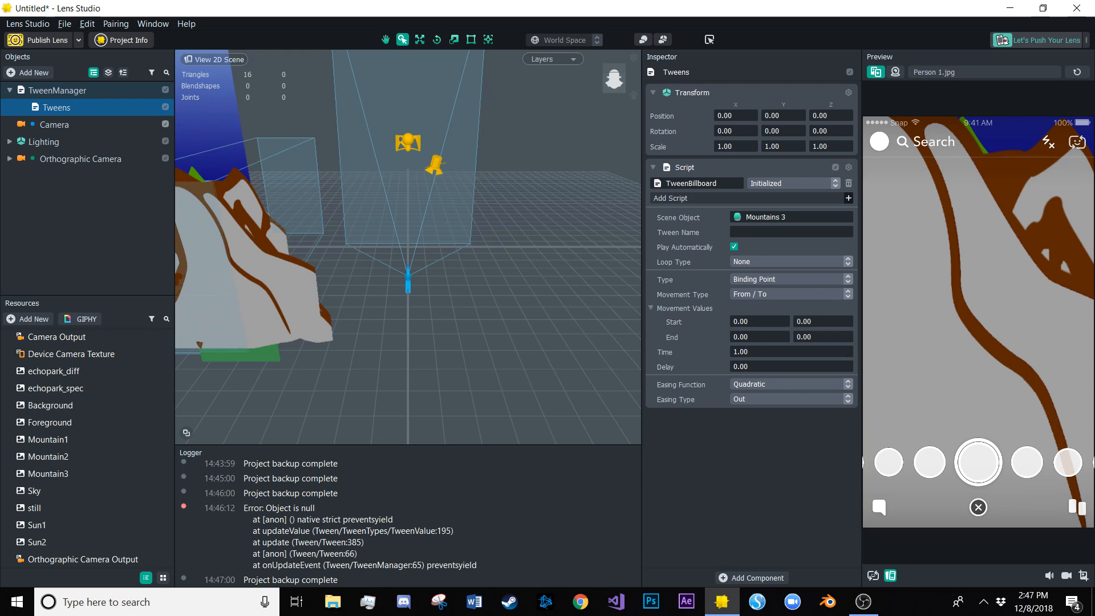
Copy the X binding point of Mountains 3, 0.428, into the Start X movement value of the Tweens script
double_click(755, 322)
double_click(812, 321)
drag(761, 337, 726, 337)
click(9, 159)
scroll(74, 184, down, 1)
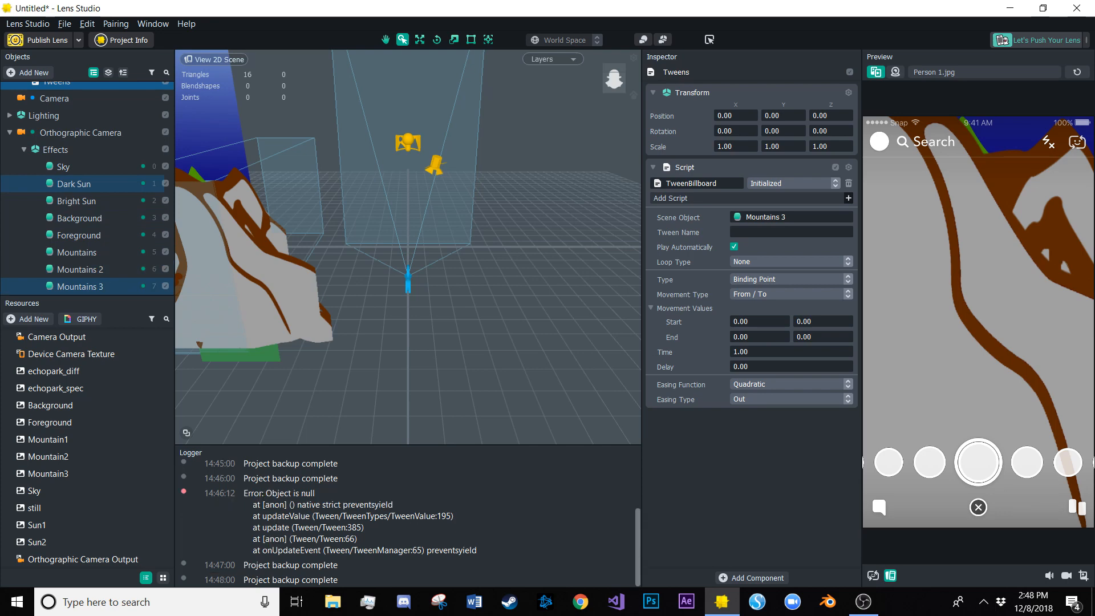
click(80, 286)
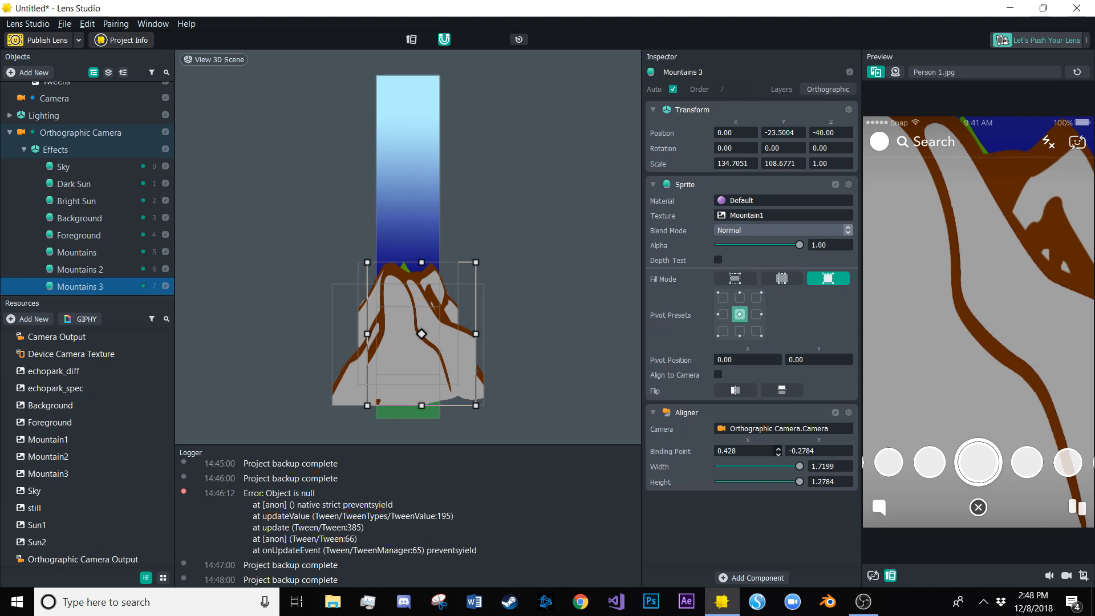
drag(740, 451, 709, 451)
key(ctrl+c)
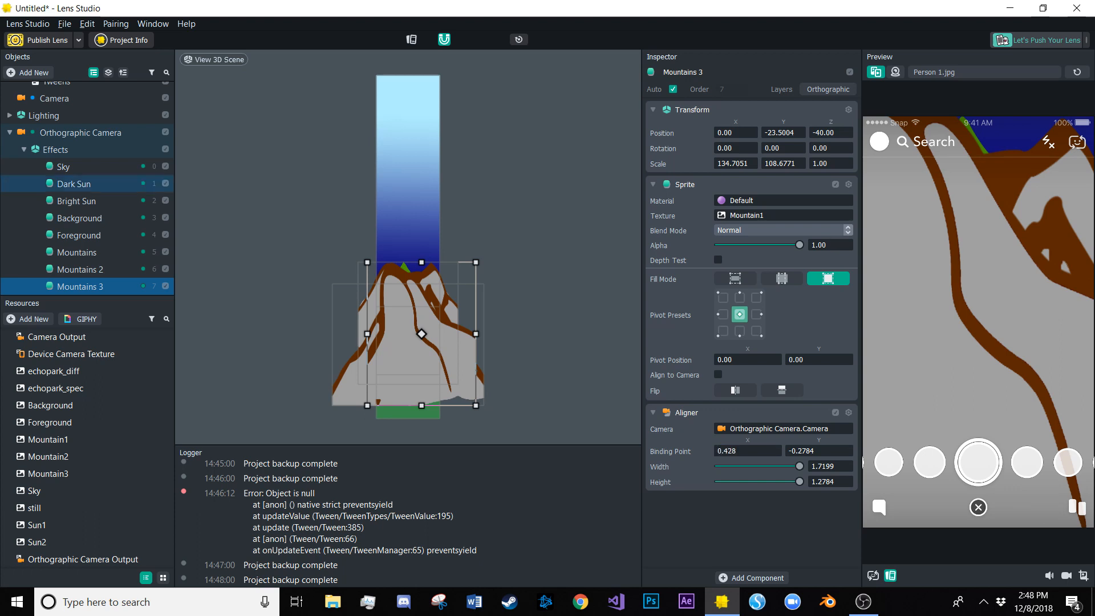
scroll(86, 183, up, 2)
click(57, 107)
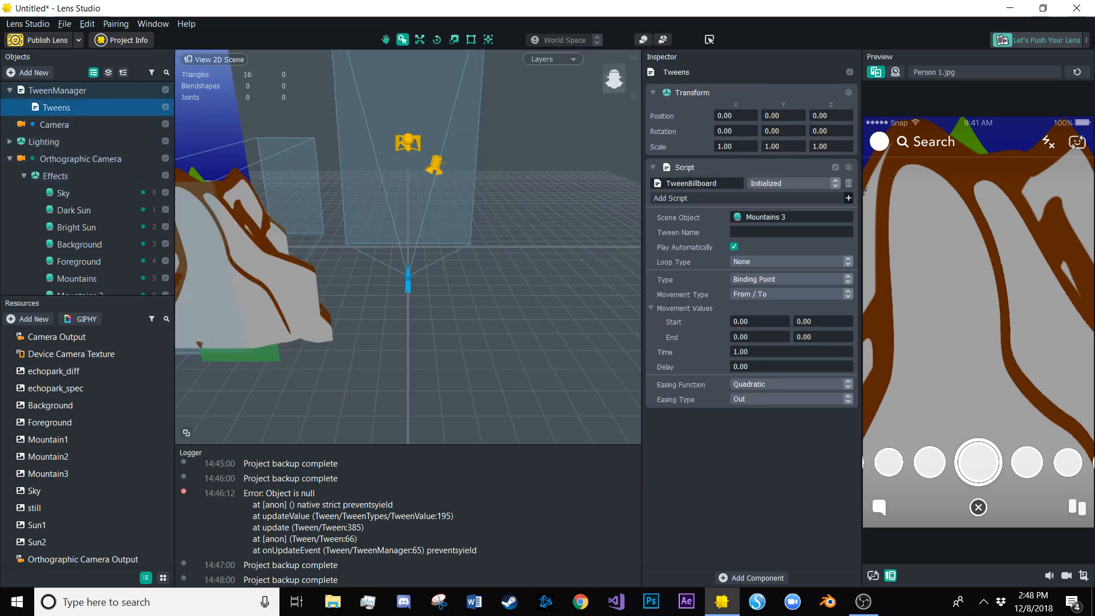
double_click(742, 321)
key(ctrl+v)
Copy the Y binding point of Mountains 3, -0.2784, into the Start Y movement value of the Tweens script
scroll(91, 229, down, 1)
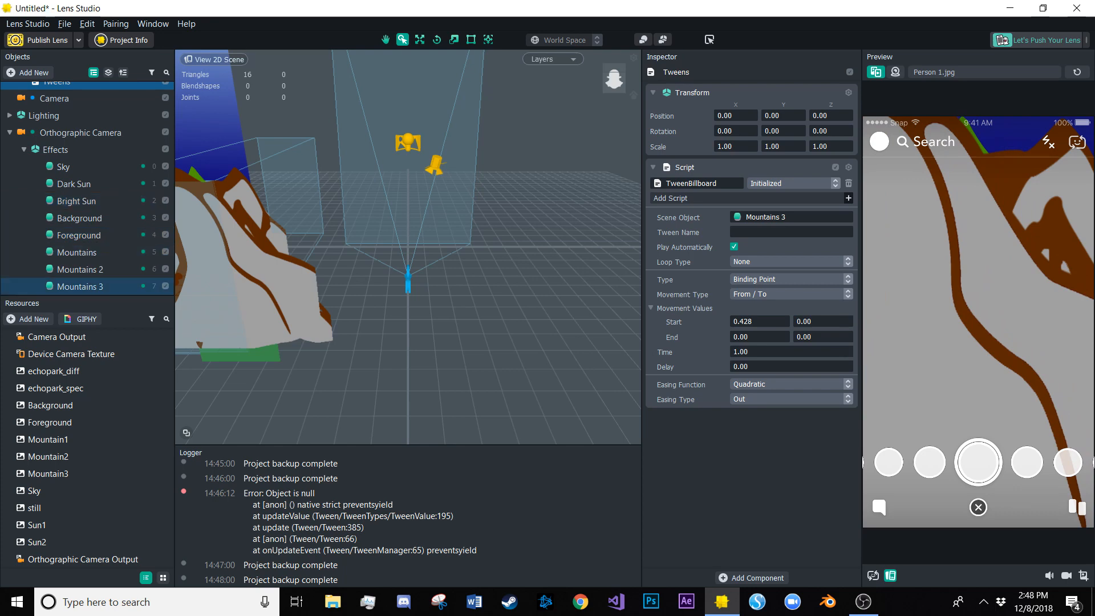
click(80, 285)
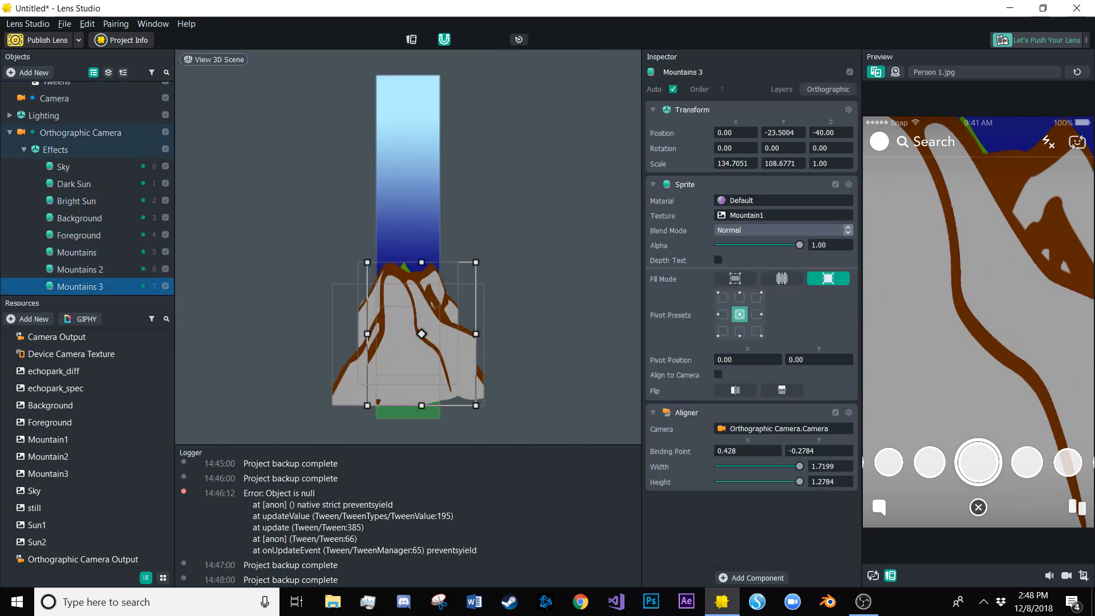
click(823, 451)
key(ctrl+c)
click(57, 85)
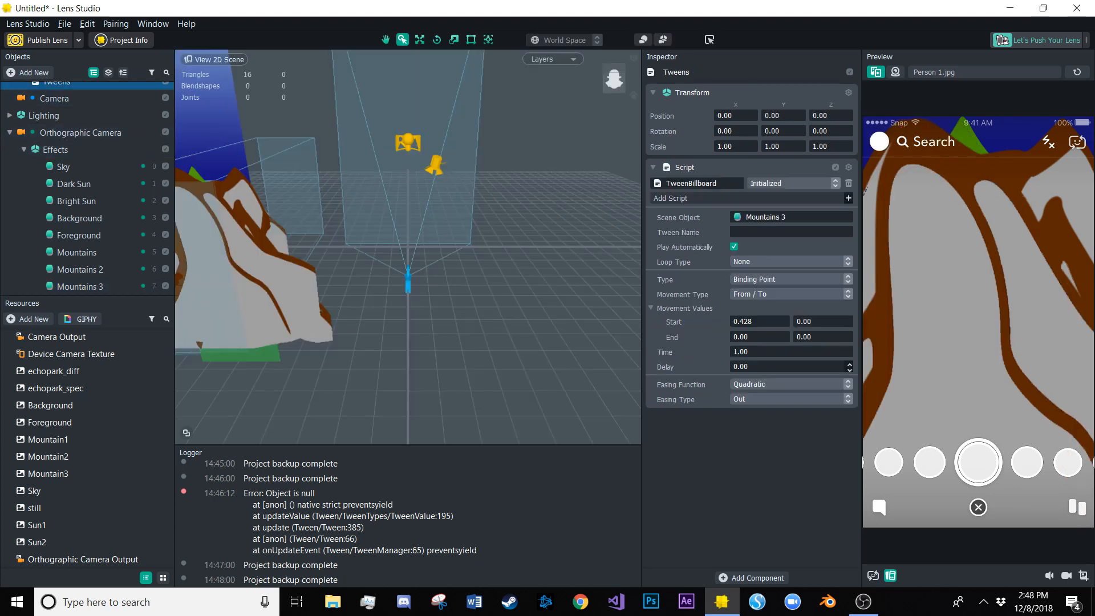
click(819, 322)
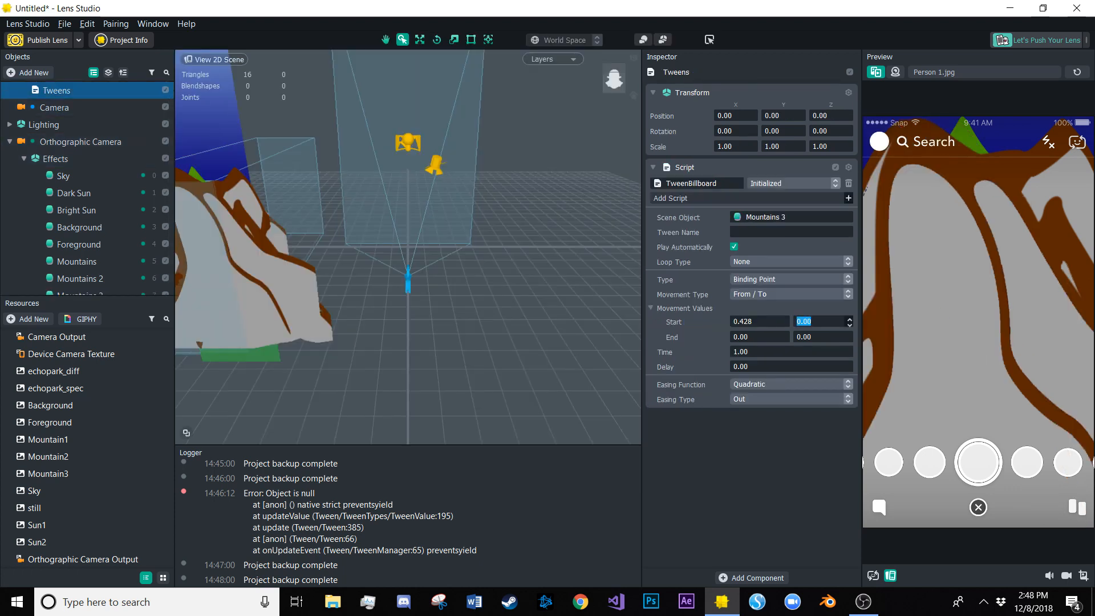
key(ctrl+v)
click(819, 337)
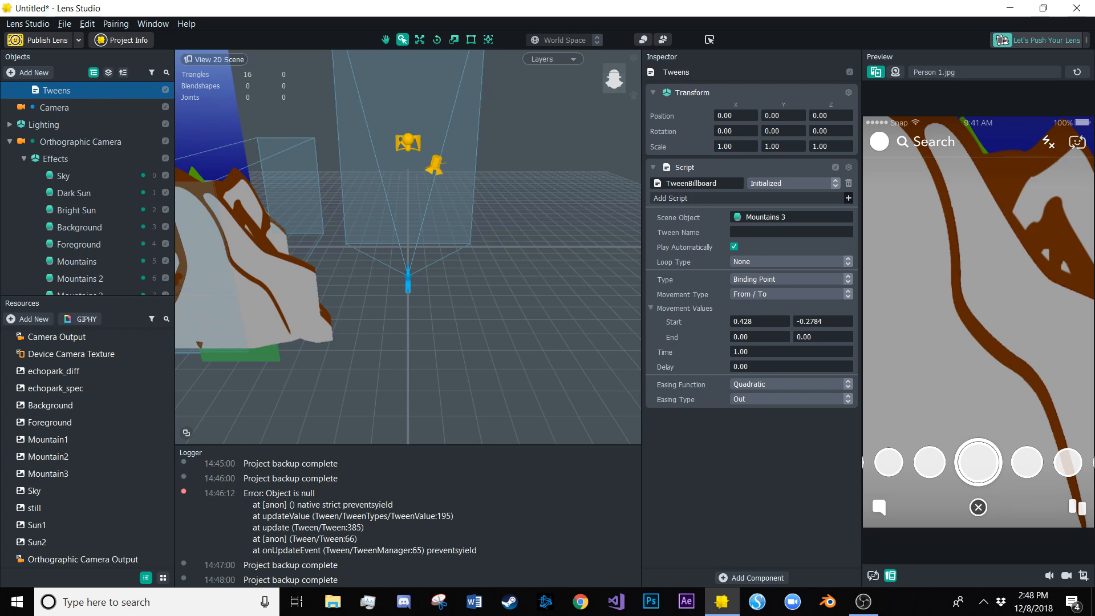
drag(756, 336, 719, 336)
key(ctrl+v)
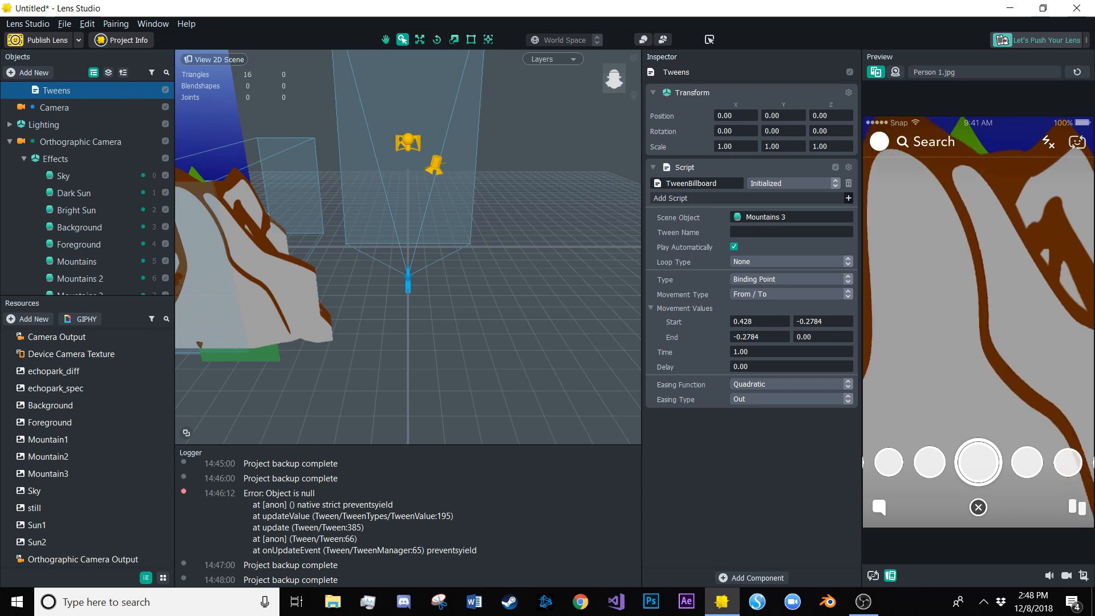
Set the End X movement value of the Mountains 3 tween to 0.428
drag(756, 322, 720, 337)
text(0.428)
click(758, 321)
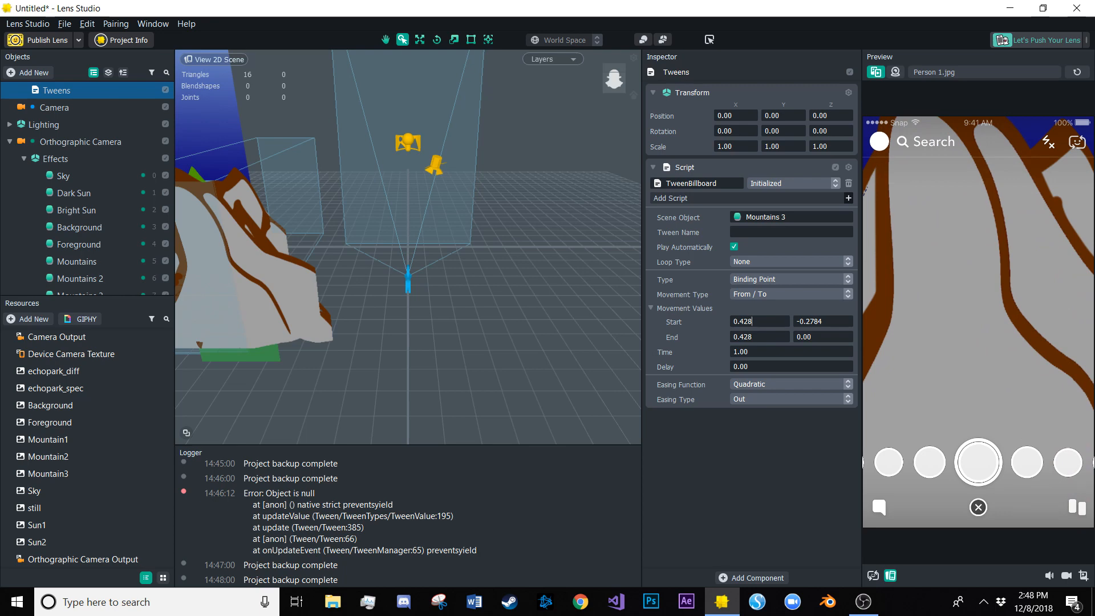
Set the End Y movement value of the Mountains 3 tween to -1.2
click(822, 337)
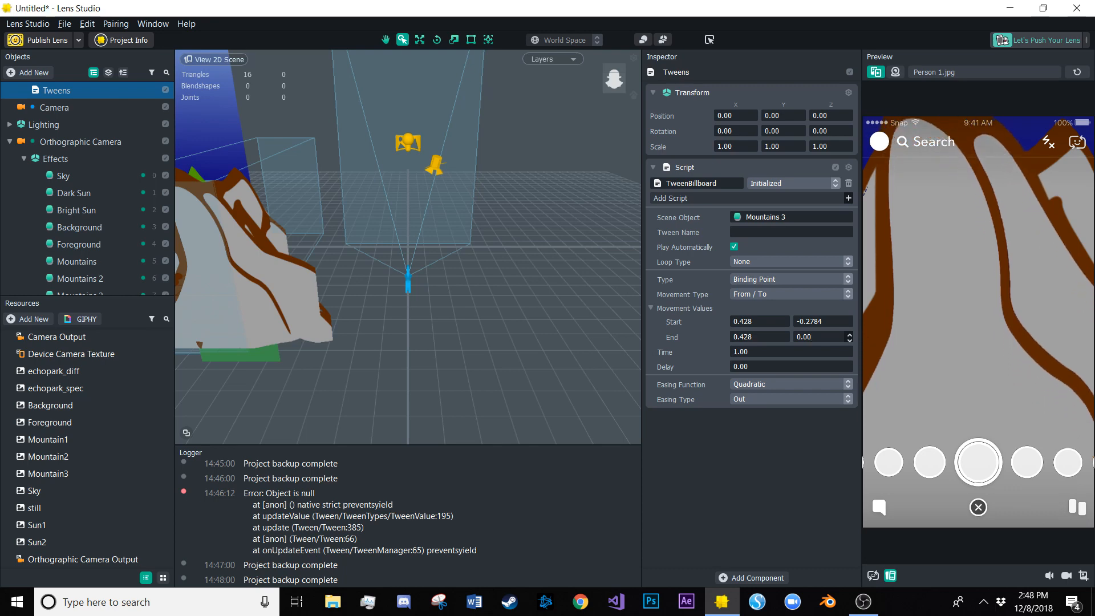
key(BackSpace)
key(BackSpace)
key(BackSpace)
key(BackSpace)
text(-1)
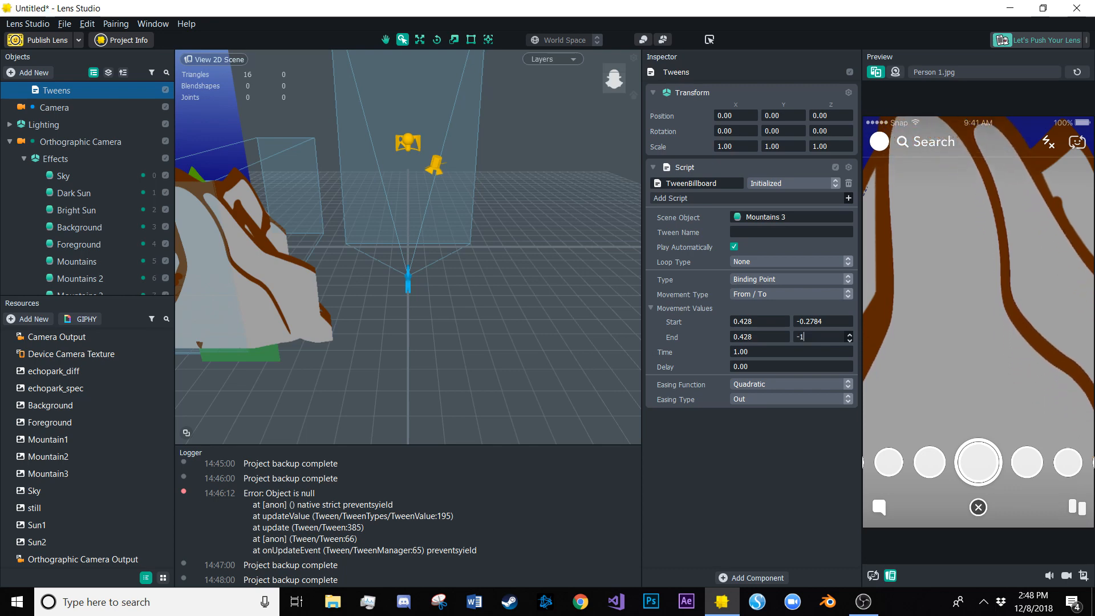
text(.2)
click(818, 322)
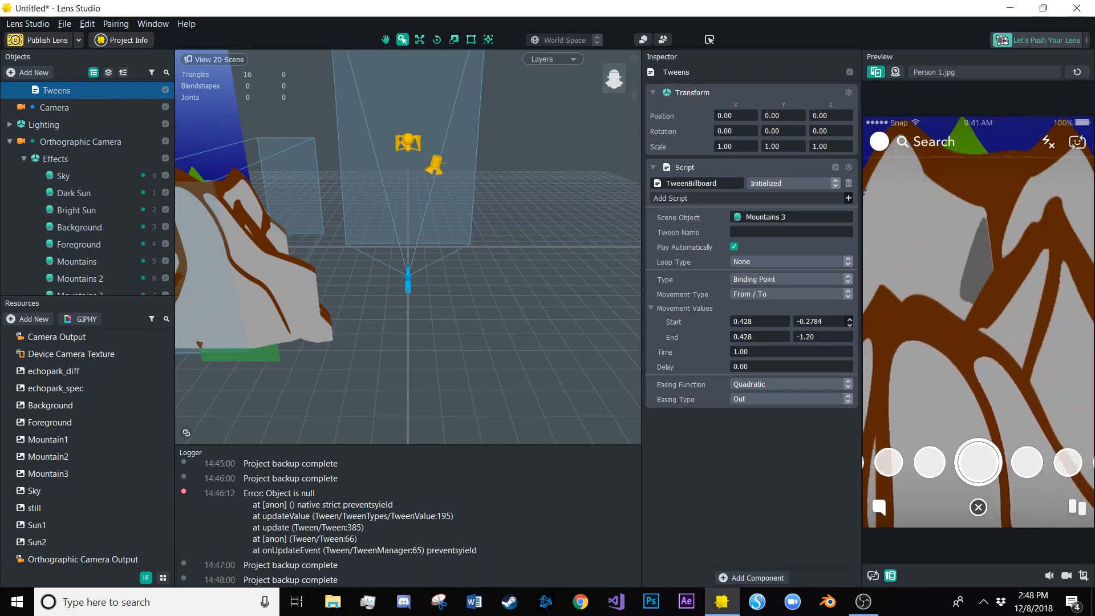
Set the End Y movement value of the Mountains 3 tween to -2
drag(816, 337, 787, 337)
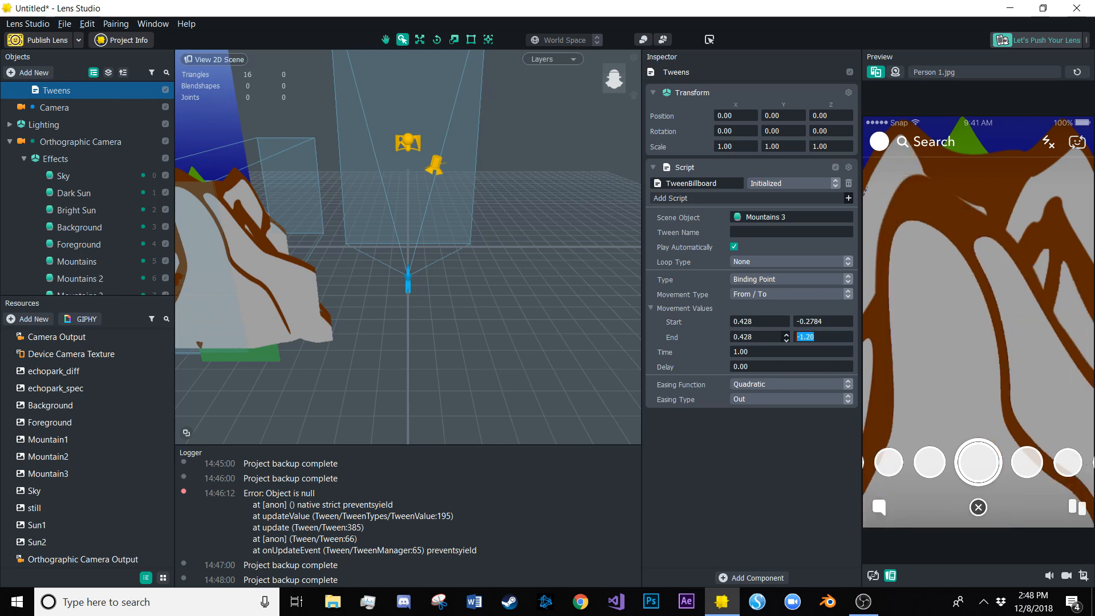
text(-2)
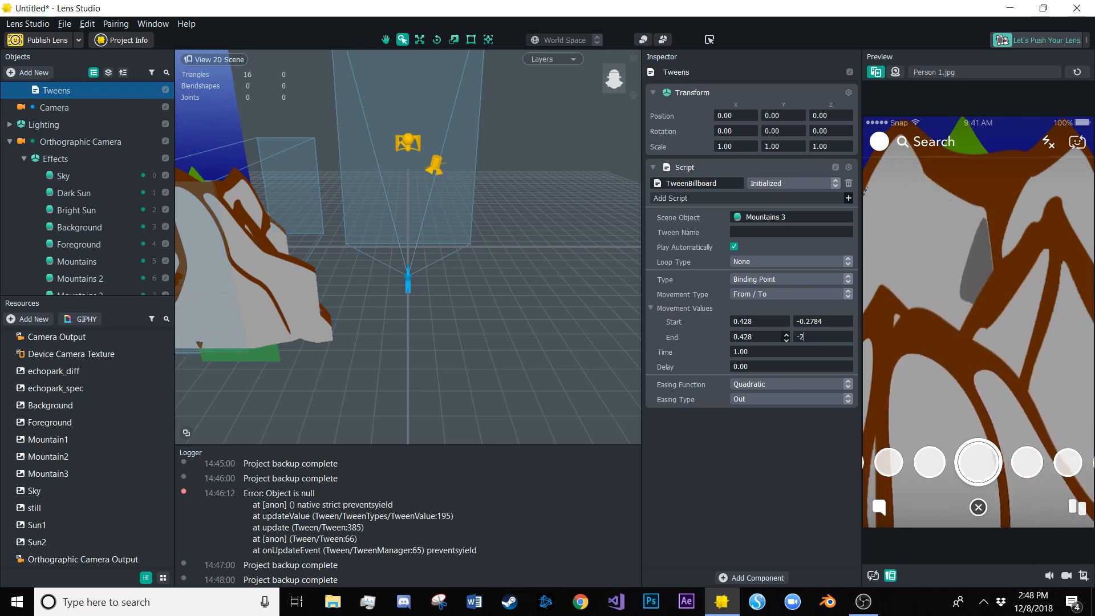
click(814, 321)
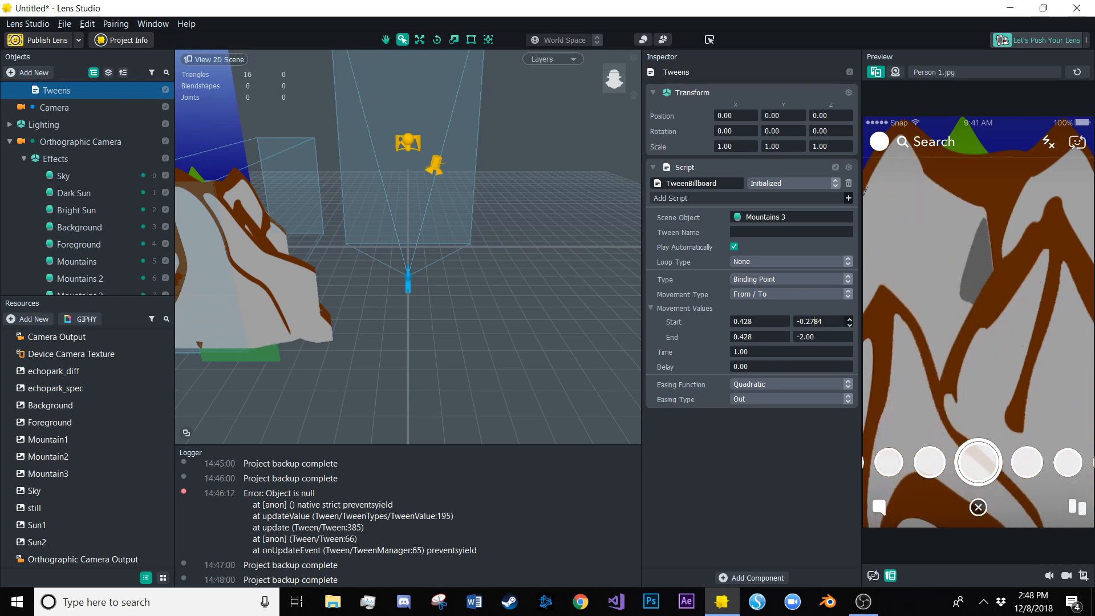
Set the End Y movement value of the Mountains 3 tween to -3
drag(815, 337, 800, 337)
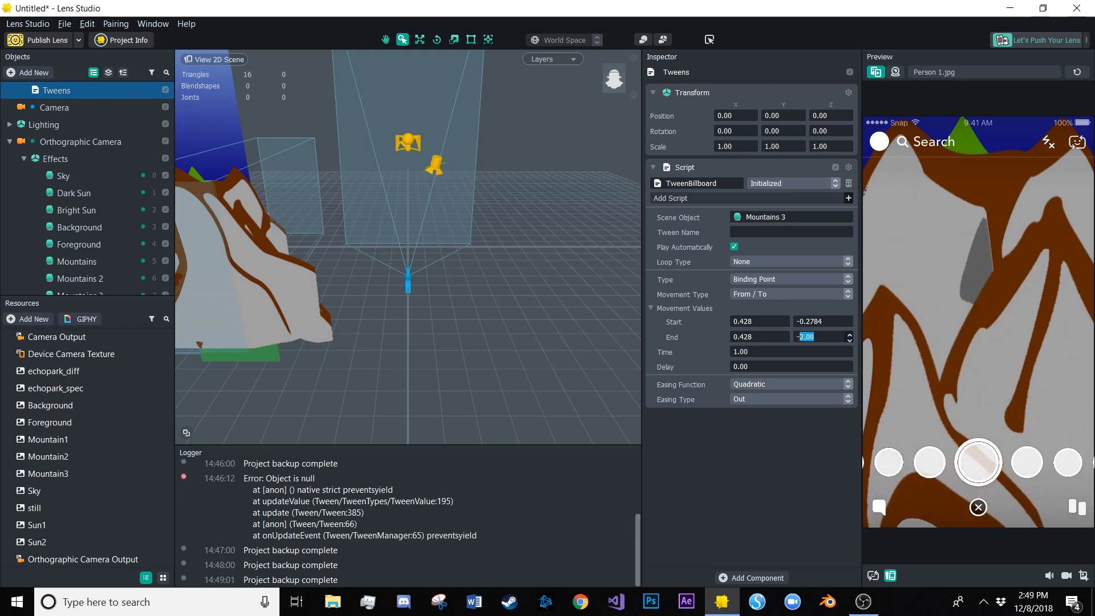
text(3)
click(816, 321)
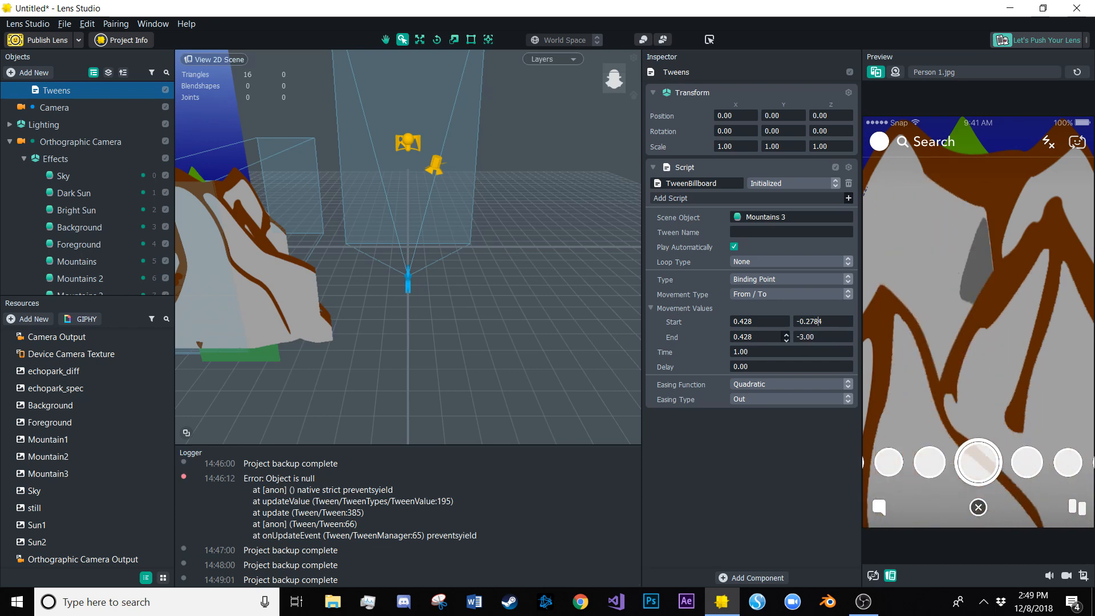
Set the time of the Mountains 3 tween to 3
key(Tab)
text(3)
click(771, 337)
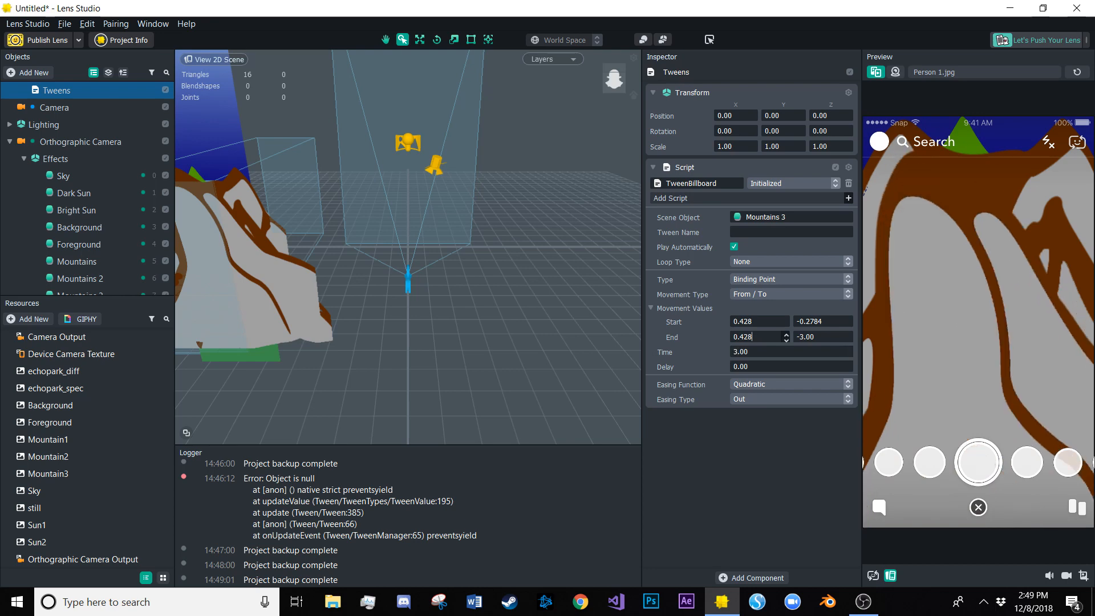
Set the time of the Mountains 3 tween to 5 and name the tween mountain1
double_click(741, 352)
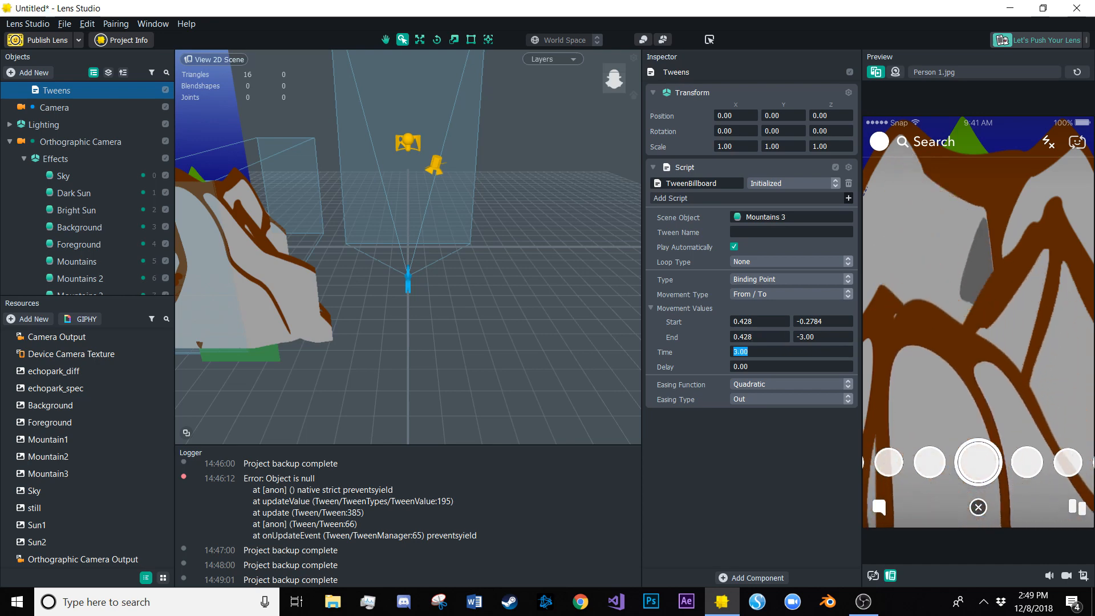
text(5)
click(770, 337)
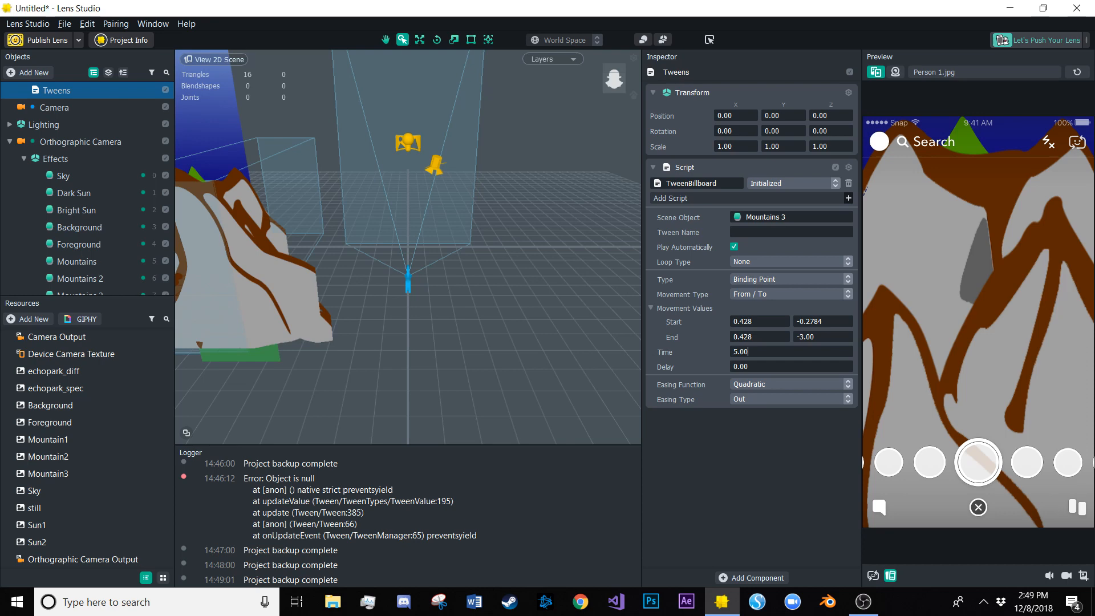
click(790, 232)
key(Return)
Add a second TweenBillboard script to the Tweens object, with Mountains 2 as its scene object and mountain2 as its tween name
scroll(86, 491, down, 4)
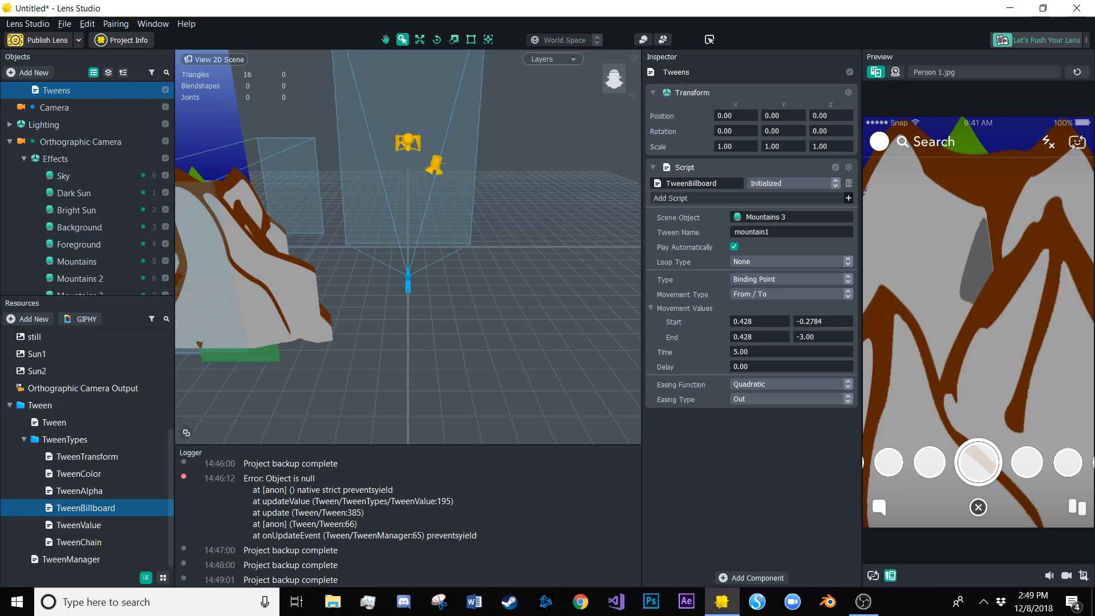
drag(85, 507, 751, 471)
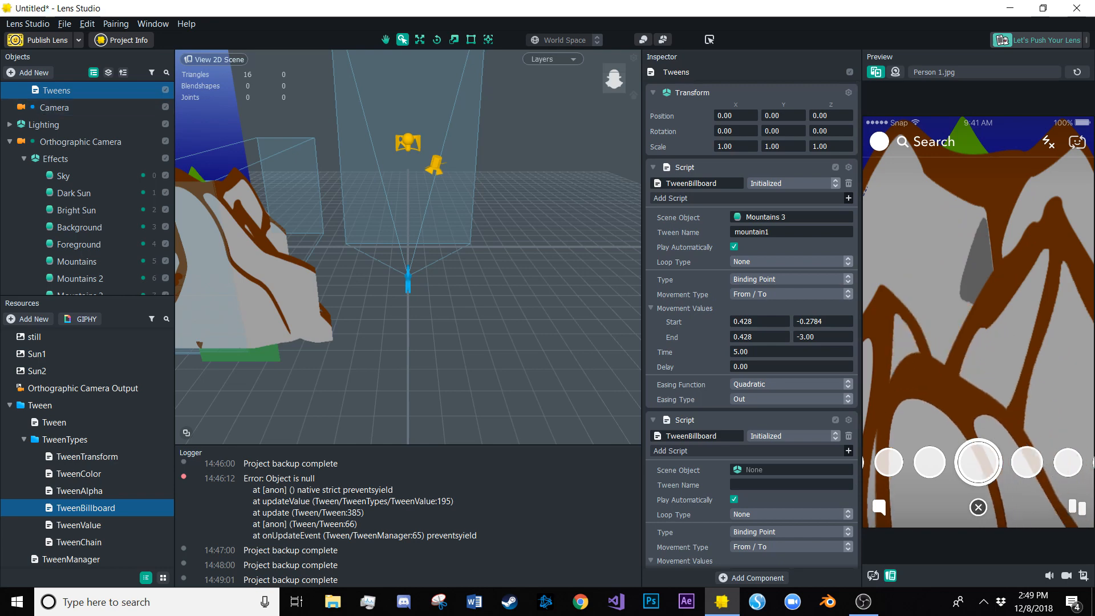
click(791, 470)
click(420, 217)
click(434, 235)
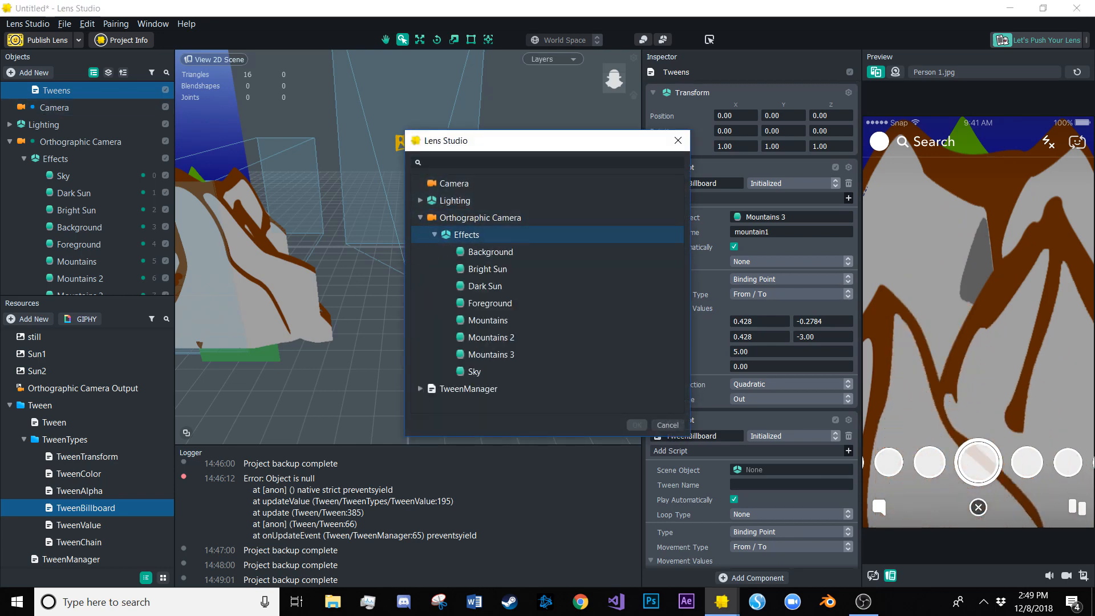
double_click(490, 338)
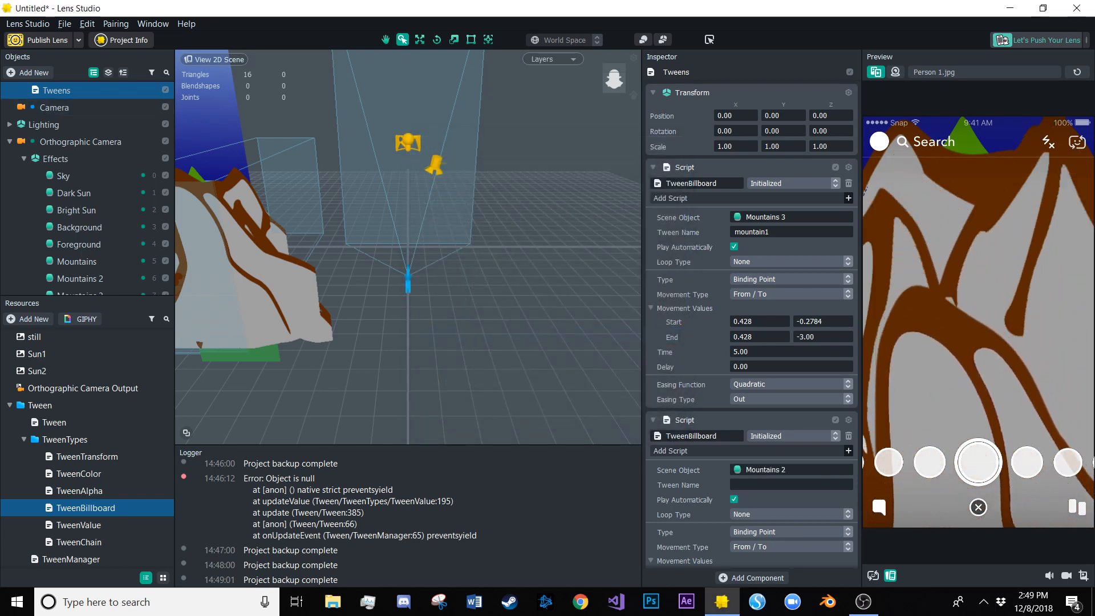
click(792, 484)
text(mountain2)
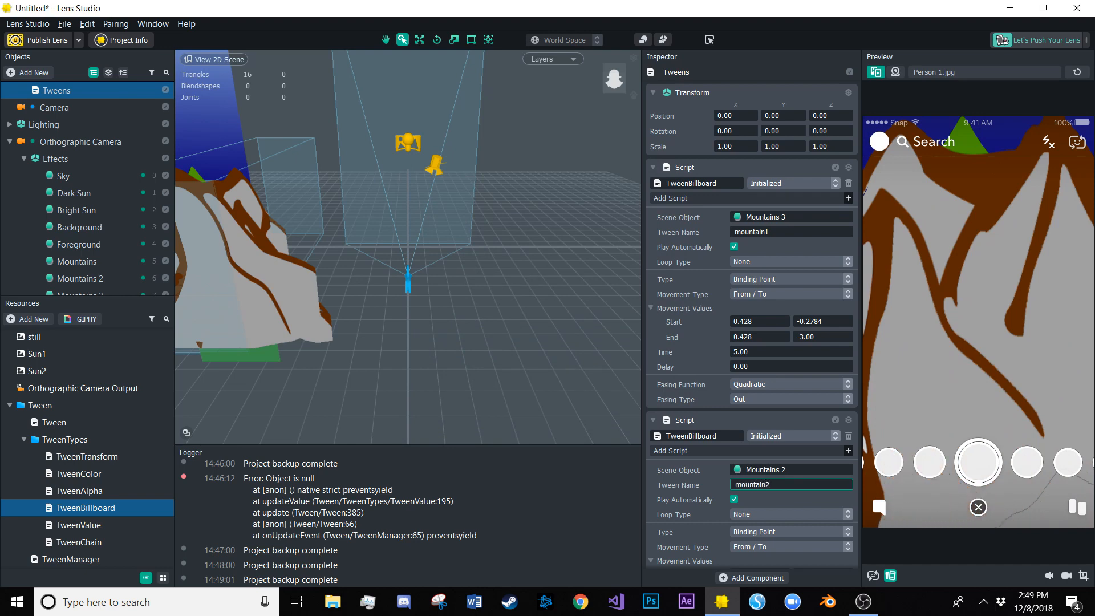
Copy the Y binding point of Mountains 2, -0.47, into the Start Y movement value of the mountain2 tween
scroll(848, 479, down, 3)
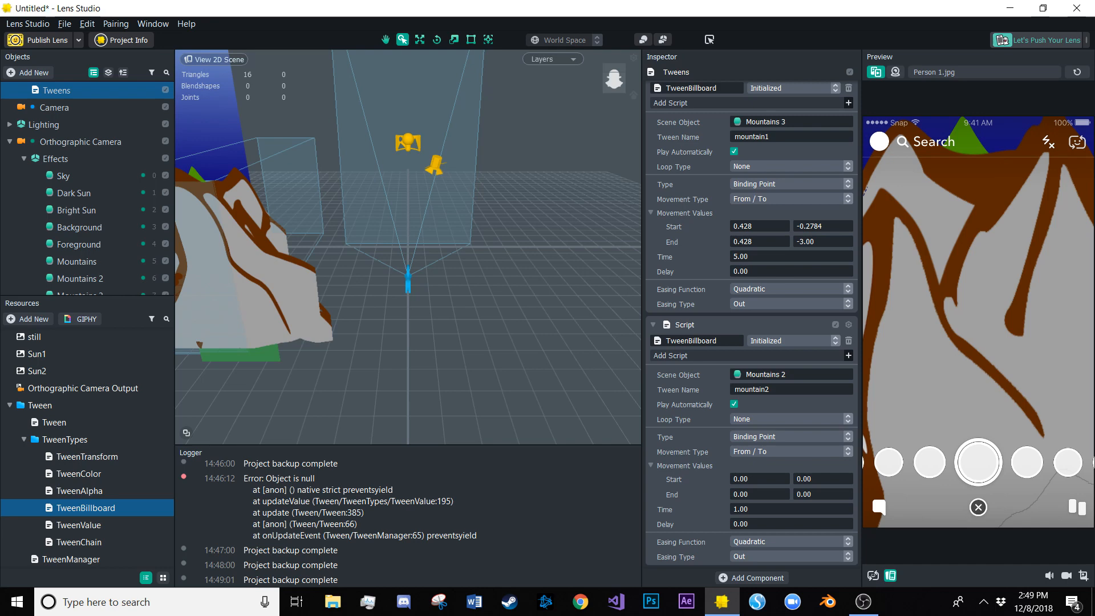
scroll(85, 245, down, 1)
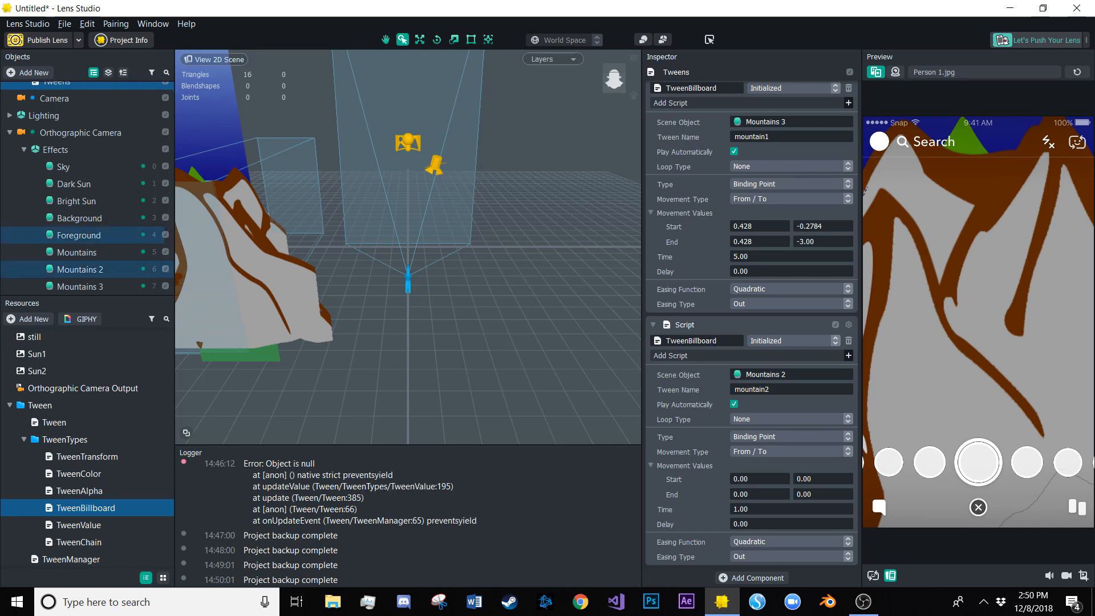
click(80, 269)
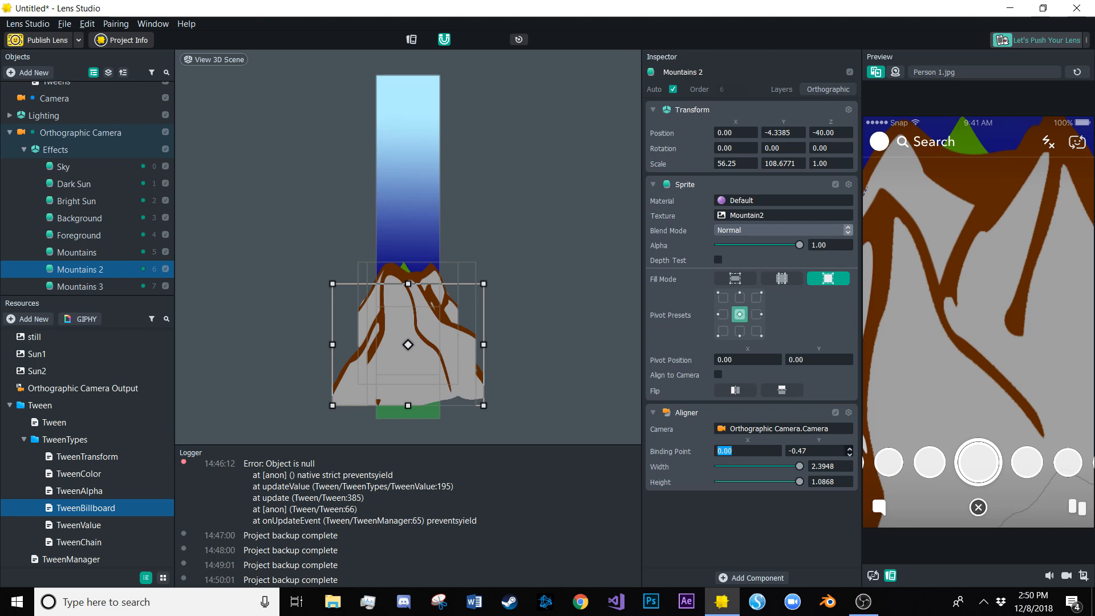
key(Tab)
key(ctrl+c)
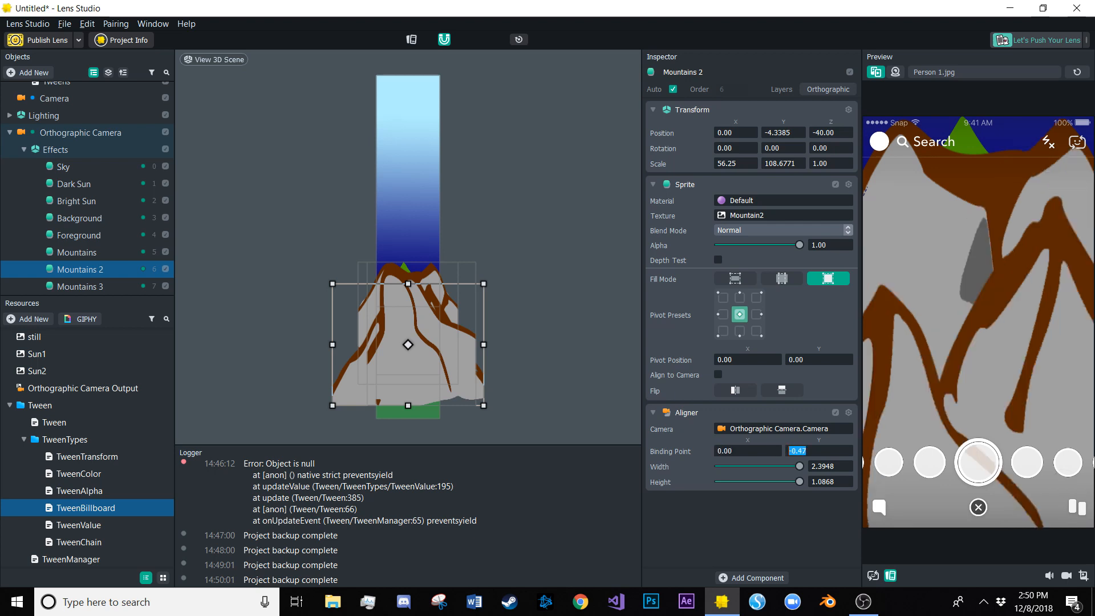
key(Return)
click(57, 85)
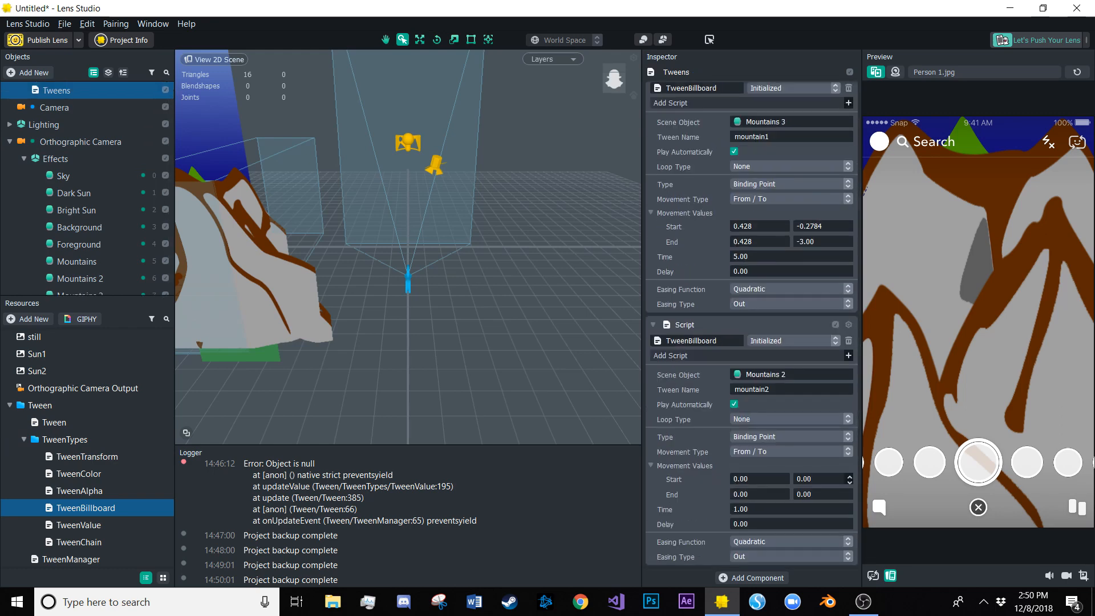
drag(816, 479, 783, 495)
key(ctrl+v)
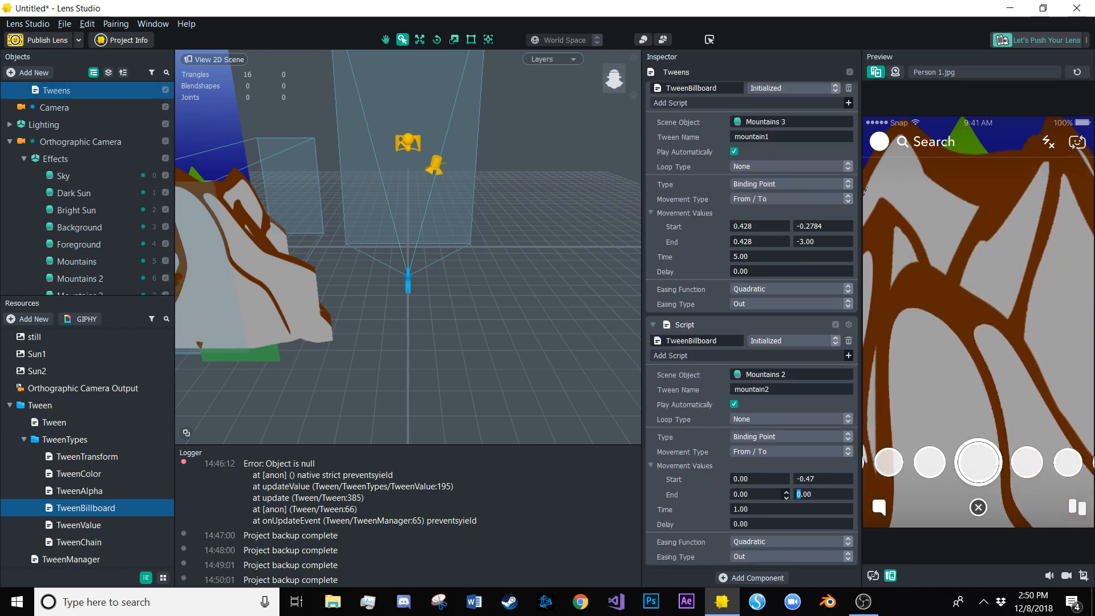
Set the End Y movement value of the mountain2 tween to -3 and its time to 5
text(-3)
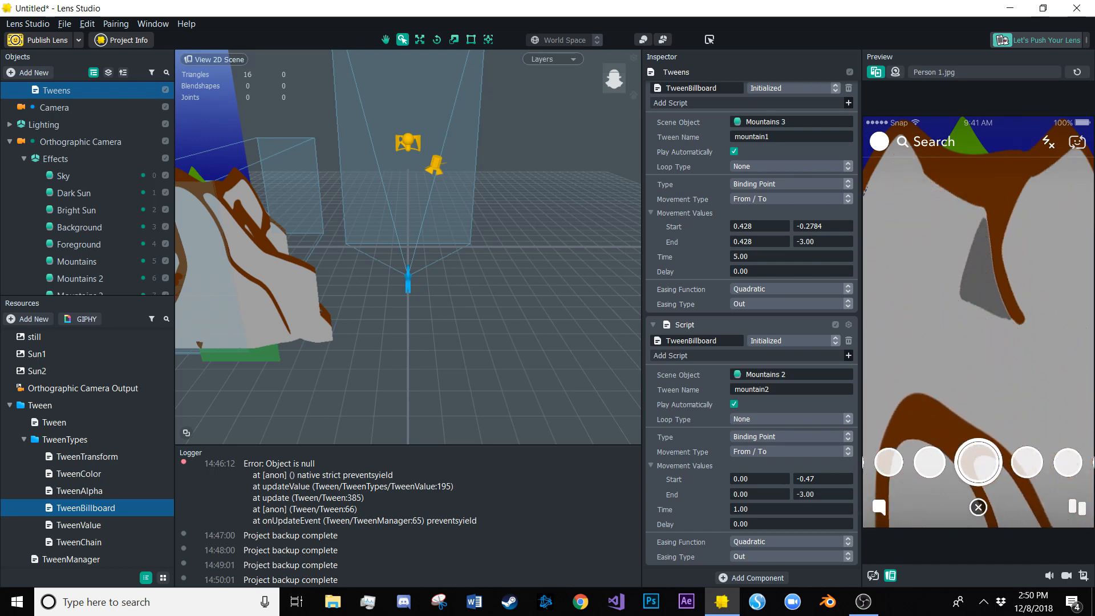
key(Tab)
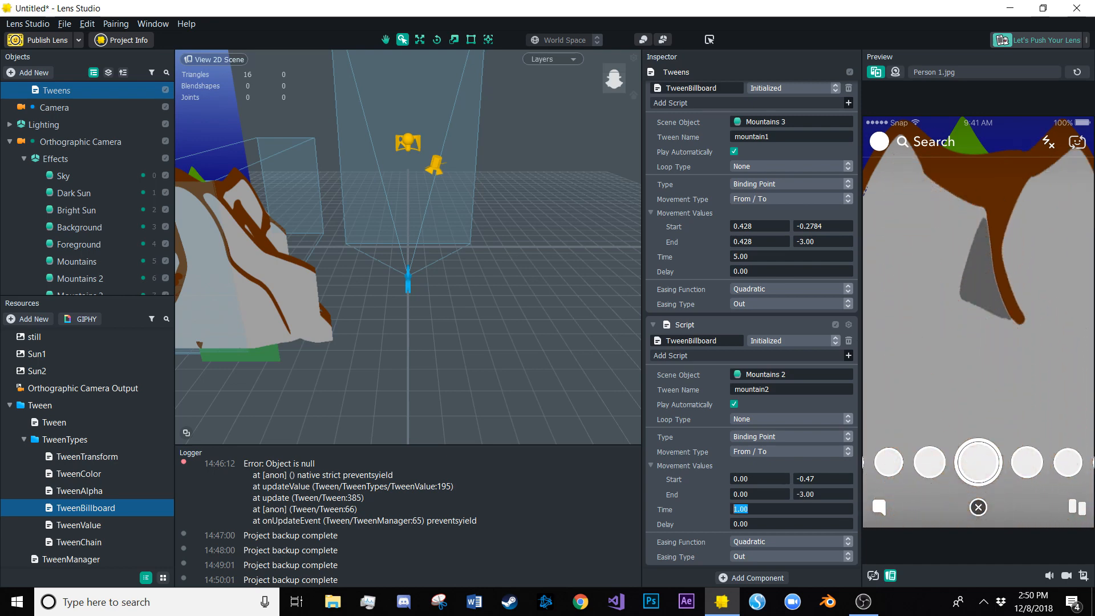
key(Return)
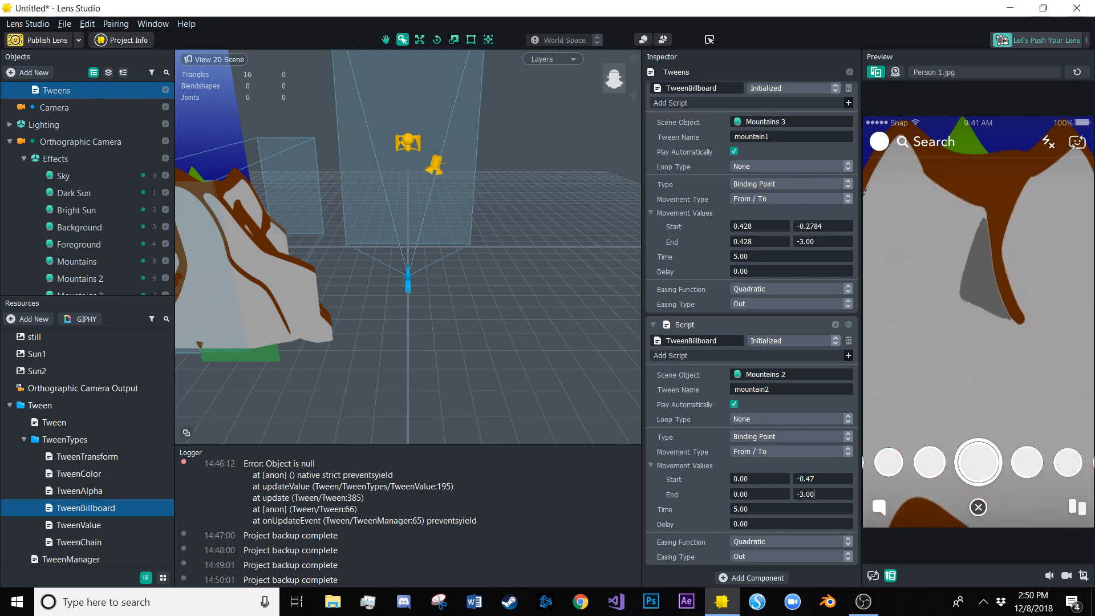
Set the delay of the mountain2 tween to 1.5
middle_drag(285, 257, 470, 231)
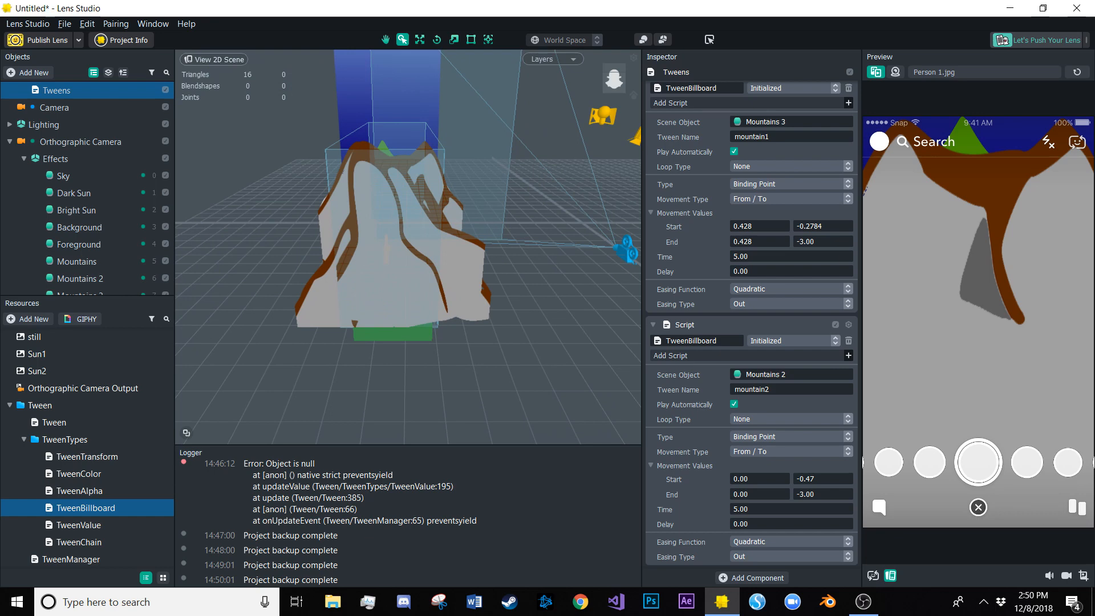
drag(757, 524, 720, 524)
text(1.5)
click(764, 509)
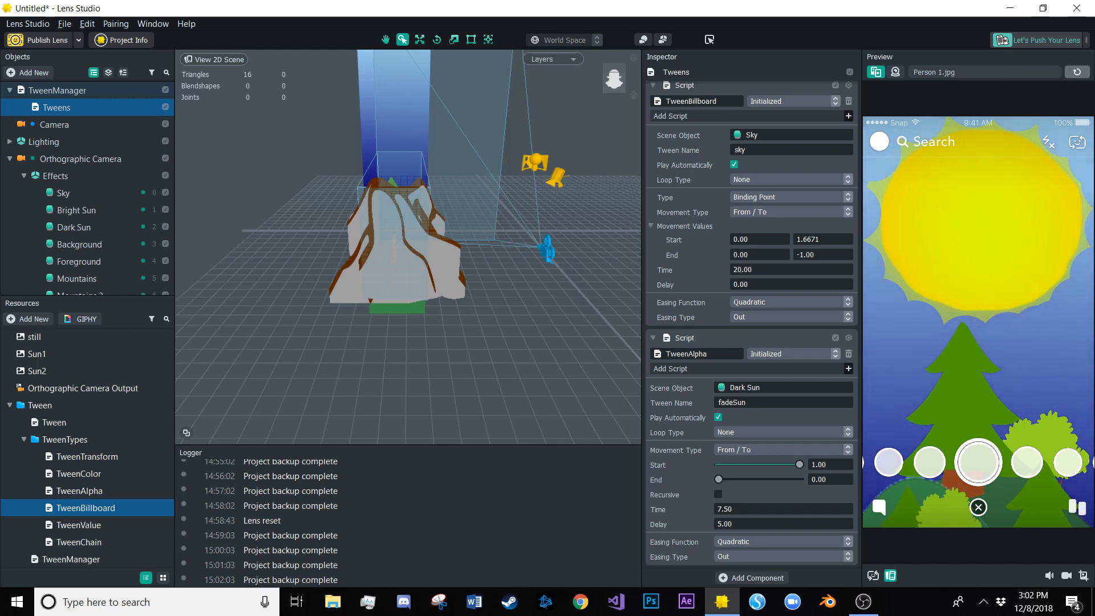
Reset the lens preview to replay the complete sunrise animation from its start
click(1076, 72)
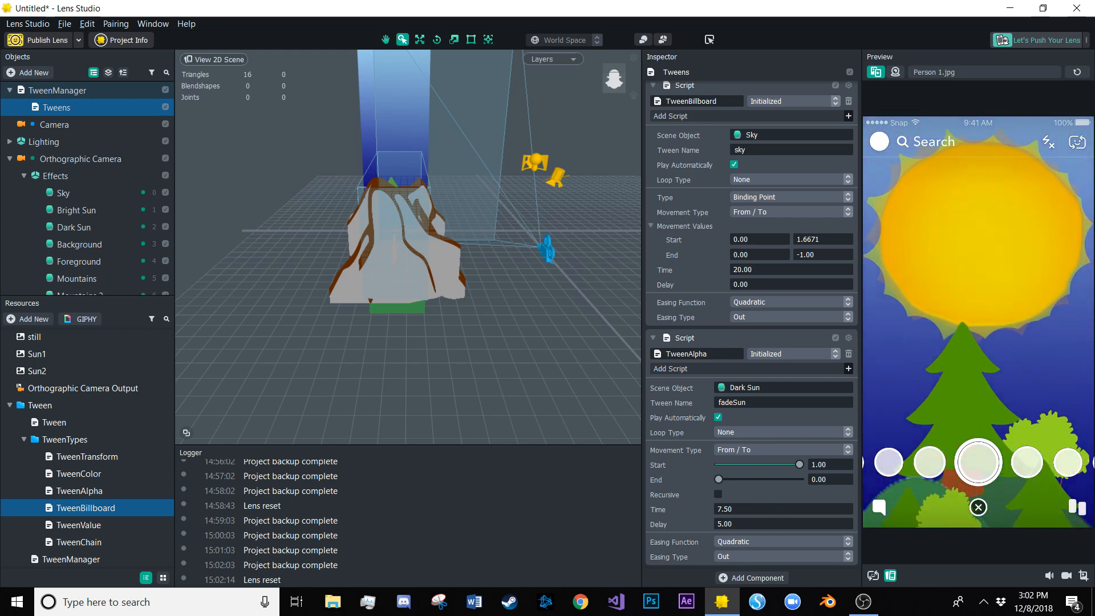
click(1076, 71)
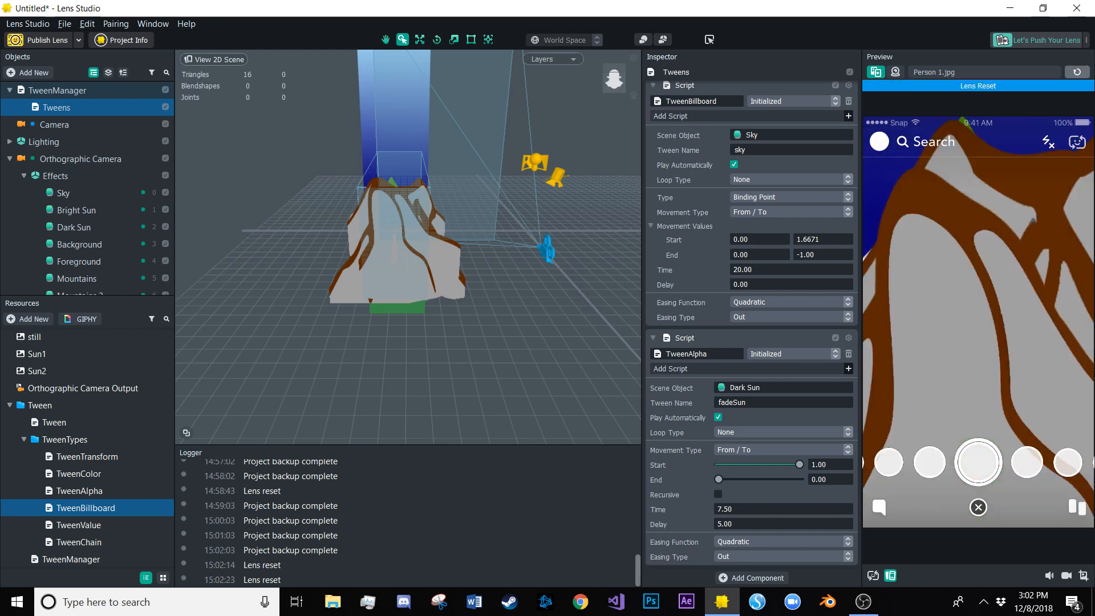
Create a new script resource and move it out of the Tween folder
click(10, 158)
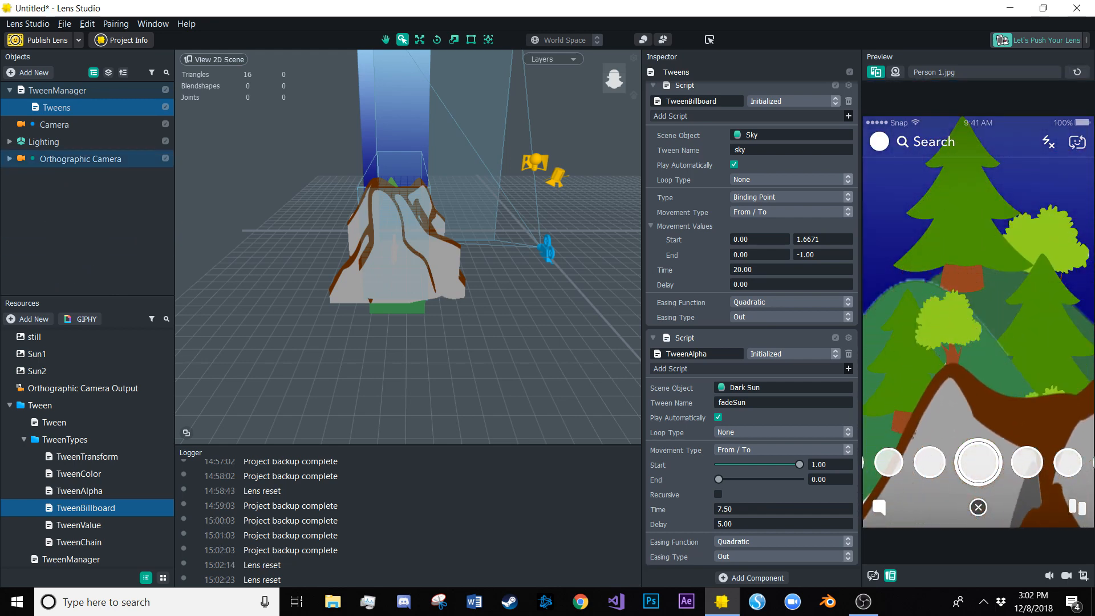
click(69, 228)
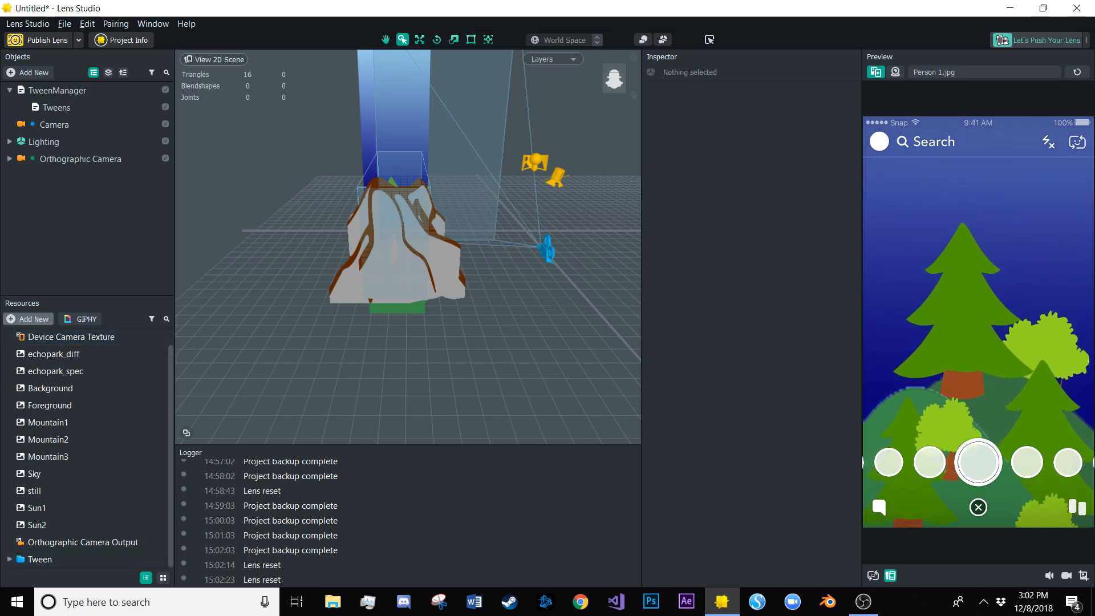
click(28, 319)
click(74, 531)
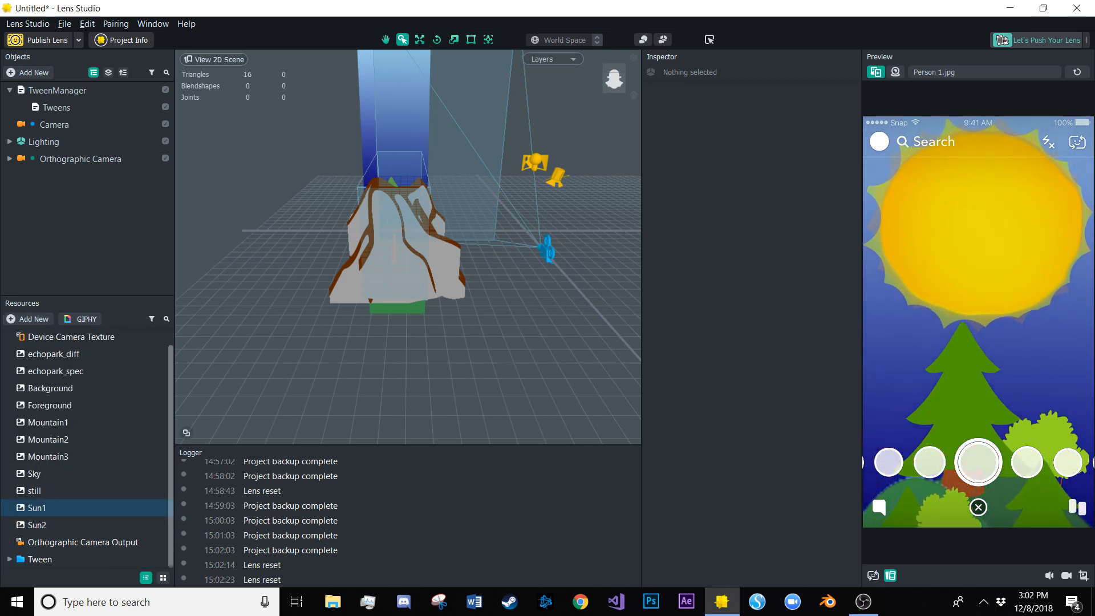
click(10, 559)
scroll(23, 530, down, 4)
drag(68, 542, 29, 380)
click(9, 388)
Rename the new script resource Sun Controller
double_click(39, 559)
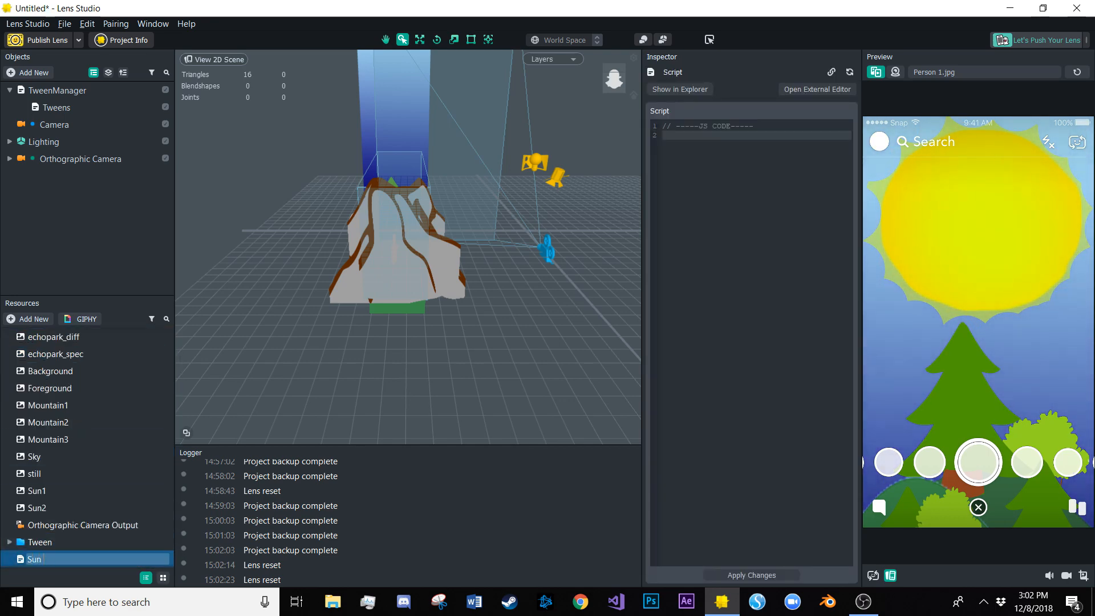
text(Sun Controller)
key(Return)
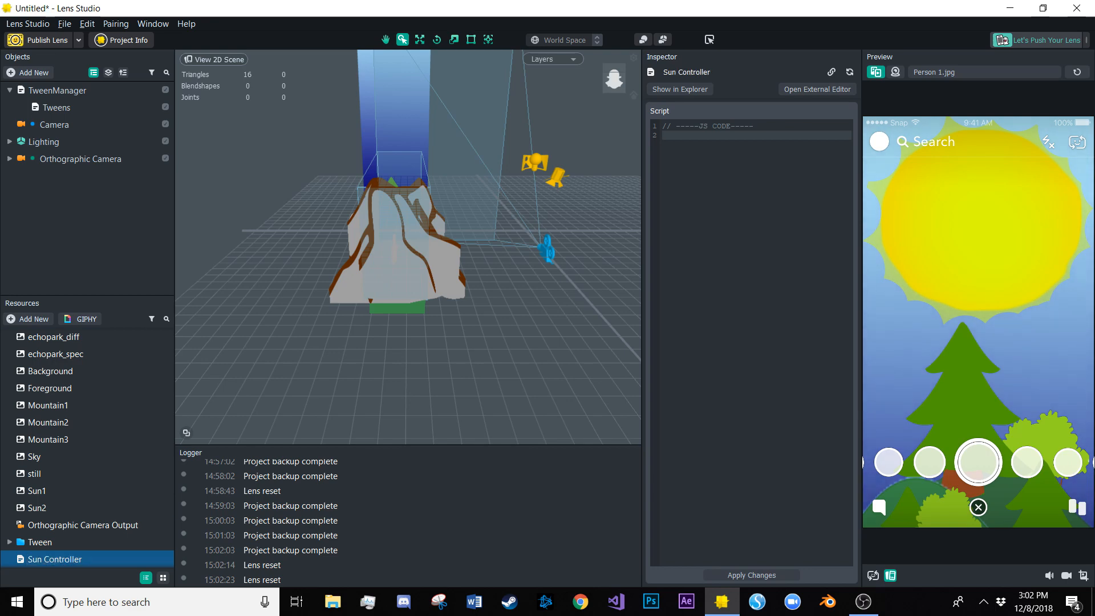
Add an empty scene object named Sun Controller and attach the Sun Controller script to it
click(28, 73)
click(37, 123)
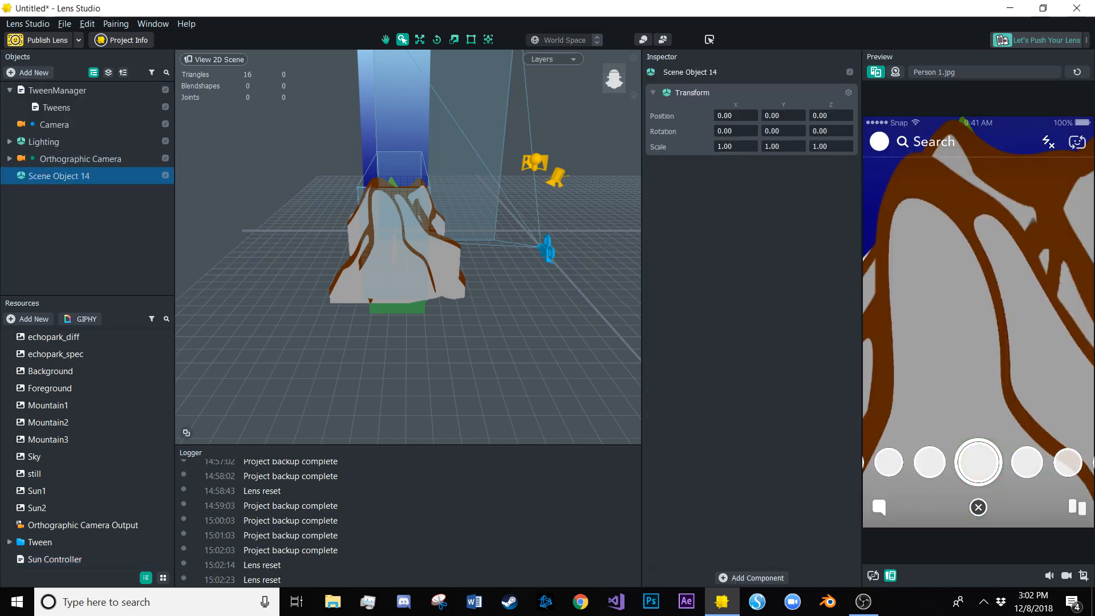
text(Sun Controller)
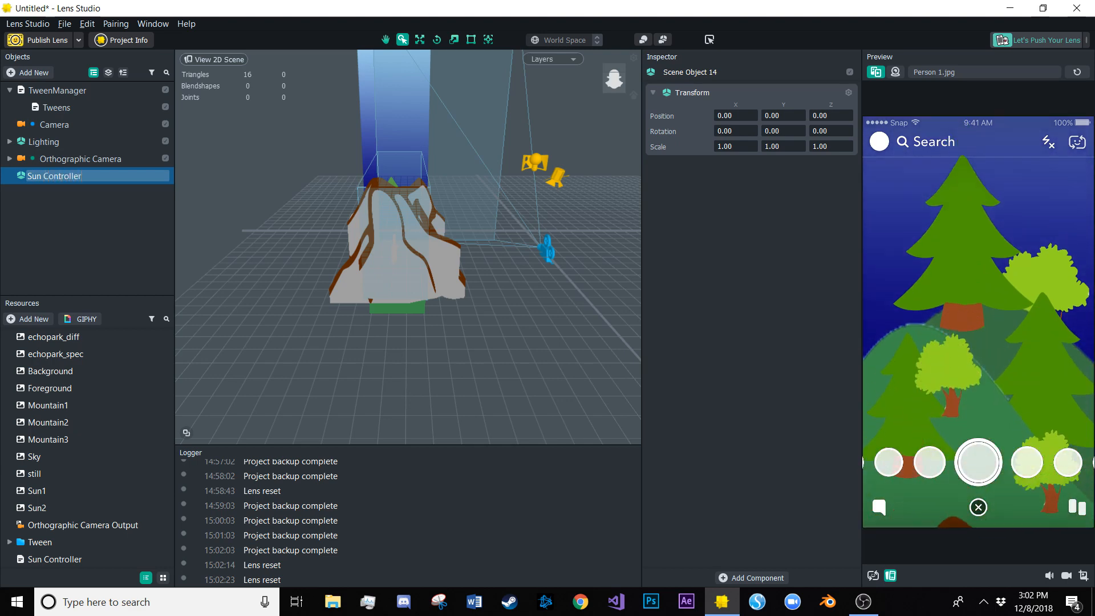
key(Return)
click(55, 176)
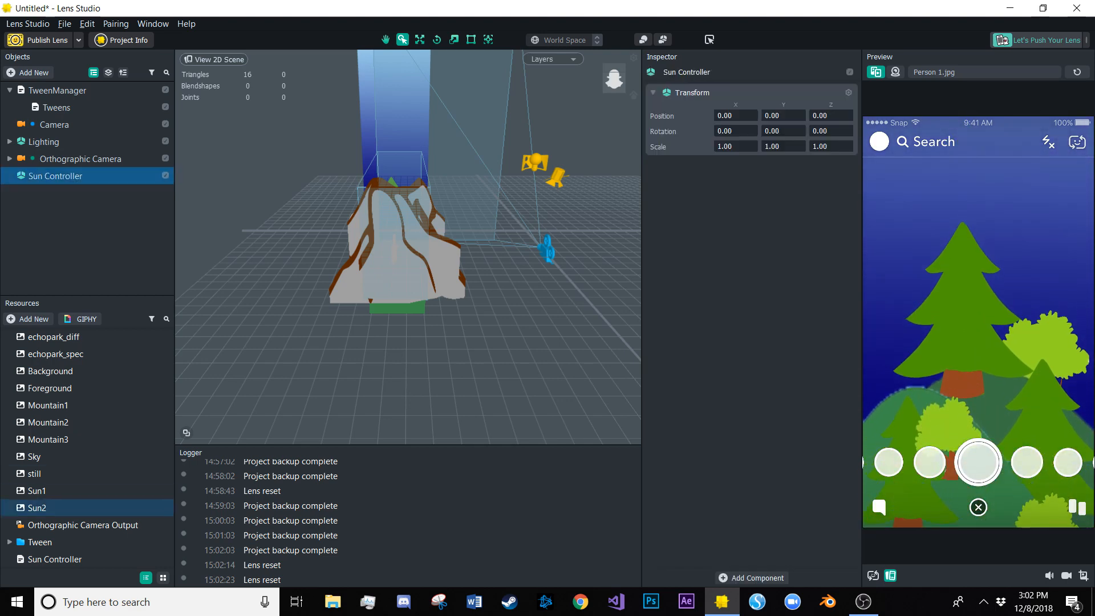
drag(55, 559, 741, 251)
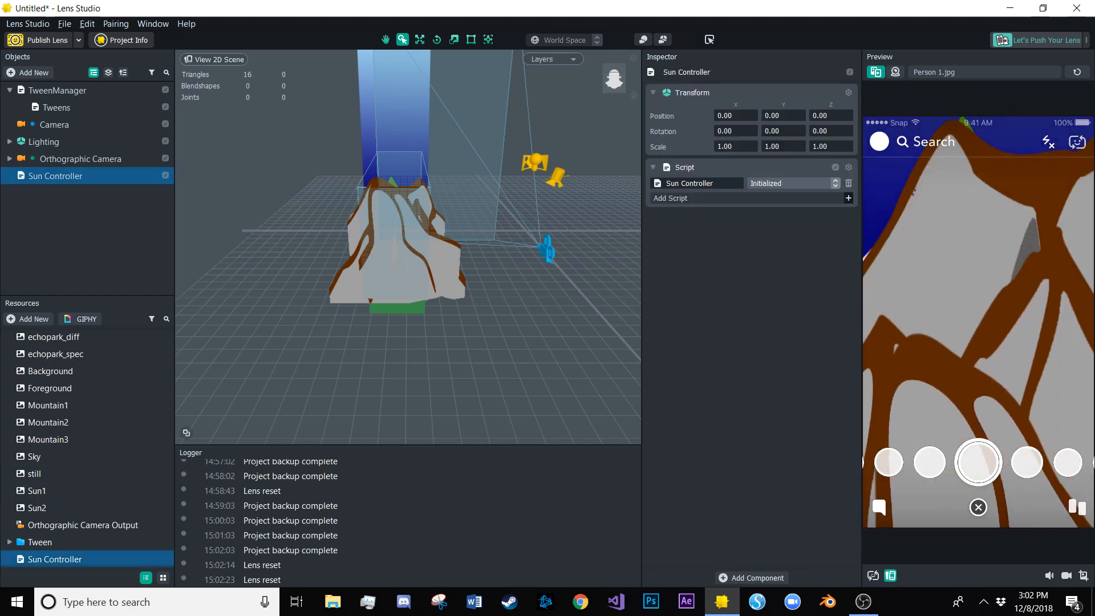
Declare a SceneObject input named tweens in the Sun Controller script and view it on the Sun Controller object
click(40, 543)
click(55, 558)
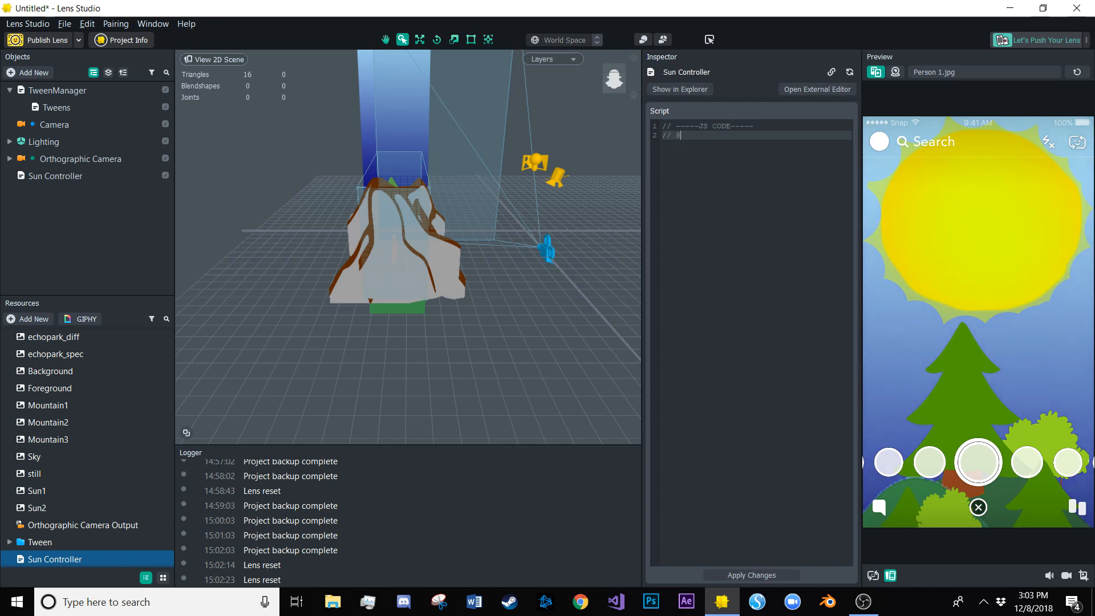
text(SceneObject tweens)
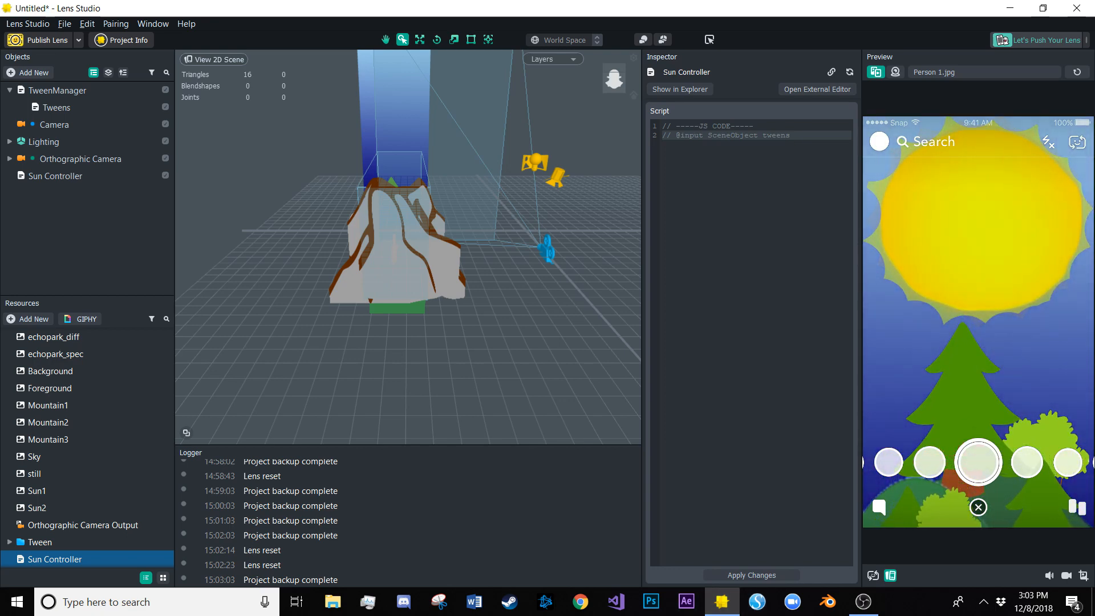
click(55, 177)
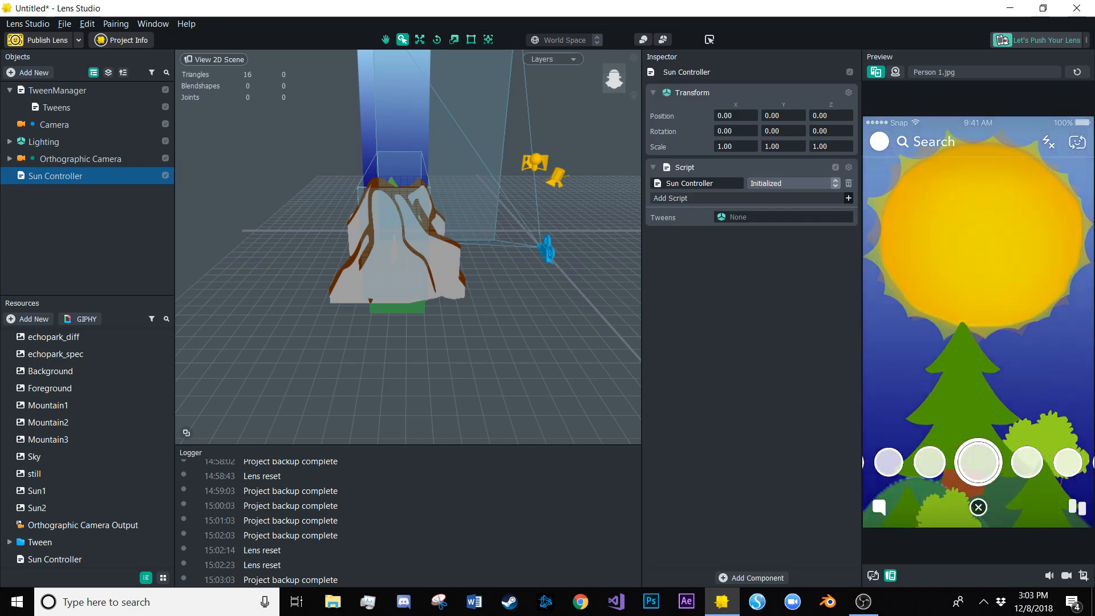
Try declaring the tweens input as Component.SpriteVisual in the Sun Controller script and view it on the Sun Controller object
click(55, 559)
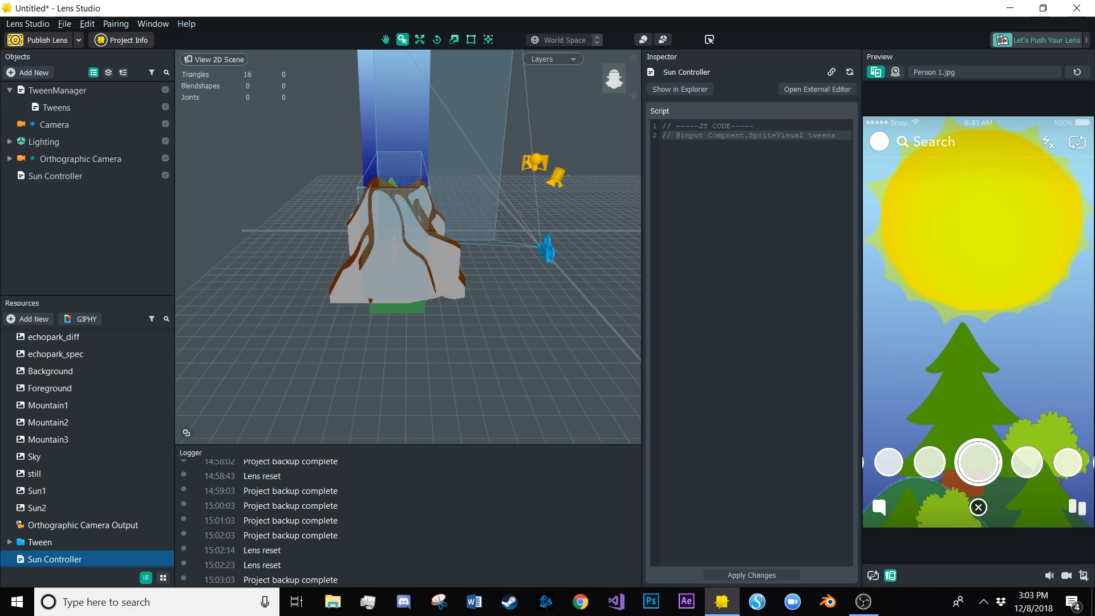
click(751, 574)
click(55, 175)
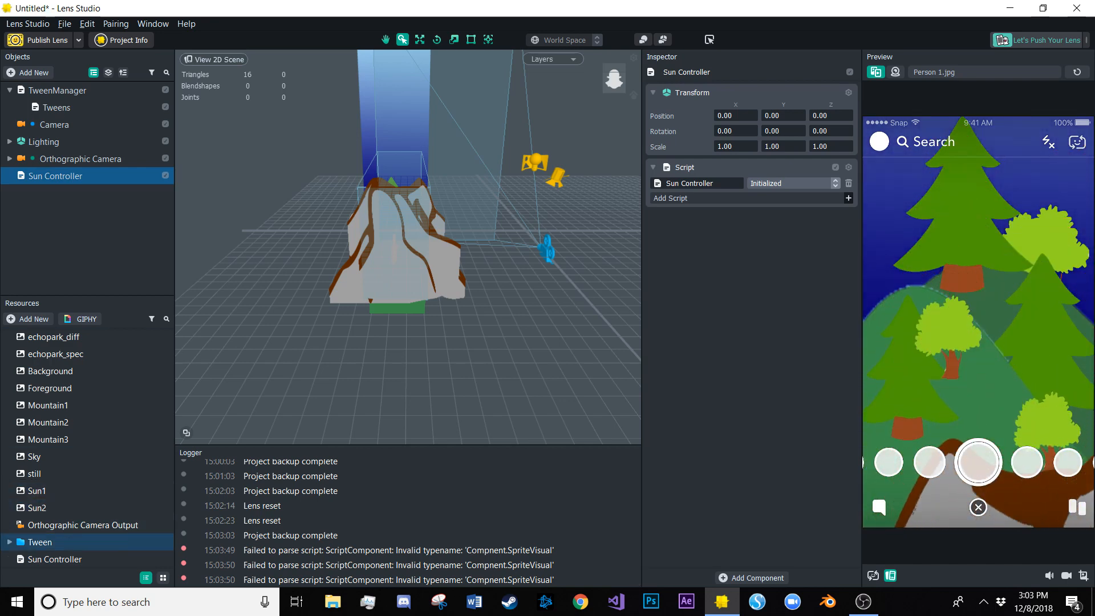
click(55, 558)
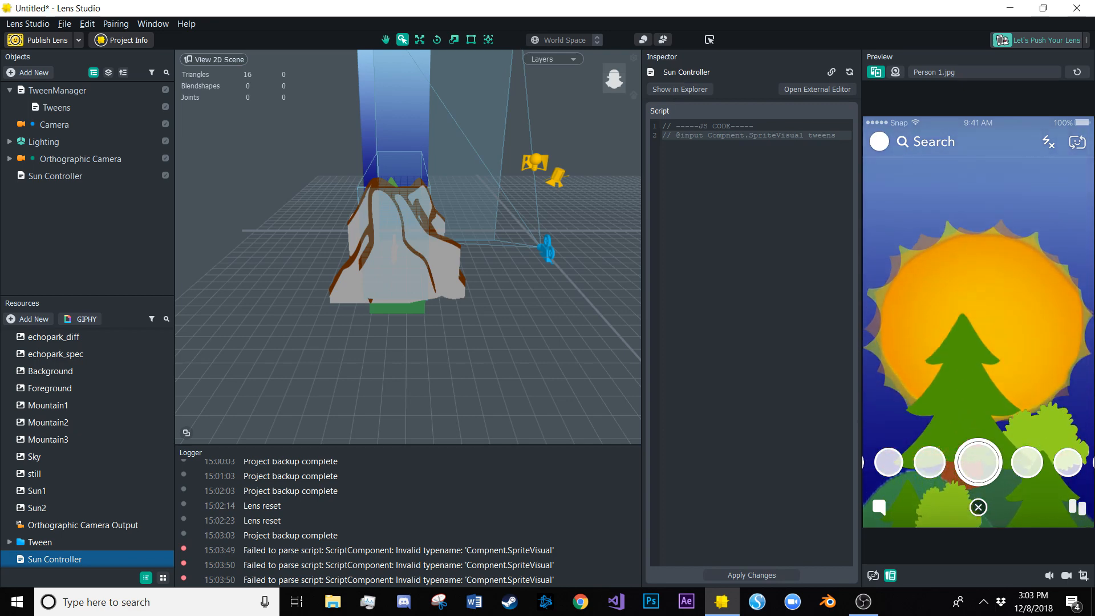
click(726, 135)
text(o)
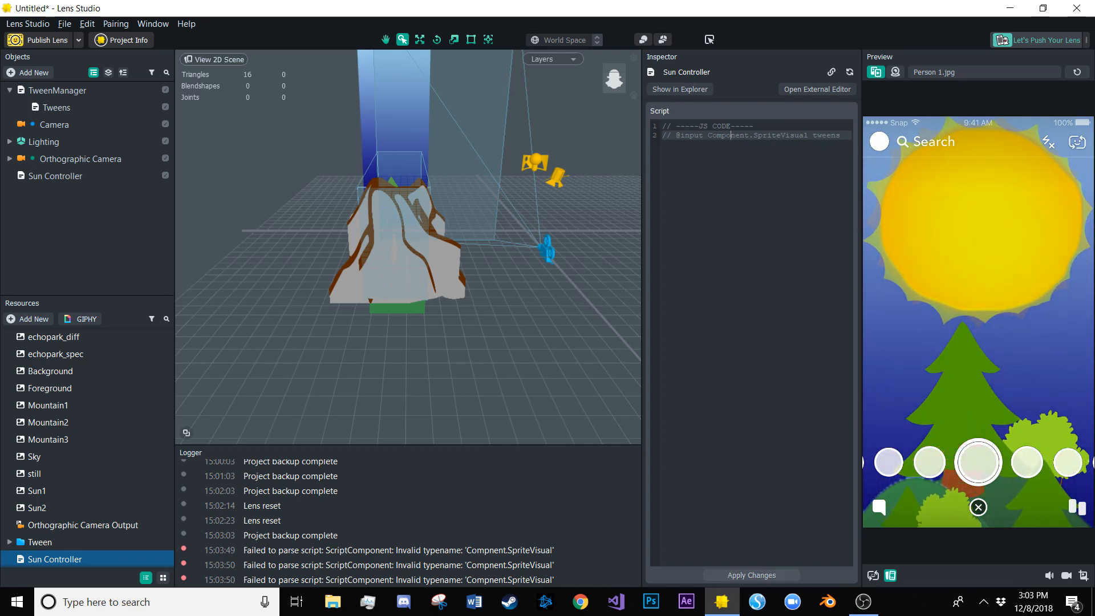
click(55, 176)
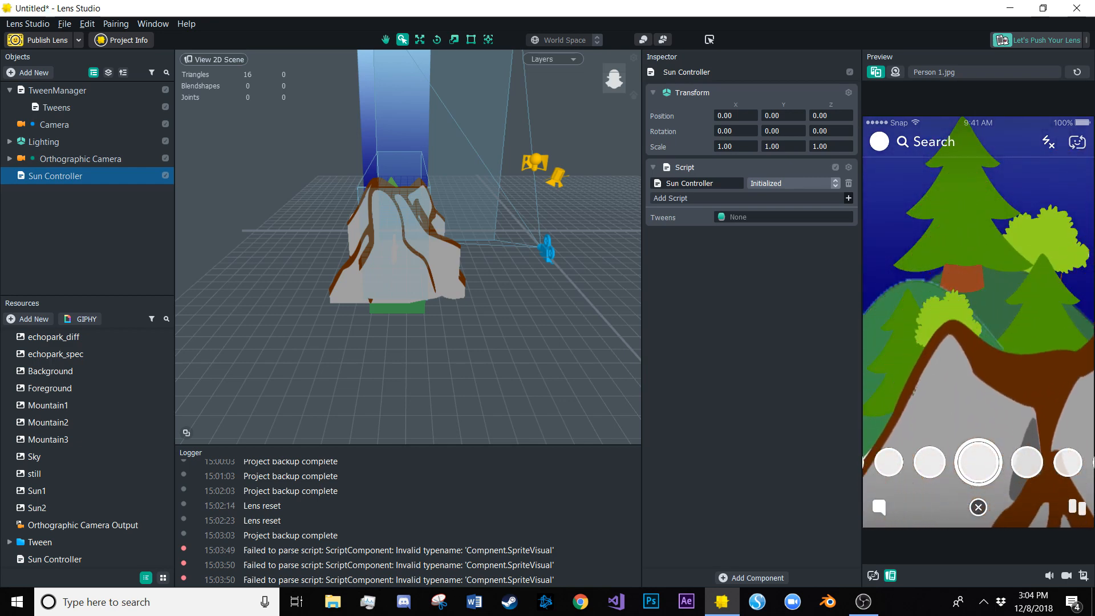
Change the type of the tweens input back to SceneObject and apply the script changes
click(55, 559)
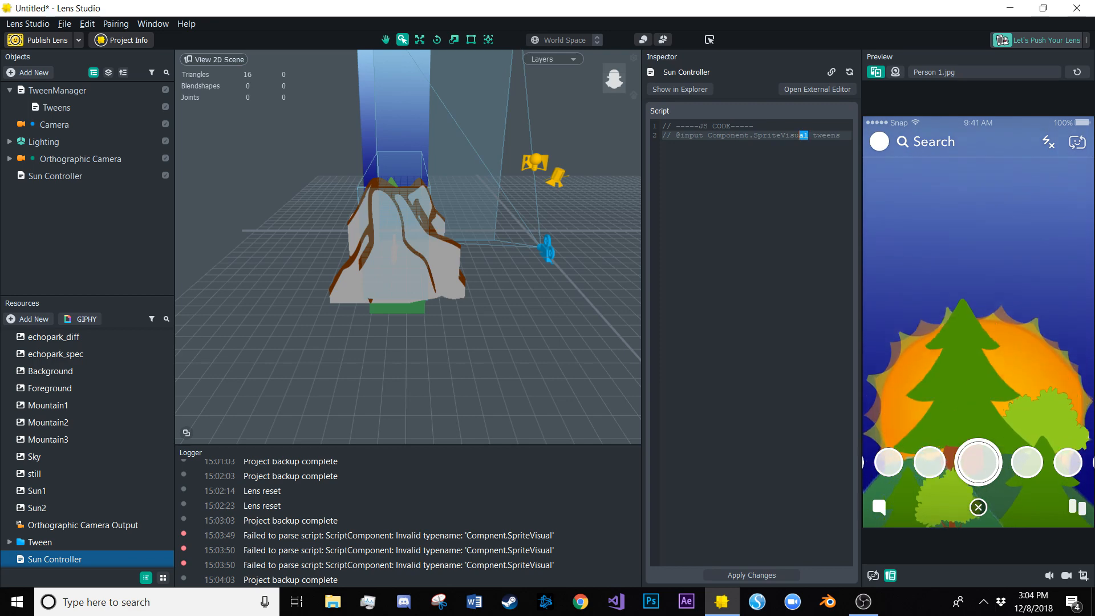
drag(808, 135, 707, 136)
text(SceneO)
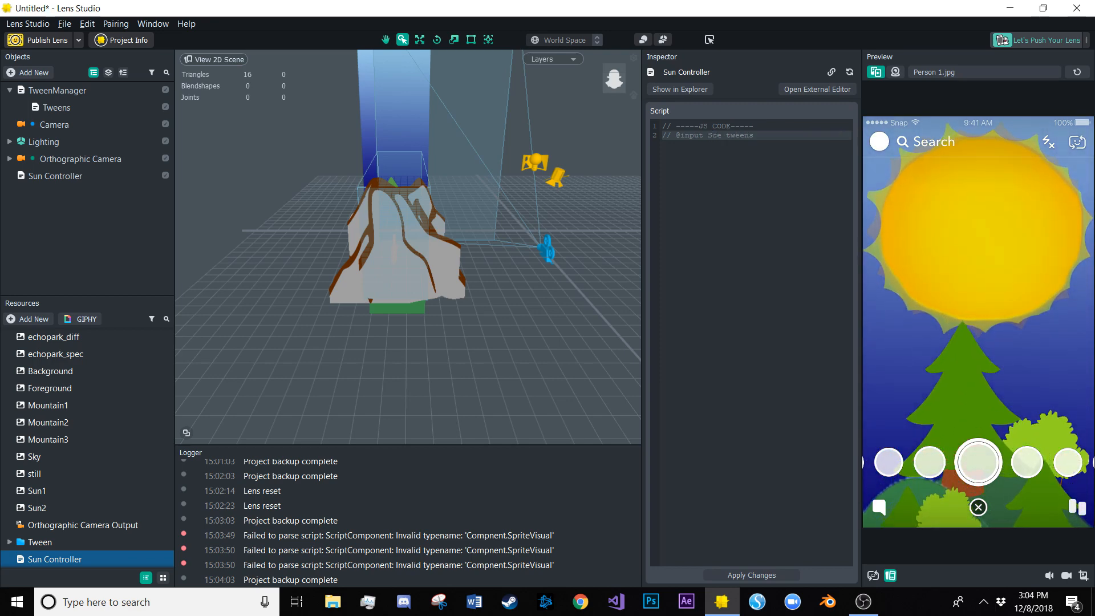
text(bject)
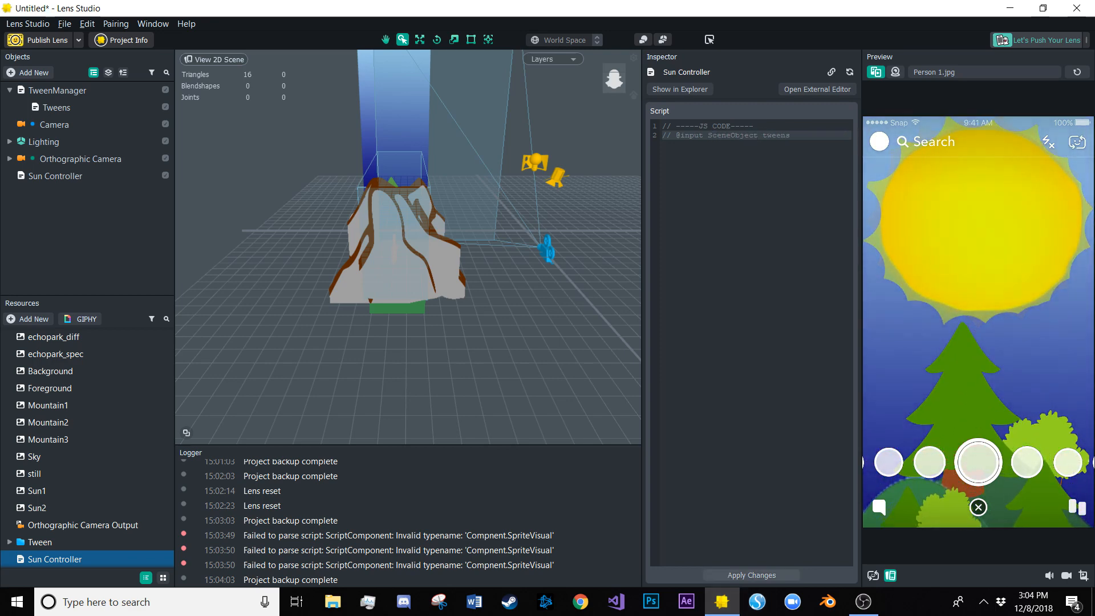
click(738, 575)
Assign the Tweens object under TweenManager to the Sun Controller object's Tweens input
click(55, 176)
click(783, 217)
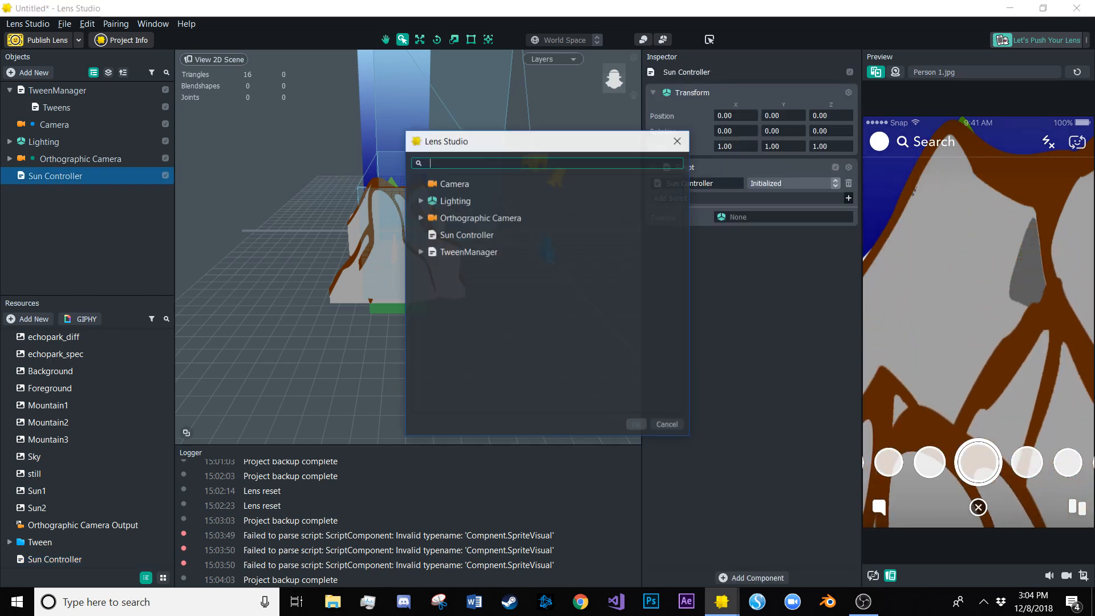
click(420, 251)
double_click(468, 268)
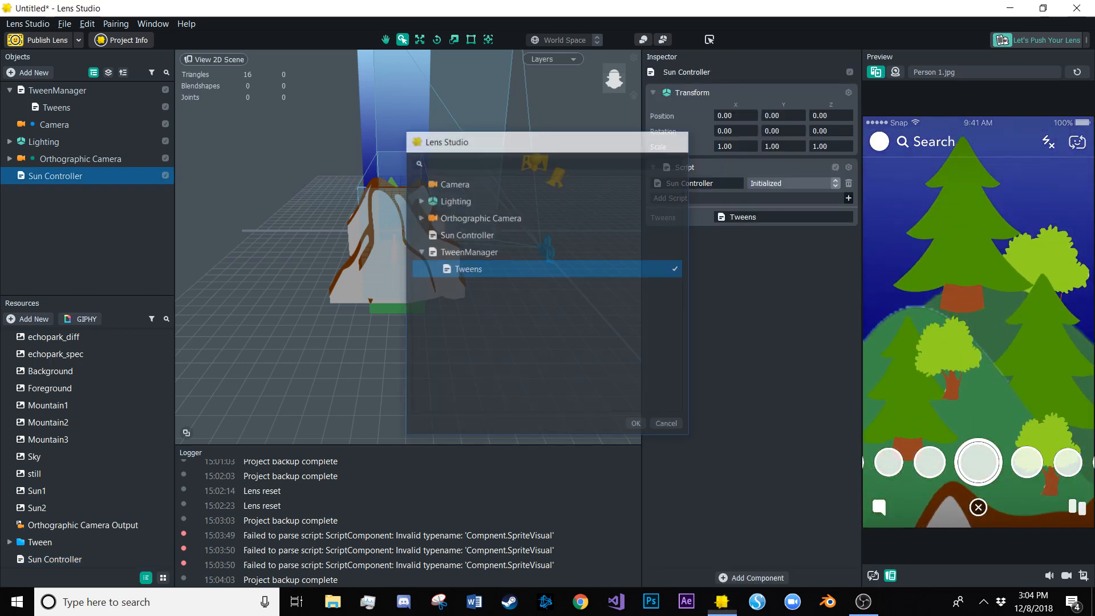
Reopen the Sun Controller script, widen its editor, and add blank lines below the tweens input declaration
click(55, 559)
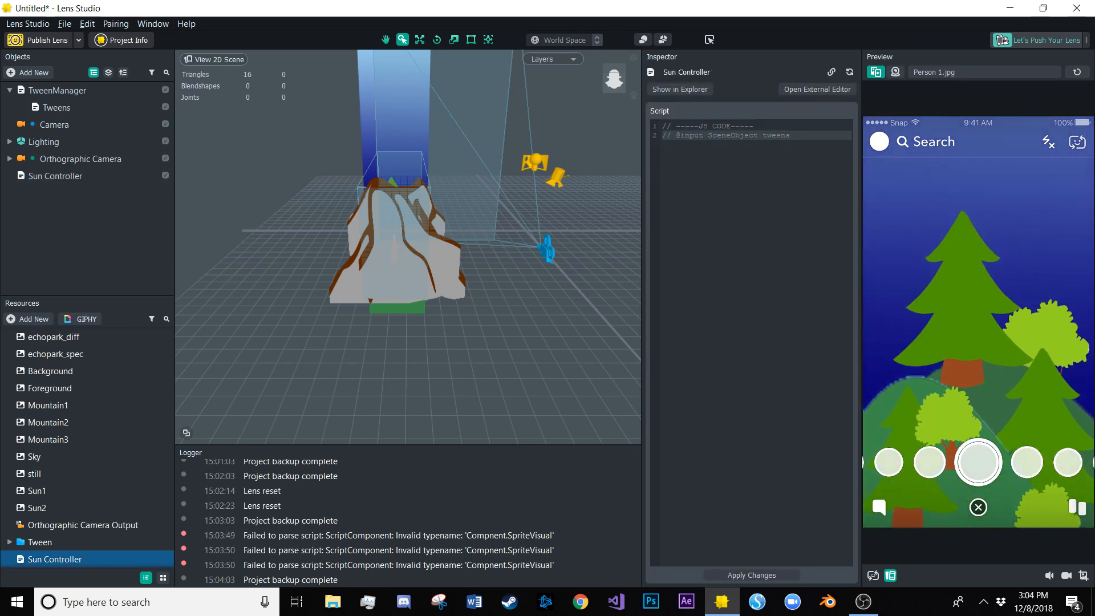
key(Return)
drag(642, 240, 593, 240)
key(Return)
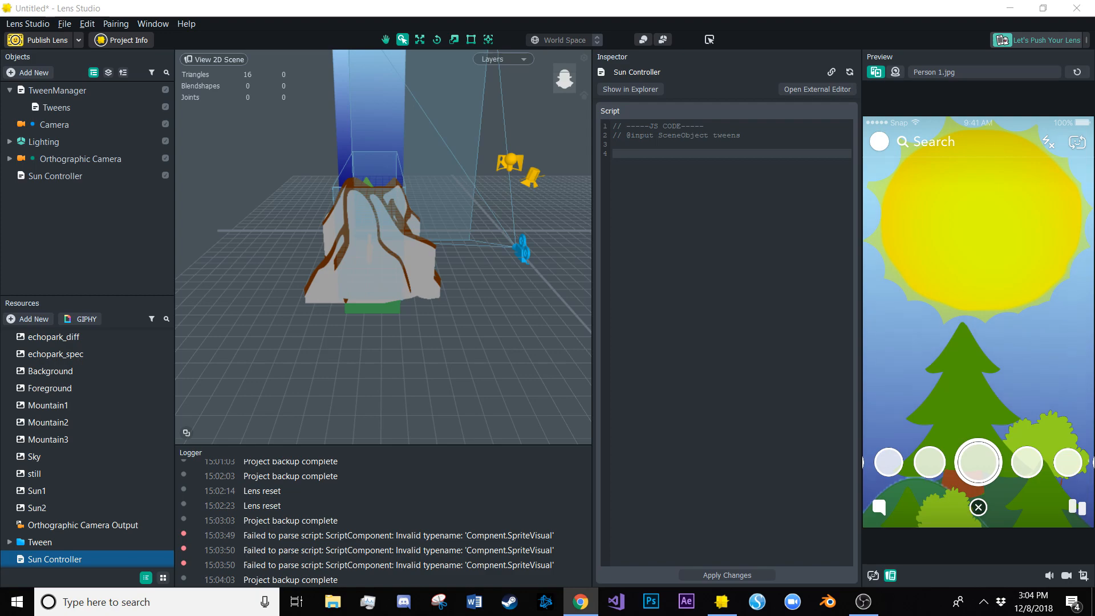
Switch to the Lens Studio website in Chrome, search for tapevent, and open the examples in the TapEvent reference
drag(1094, 35, 539, 1)
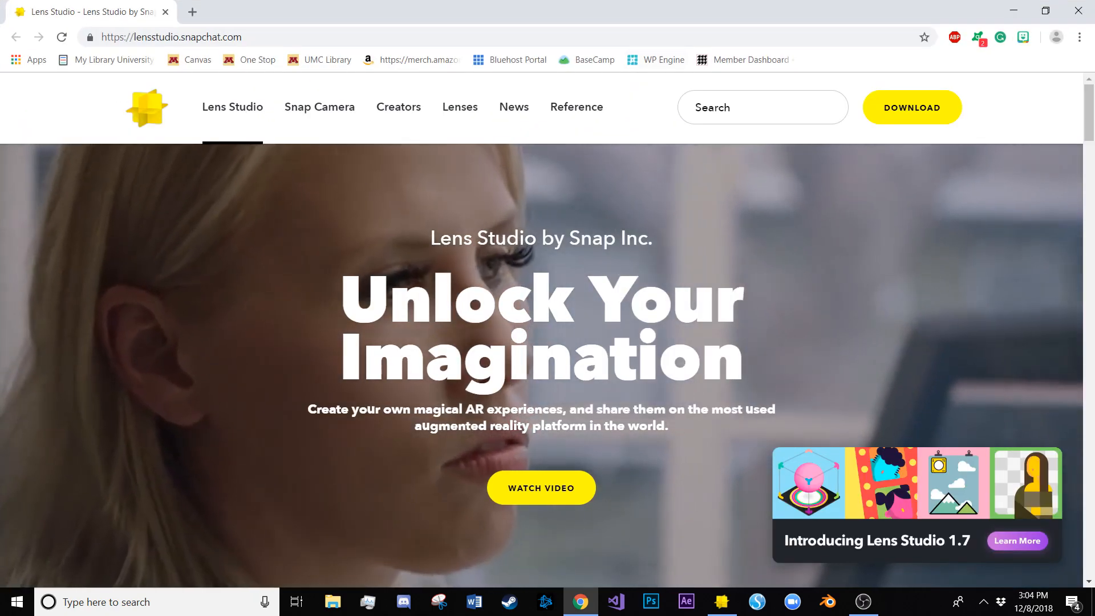
click(741, 107)
text(tapevent)
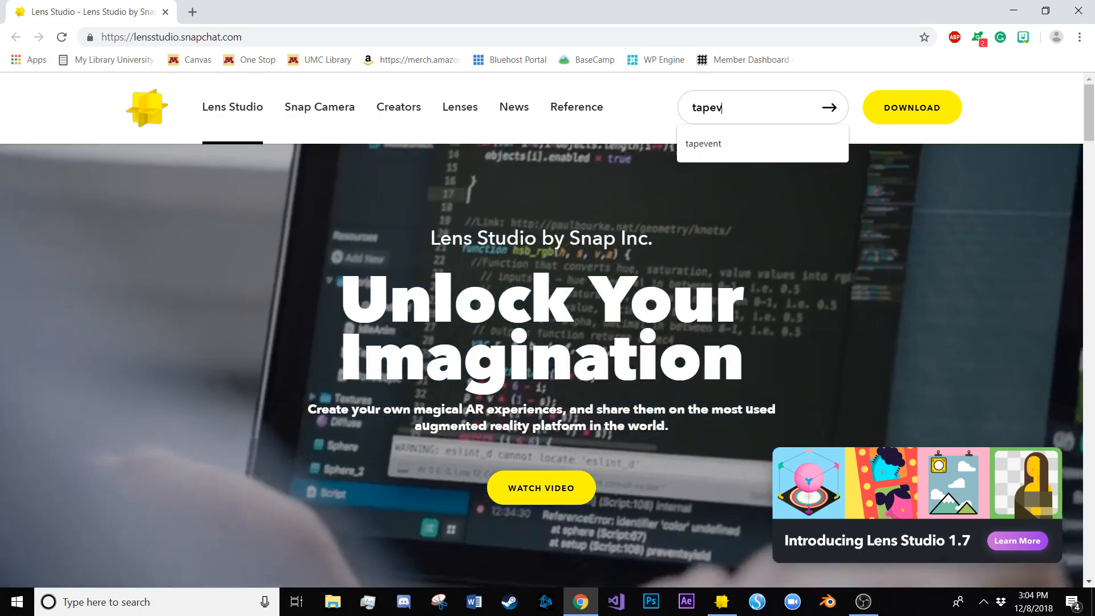
key(Return)
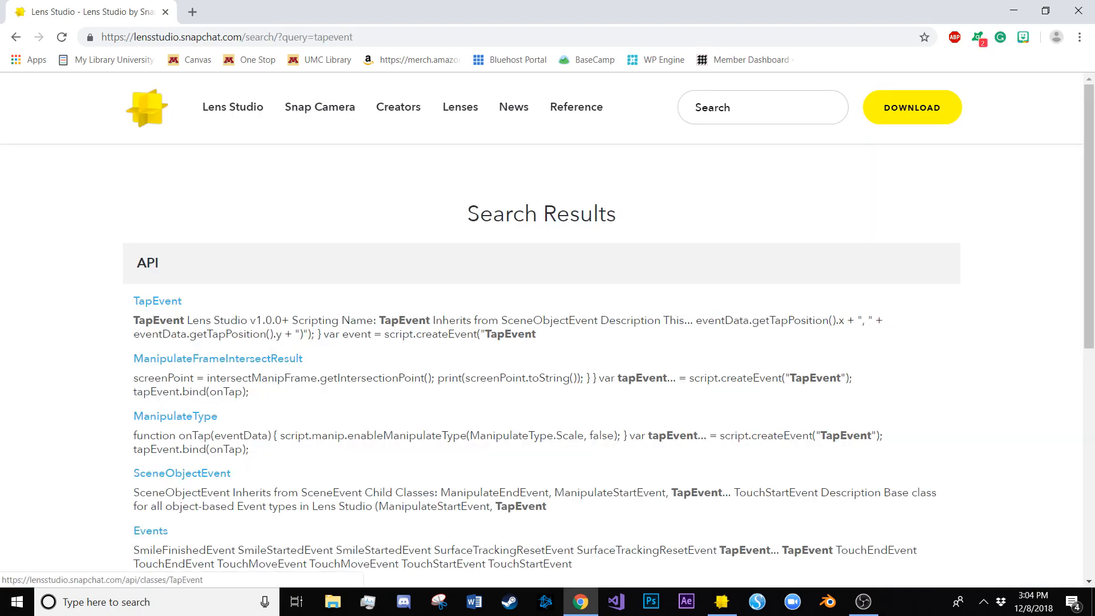
scroll(541, 358, down, 12)
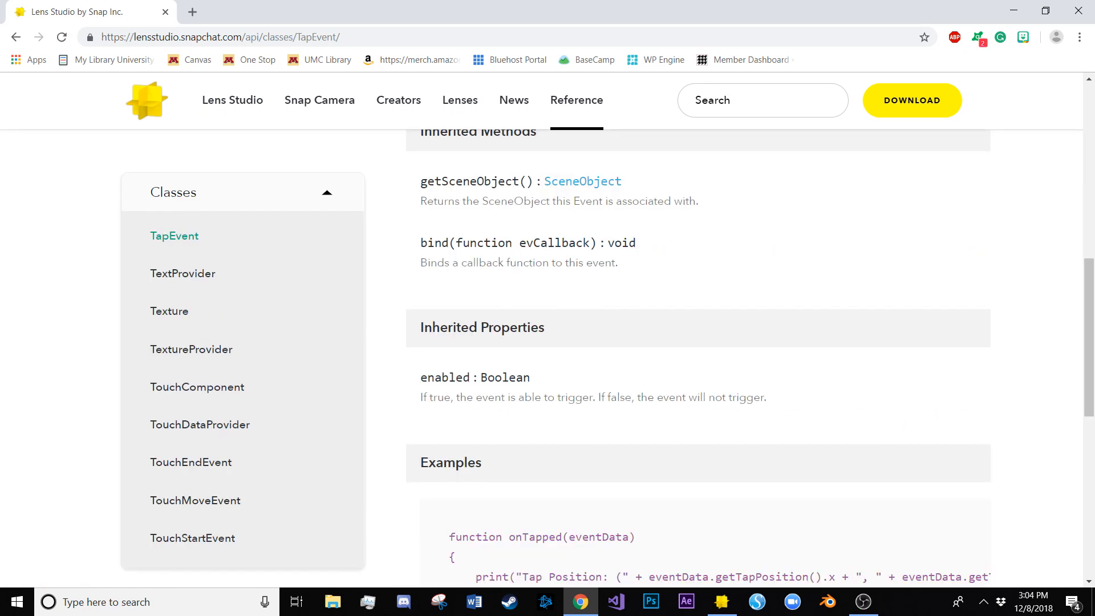
Copy the TapEvent example code, paste it below the tweens input in the Sun Controller script in Lens Studio, and apply it
drag(588, 371, 449, 251)
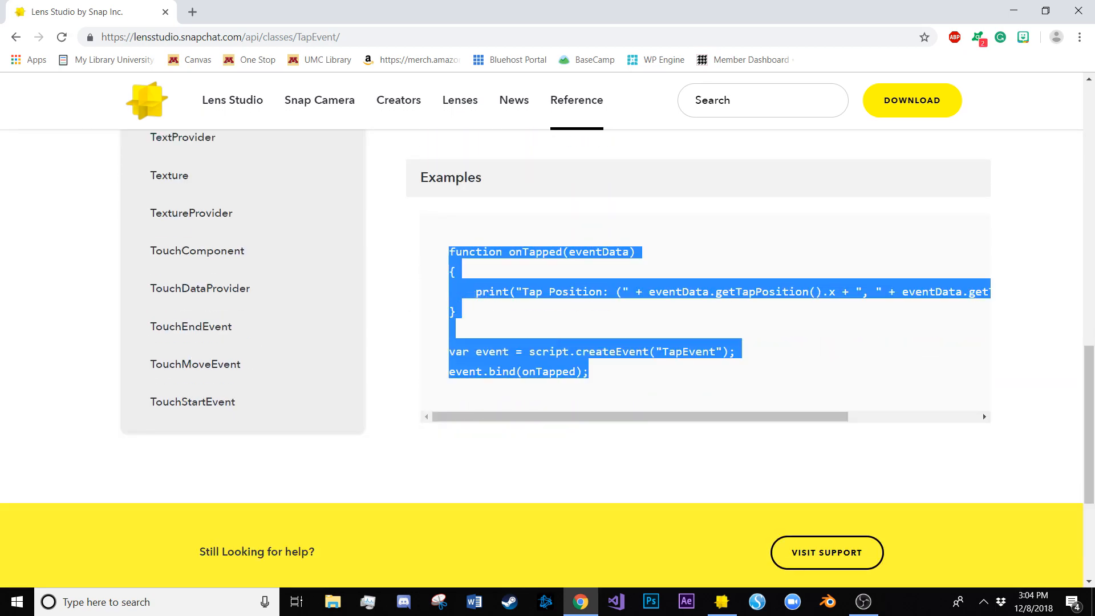
right_click(498, 283)
click(516, 293)
click(1013, 10)
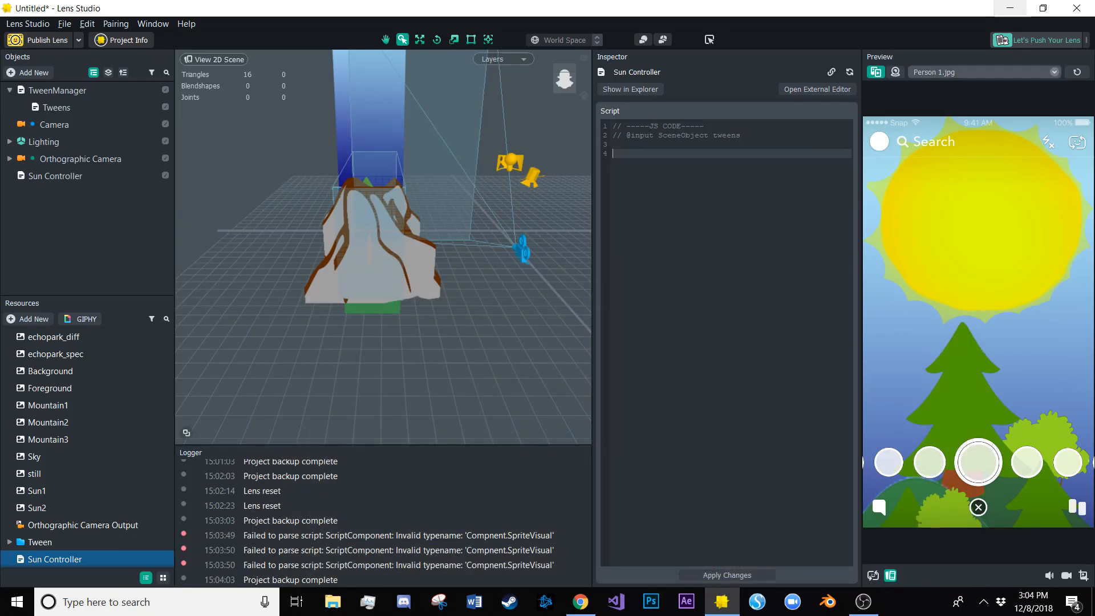
key(ctrl+v)
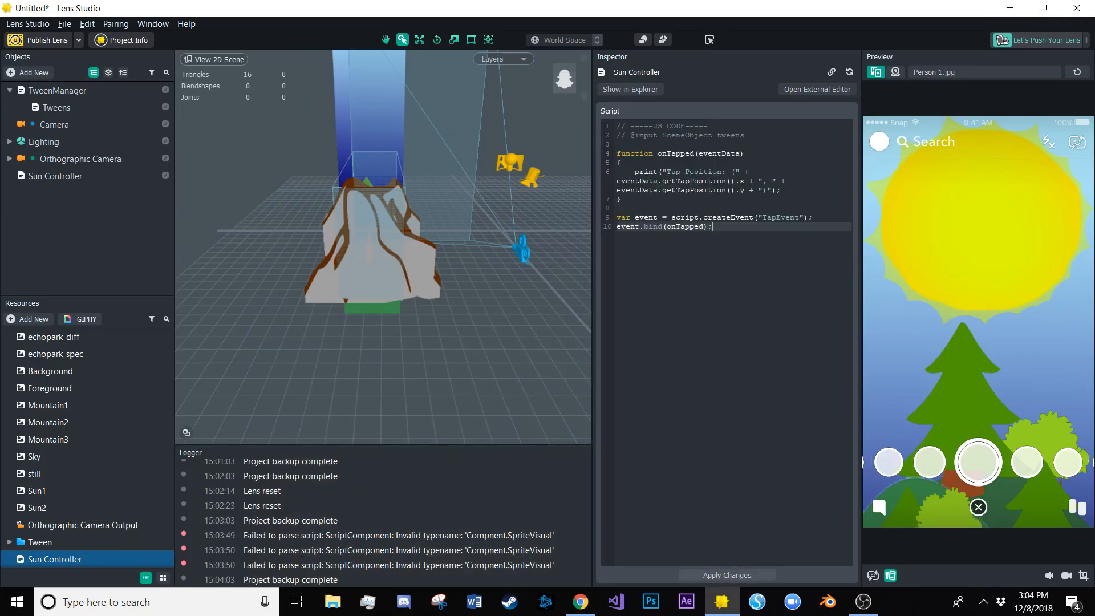
click(727, 575)
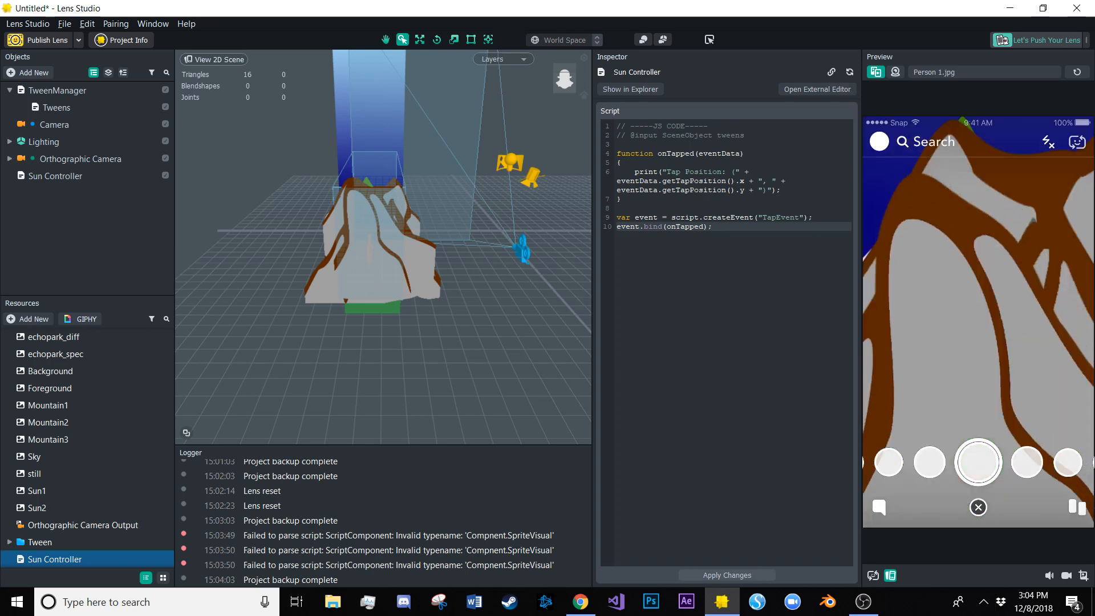
Test the tap event by tapping several different spots in the lens preview, including the corners and centre
click(948, 254)
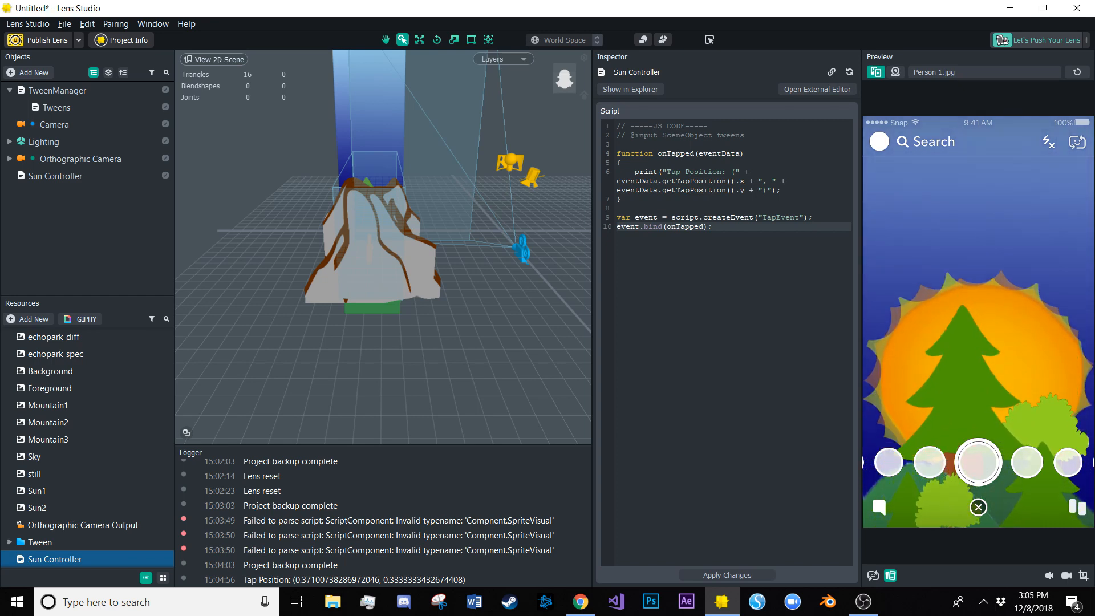
click(887, 393)
click(1054, 404)
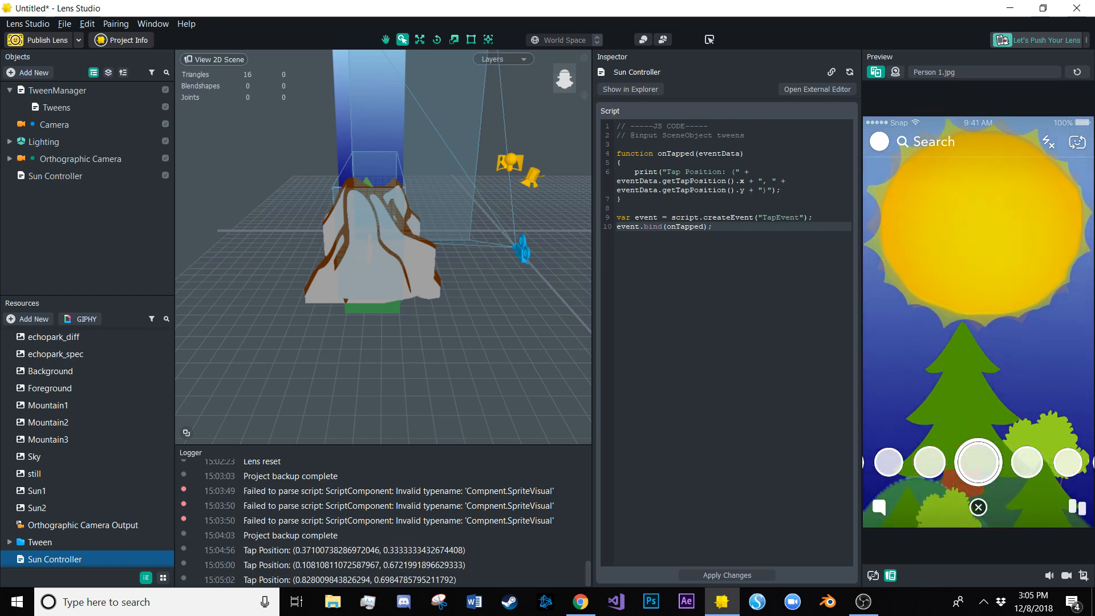
click(896, 168)
click(1061, 175)
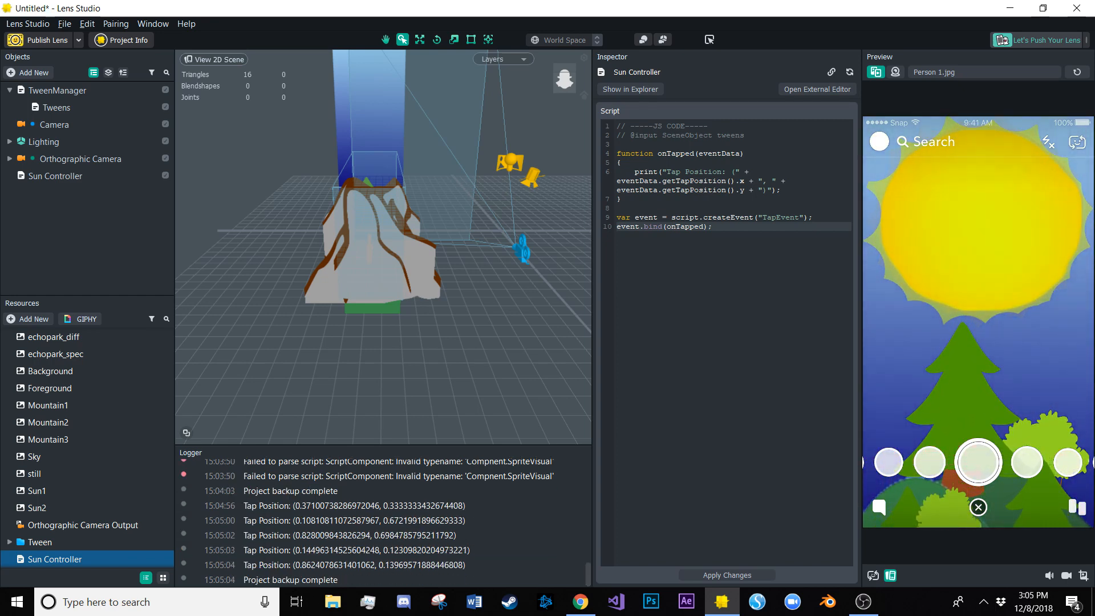
click(975, 294)
Delete the Tap Position print statement from the onTapped function in the Sun Controller script
drag(780, 190, 616, 171)
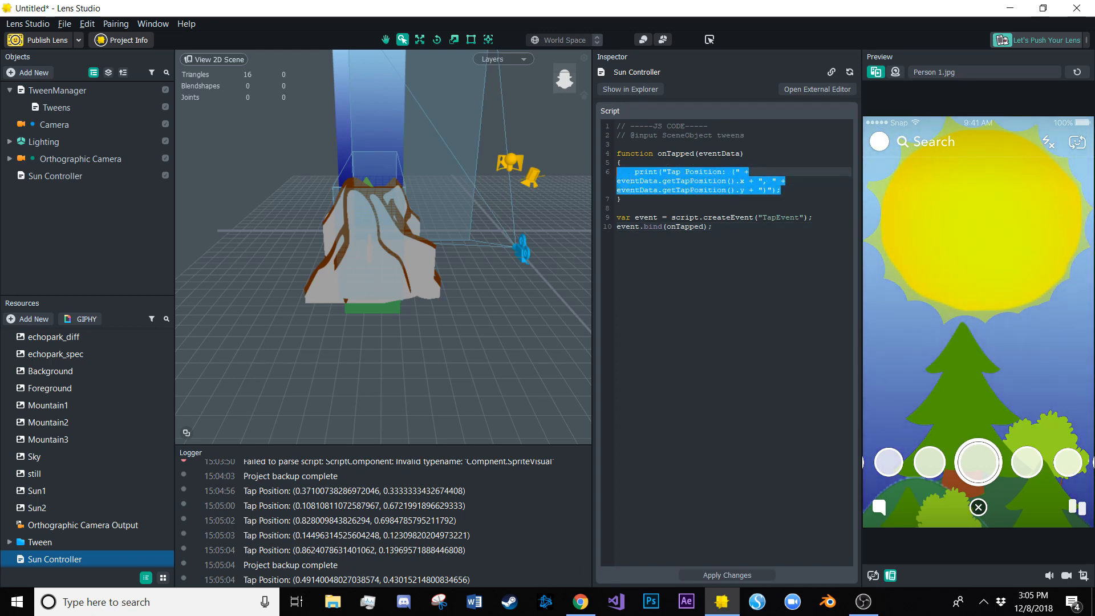
key(BackSpace)
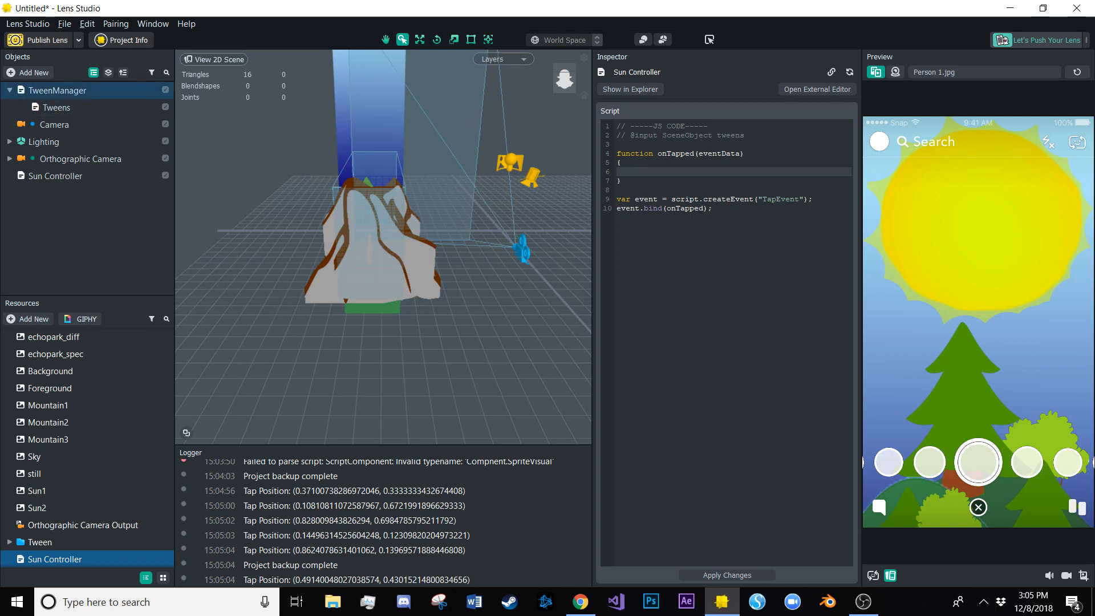
Disable Play Automatically for the mountain1, mountain2, mountain3 and foreground tweens on the Tweens object
click(57, 108)
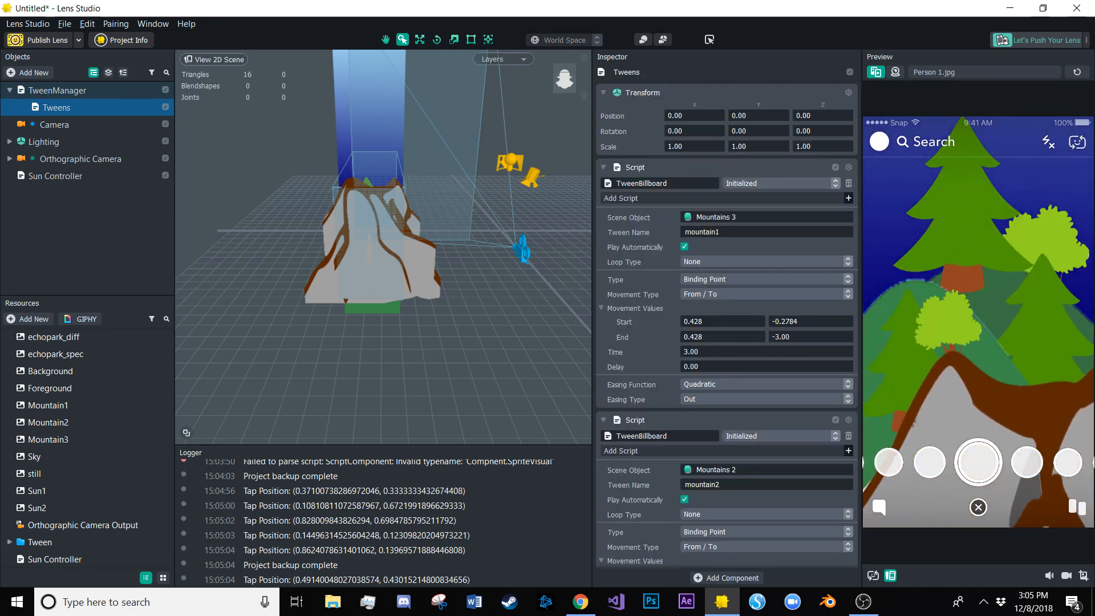
click(684, 246)
scroll(685, 248, down, 4)
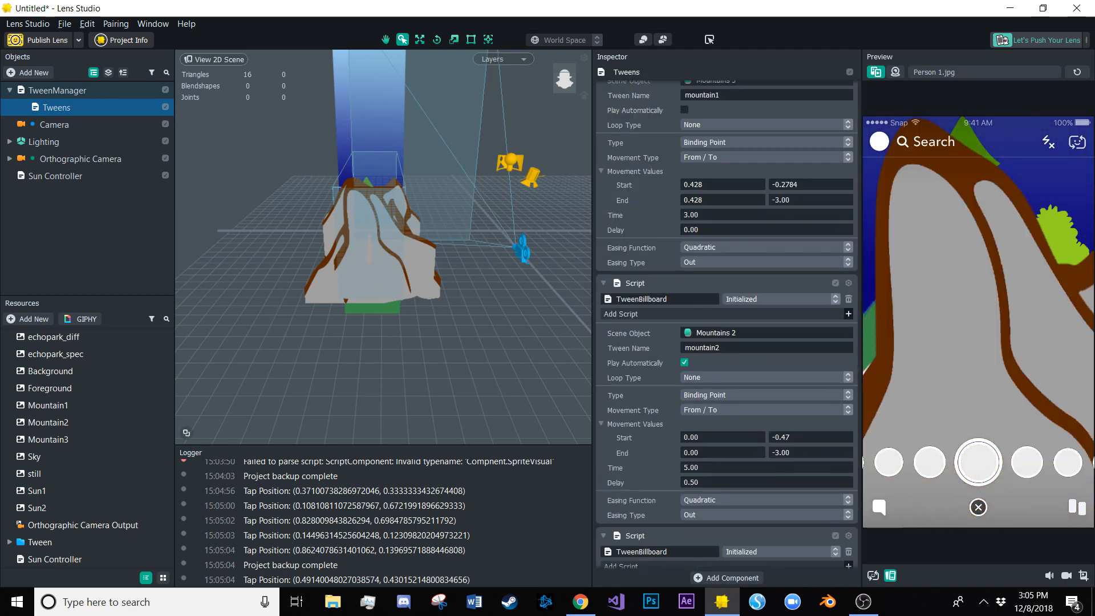
click(684, 362)
scroll(684, 362, down, 6)
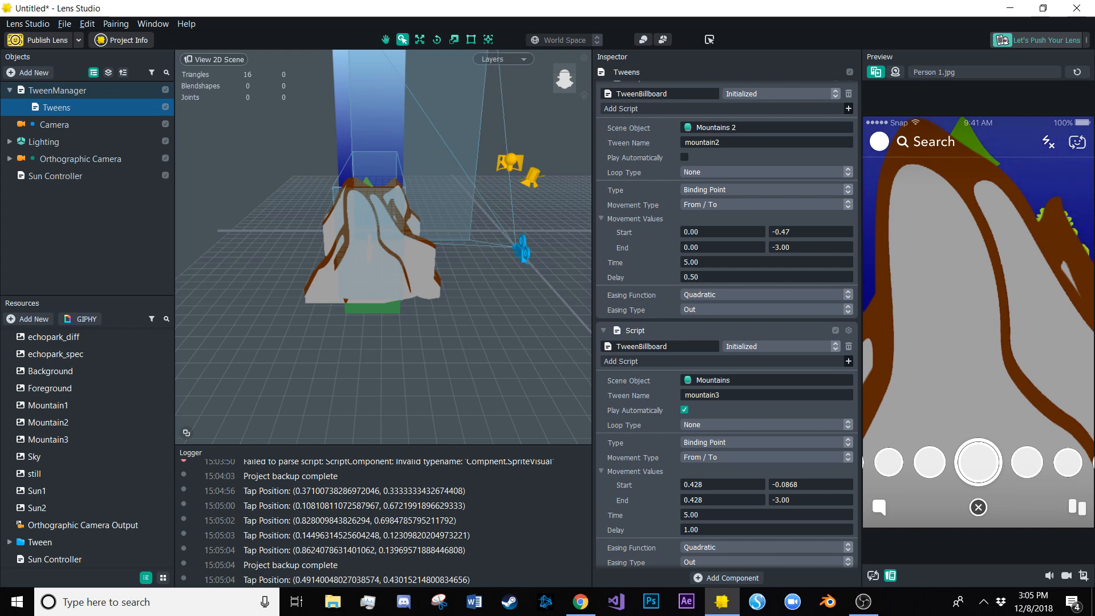
click(685, 410)
scroll(684, 410, down, 7)
click(684, 423)
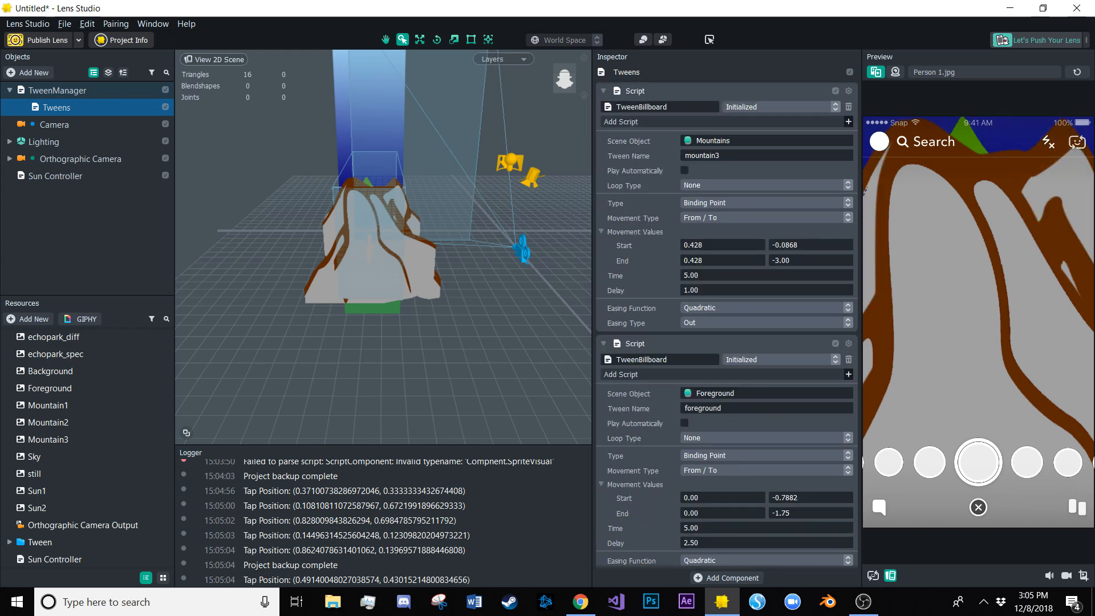
Disable Play Automatically for the background, Bright Sun, Dark Sun and sky TweenBillboard scripts on the Tweens object
scroll(685, 422, down, 7)
scroll(727, 325, down, 6)
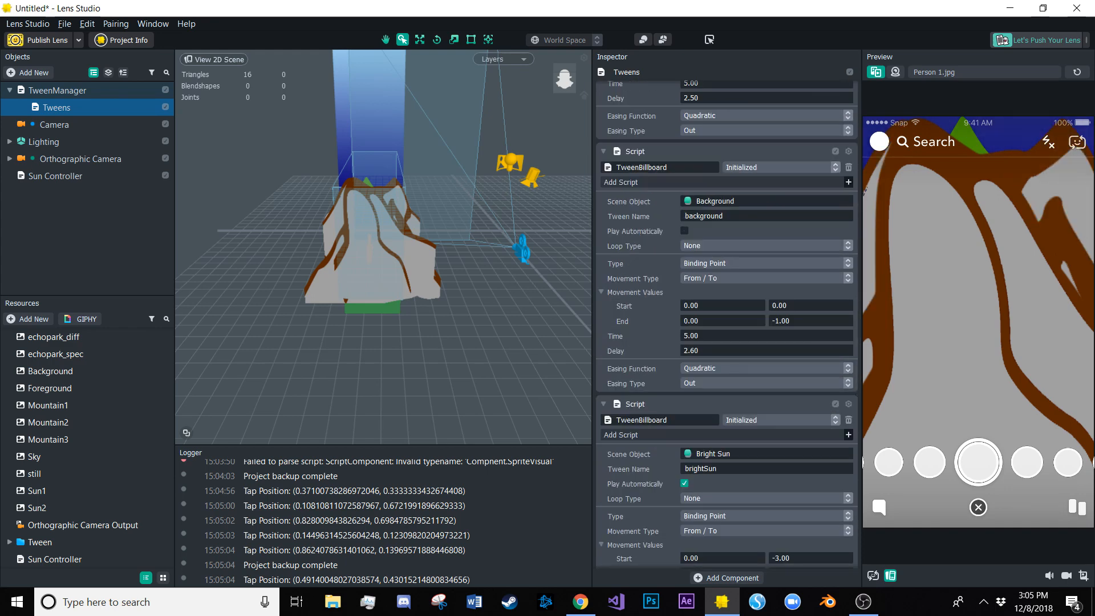
click(684, 483)
scroll(684, 482, down, 6)
click(684, 531)
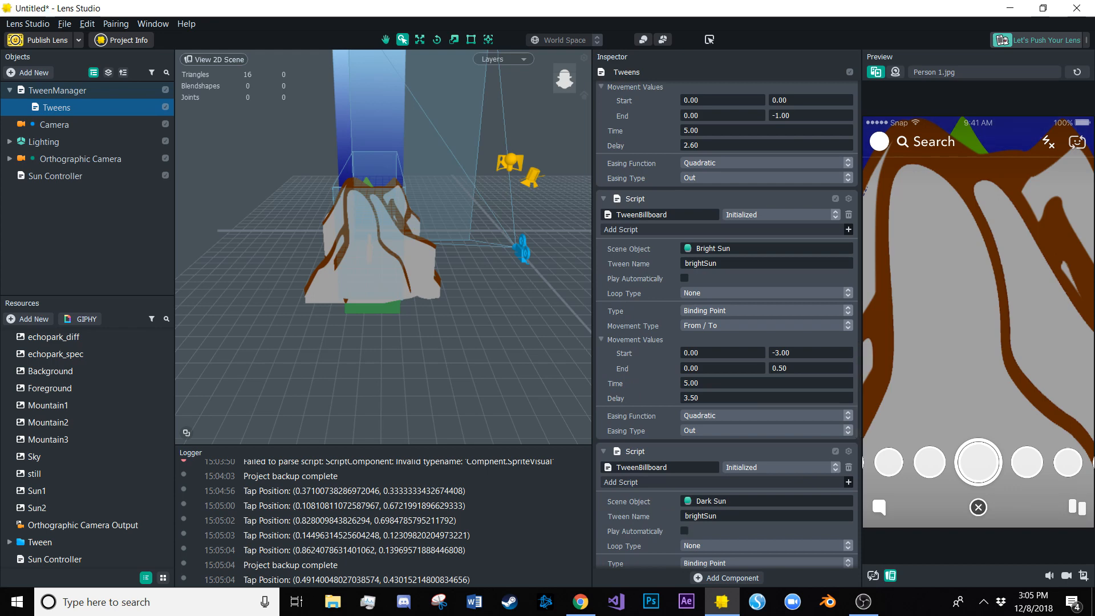
scroll(684, 531, down, 8)
click(684, 509)
scroll(684, 509, down, 7)
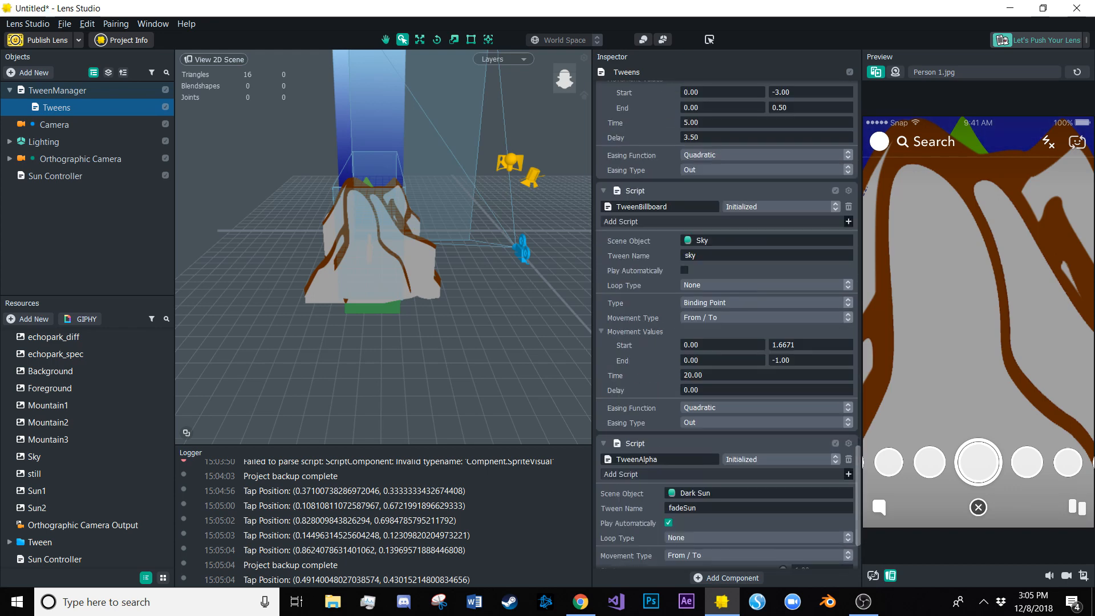
scroll(725, 319, down, 3)
scroll(728, 323, down, 15)
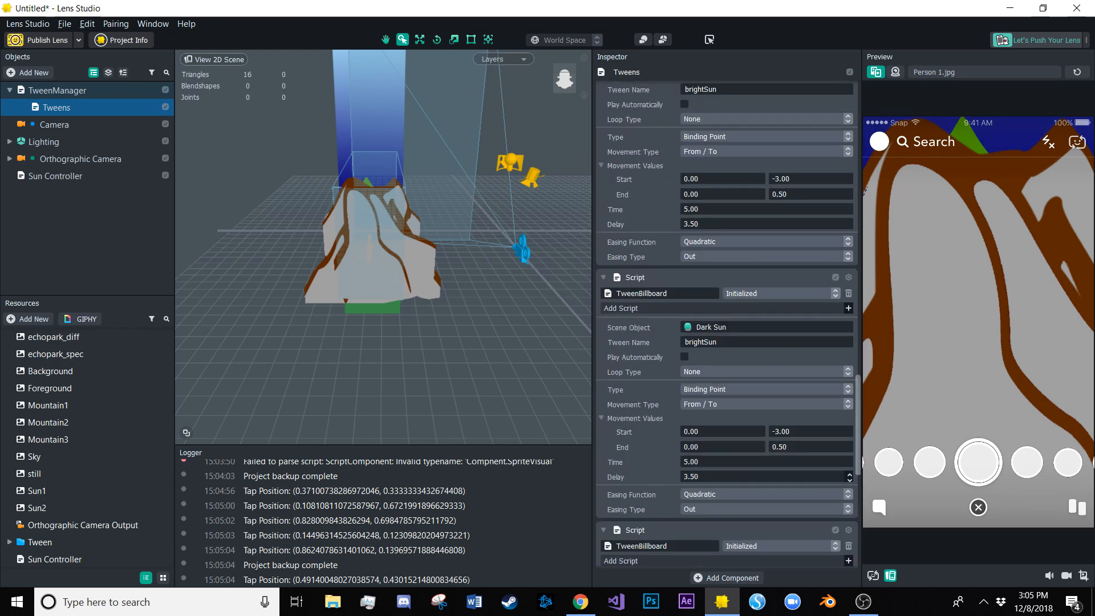
scroll(726, 323, up, 13)
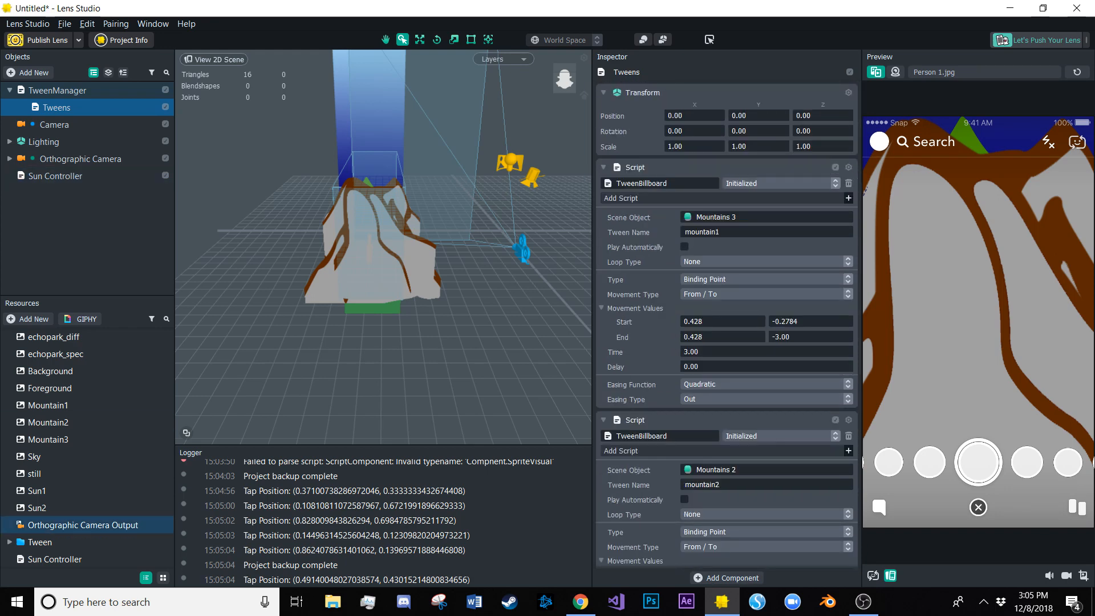
Open the Sun Controller script at the empty onTapped body, and switch to Chrome to search the Lens Studio site for the "tweening" guide
click(55, 559)
click(634, 172)
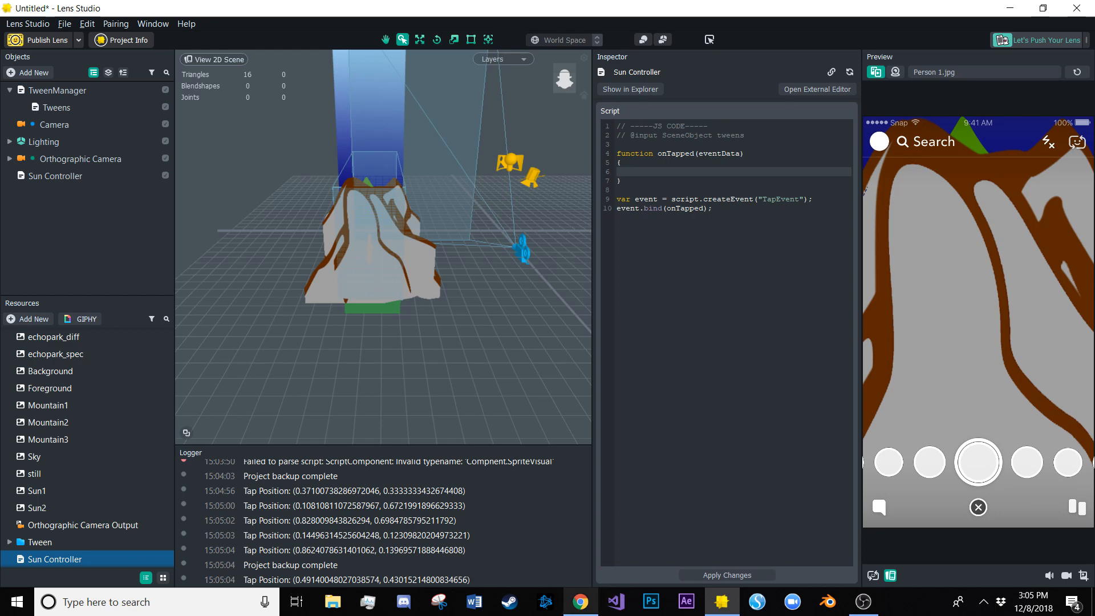
click(580, 602)
click(733, 100)
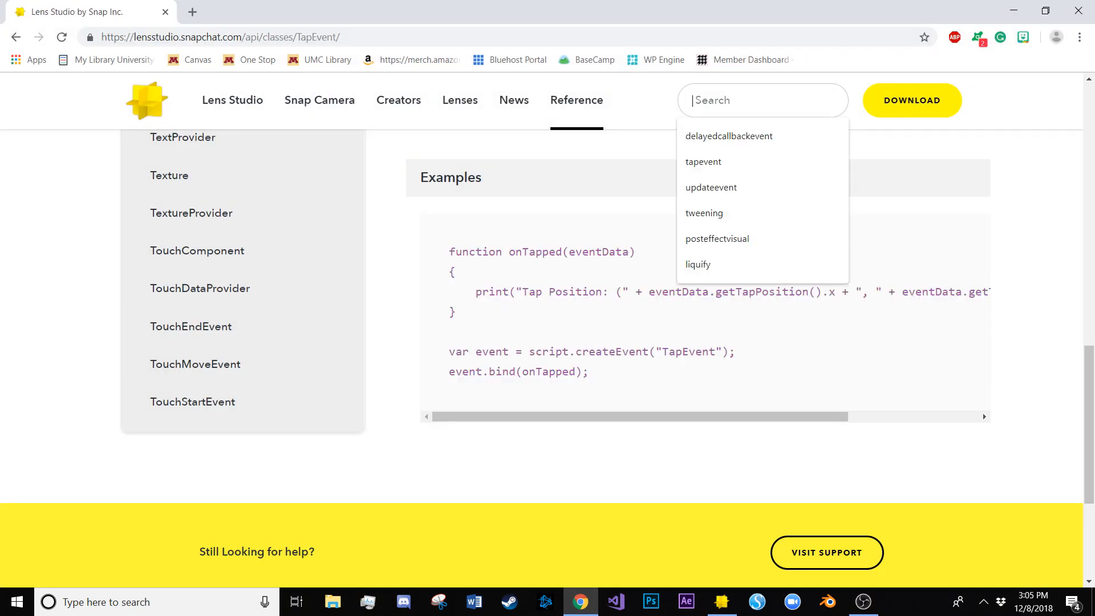
text(tweening)
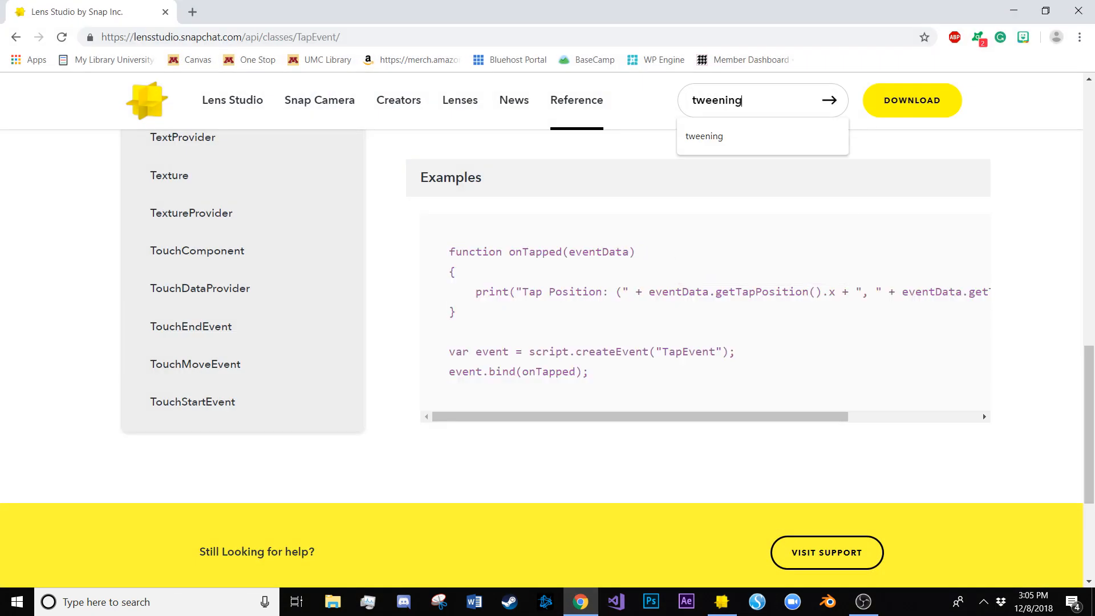
key(Return)
click(159, 301)
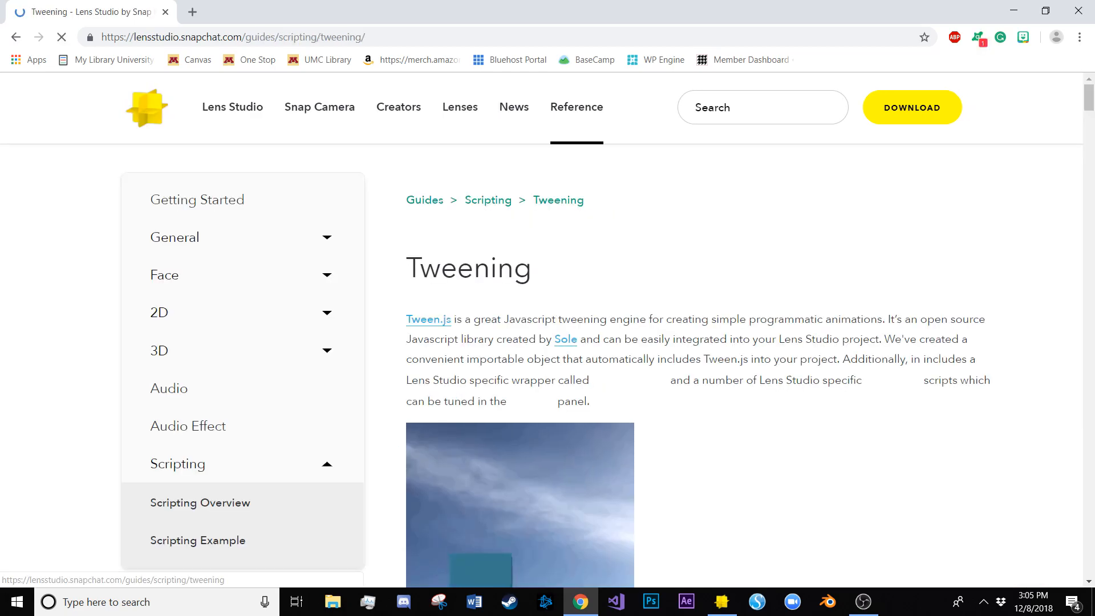
Copy the startTween example line with "box_move" from the Start Tween section and paste it into onTapped in Lens Studio
drag(1089, 97, 1088, 422)
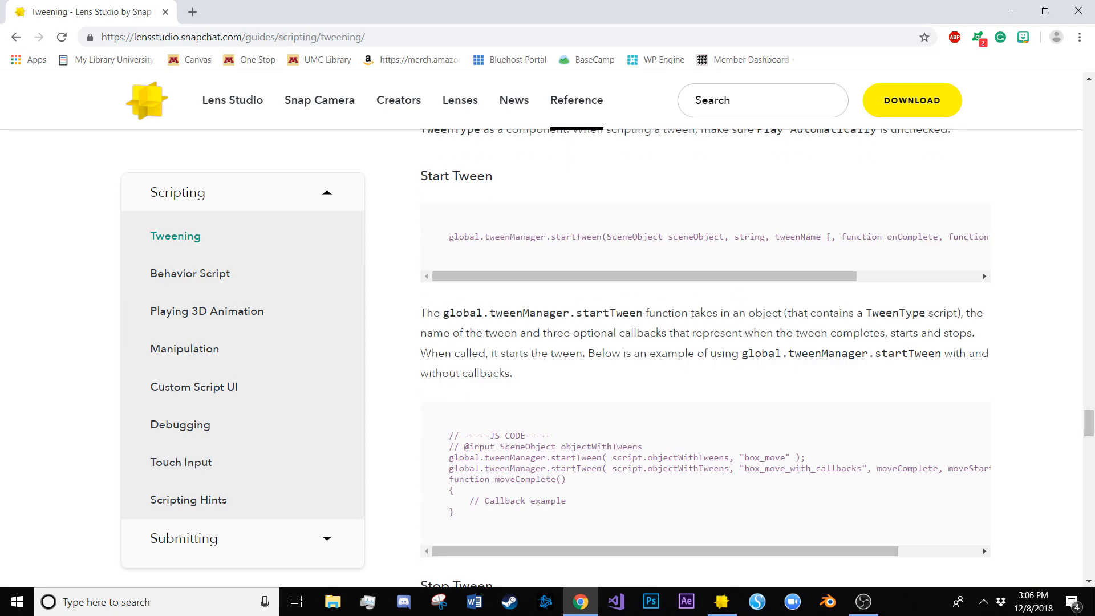
drag(1088, 423, 1088, 426)
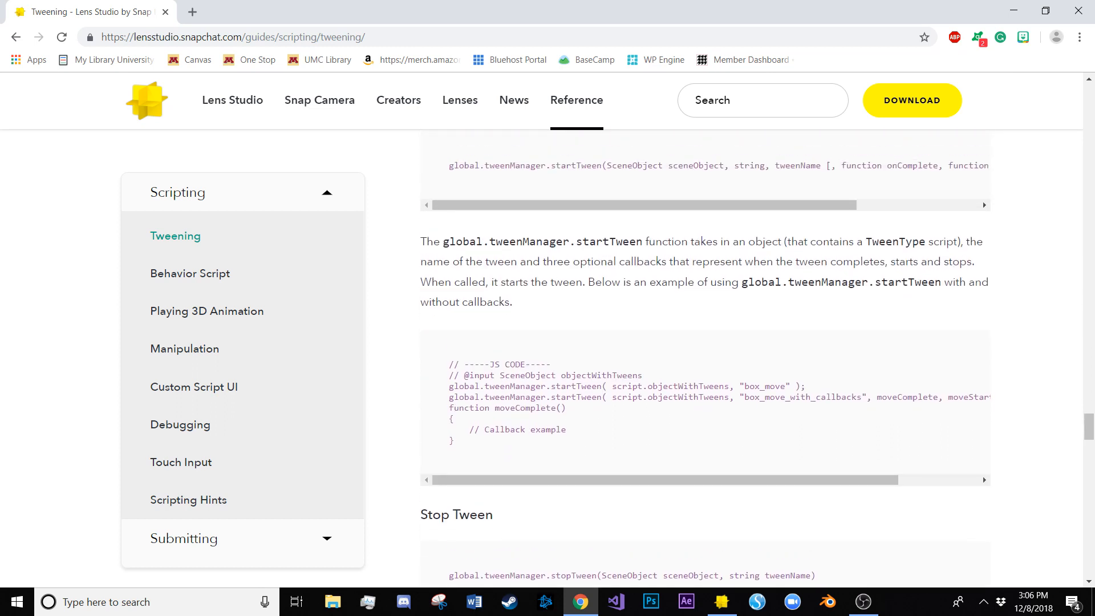
drag(805, 386, 449, 386)
right_click(487, 386)
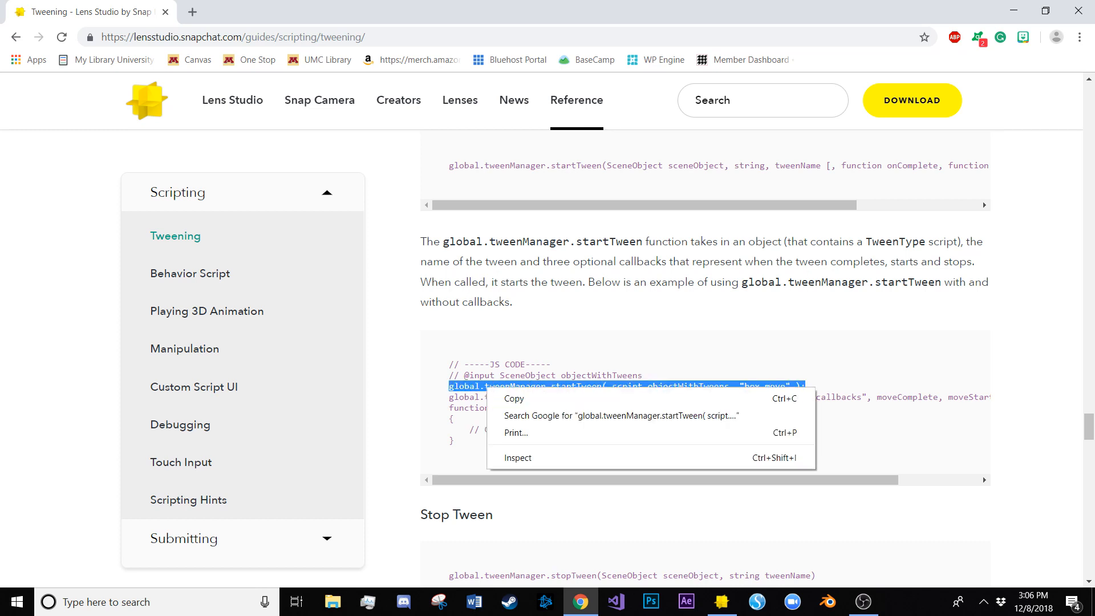
click(513, 398)
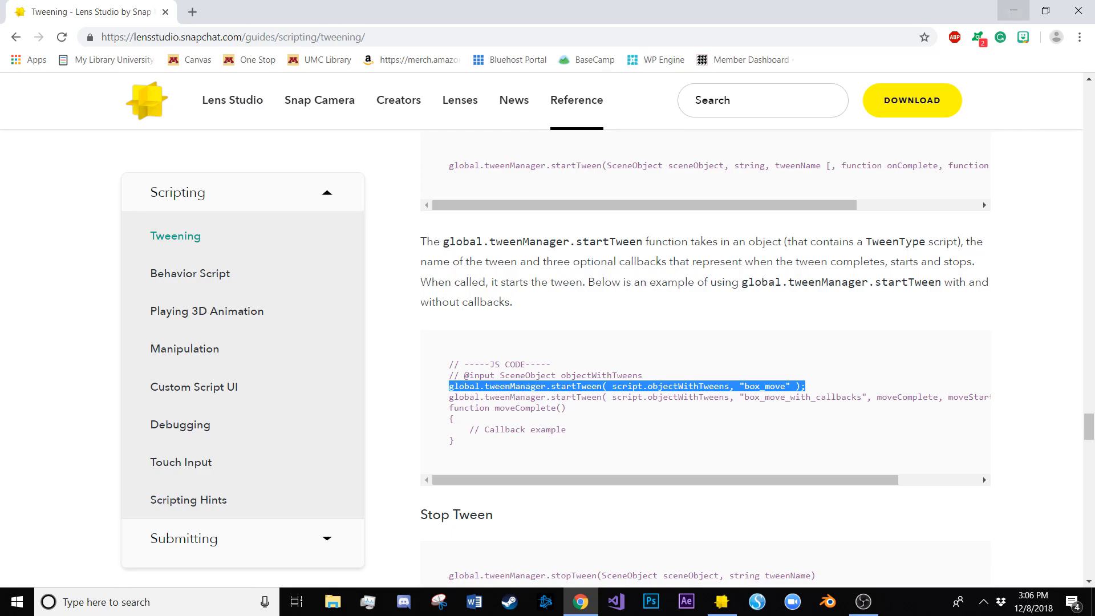
click(1013, 10)
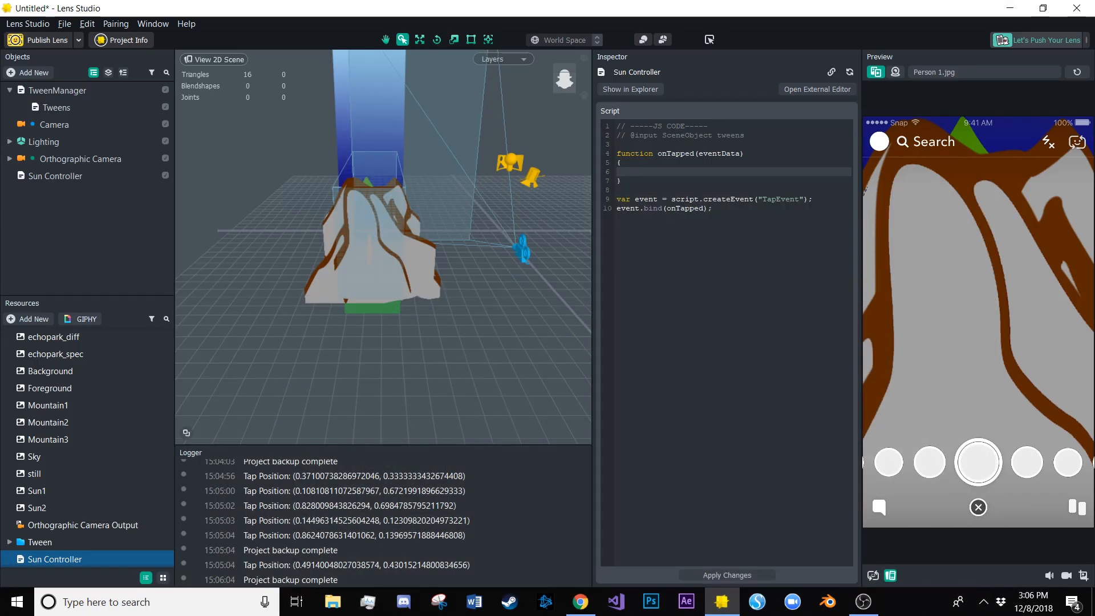
key(ctrl+v)
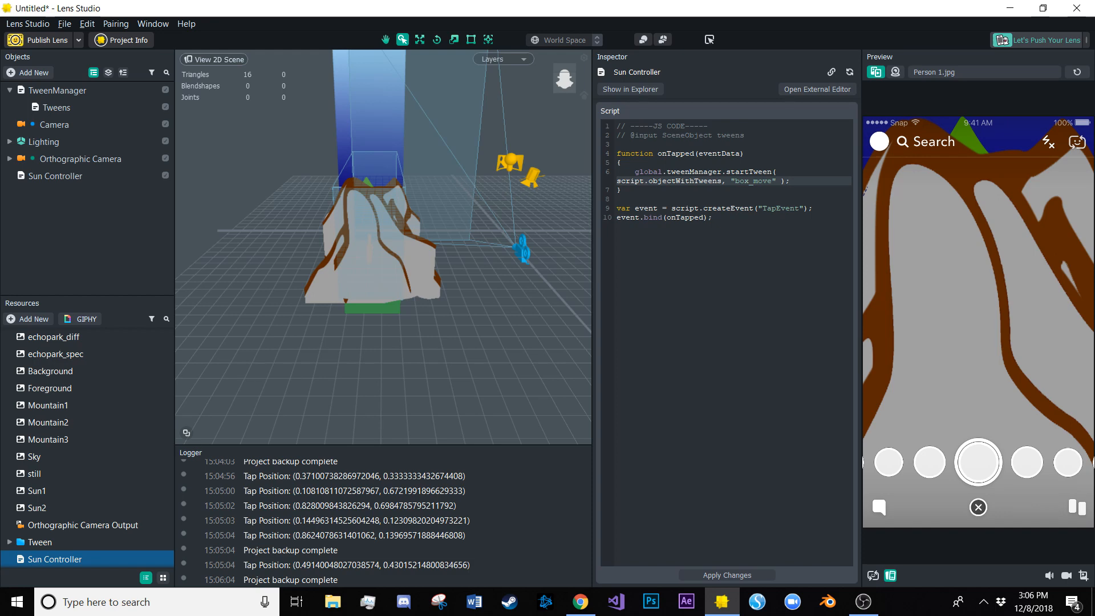
Change the startTween call to use script.tweens and the tween name "mountain", apply the changes, and test it with a tap in the preview
double_click(685, 181)
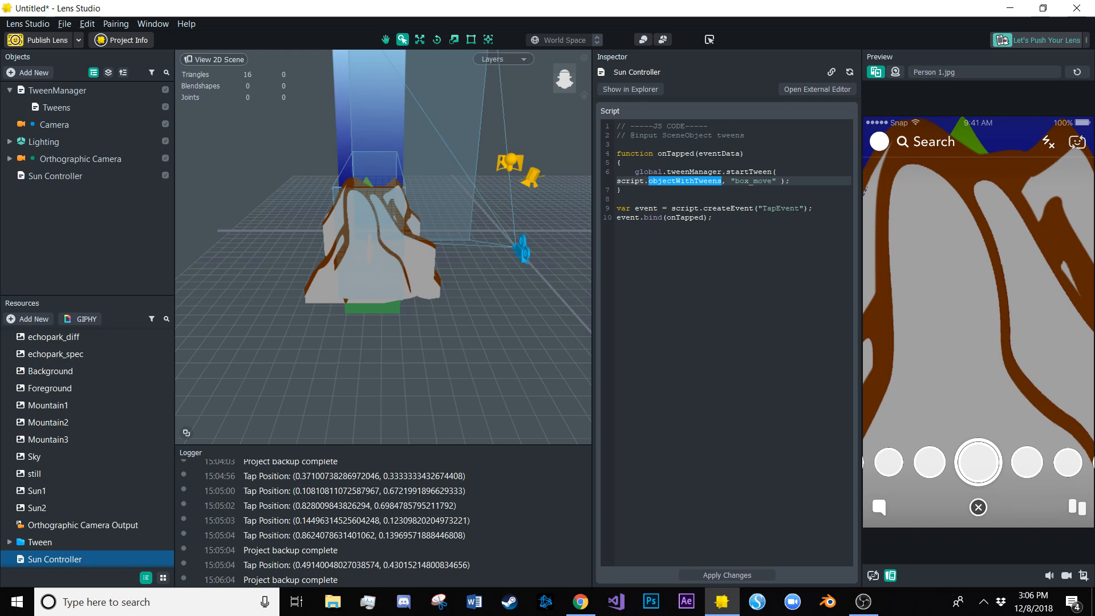
text(tweens)
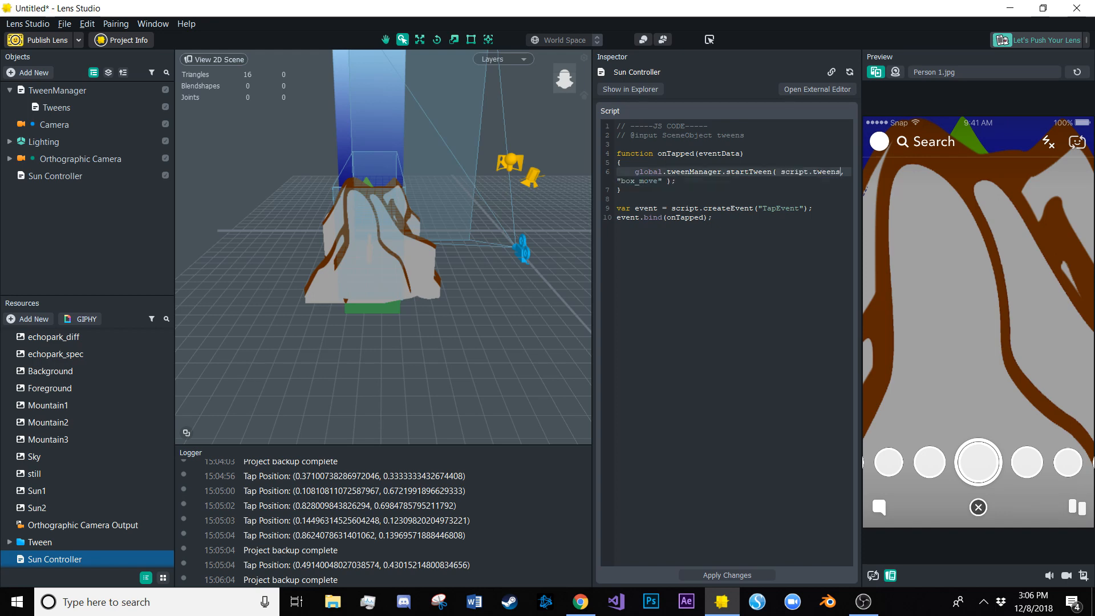
drag(713, 136, 745, 136)
click(747, 136)
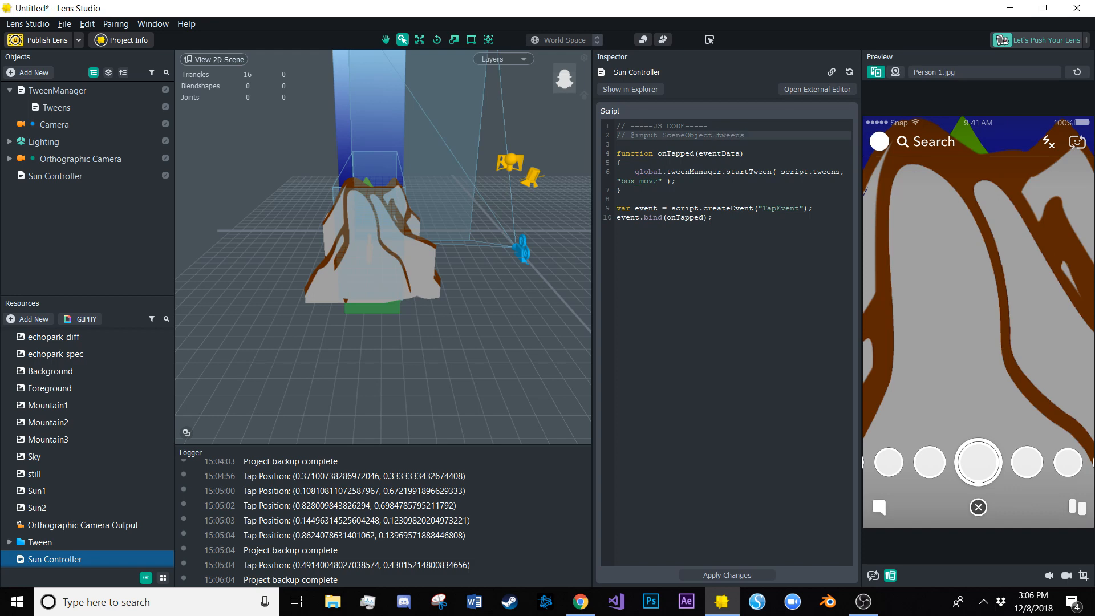
double_click(639, 181)
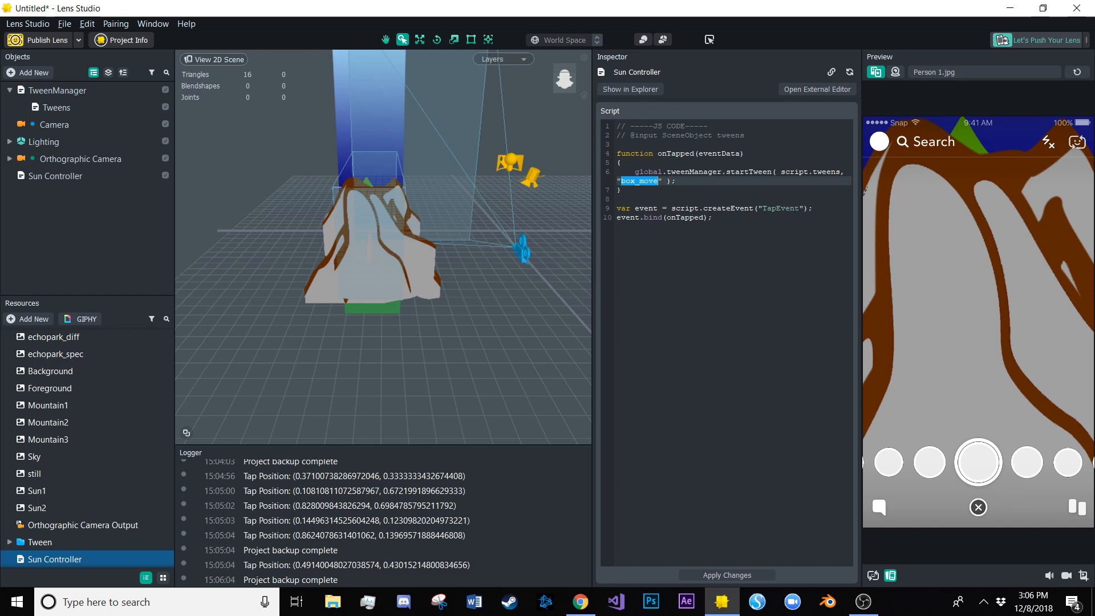
text(mountain)
click(727, 575)
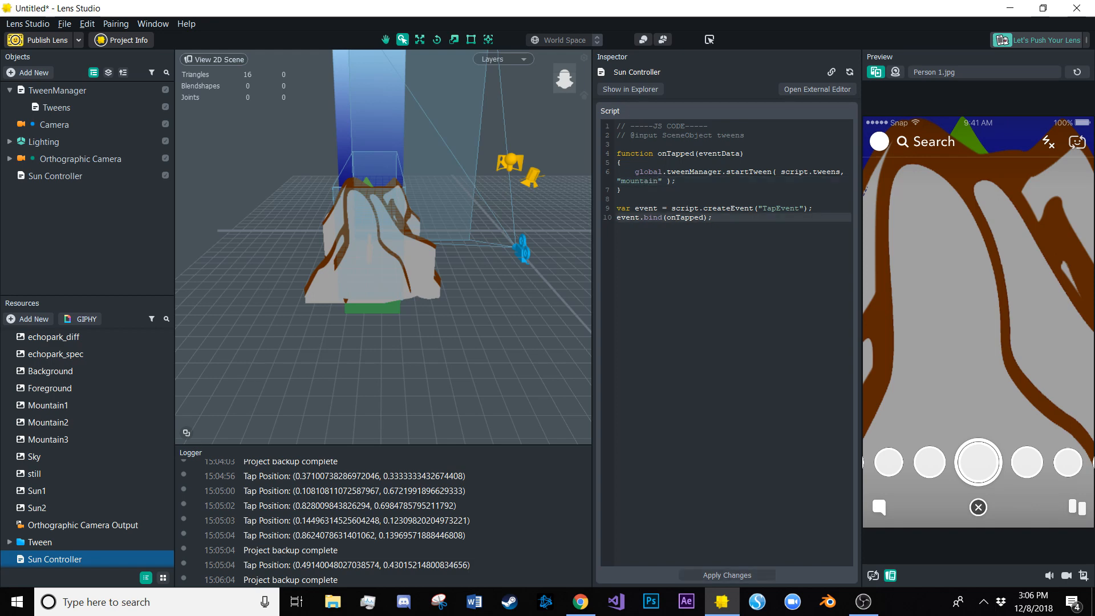
click(978, 322)
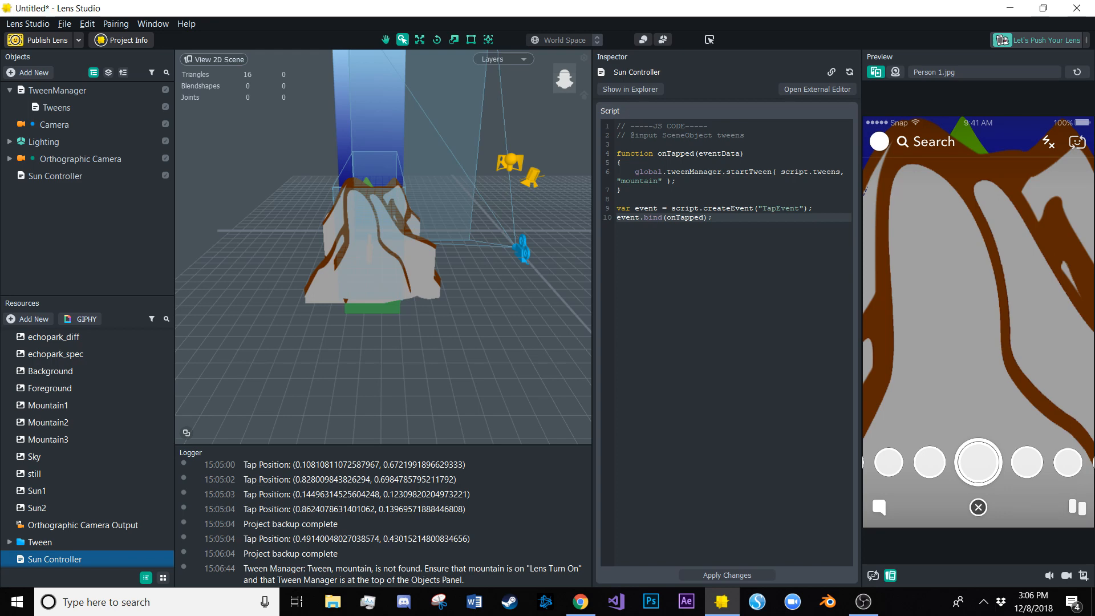
Correct the tween name to "mountain1", apply the changes, test it with a tap in the preview, and reset the lens
click(662, 181)
text(1)
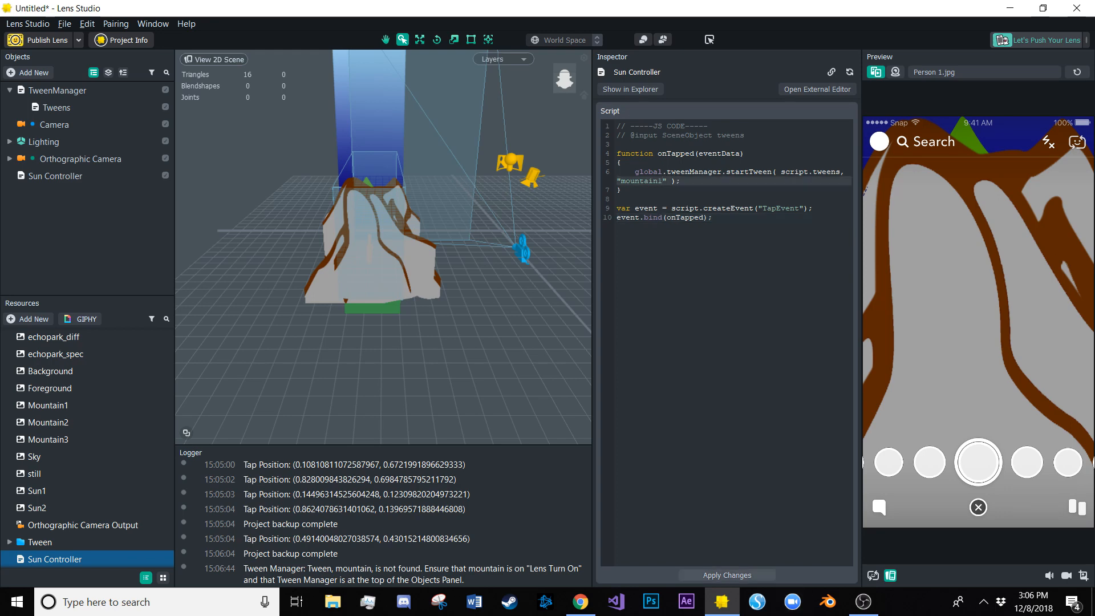
click(727, 576)
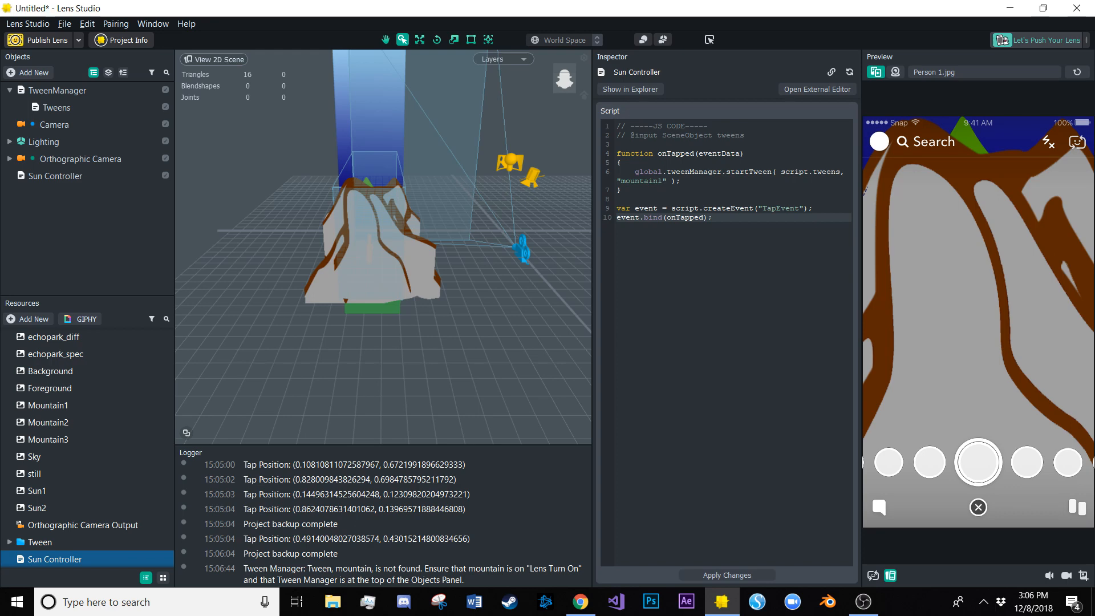
click(978, 322)
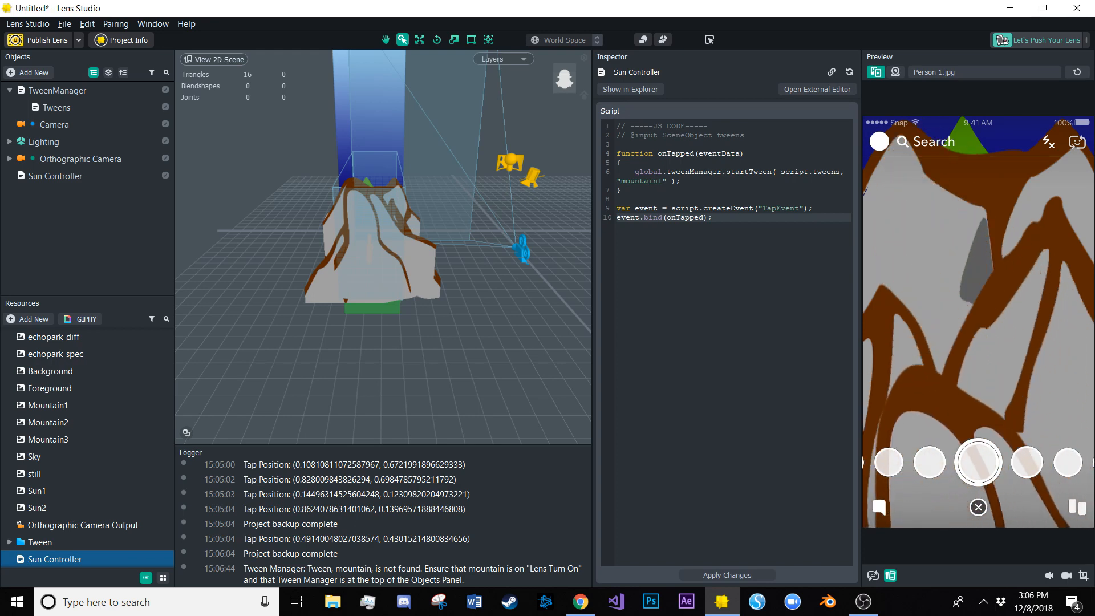
click(1076, 72)
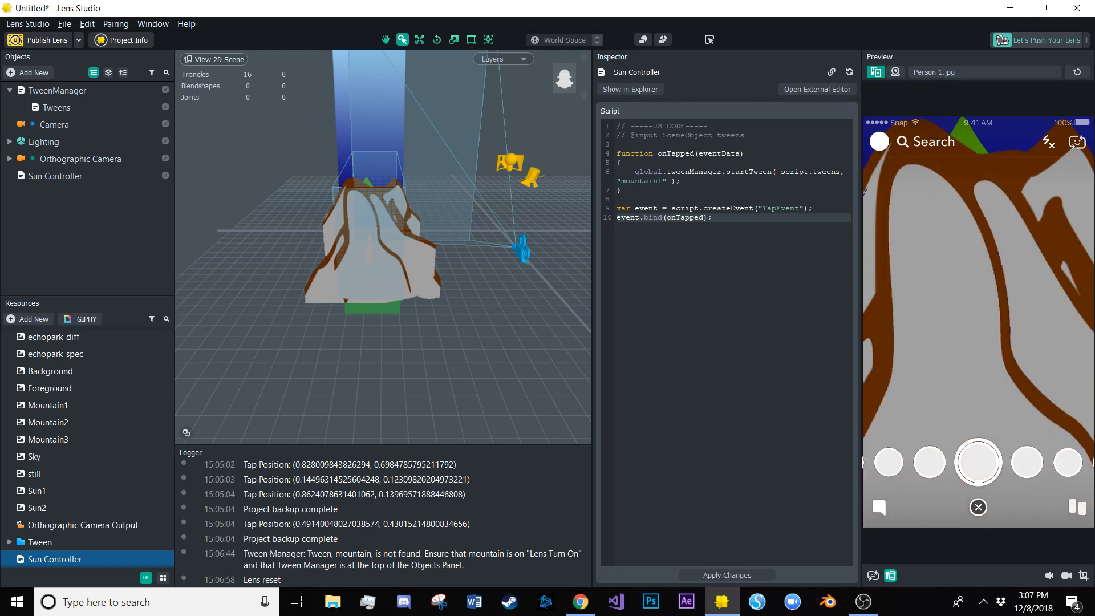
Delete the whole startTween line for "mountain1" from the onTapped function
drag(680, 181, 634, 172)
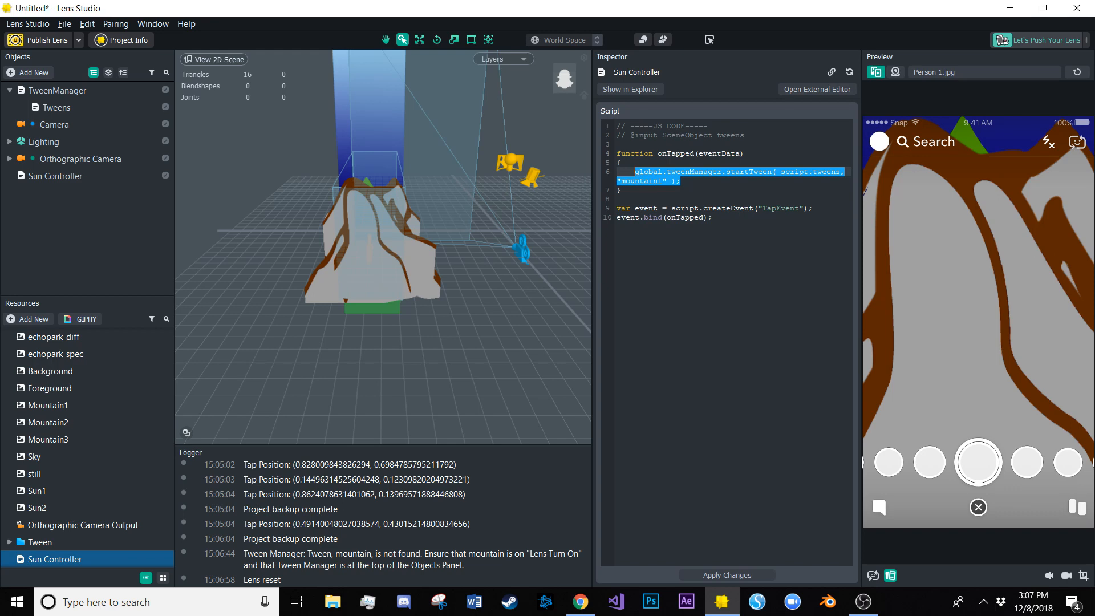
key(BackSpace)
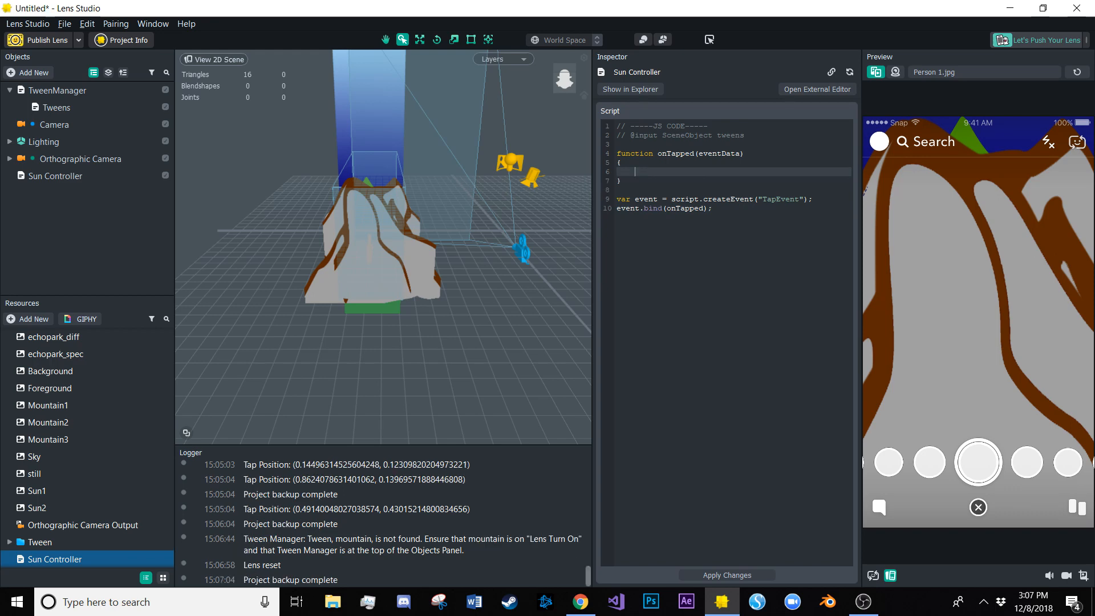
Add an empty child object under TweenManager and name it Chain
click(56, 107)
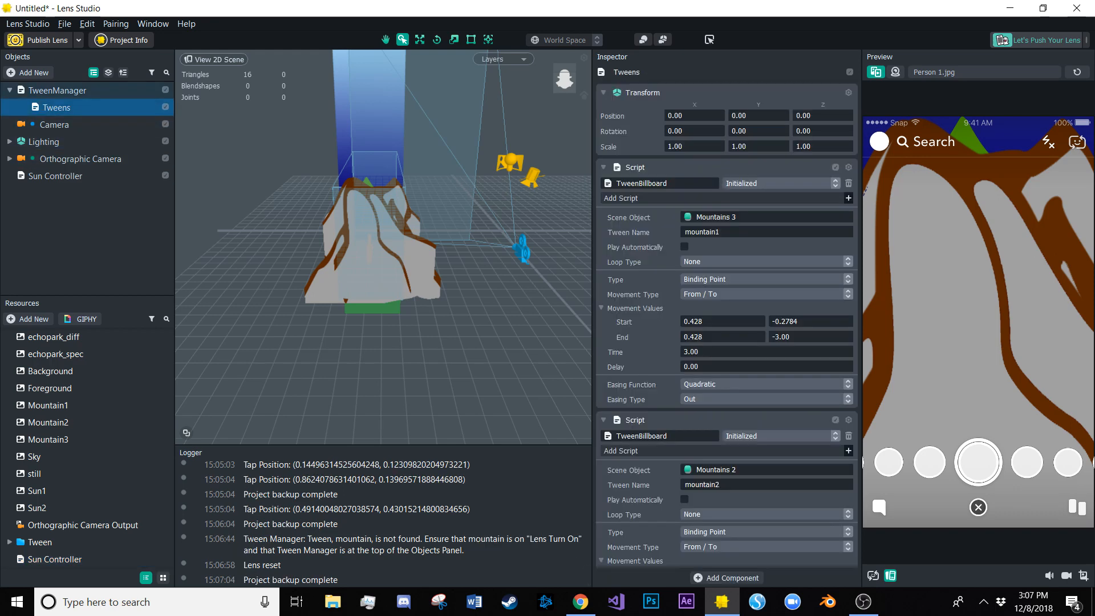
click(57, 91)
click(34, 72)
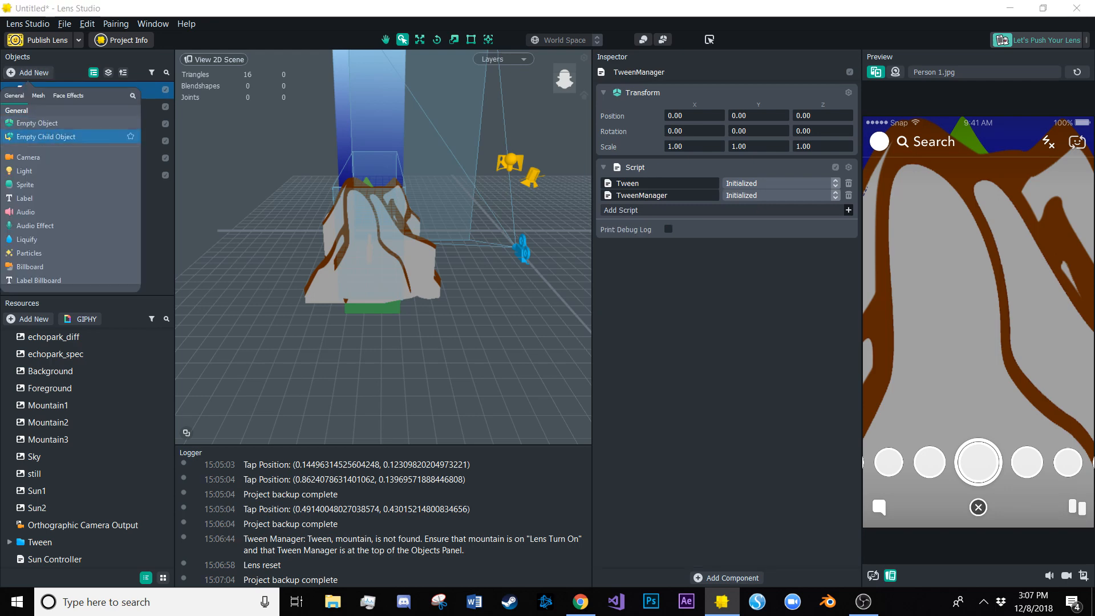
click(52, 136)
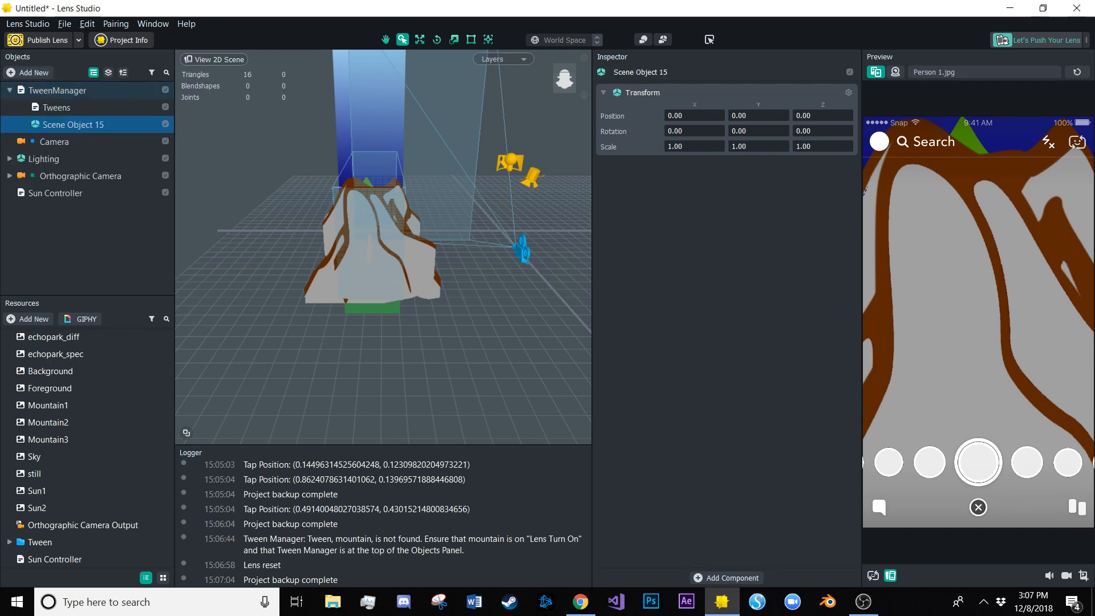
key(F2)
text(Chain)
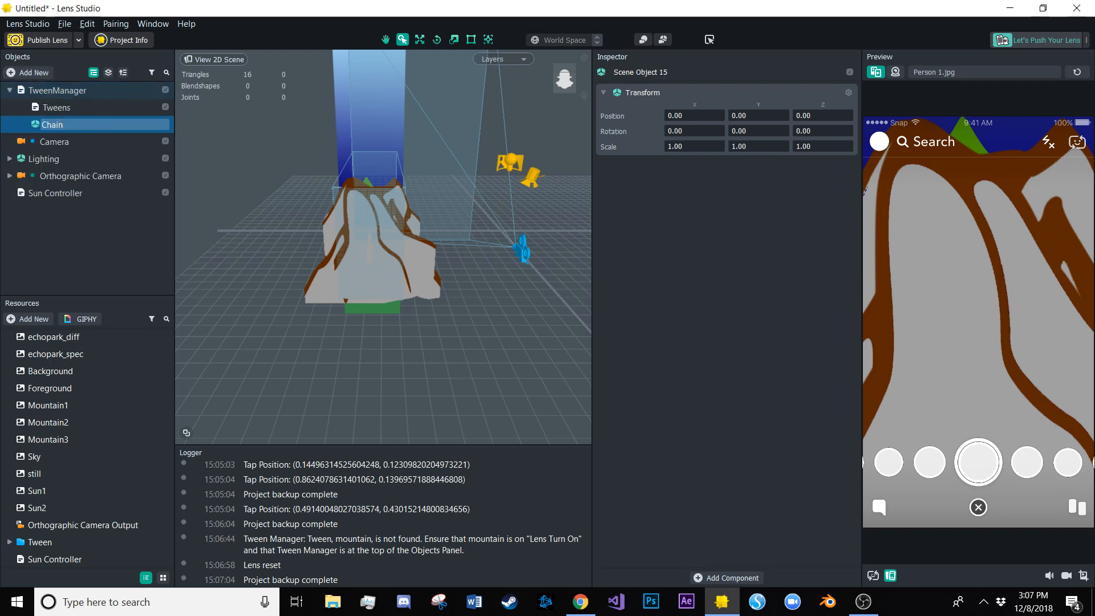
key(Return)
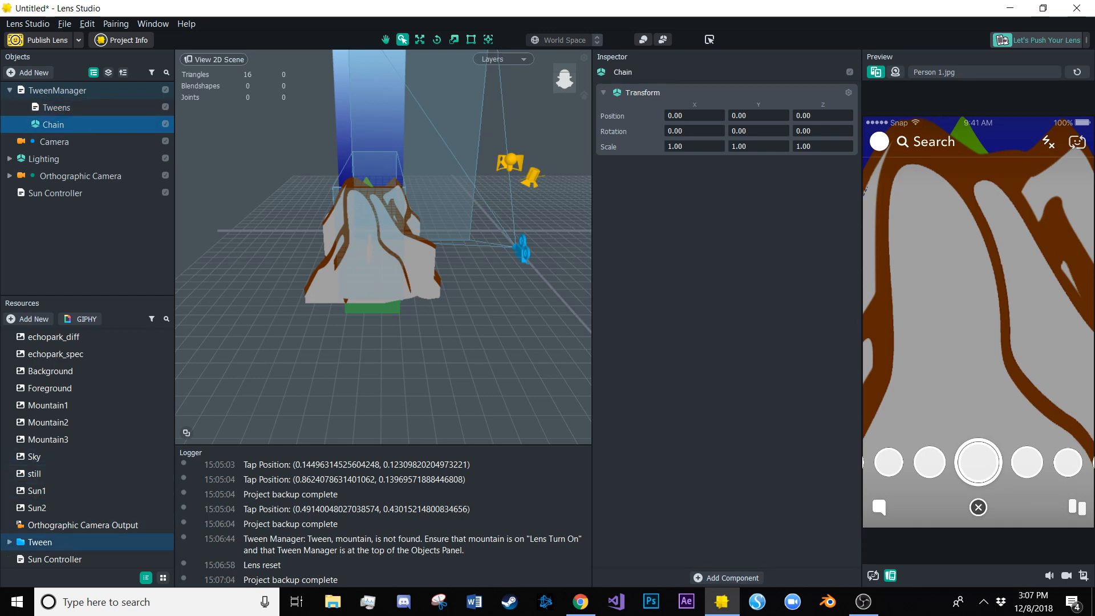
Attach the TweenChain script to the Chain object, with automatic play turned off and the tween name tweenChain
click(10, 542)
scroll(74, 491, down, 3)
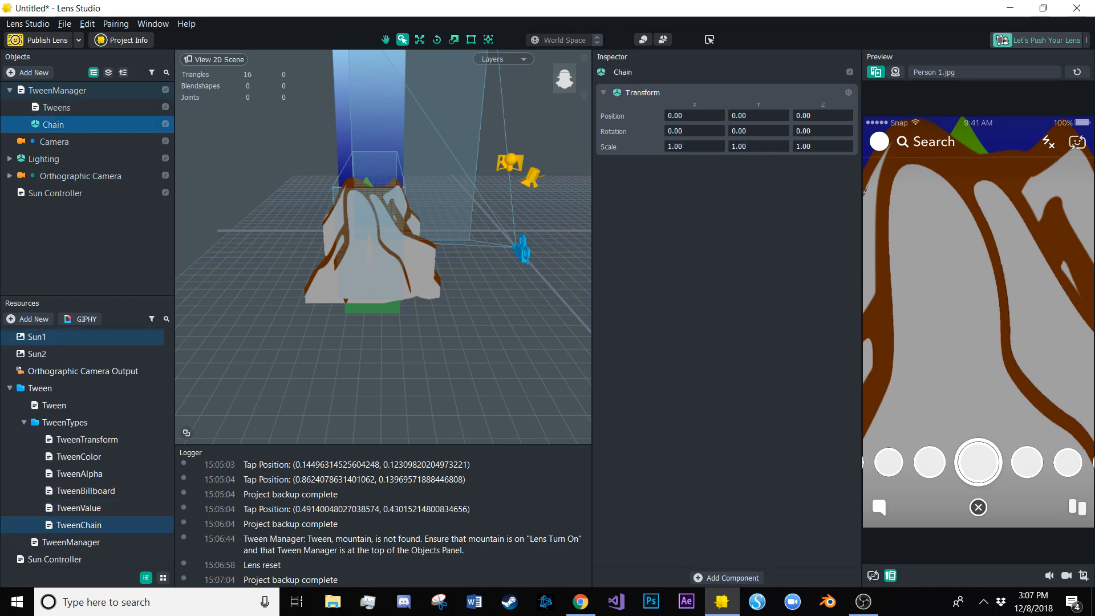
drag(79, 524, 54, 124)
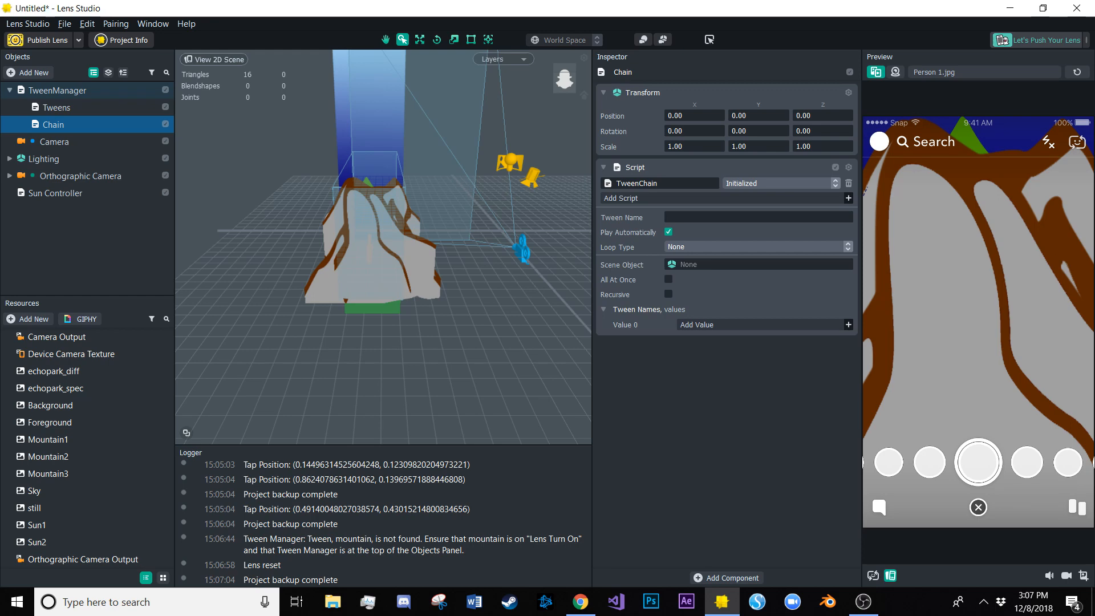
click(668, 232)
click(758, 218)
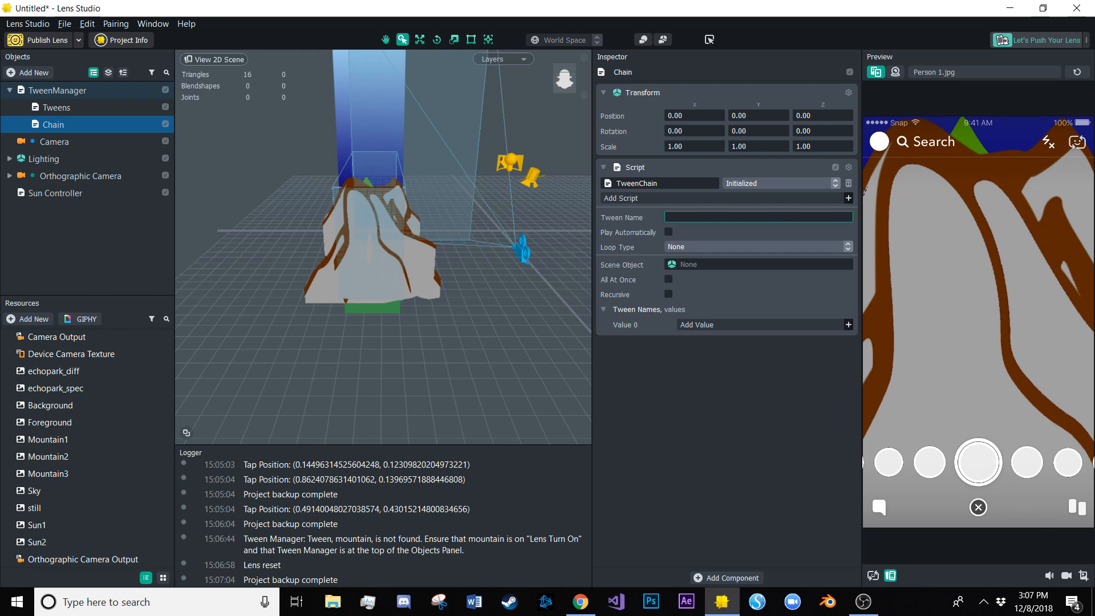
text(tweenChain)
Set the TweenChain script's scene object to Tweens under TweenManager
click(758, 265)
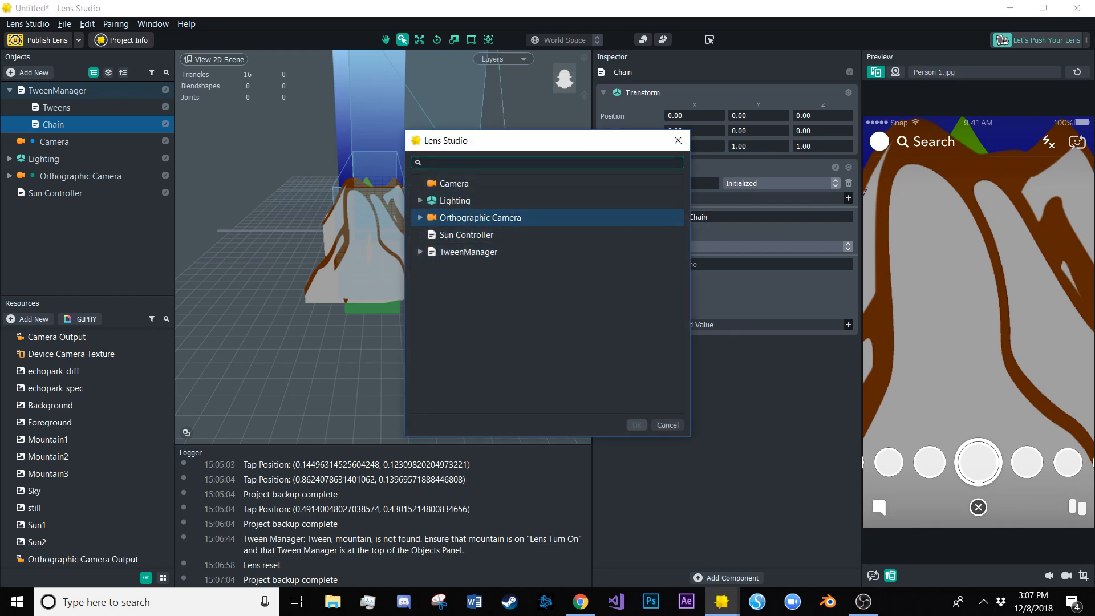
click(420, 251)
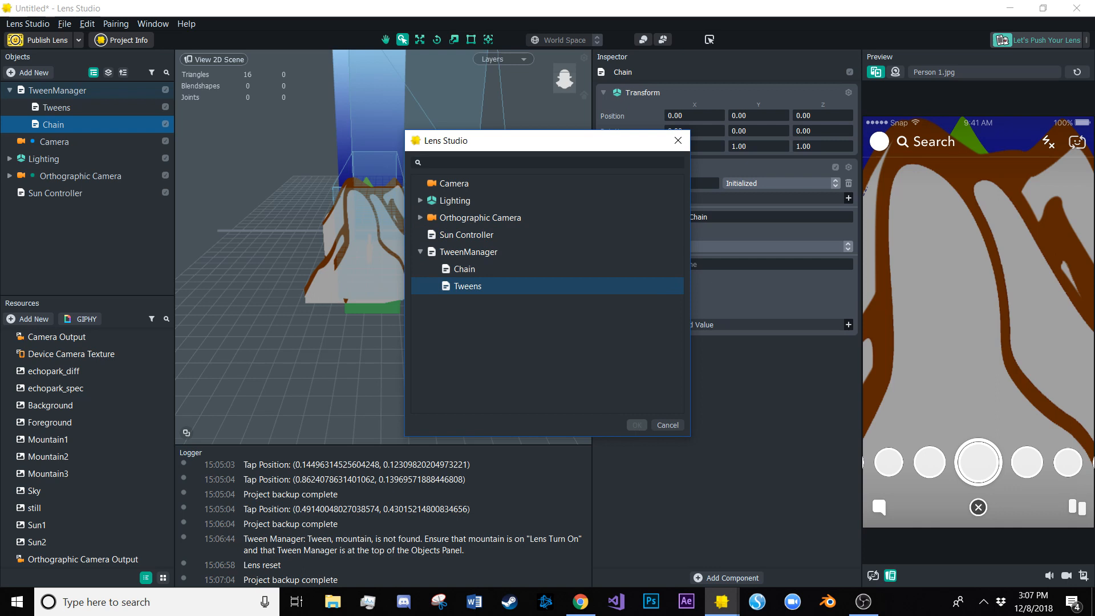
click(467, 287)
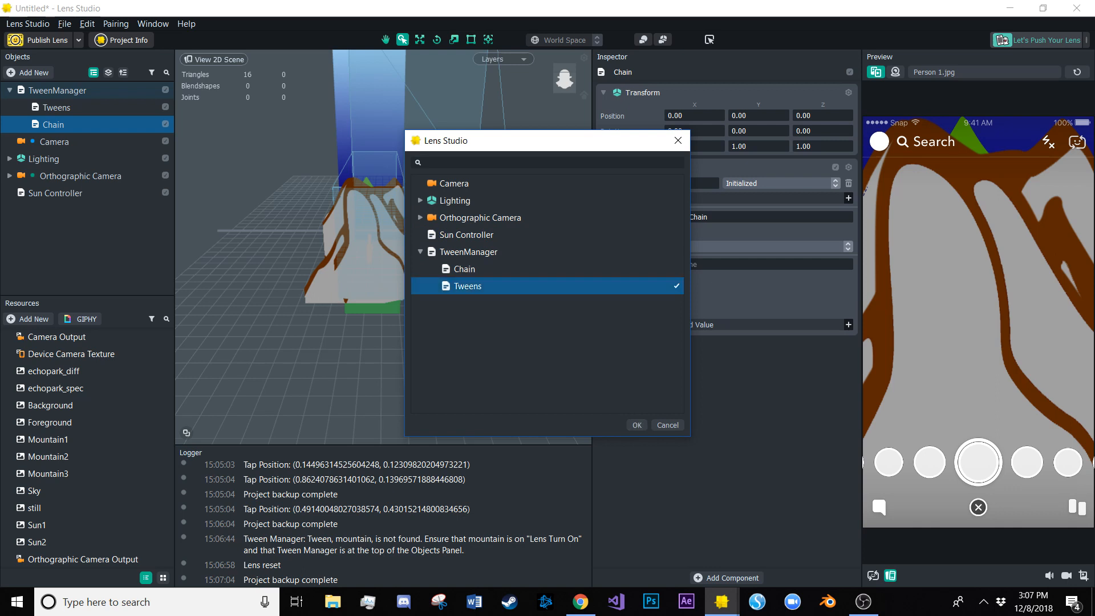
click(637, 425)
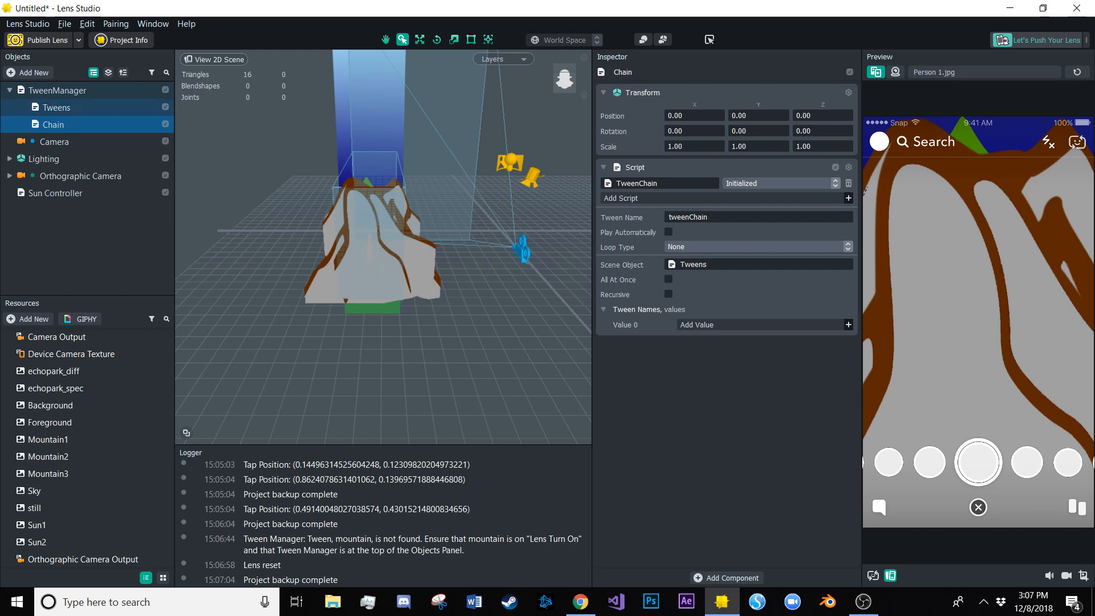
Check the tween names on the Tweens object and add mountain1 as the first tween name in the chain
click(56, 107)
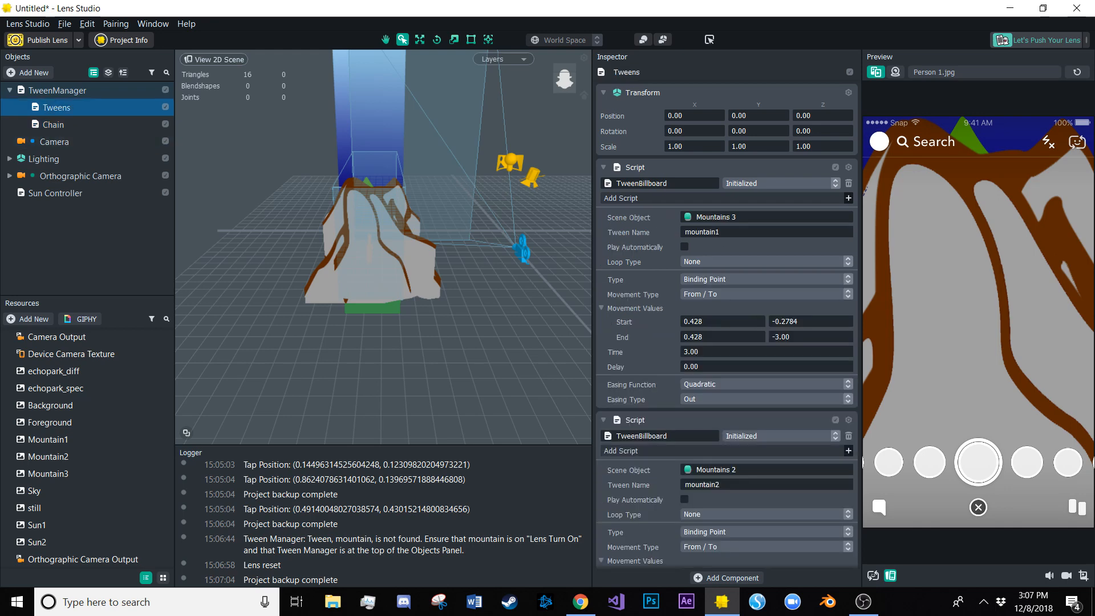
scroll(727, 324, down, 2)
scroll(727, 325, down, 15)
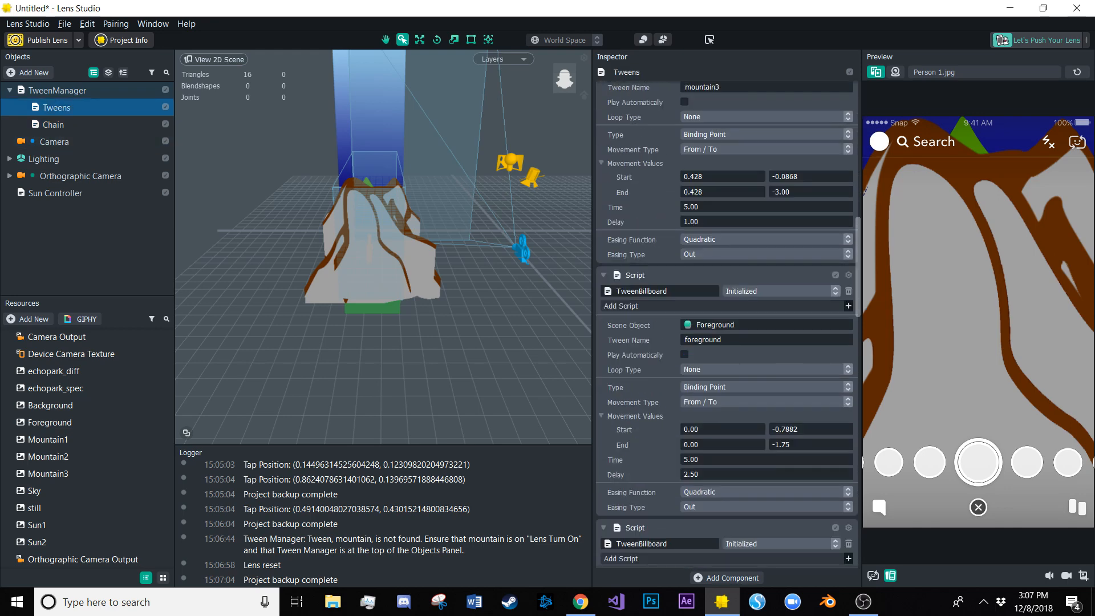
scroll(727, 287, down, 5)
click(53, 124)
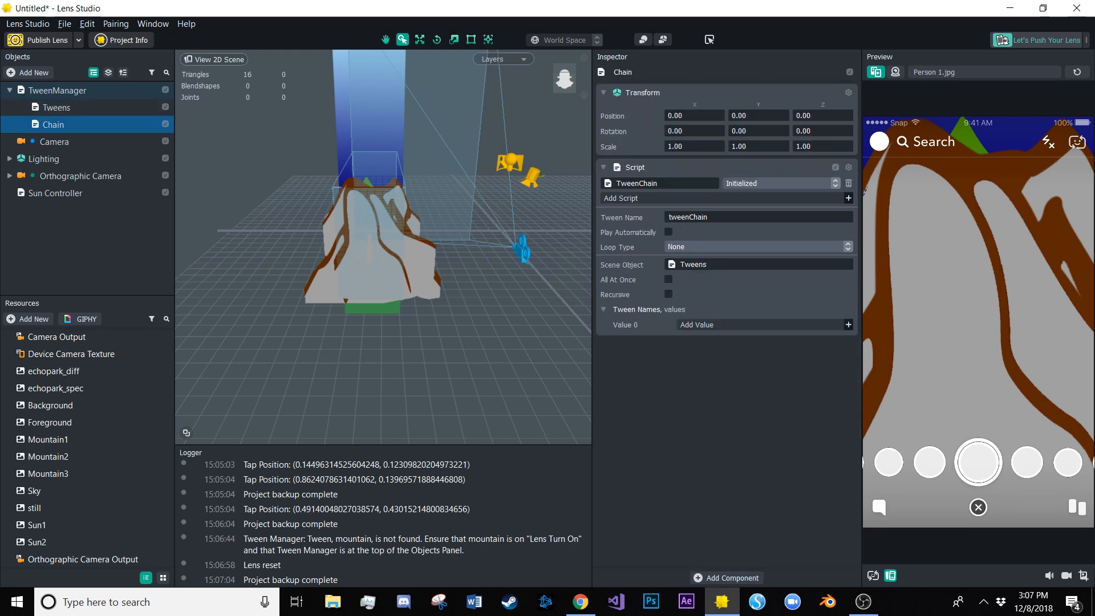
click(760, 325)
click(758, 325)
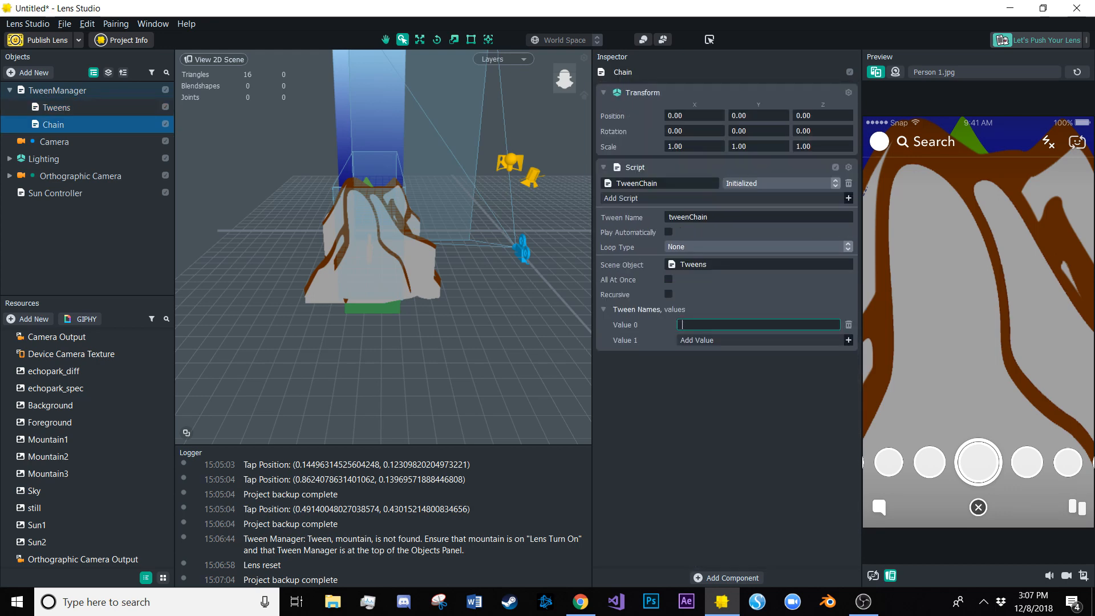
text(mountain1)
key(Return)
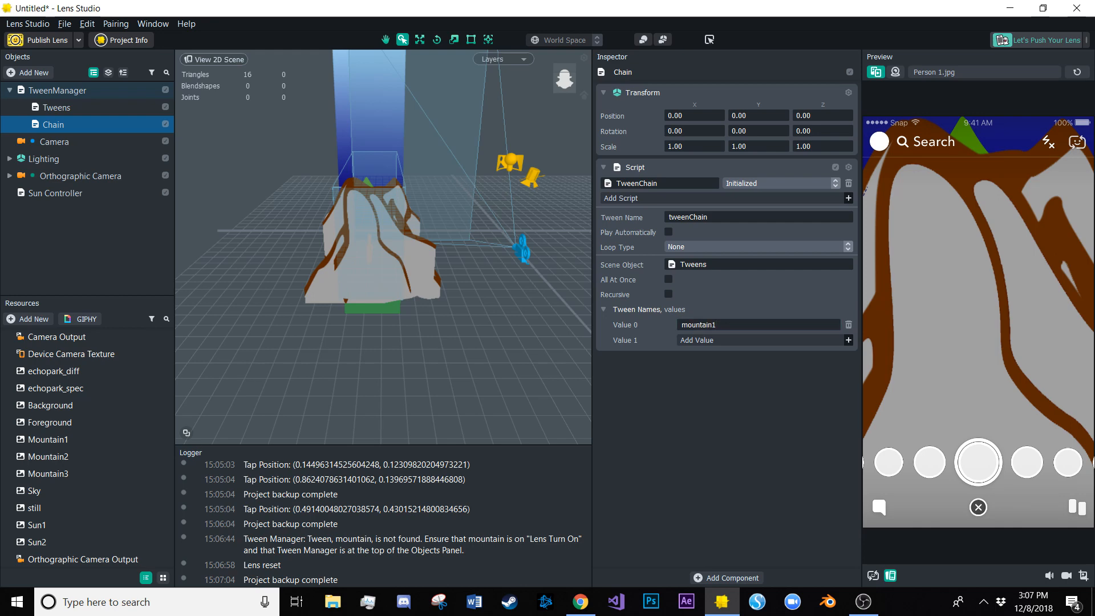
Add mountain2 and mountain3 to the chain's list of tween names
click(759, 340)
click(758, 340)
text(mountain2)
click(759, 355)
click(758, 355)
text(mountain3)
Add background and foreground to the chain's list of tween names
click(759, 371)
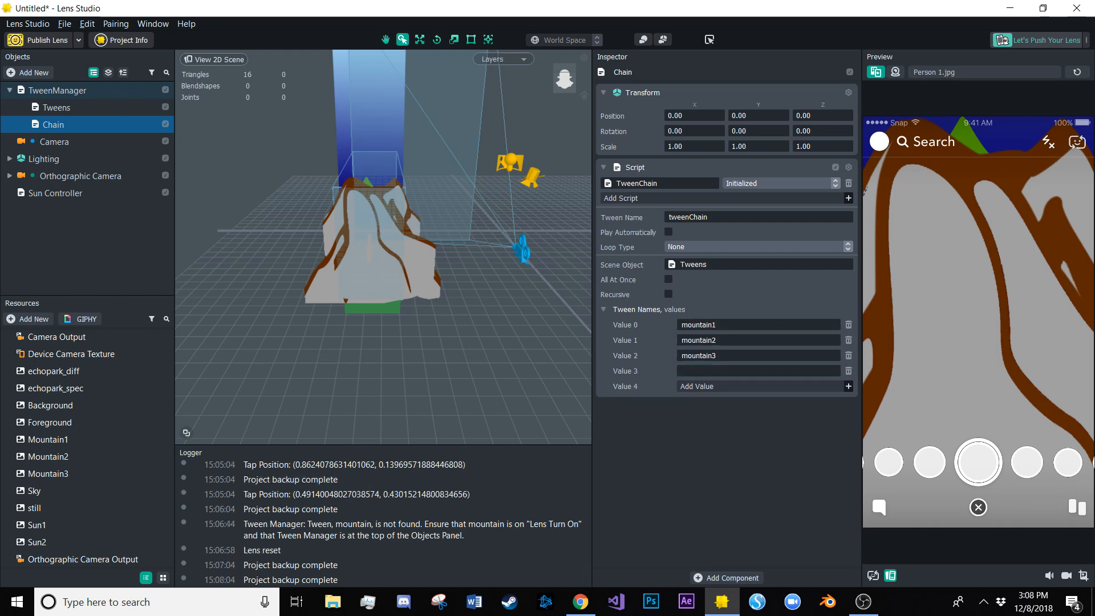
click(758, 371)
text(background)
click(759, 386)
click(759, 386)
text(foreground)
Extend the chain's tween names with darkSun, brightSun, sky and fadeSun
click(759, 402)
click(758, 401)
text(darkSun)
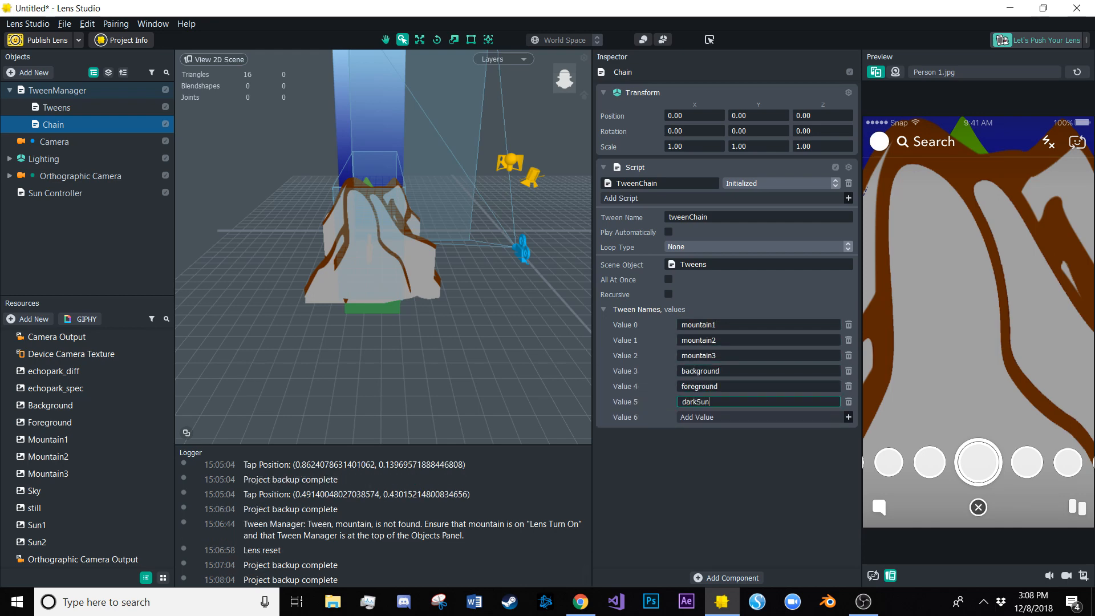
key(Return)
text(brightSun)
key(Return)
text(sky)
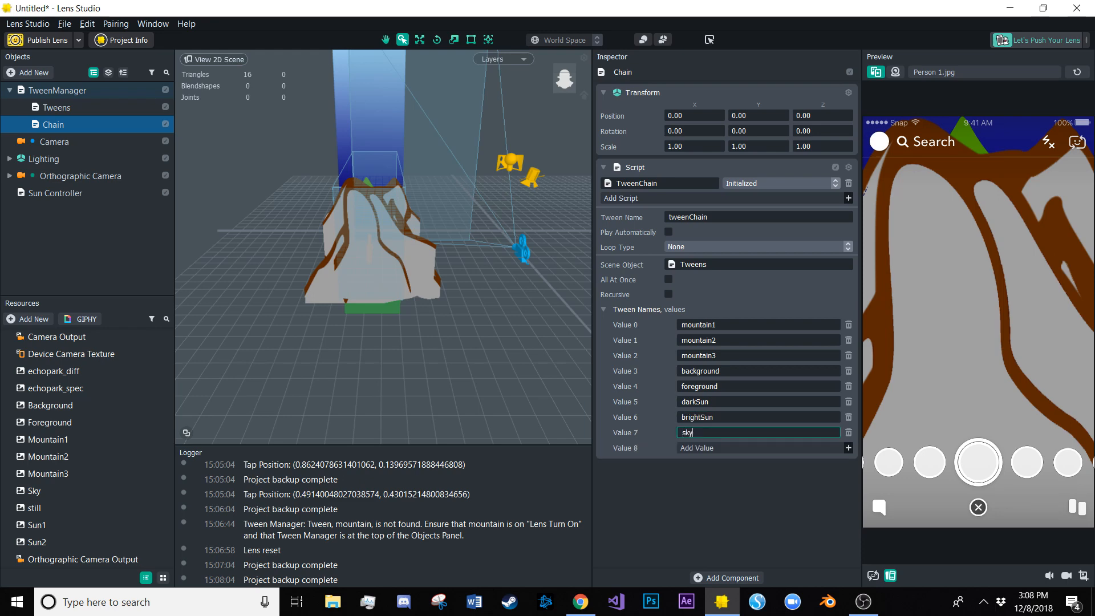
key(Return)
text(fadeSun)
key(Return)
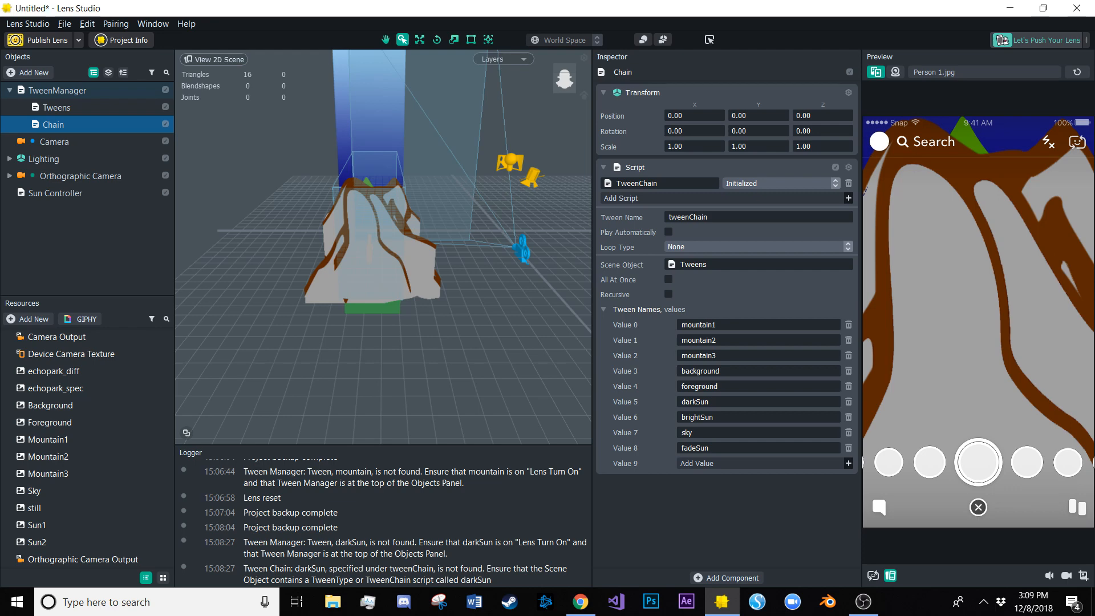
Make the chain play all its tweens at once and check the mountain2 delay on the Tweens object
click(668, 280)
click(56, 107)
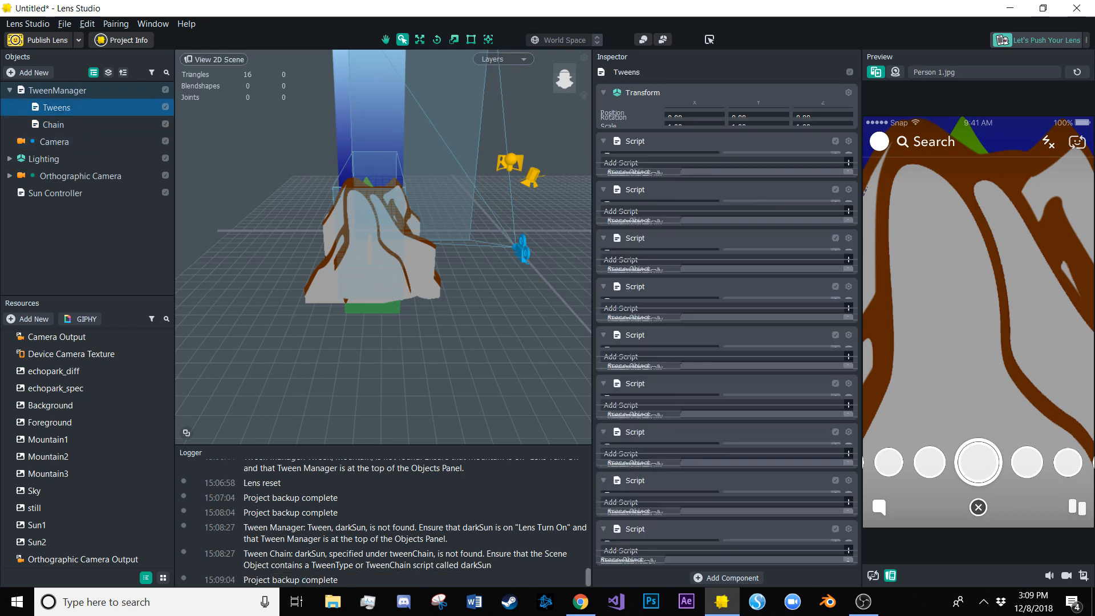
scroll(726, 325, down, 7)
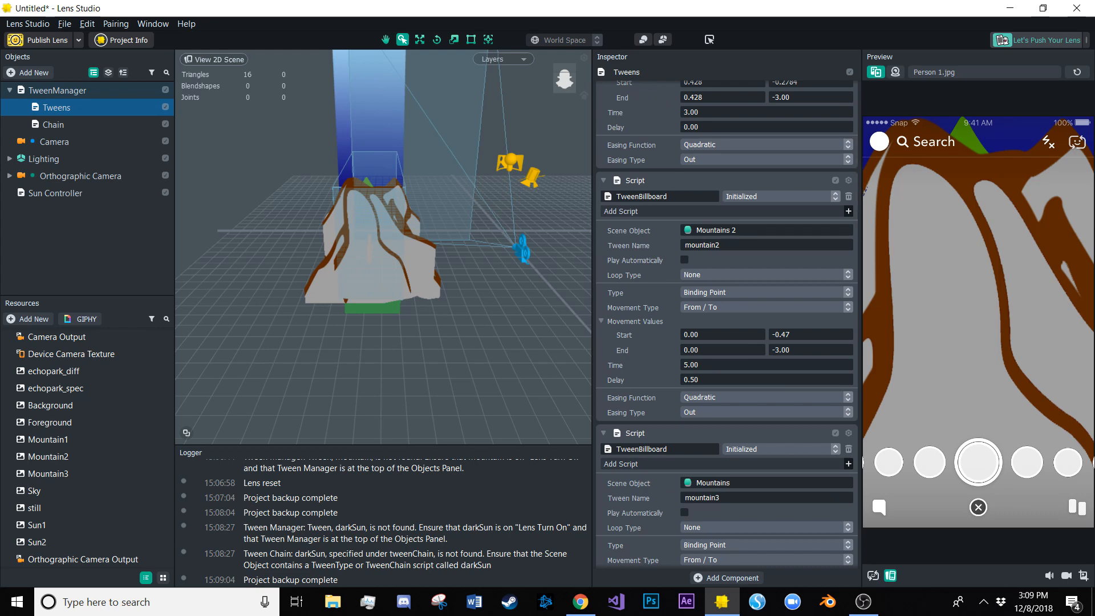
drag(703, 379, 676, 380)
Preview the whole chained animation by turning on automatic play for tweenChain, and turn it off again
click(53, 124)
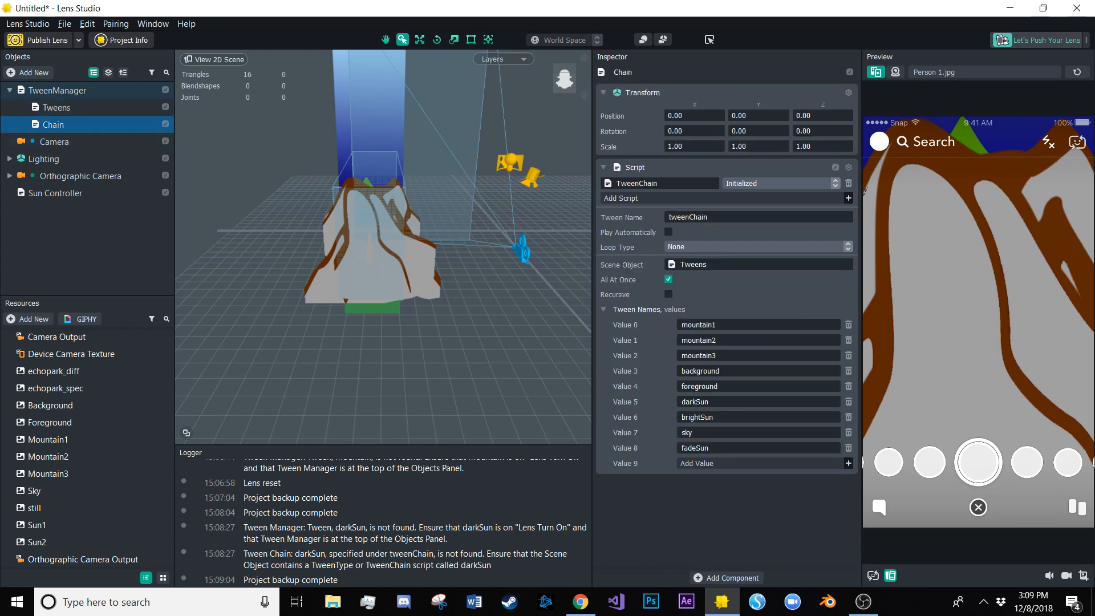
click(669, 232)
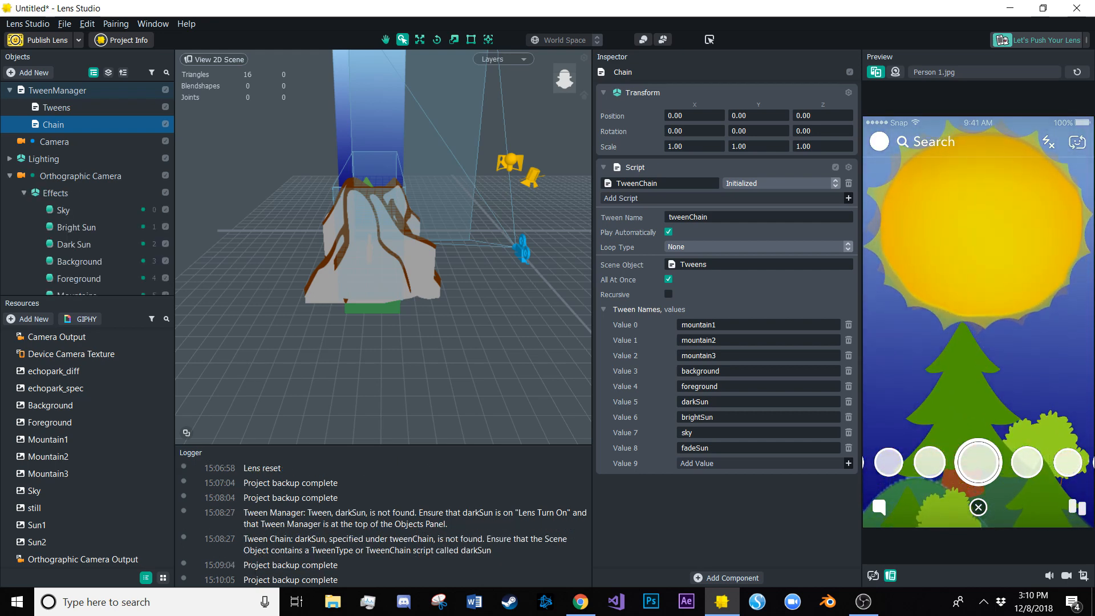
click(668, 232)
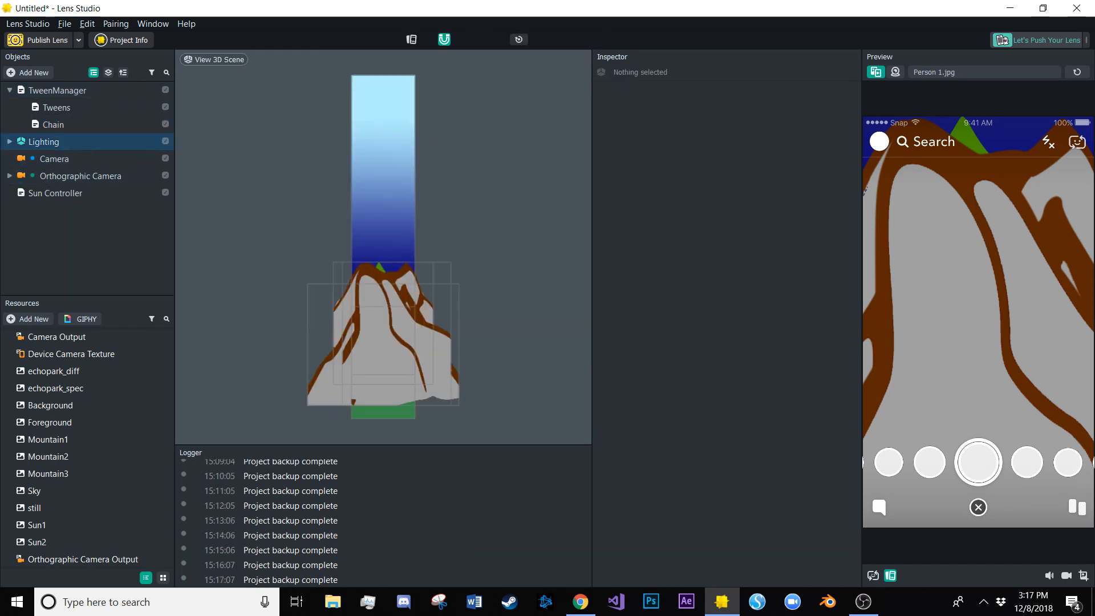
Add a Face Inset object for the mouth region and move the inset under the Orthographic Camera
click(28, 73)
click(69, 96)
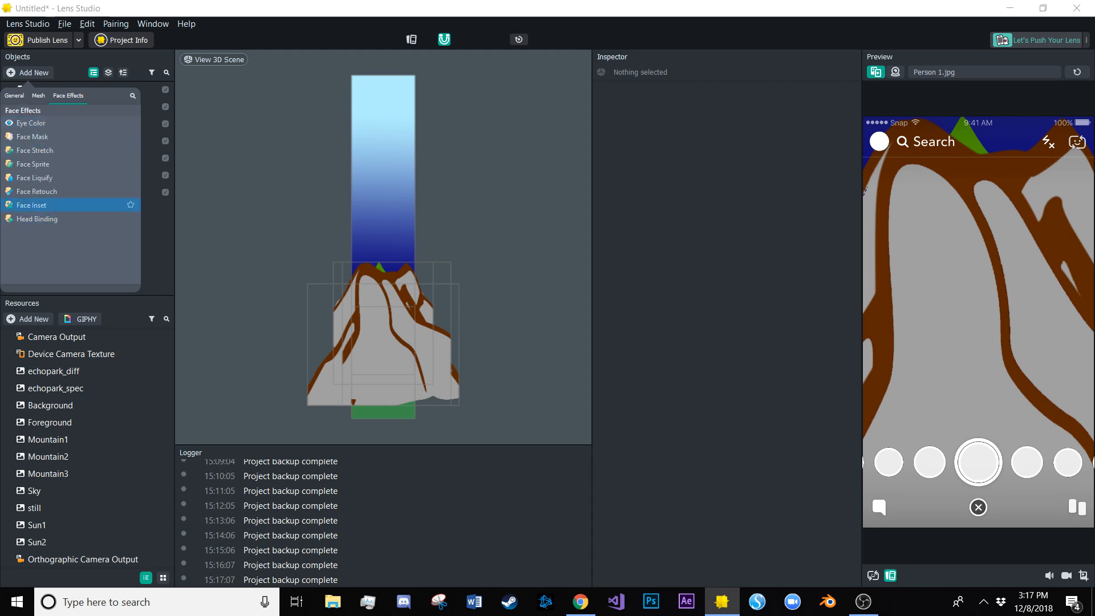
click(34, 204)
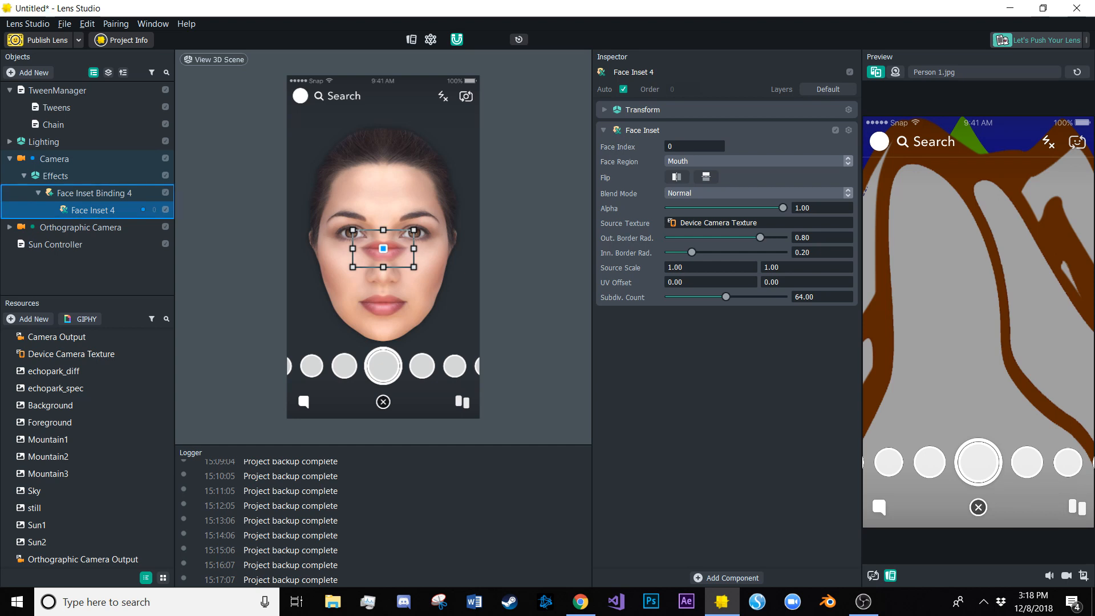
drag(85, 176, 86, 227)
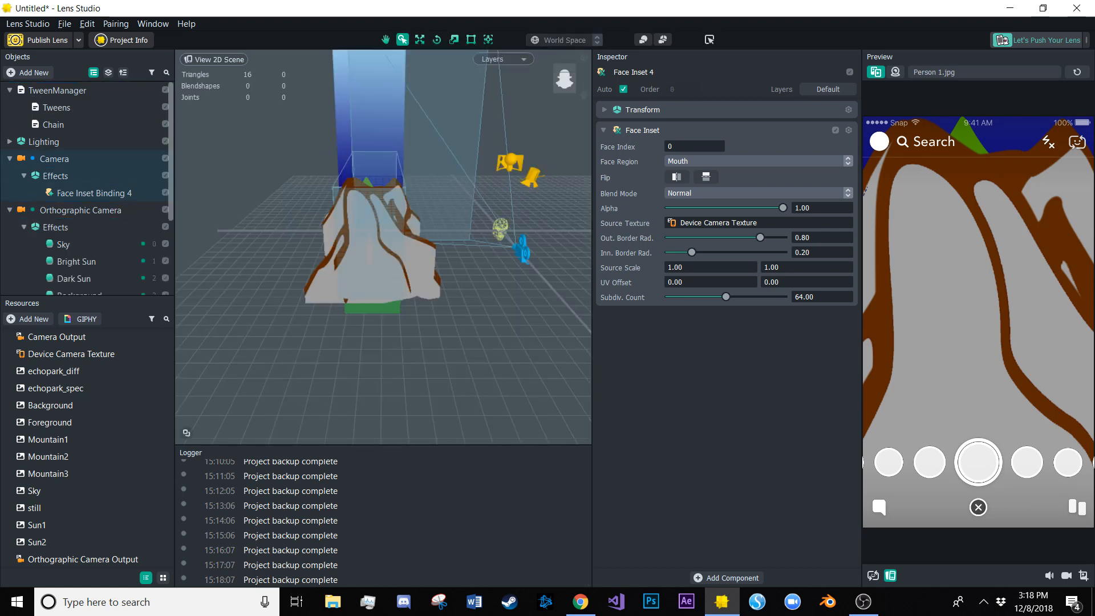
Delete the leftover Face Inset Binding 4 and the empty Effects object under the perspective Camera
click(92, 193)
key(Delete)
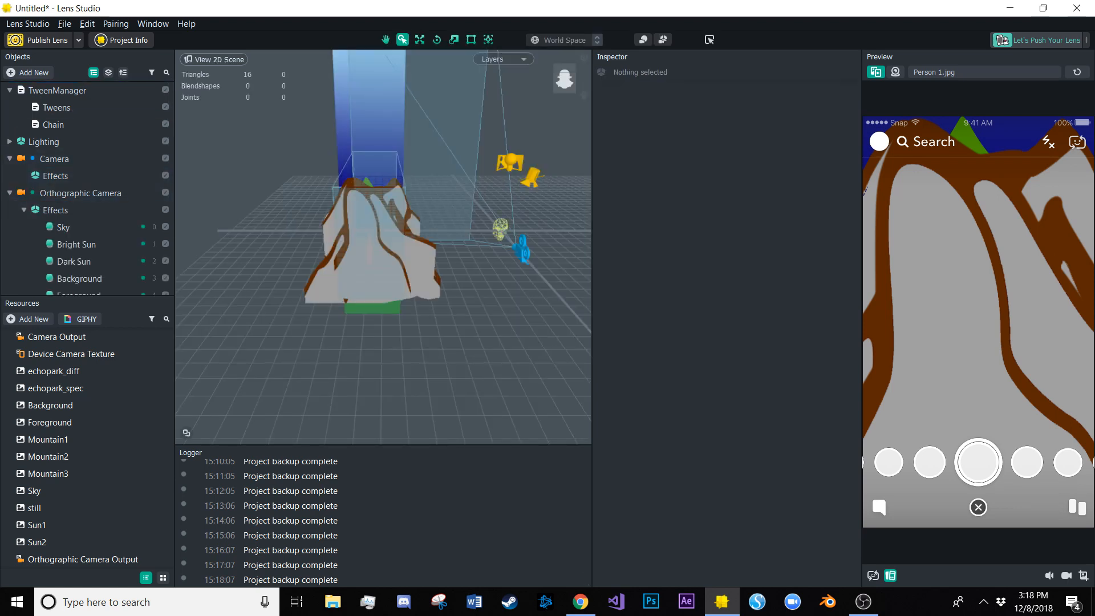
click(86, 176)
key(Delete)
Place Face Inset 4 below Mountains 3 in the Orthographic Camera's Effects group and assign it to the Orthographic Layer
scroll(86, 228, down, 3)
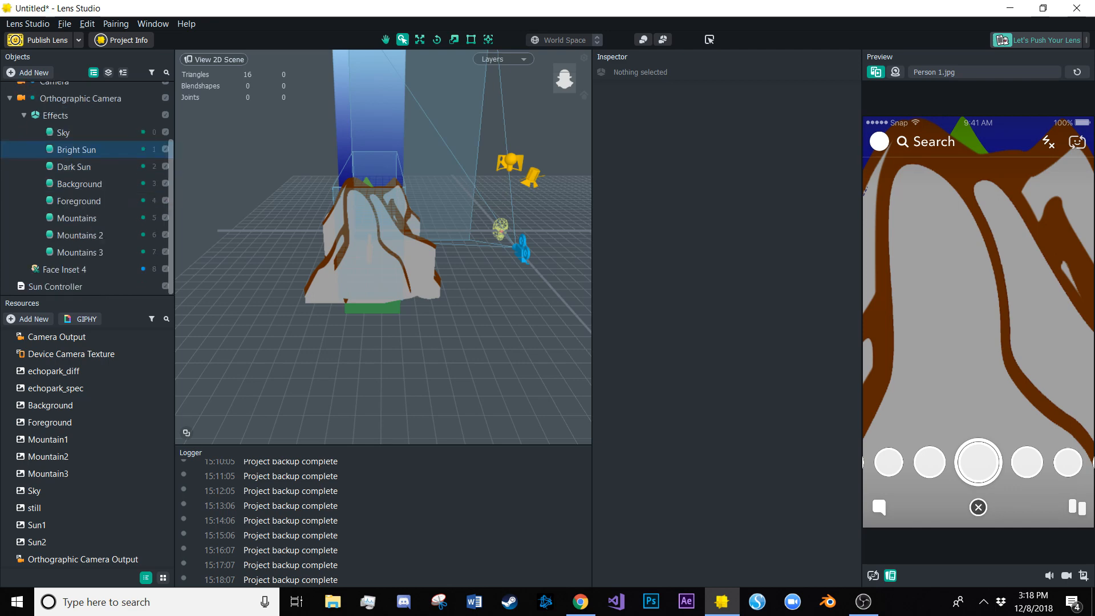
drag(74, 269, 74, 158)
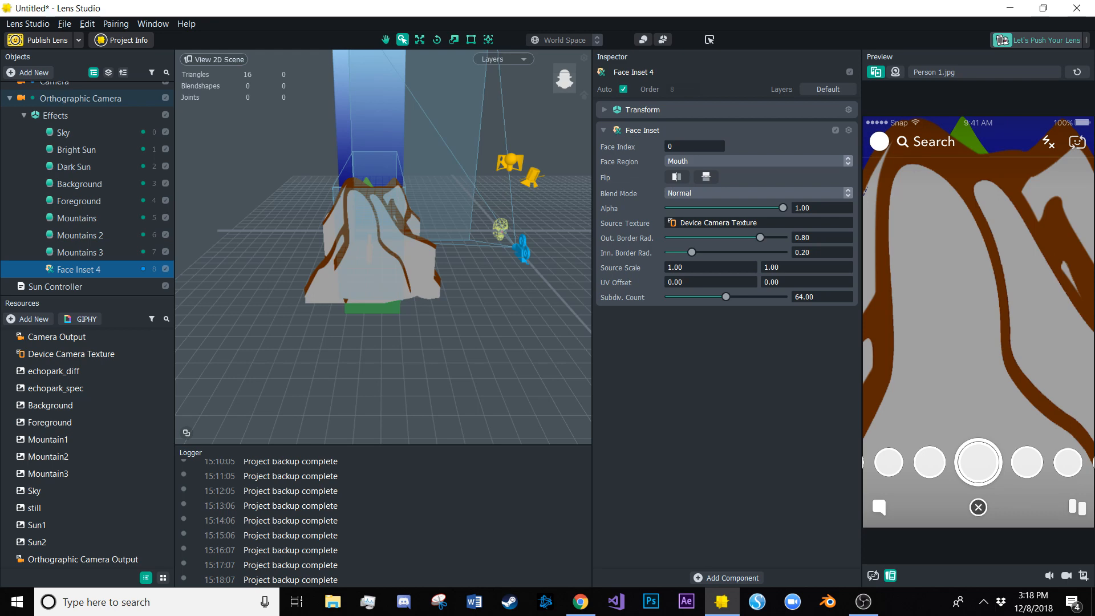
click(142, 268)
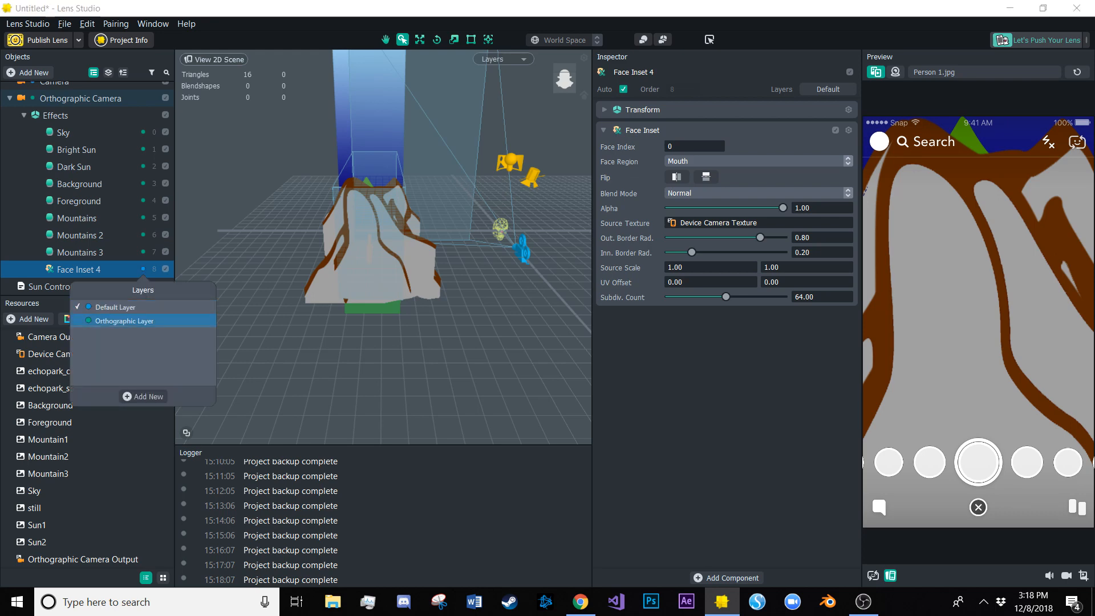
click(124, 321)
Set the Y position of Face Inset 4 to 0
click(97, 269)
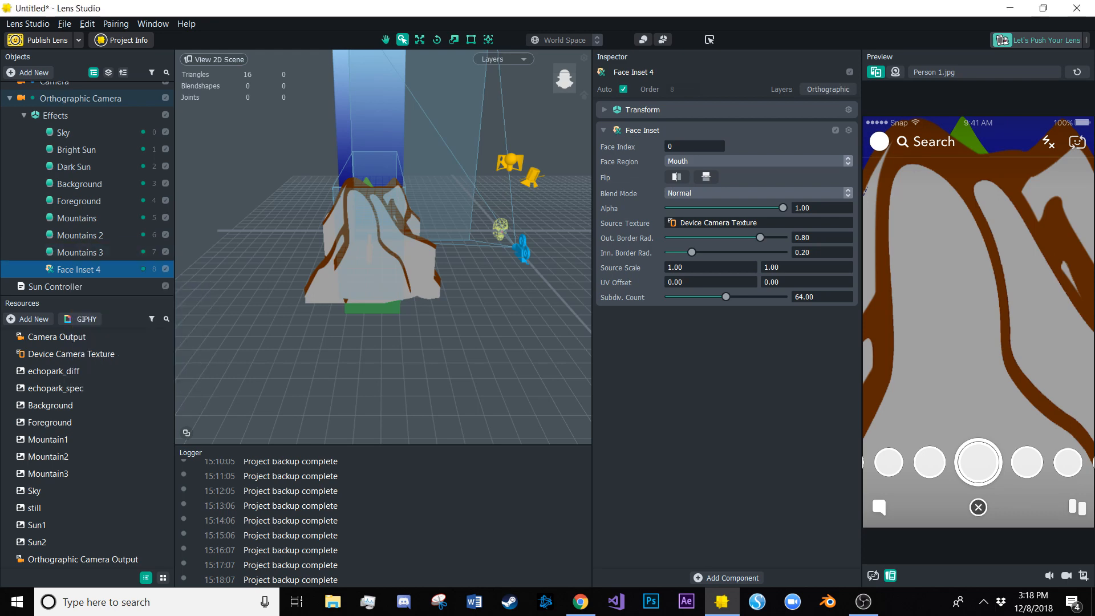
click(785, 135)
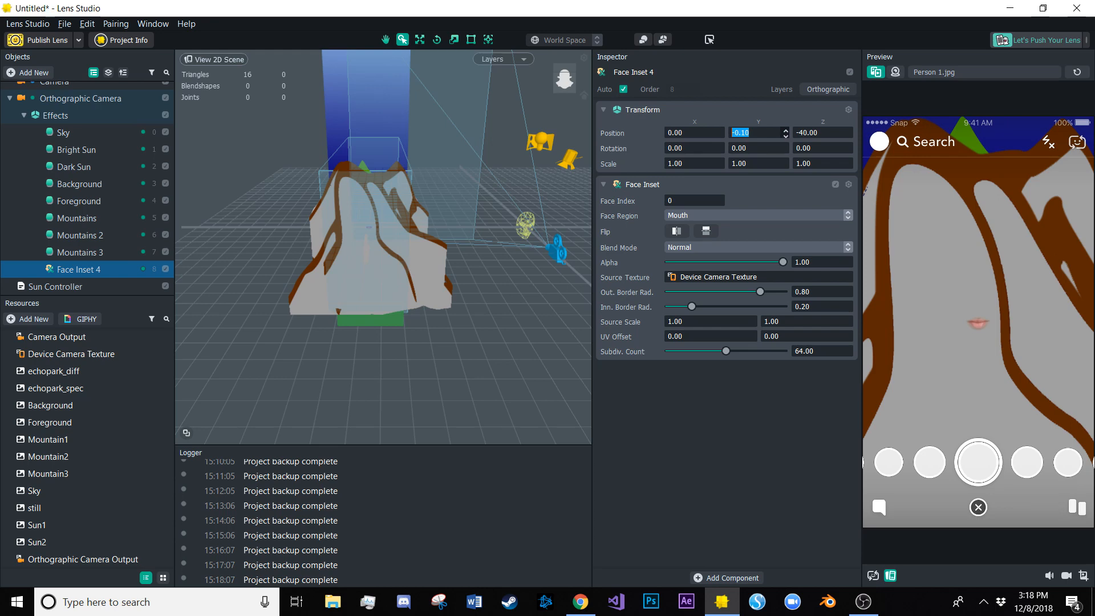
click(749, 133)
key(ctrl+a)
text(0)
key(Return)
Hide Mountains 3, Mountains 2, Mountains, Foreground and Background so only the sky, suns and face inset show
click(165, 252)
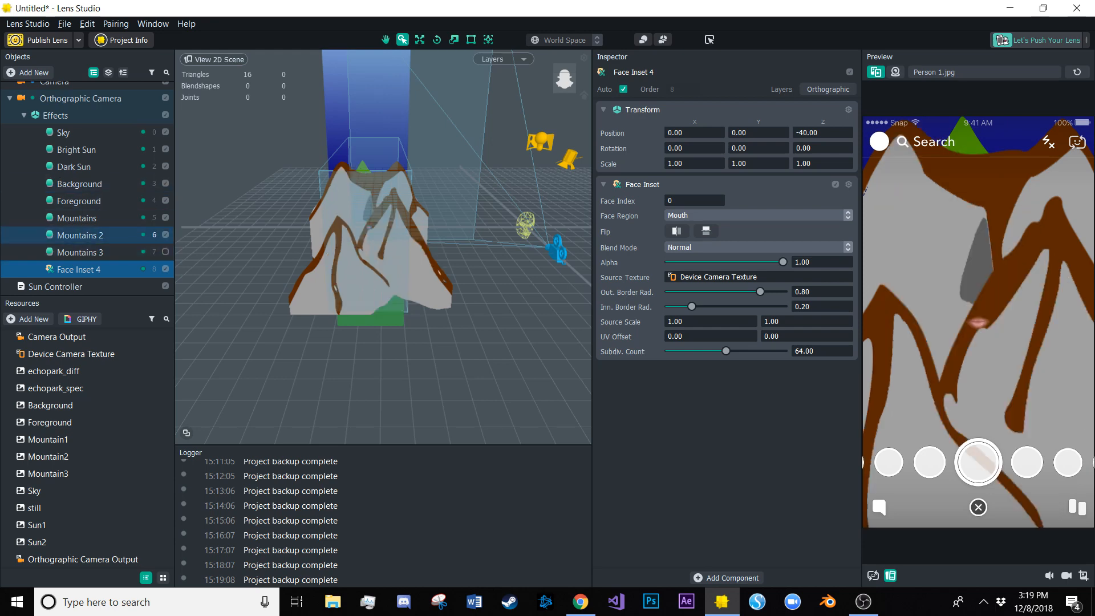
click(164, 234)
click(165, 217)
click(165, 200)
click(165, 183)
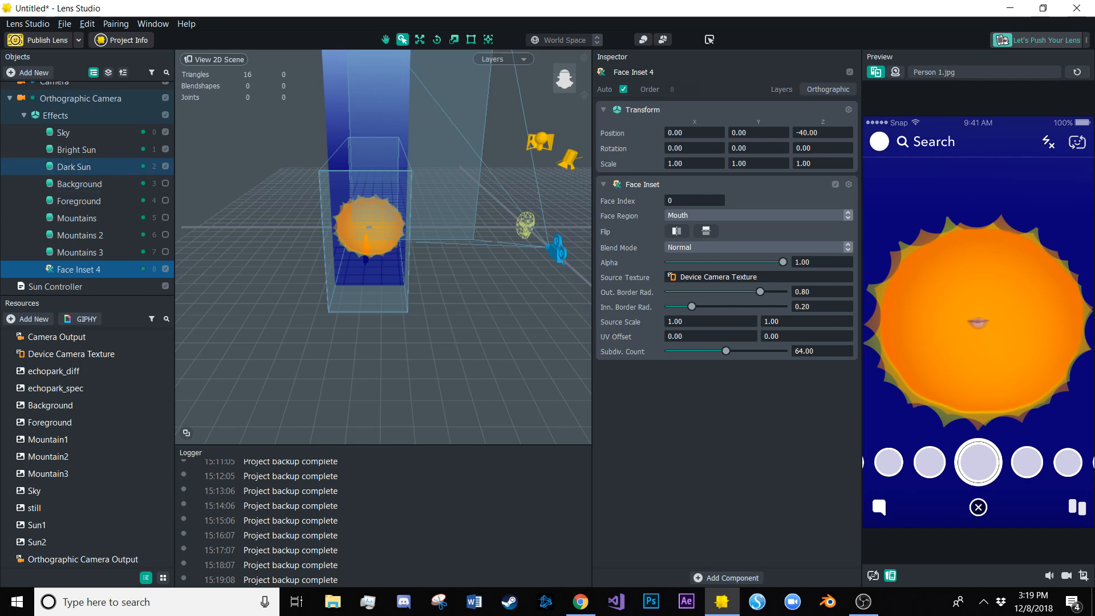
Set the Binding Point Y of Bright Sun and Dark Sun to 0.50, matching the end position in their tweens
click(75, 167)
shift+click(76, 149)
scroll(85, 188, up, 2)
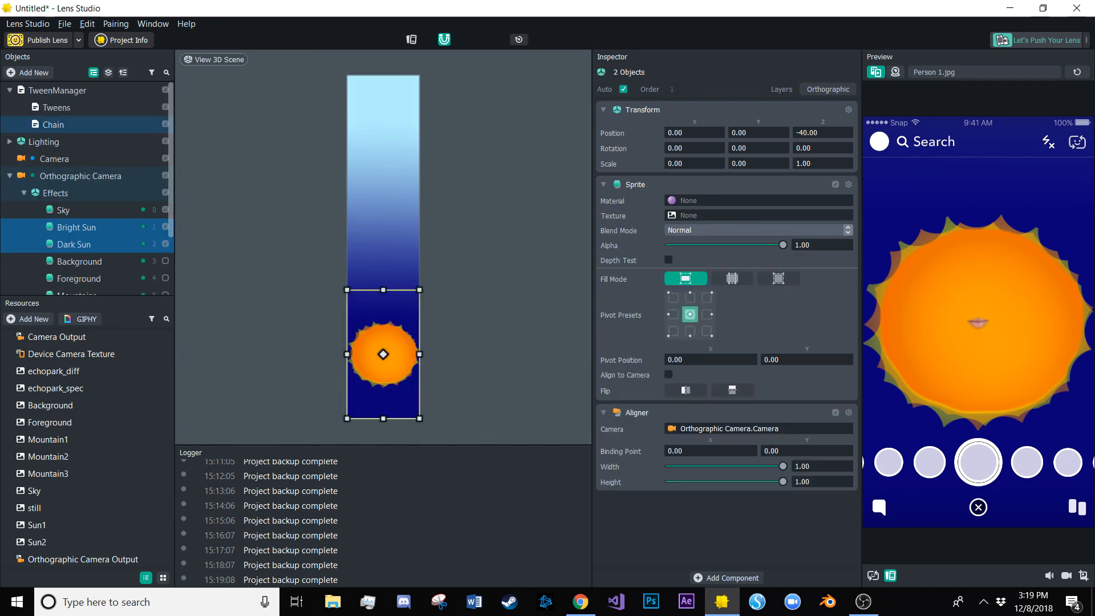
click(56, 107)
scroll(728, 325, down, 5)
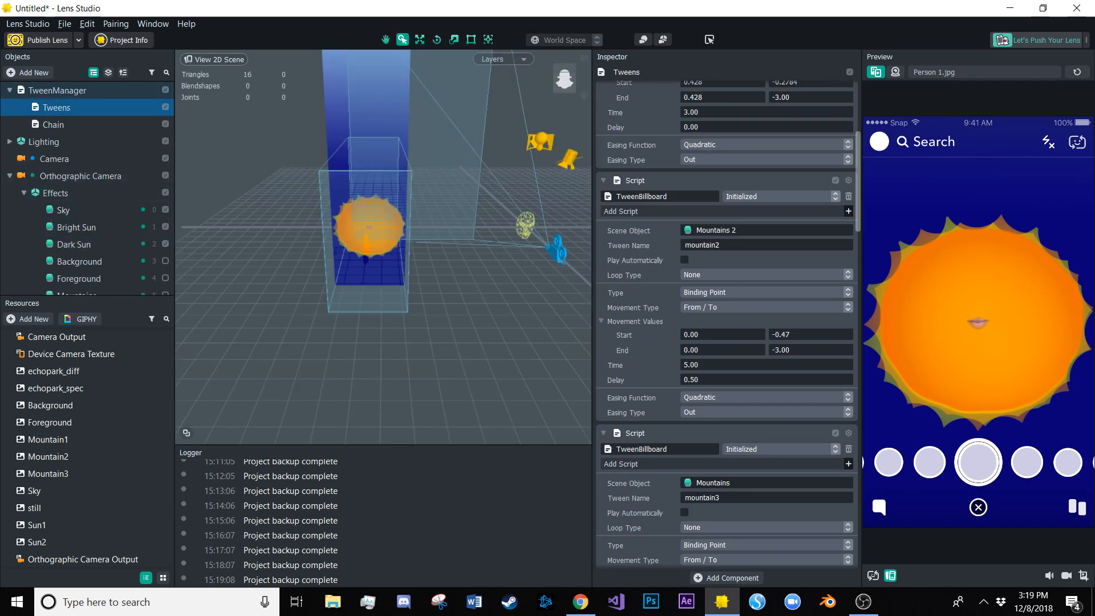
scroll(727, 325, down, 10)
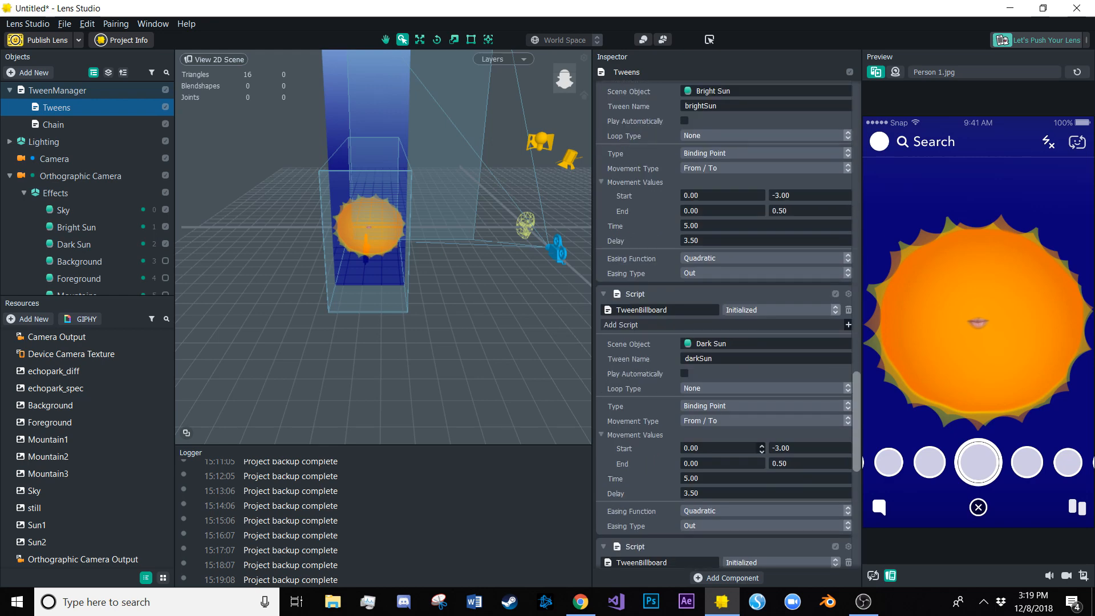
click(778, 463)
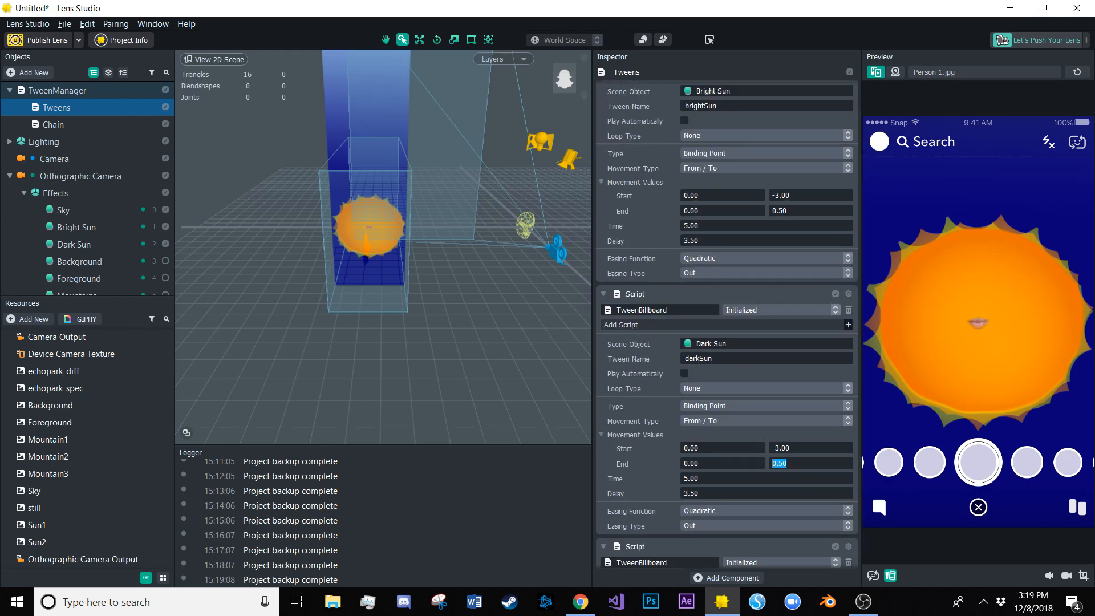
scroll(74, 210, down, 2)
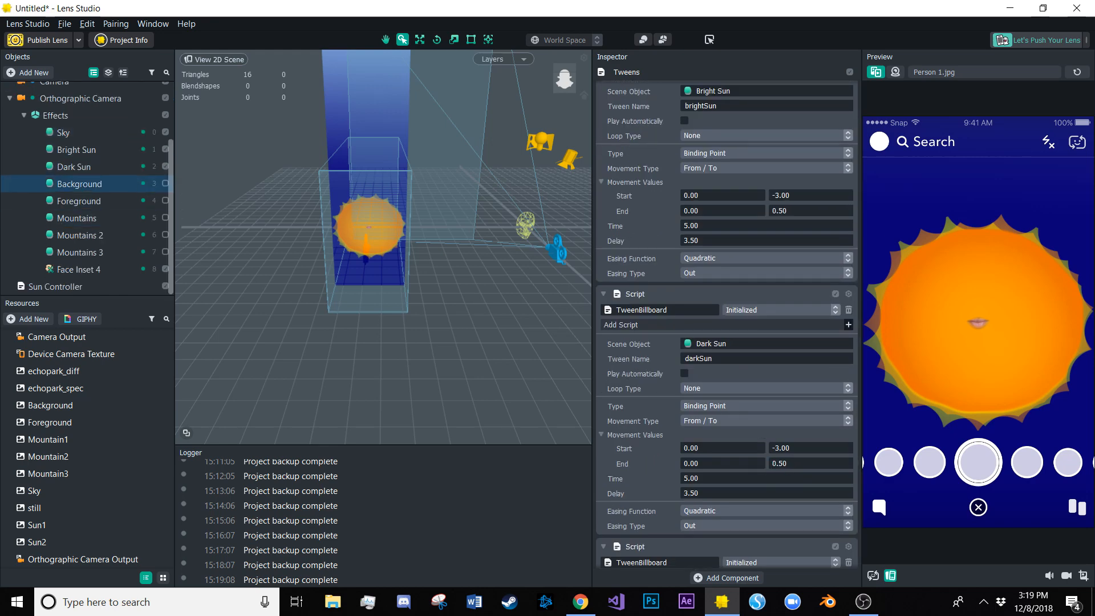
click(74, 166)
ctrl+click(76, 149)
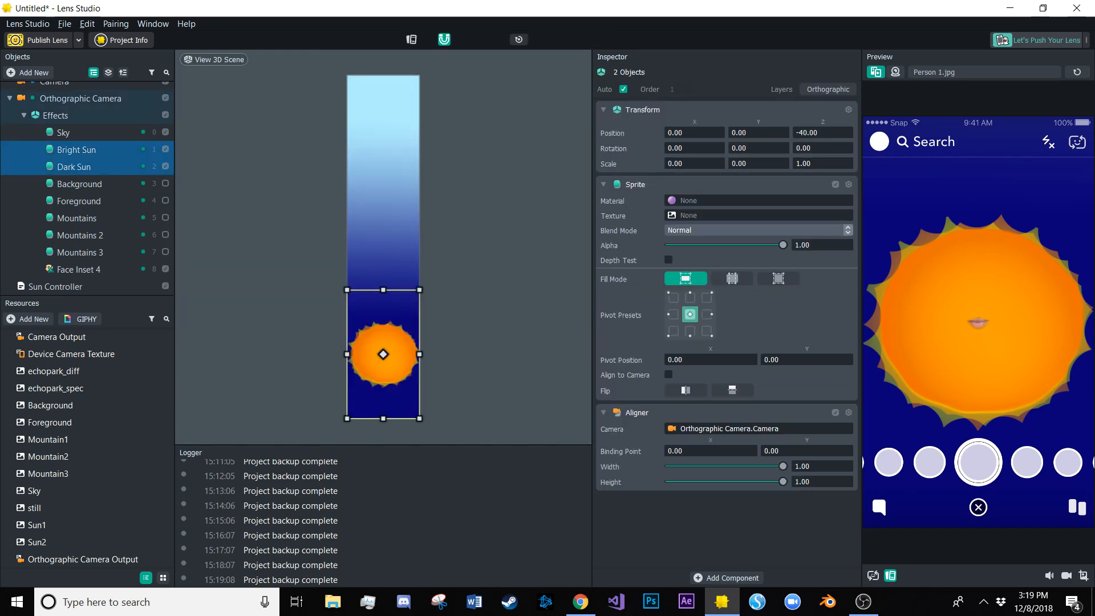
click(779, 450)
text(.5)
key(Return)
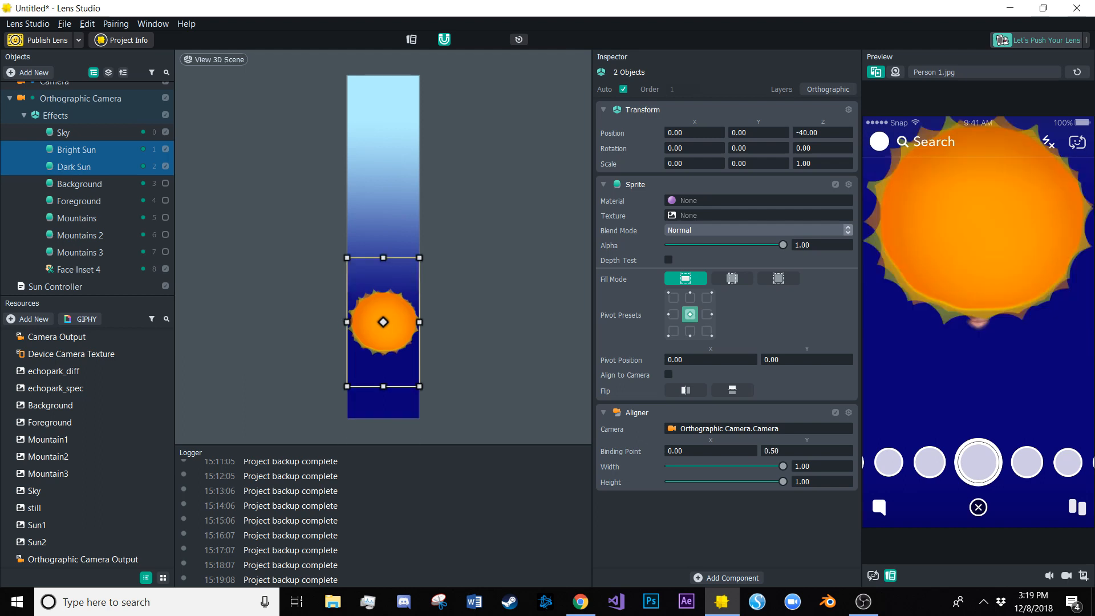
Enlarge the mouth inset, Face Inset 4, to a scale of 4.40 in both X and Y
click(79, 269)
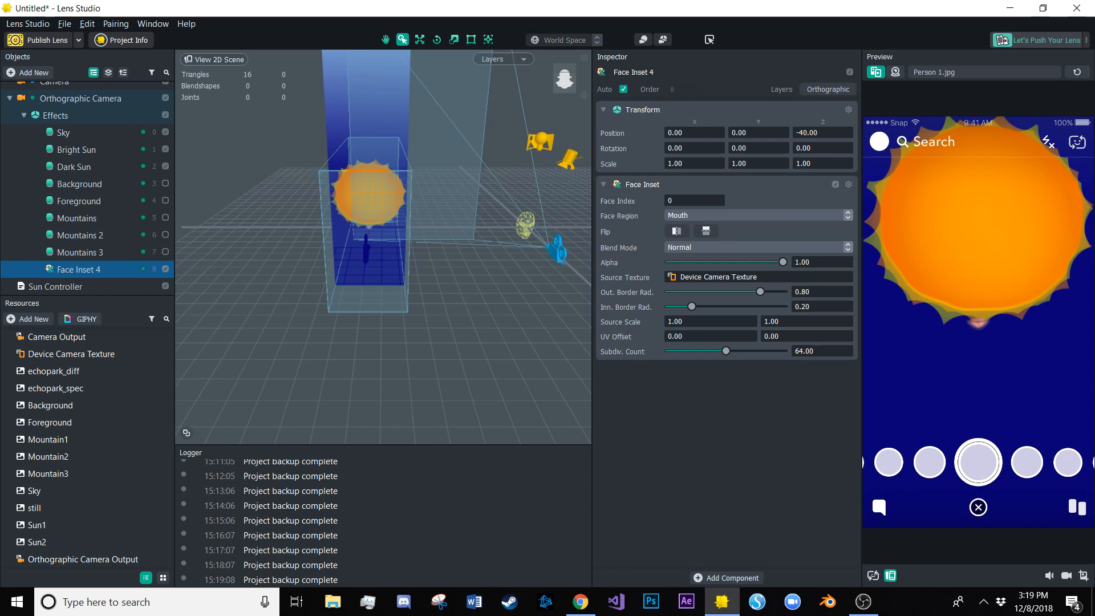
click(749, 164)
scroll(749, 164, up, 17)
click(686, 164)
key(Up)
key(Up)
key(Up)
key(Up)
key(Up)
key(Up)
key(Up)
key(Up)
key(Up)
key(Up)
key(Up)
key(Up)
key(Up)
key(Up)
key(Up)
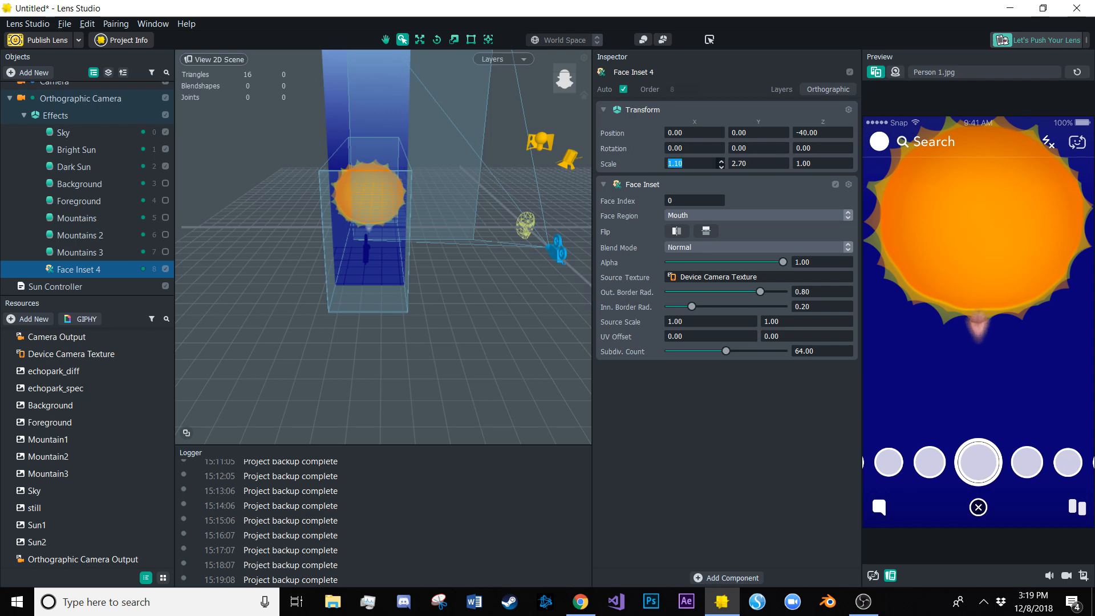
key(Up)
key(Up)
key(Up)
key(Up)
key(Up)
key(Up)
key(Up)
key(Up)
key(Up)
key(Up)
key(Up)
key(Up)
key(Up)
key(Up)
key(Up)
key(Up)
key(Up)
key(Up)
key(Up)
key(Tab)
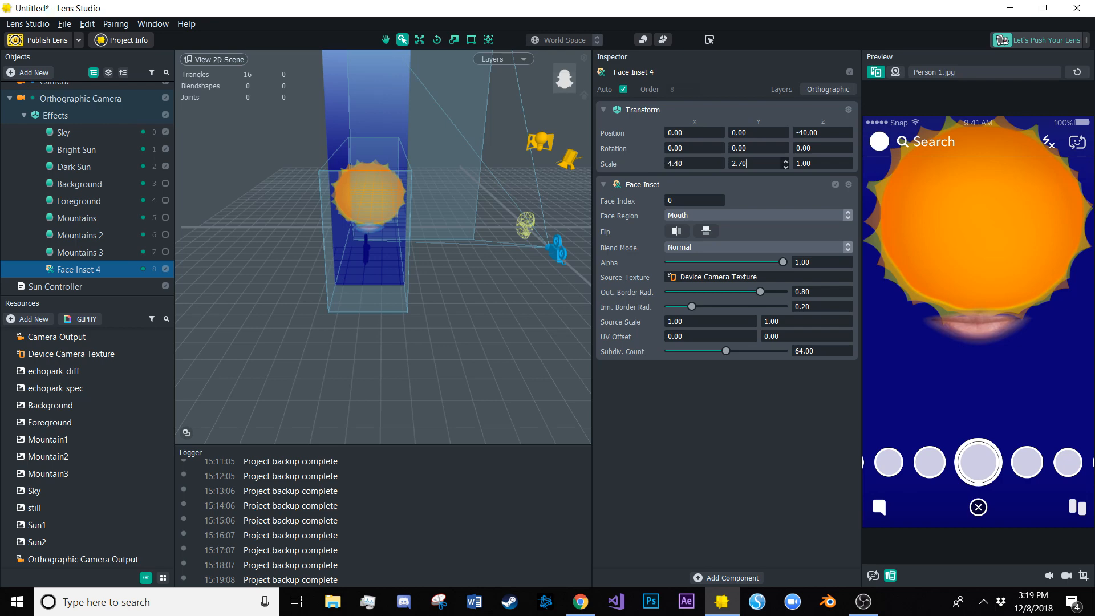
key(Up)
key(Up)
key(Up)
key(Up)
key(Up)
key(Up)
key(Up)
key(Up)
key(Up)
key(Up)
key(Up)
key(Up)
key(Up)
key(Up)
key(Up)
key(Up)
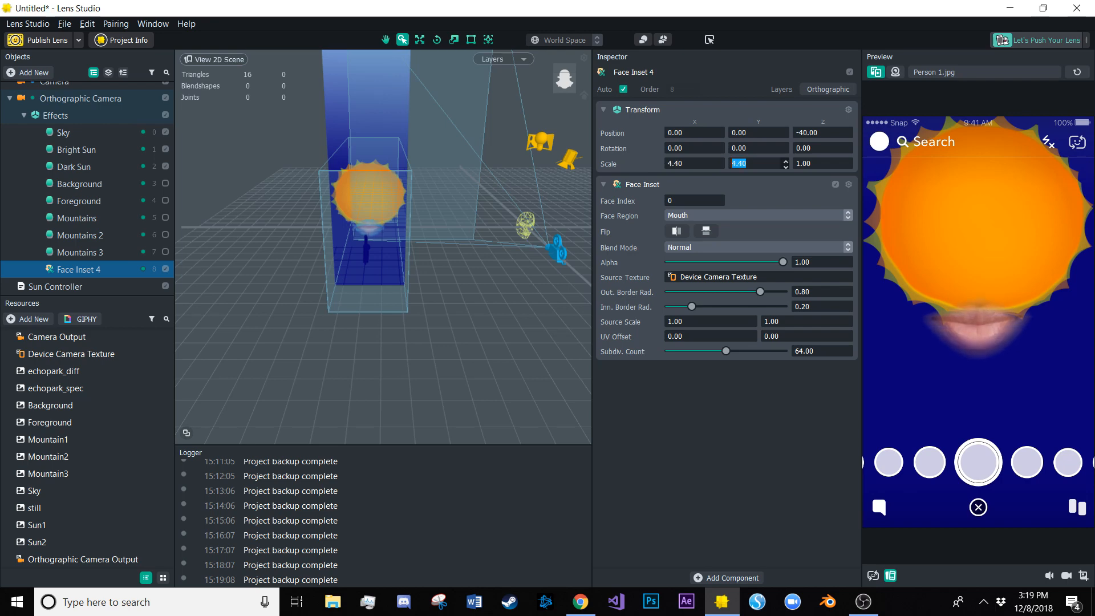
Raise Face Inset 4 onto the lower part of the sun by setting its Y position to 15.00
click(750, 133)
key(Up)
key(Up)
key(Up)
key(Up)
key(Up)
key(Up)
key(Up)
key(Up)
key(Up)
key(Up)
key(Up)
key(Up)
key(Up)
key(Up)
key(Up)
key(Up)
key(Up)
key(Up)
key(Up)
key(Up)
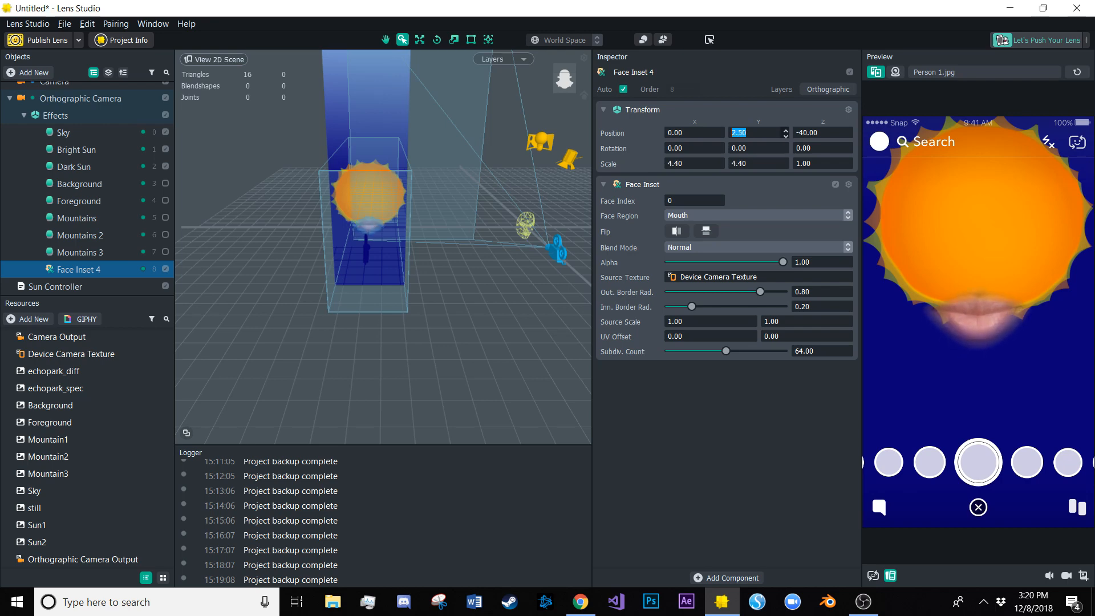
key(Up)
key(Up)
key(Up)
key(Up)
key(Up)
key(Up)
key(Up)
key(Up)
key(Up)
key(Up)
key(Up)
key(Up)
key(Up)
key(Up)
key(Up)
key(Up)
key(Up)
key(Up)
key(Up)
key(Up)
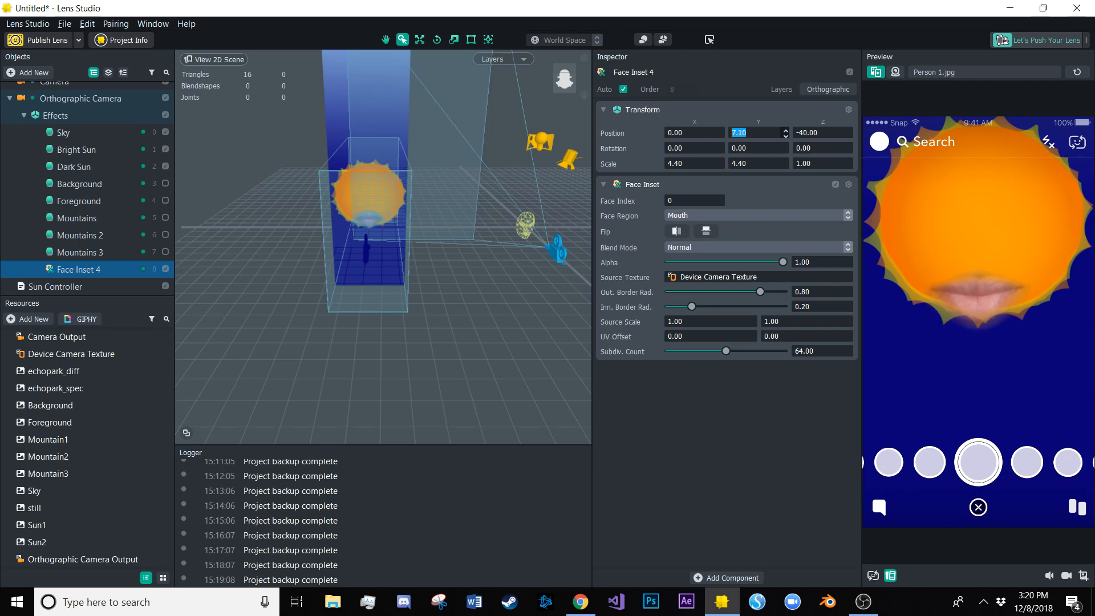
key(Up)
key(Up)
key(Up)
key(Up)
key(Up)
key(Up)
key(Up)
key(Up)
key(Up)
key(Up)
key(Up)
key(Up)
key(Up)
key(Up)
key(Up)
key(Up)
key(Up)
key(Up)
key(Up)
key(Up)
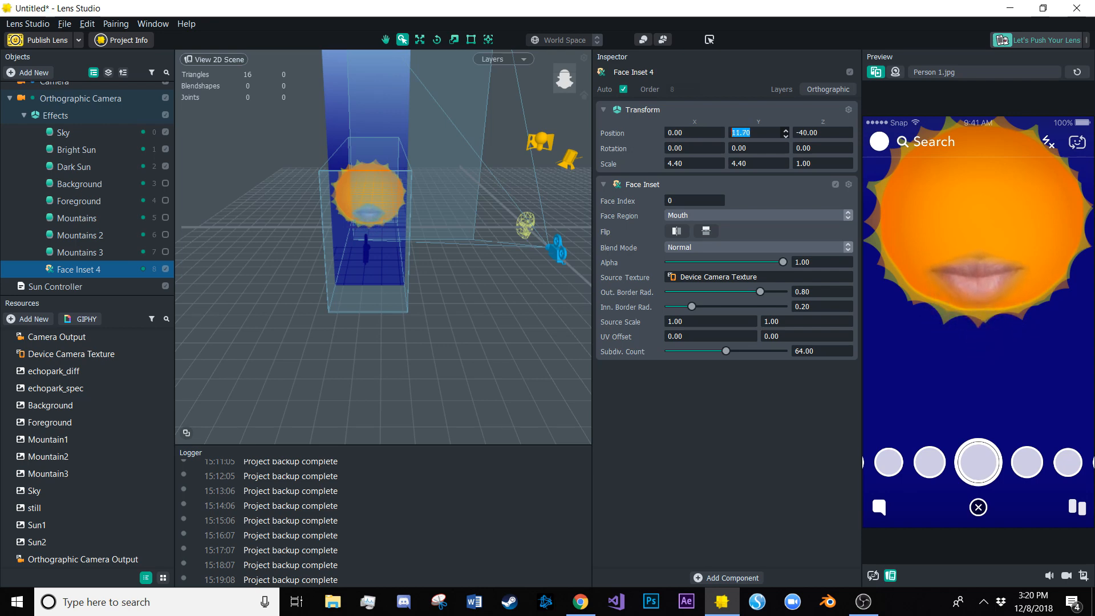
key(Up)
key(Up)
key(Up)
key(Up)
key(Up)
key(Up)
key(Up)
key(Up)
key(Up)
key(Up)
key(Up)
key(Up)
key(Up)
key(Up)
key(Up)
key(Up)
key(Up)
key(Up)
key(Up)
key(Up)
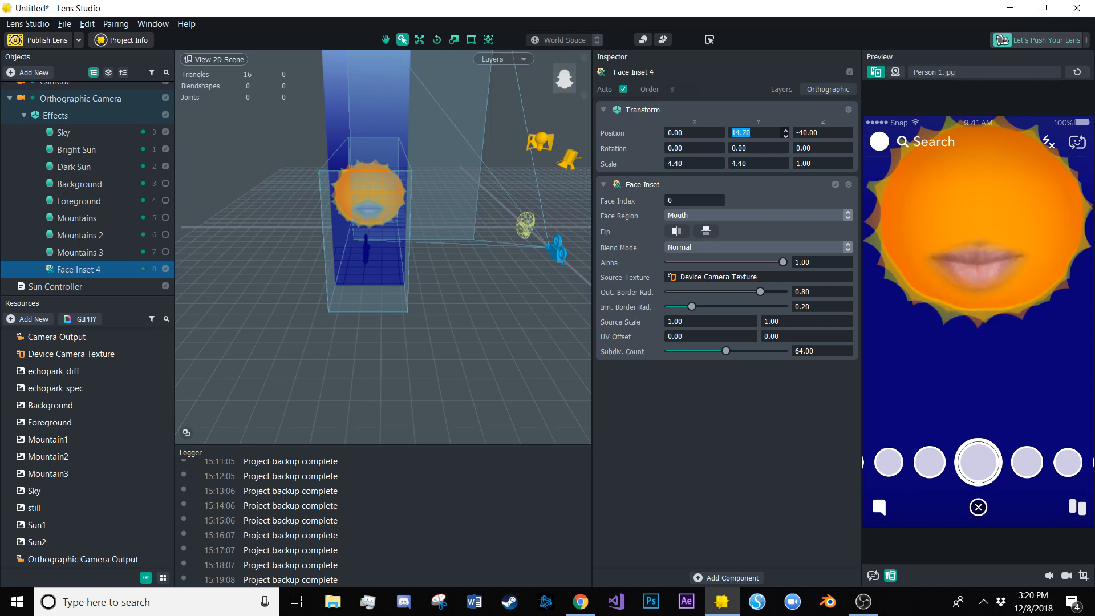
key(Up)
key(Up)
key(Up)
Duplicate Face Inset 4 and rename the copy Left Eye
right_click(71, 273)
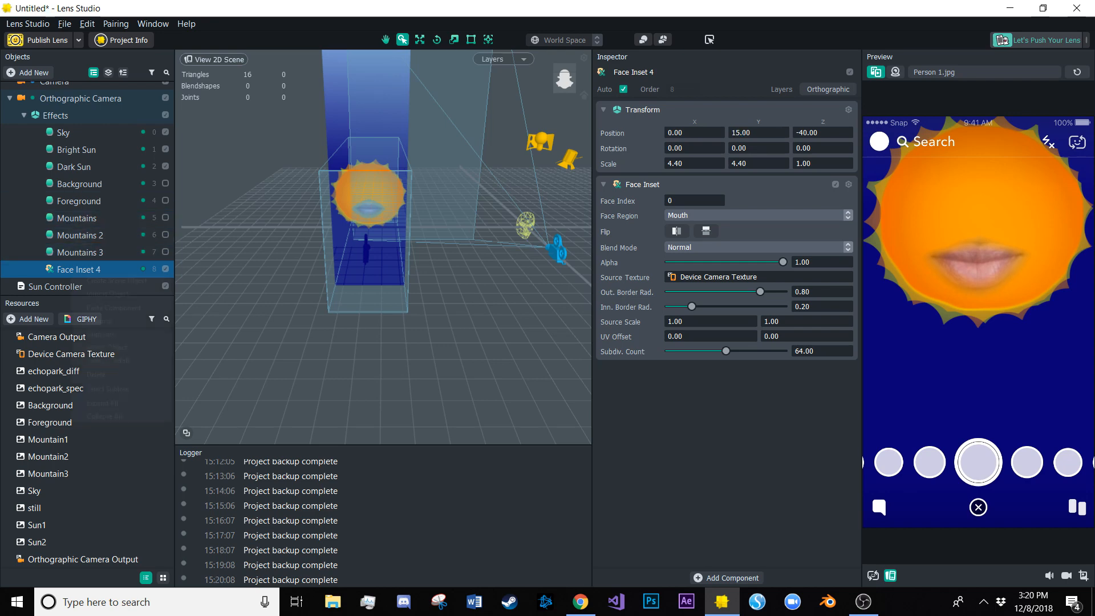
click(101, 334)
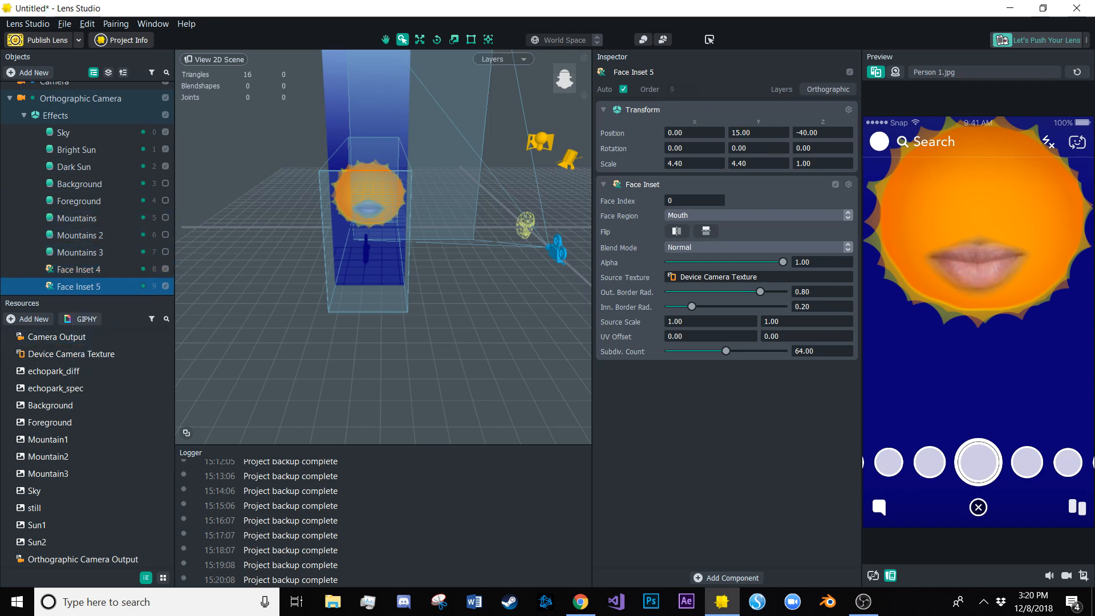
key(F2)
text(Lef)
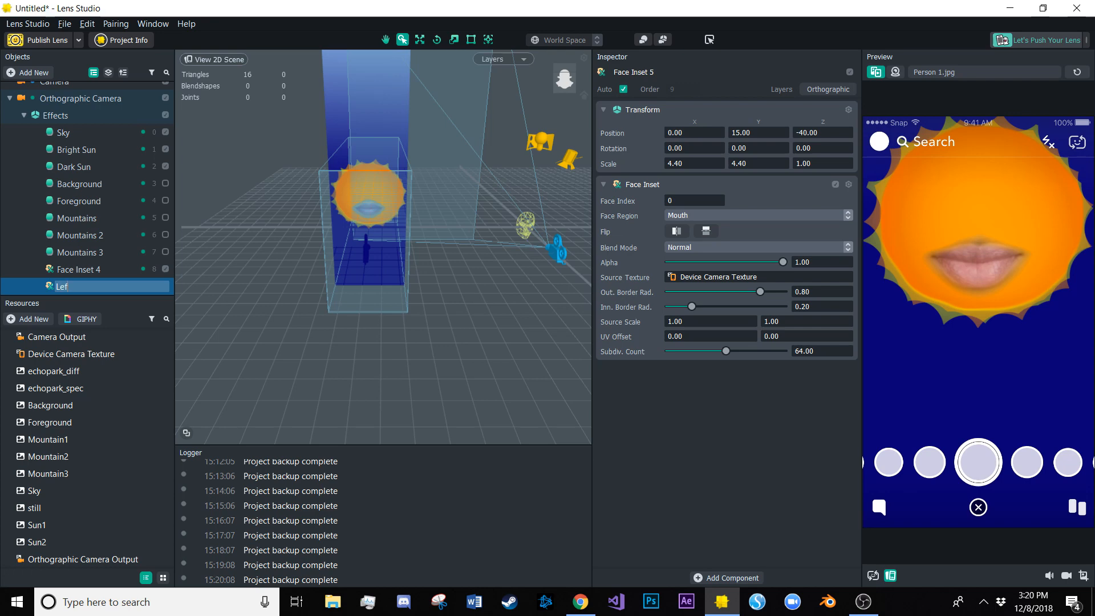
text(t Eye)
double_click(79, 270)
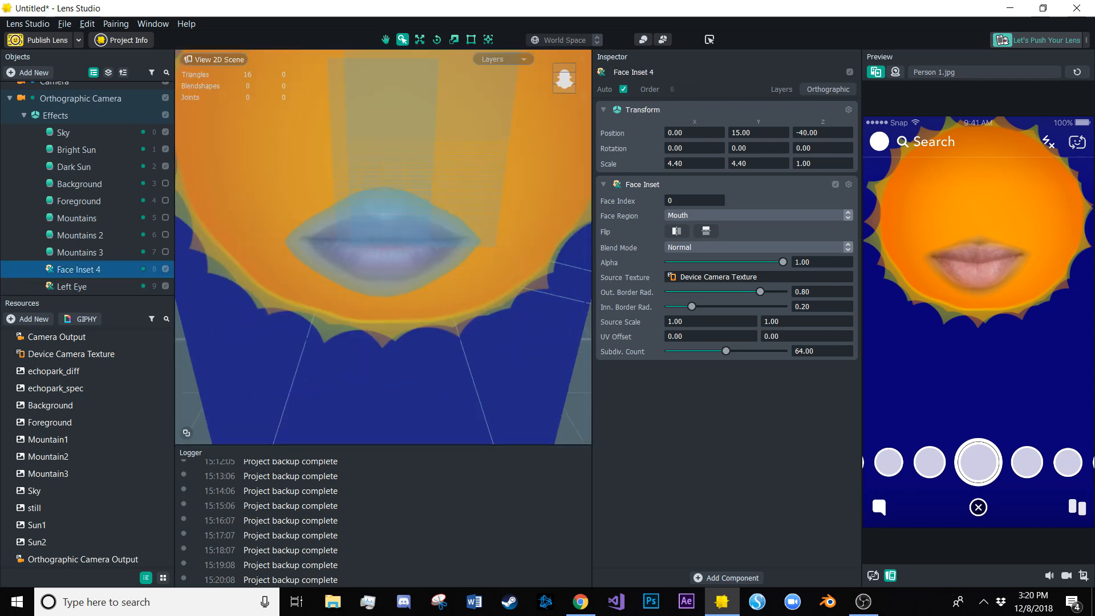
Rename Face Inset 4 as Mouth and set the Left Eye inset's face region to Left Eye
key(F2)
text(Mouth)
click(72, 286)
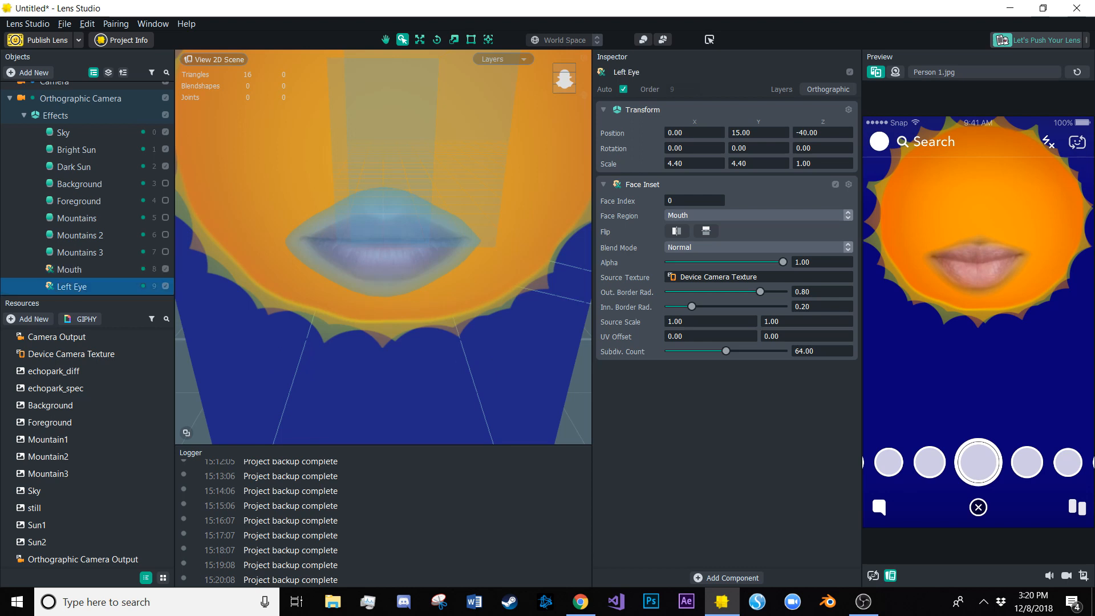
click(758, 215)
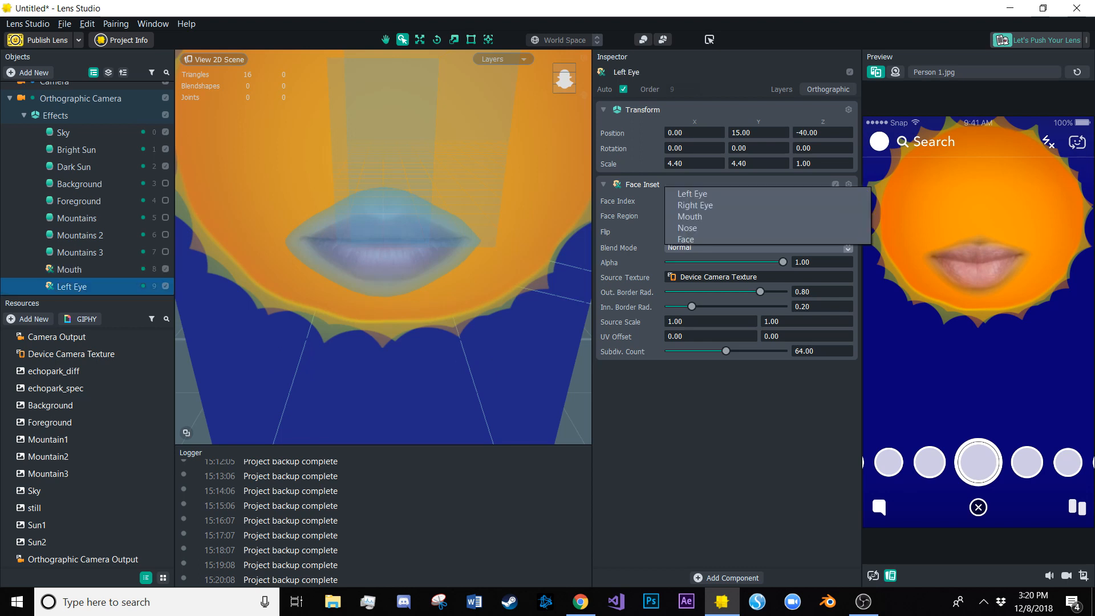
click(707, 194)
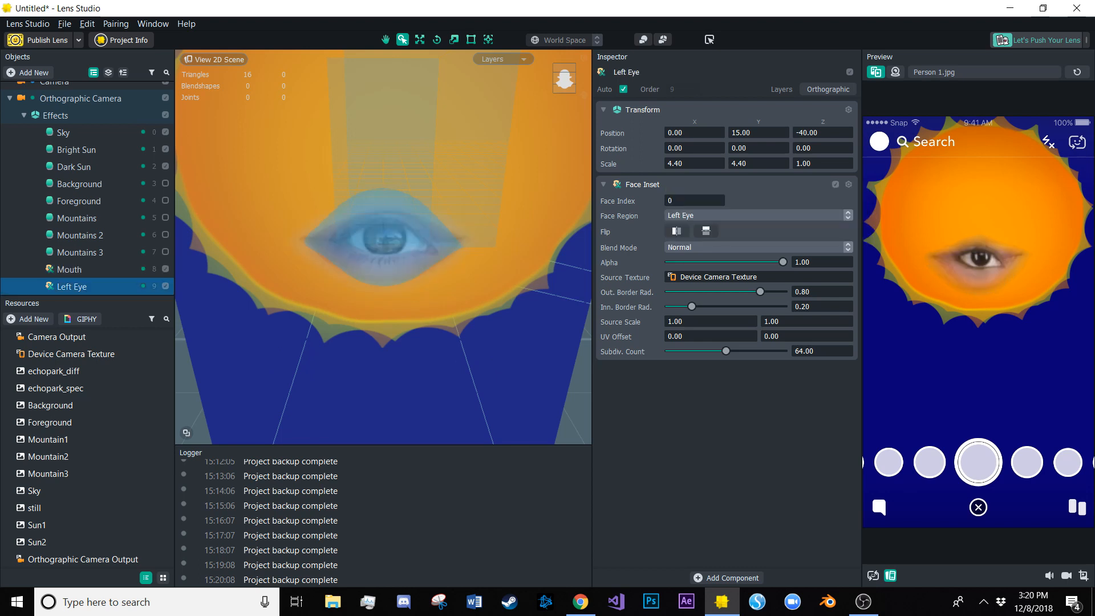
Move the Left Eye inset to the upper left of the sun, at about X -11.47 and Y 35.51
scroll(384, 246, down, 10)
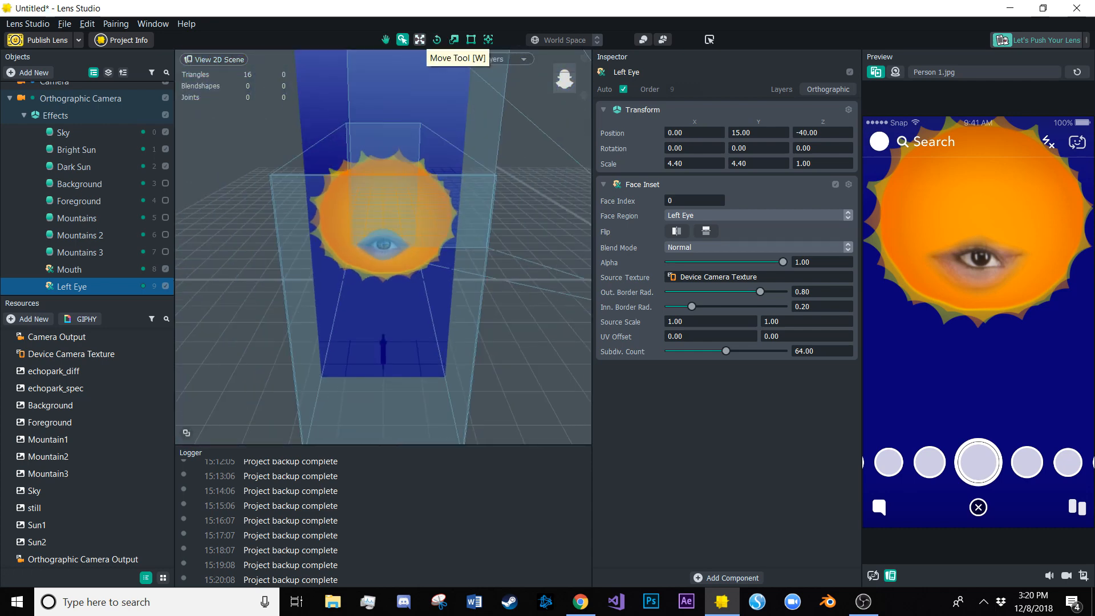
click(419, 39)
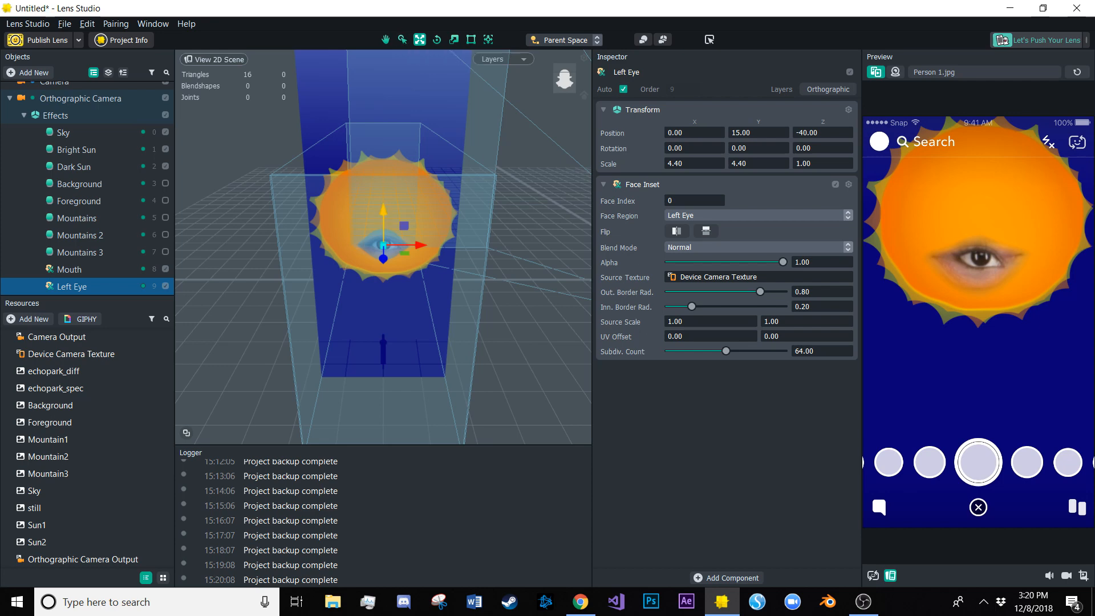
drag(383, 225, 383, 171)
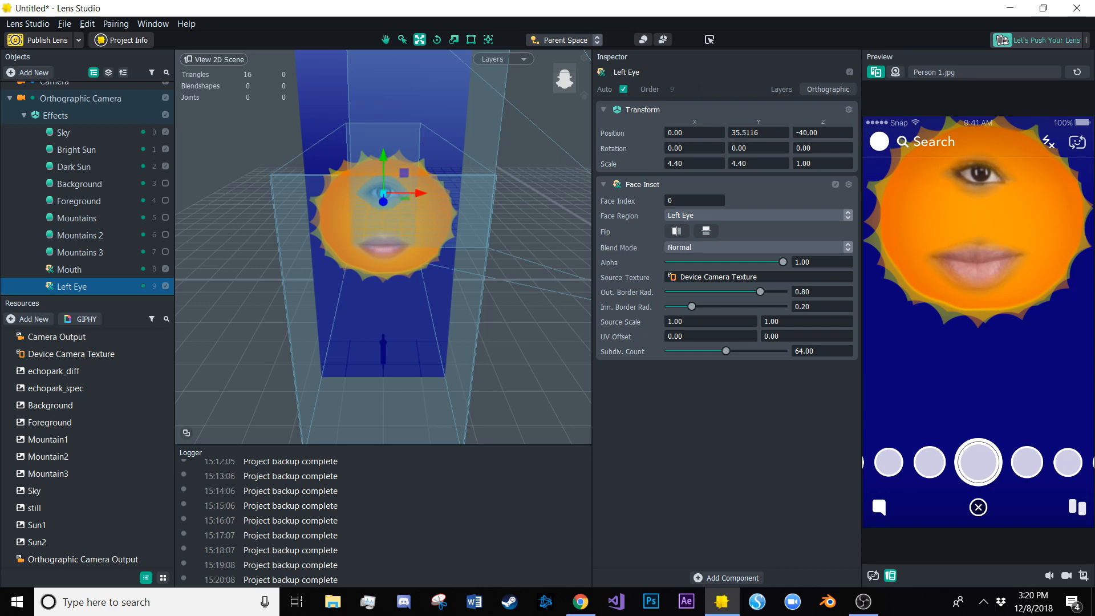
click(63, 133)
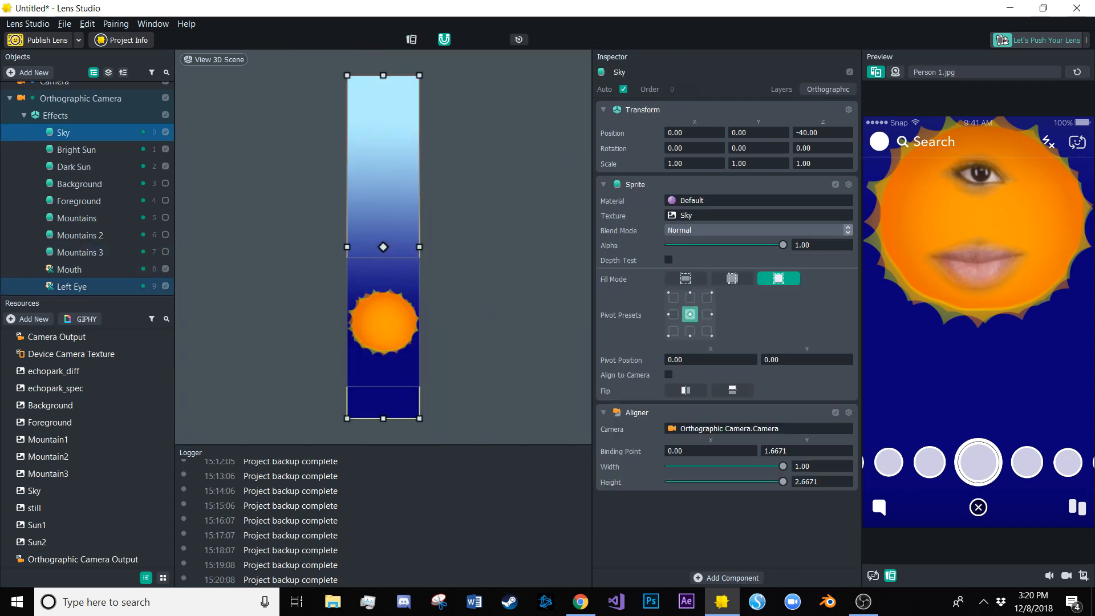
click(72, 286)
drag(409, 194, 375, 193)
Duplicate the Left Eye inset and rename the copy Right Eye
right_click(86, 285)
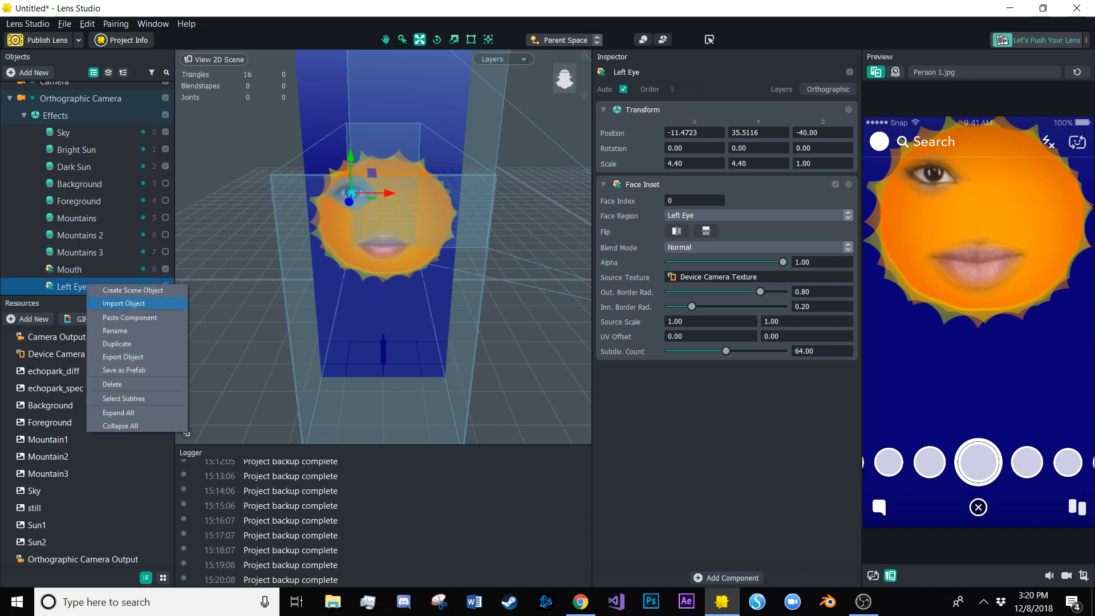
click(117, 343)
key(F2)
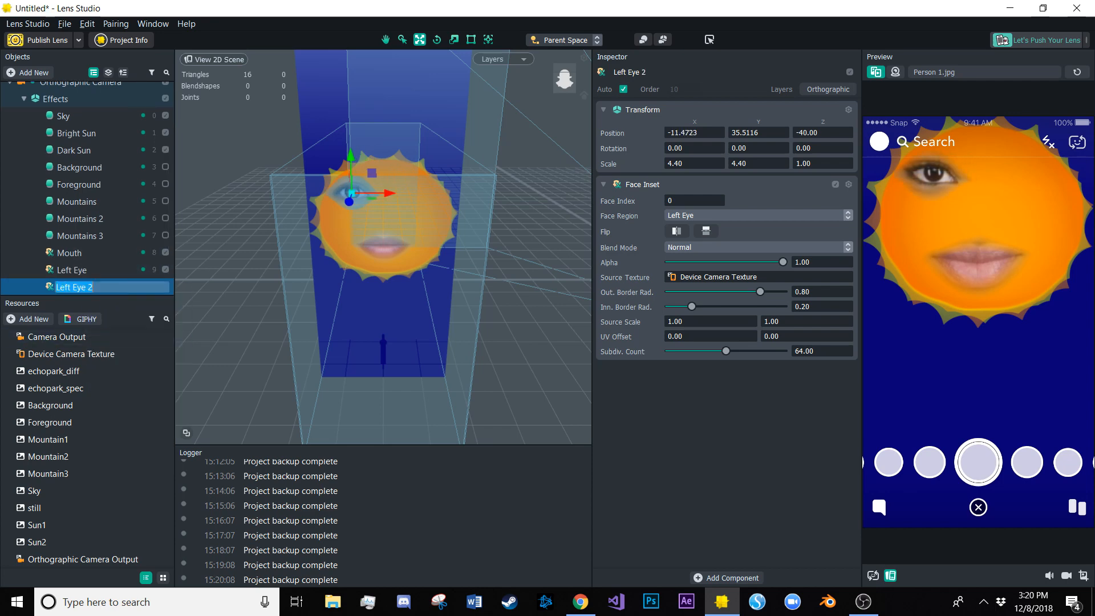
text(Right Ey)
click(80, 271)
click(80, 287)
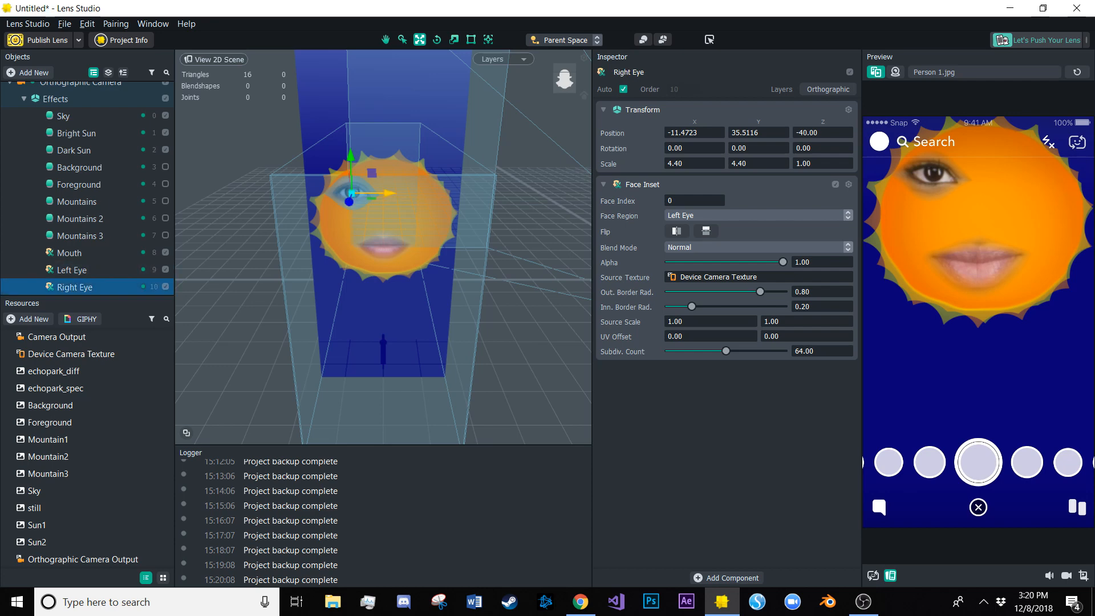
Move the Right Eye inset across the sun to about X 9.06 and set its face region to Right Eye
drag(389, 193, 452, 193)
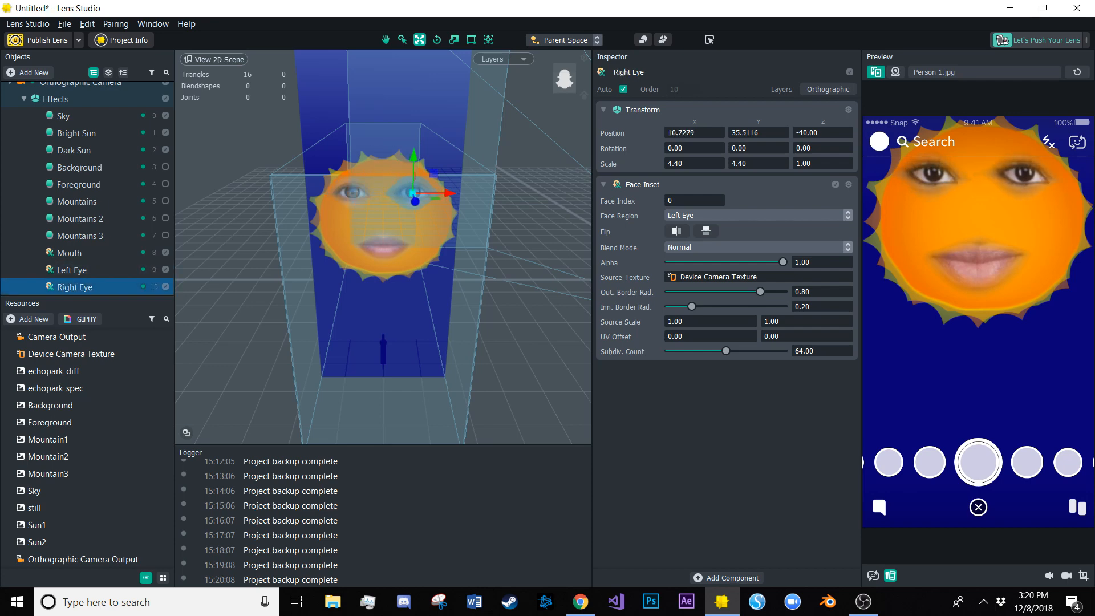
click(753, 215)
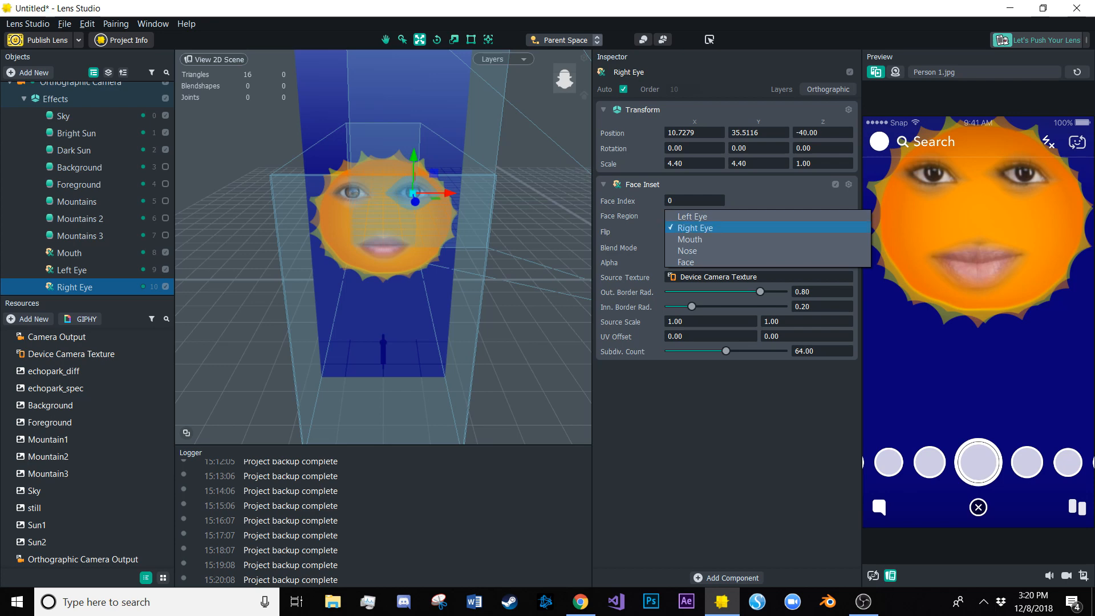
click(718, 228)
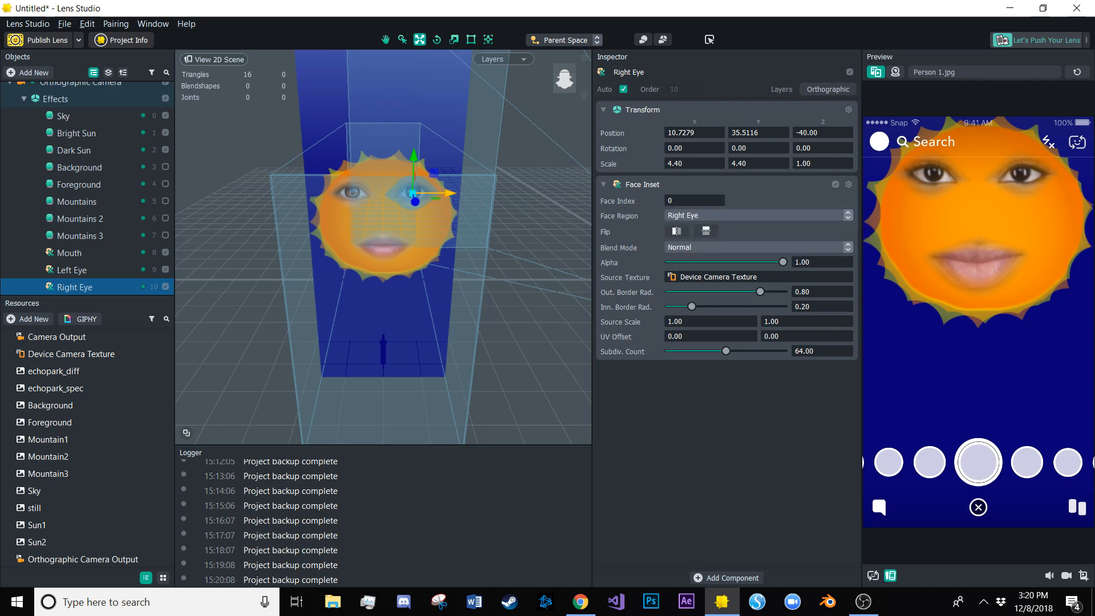
drag(451, 194, 446, 194)
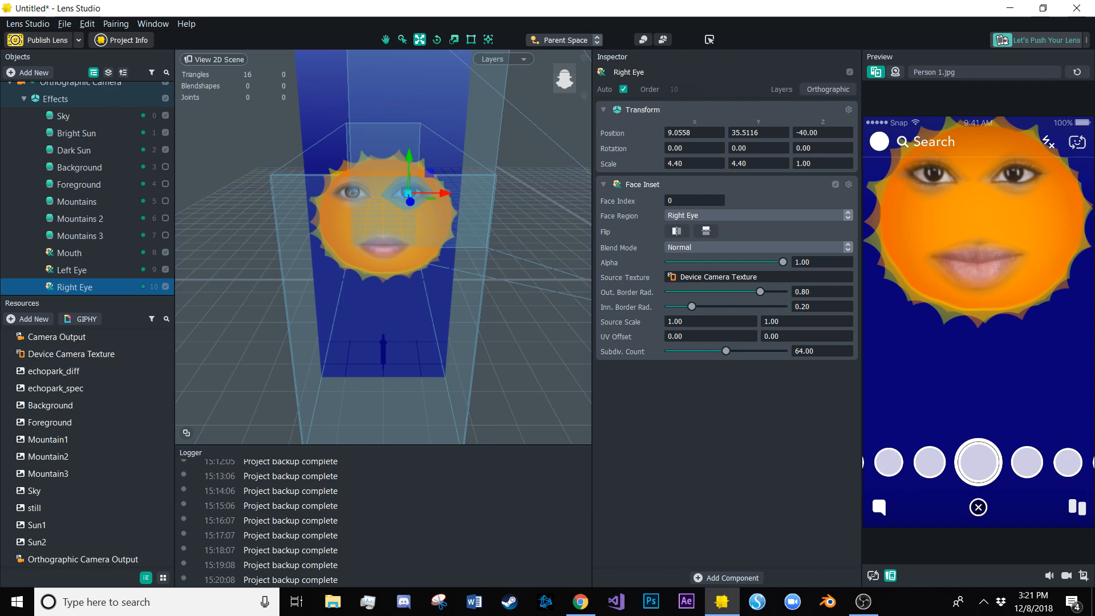
Make the Mountains, Mountains 2, Mountains 3, Foreground and Background sprites visible again
click(165, 235)
click(165, 218)
click(165, 201)
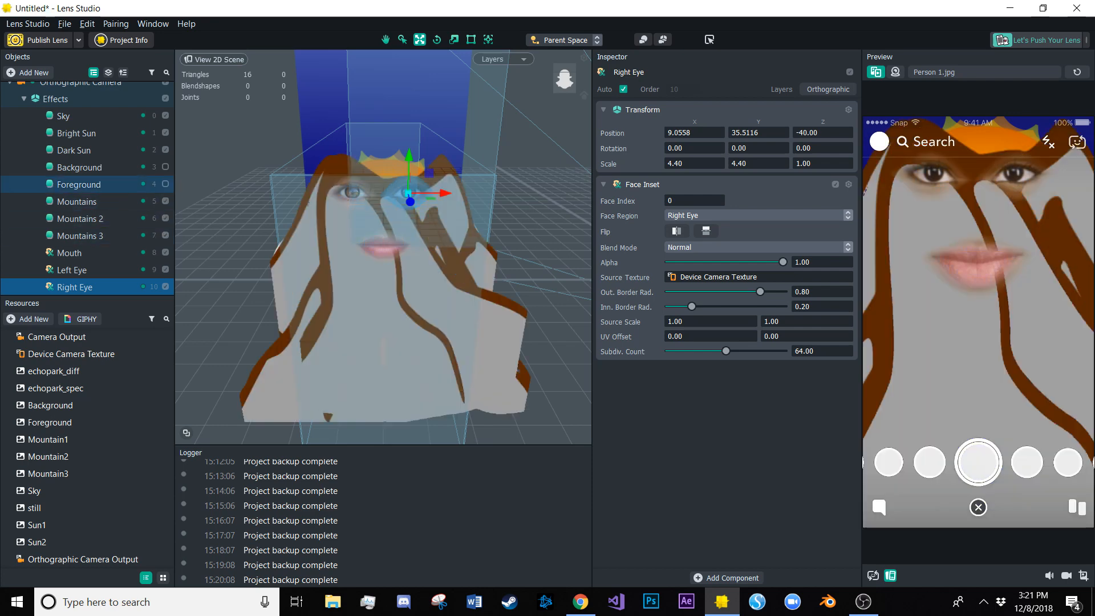
click(165, 183)
click(164, 167)
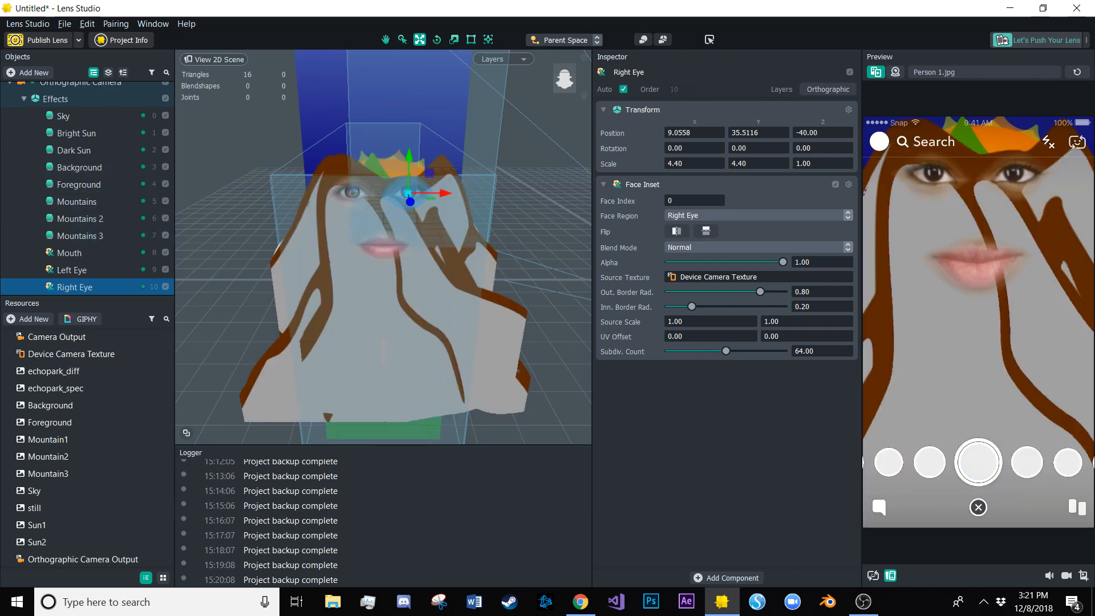
Reorder Mouth, Left Eye and Right Eye together so they sit between Dark Sun and Background in the object list
drag(91, 253, 91, 167)
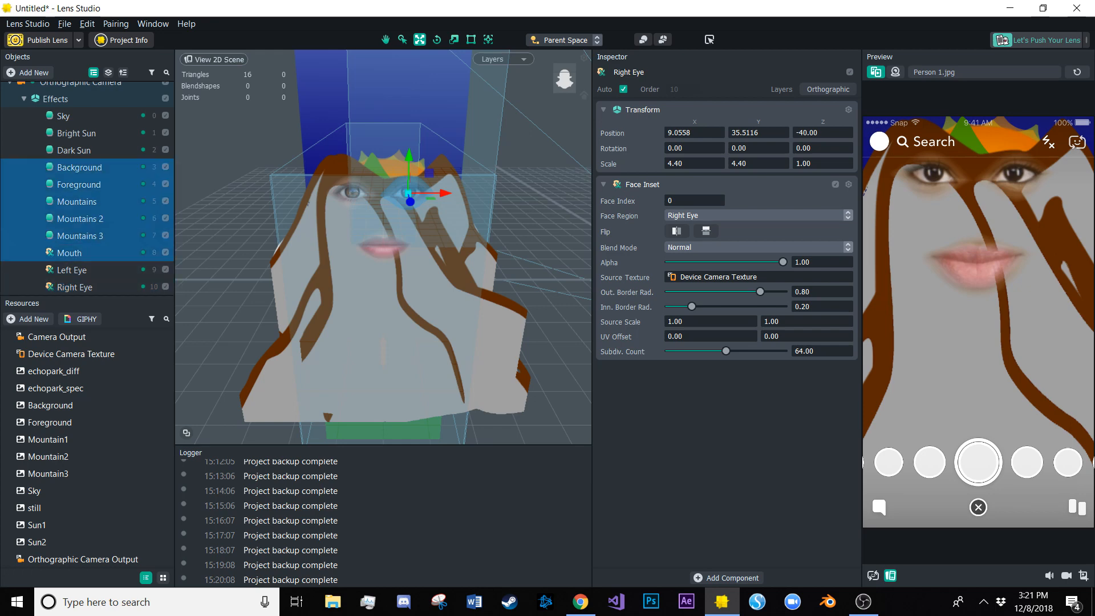
click(86, 270)
click(80, 287)
shift+click(74, 253)
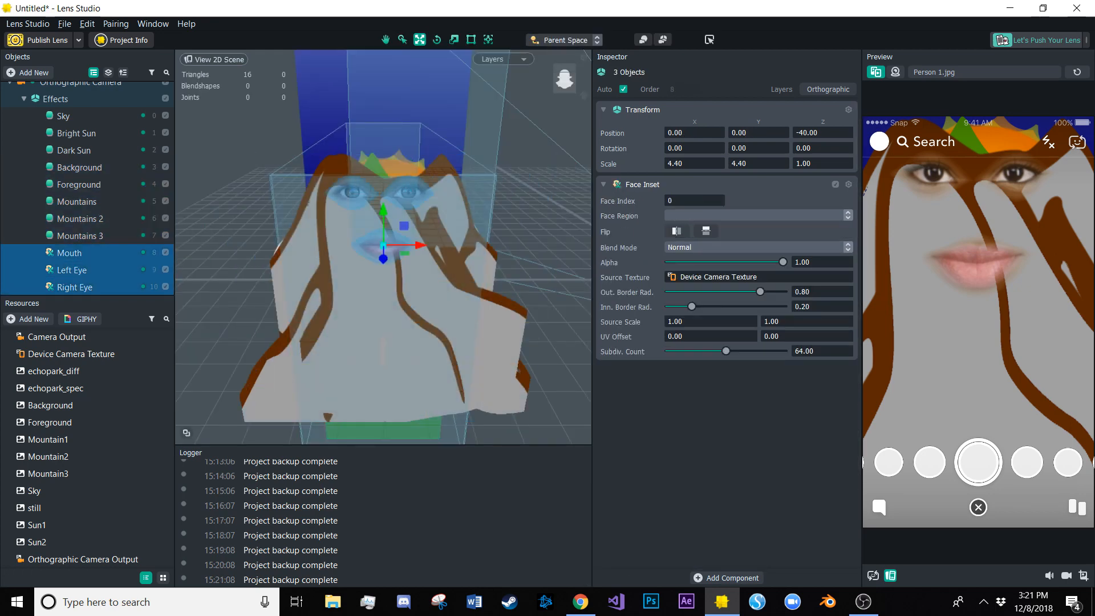
drag(74, 253, 74, 161)
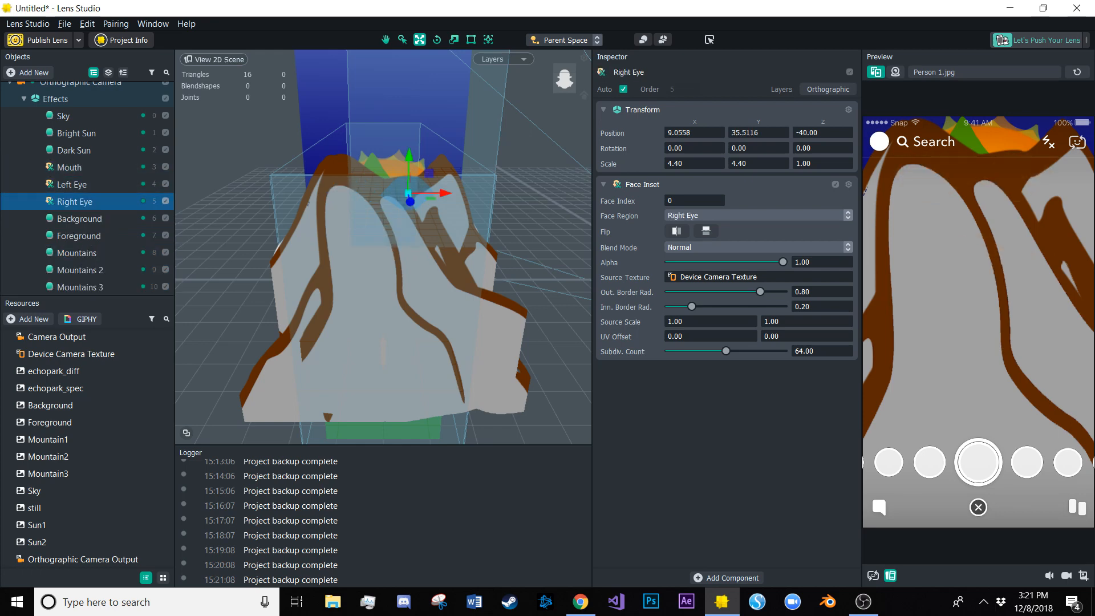
Hide the Background, Foreground and three mountain sprites to check the face on the sun, and show them all again
click(79, 236)
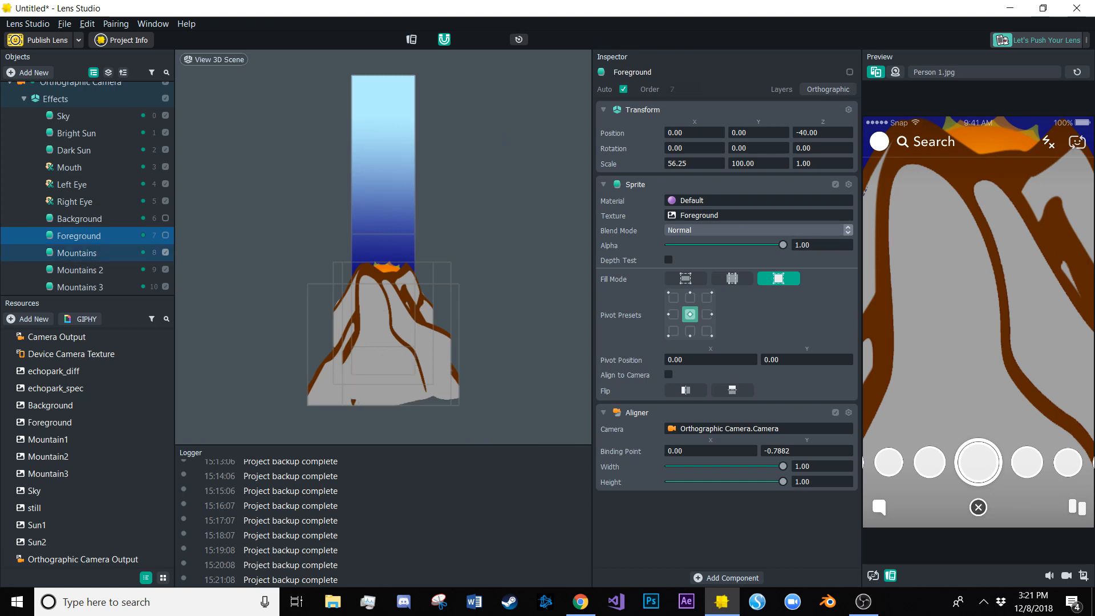
click(166, 269)
click(165, 286)
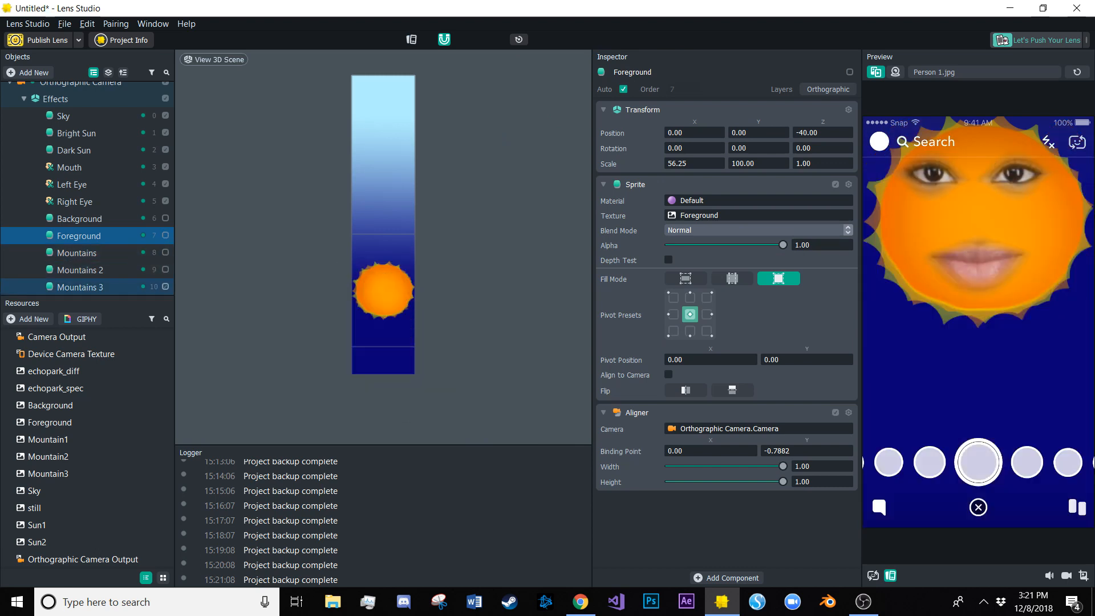
click(166, 286)
click(166, 269)
click(166, 252)
click(166, 235)
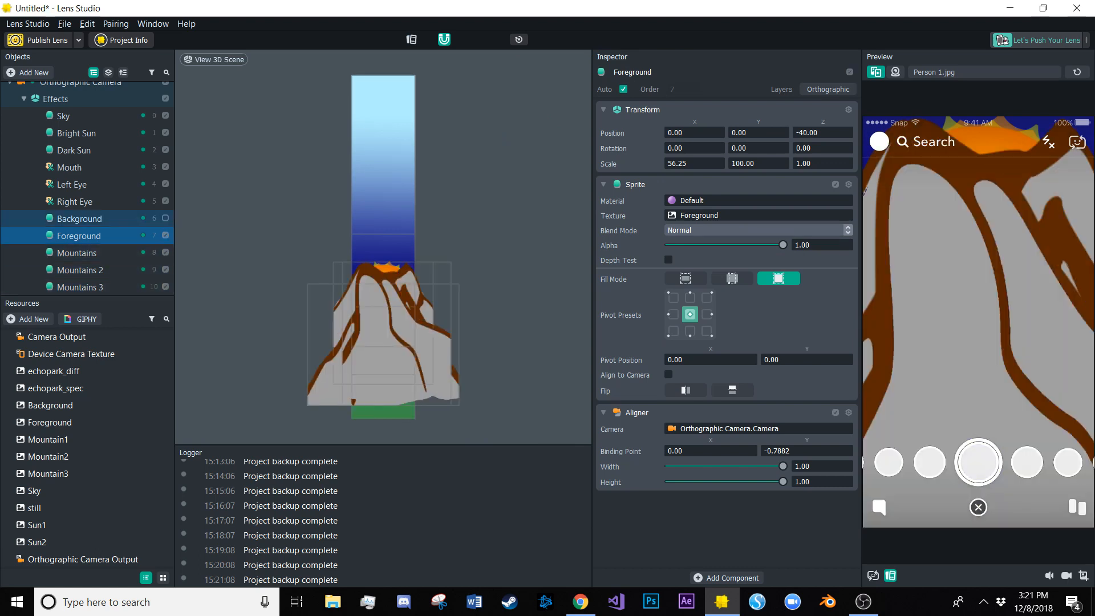
click(80, 218)
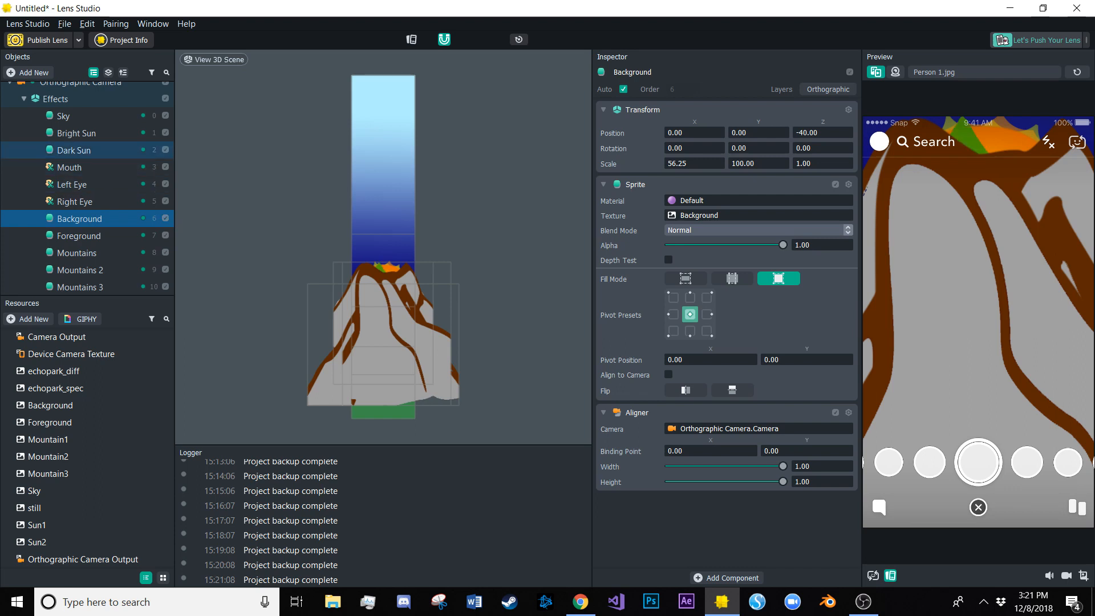
Collapse the Orthographic Camera group and add a TweenTransform script below the fadeSun tween on the Tweens object
scroll(85, 200, up, 2)
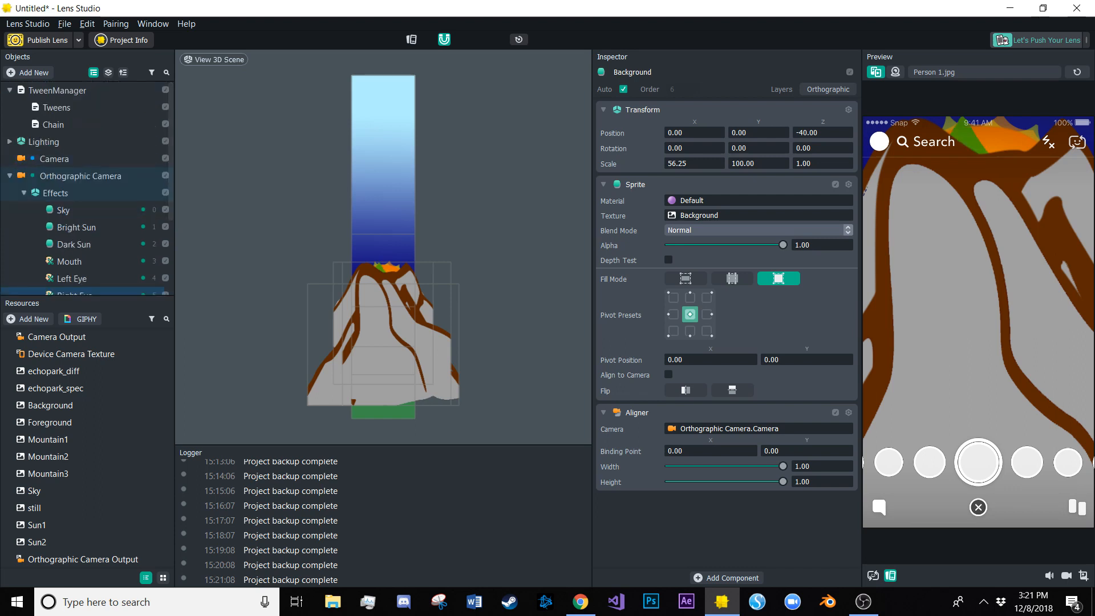
click(10, 176)
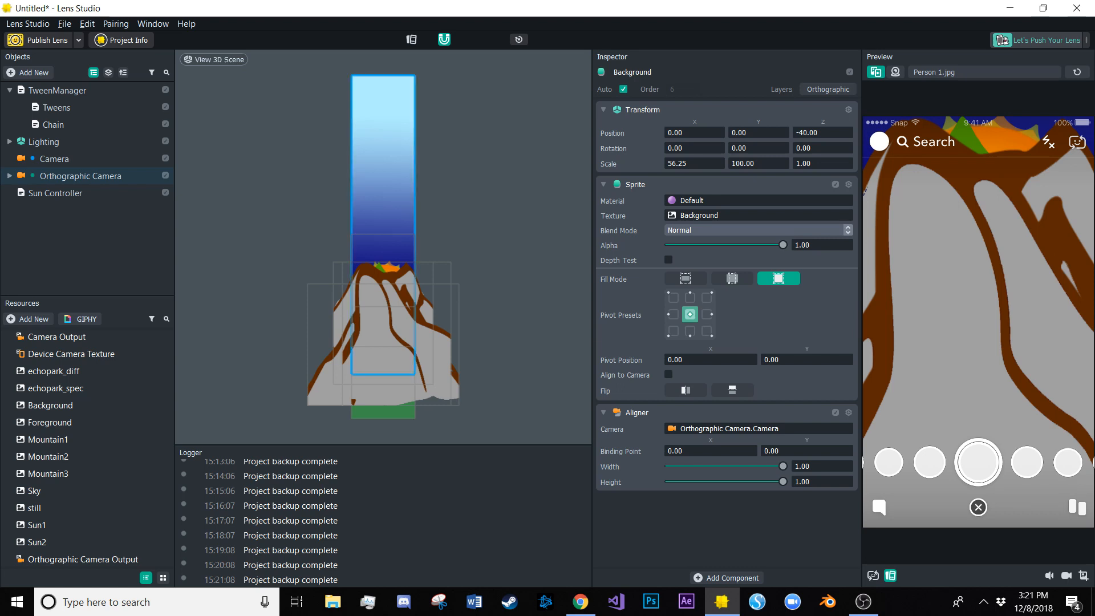
click(56, 107)
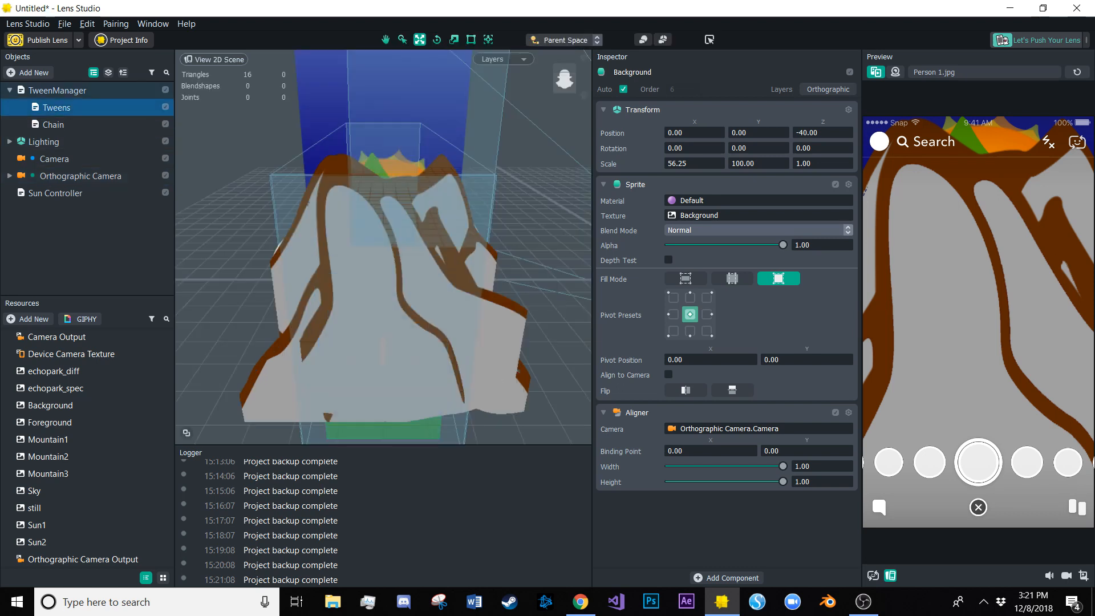
scroll(727, 325, down, 15)
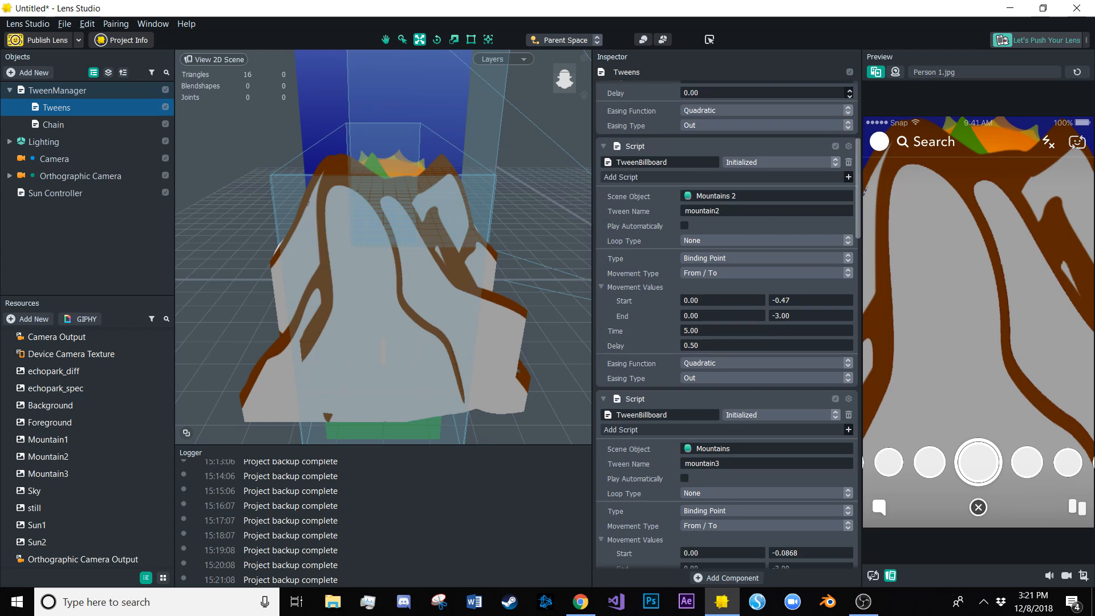
scroll(727, 325, down, 10)
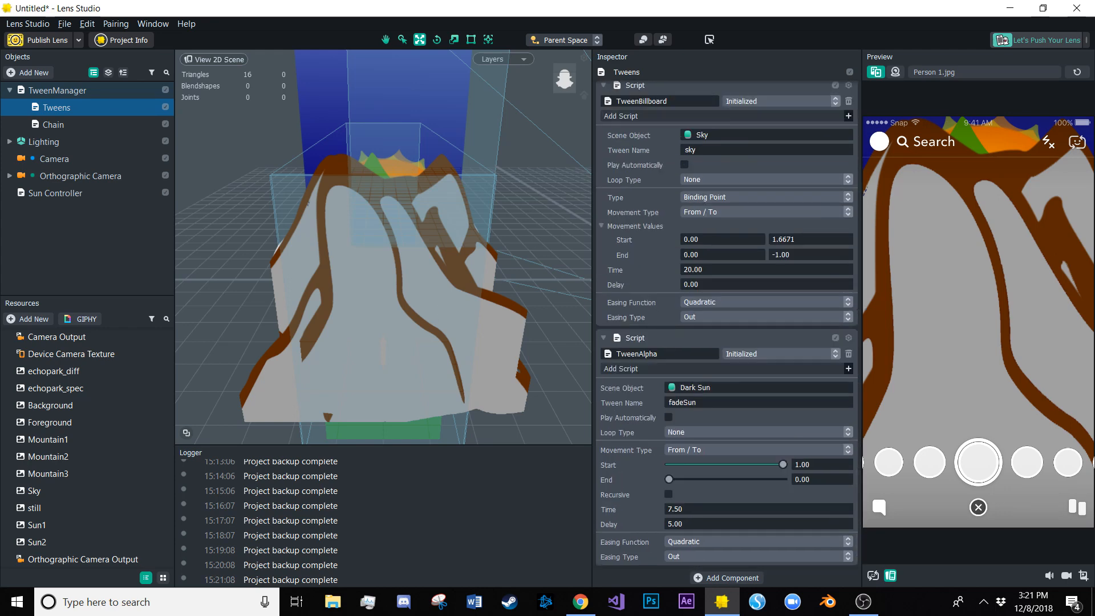
scroll(86, 456, down, 4)
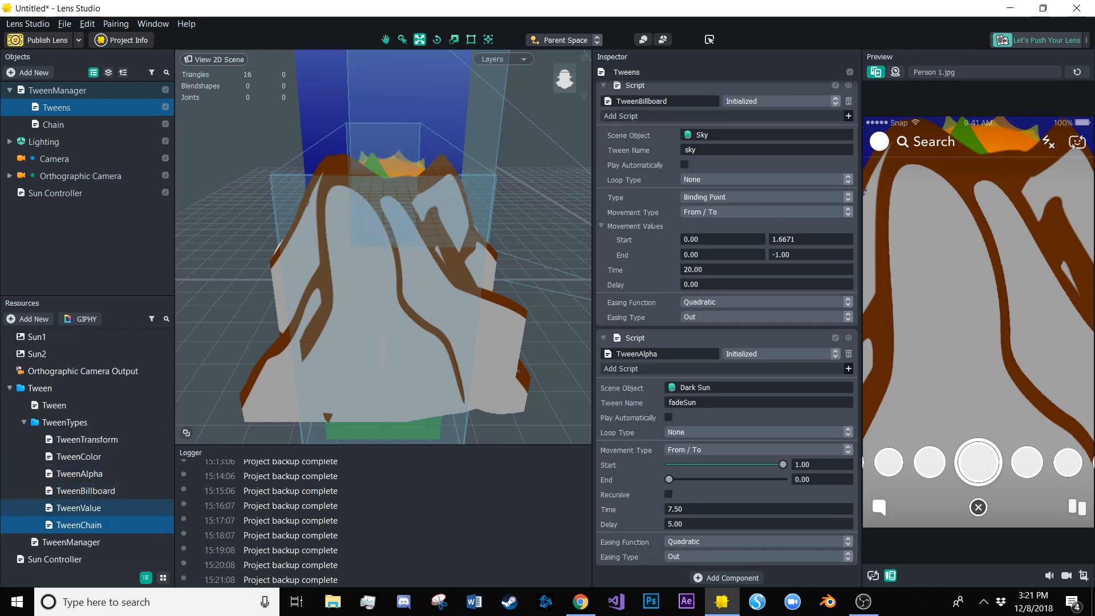
click(87, 439)
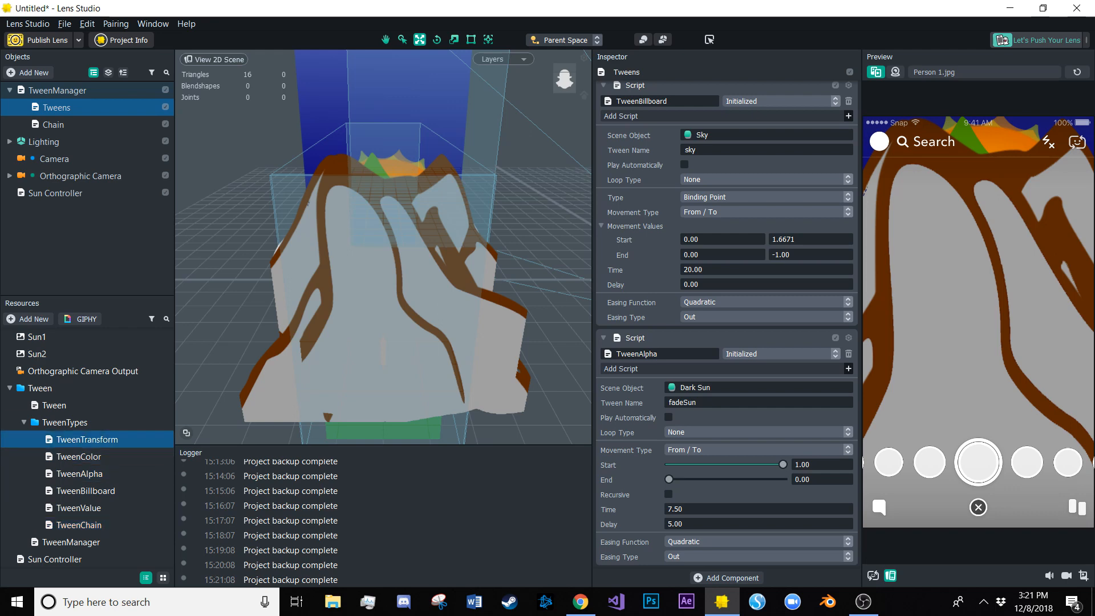
scroll(727, 373, down, 5)
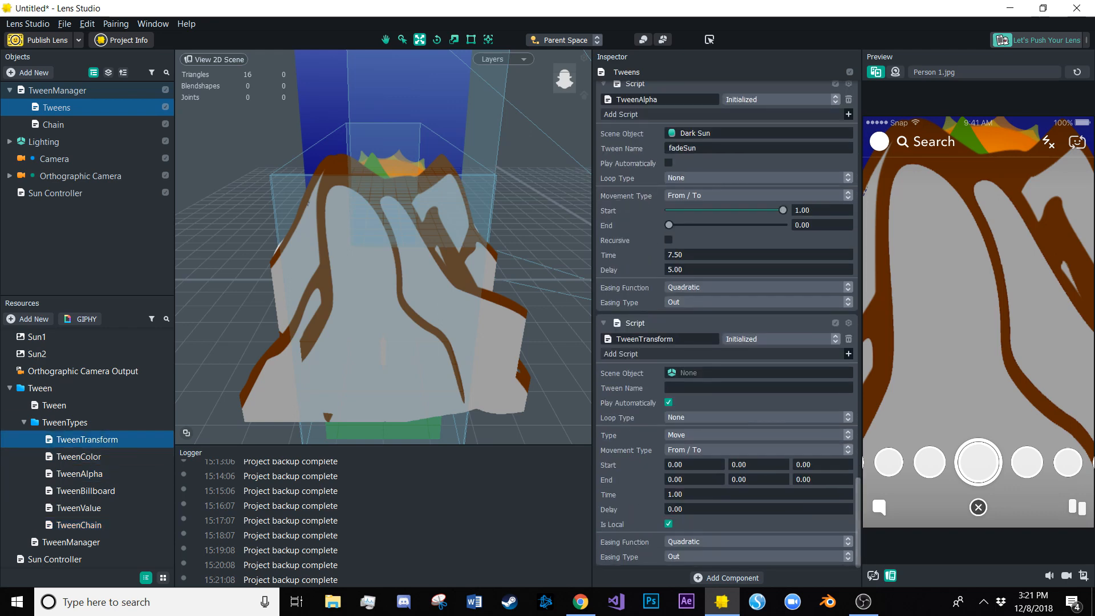
Assign Left Eye as the scene object of the new TweenTransform script
click(742, 373)
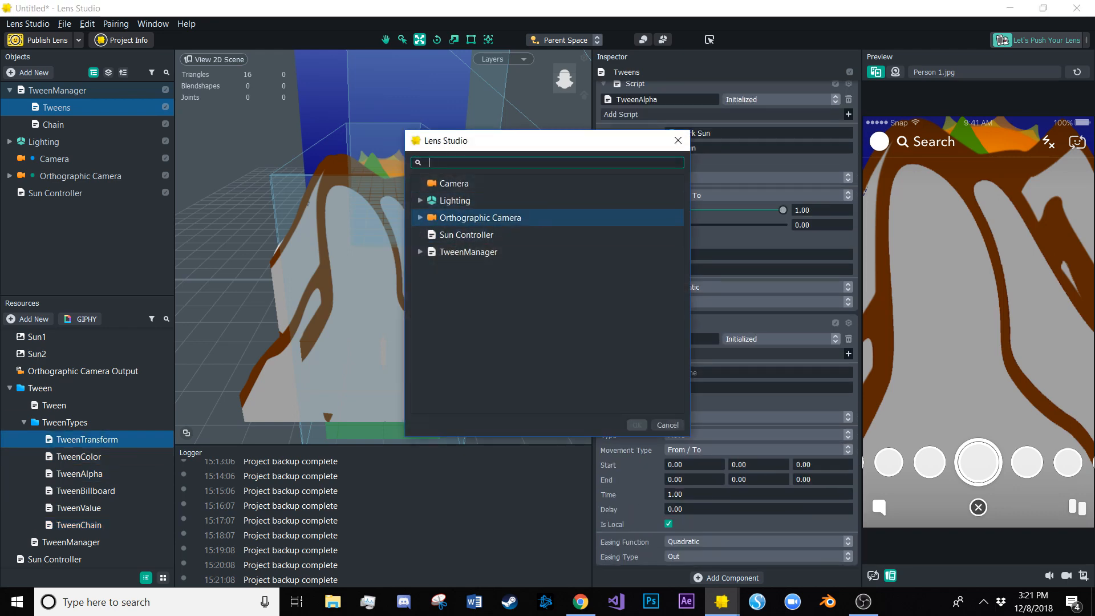
click(420, 218)
click(434, 234)
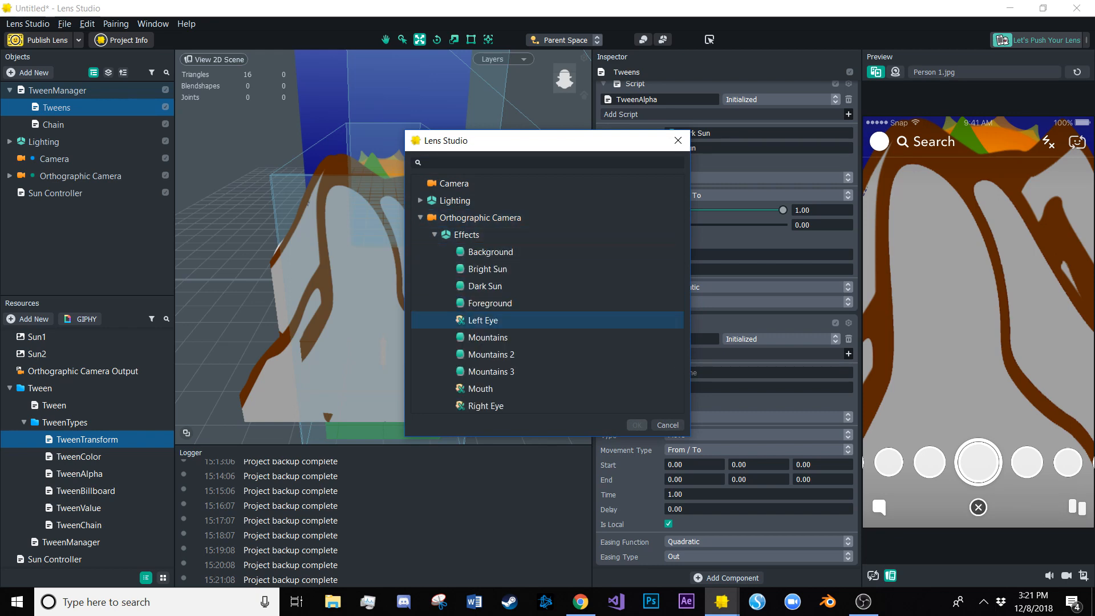
scroll(484, 320, down, 3)
double_click(483, 269)
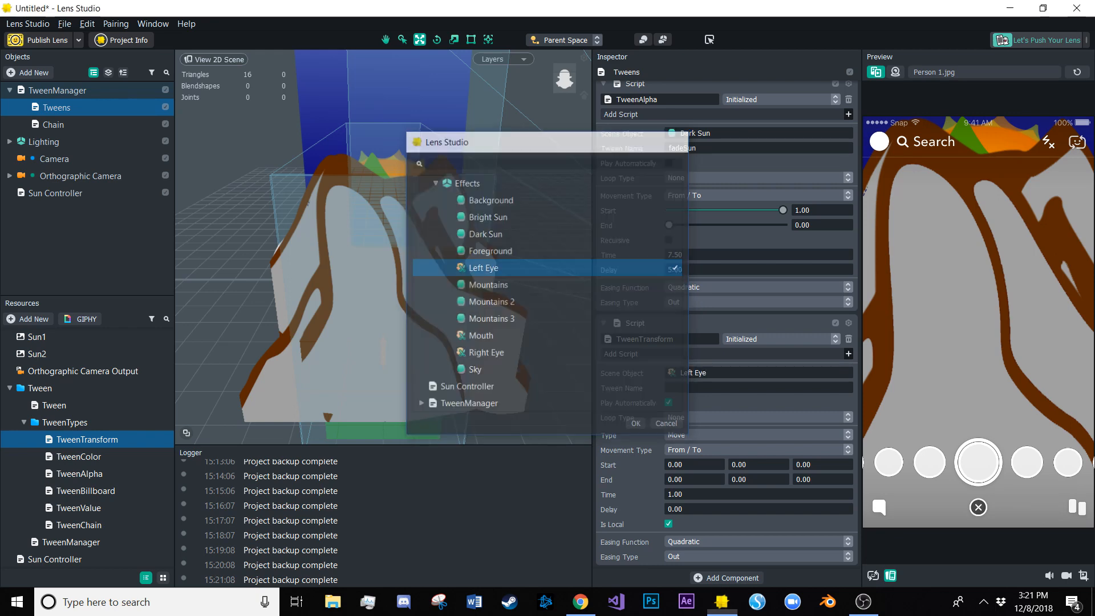
Name the Left Eye tween leftEye and turn off its automatic playback
click(720, 388)
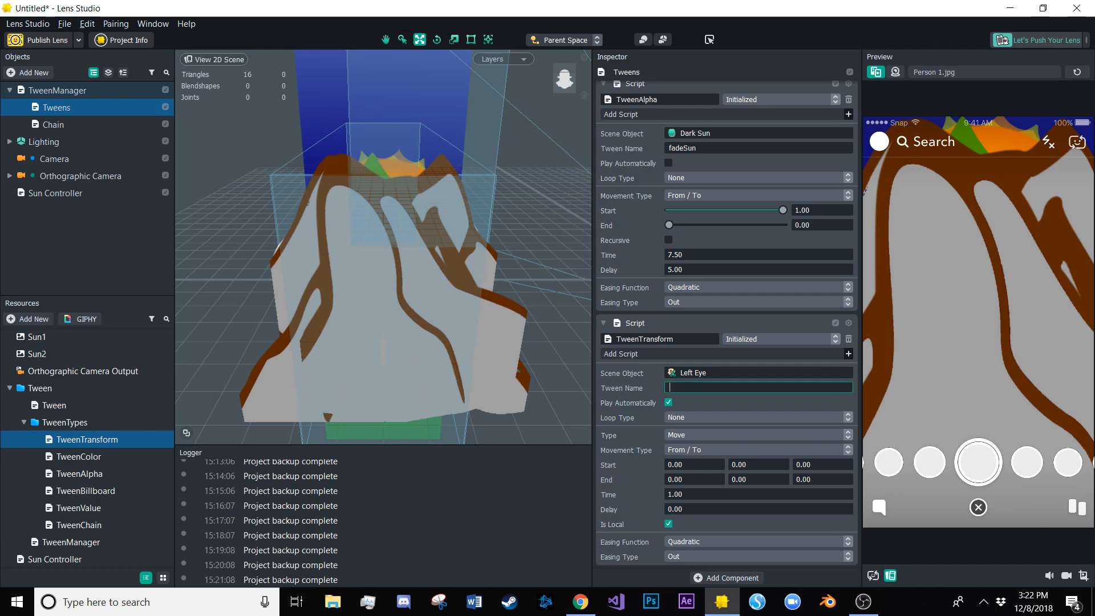
text(leftEye)
key(Return)
click(668, 403)
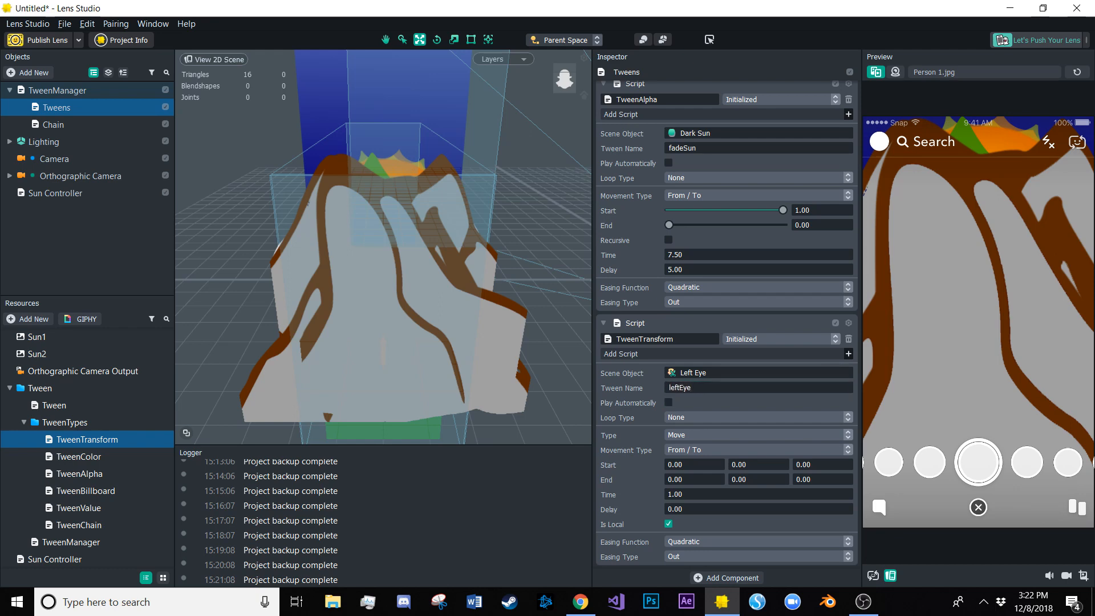
click(668, 403)
Copy the Left Eye's X position, -11.4723, into the start and end X values of the leftEye tween
click(10, 175)
key(ctrl+z)
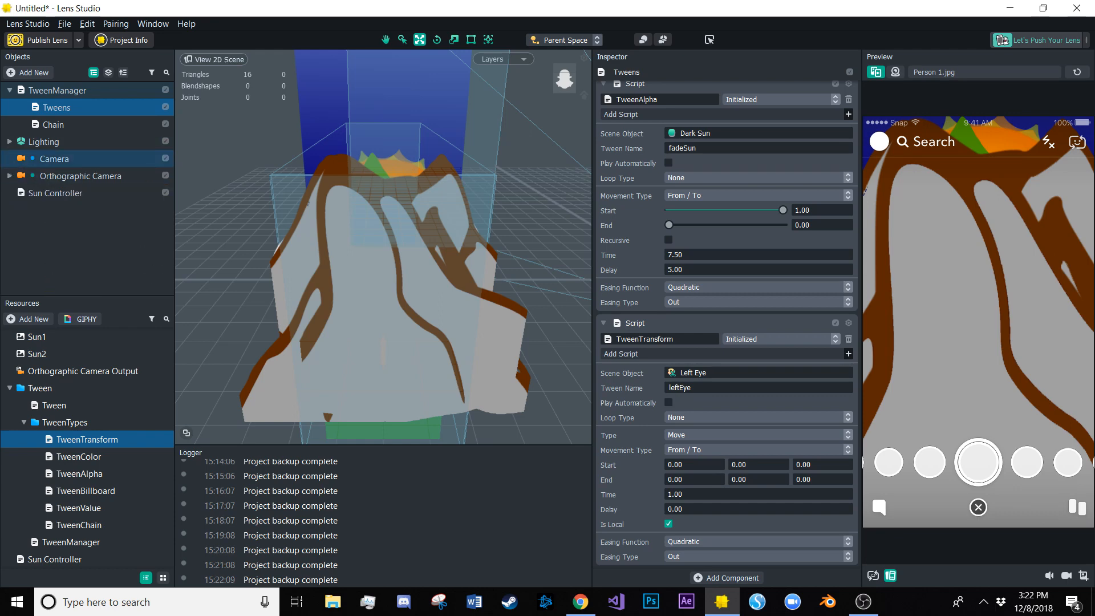
click(10, 175)
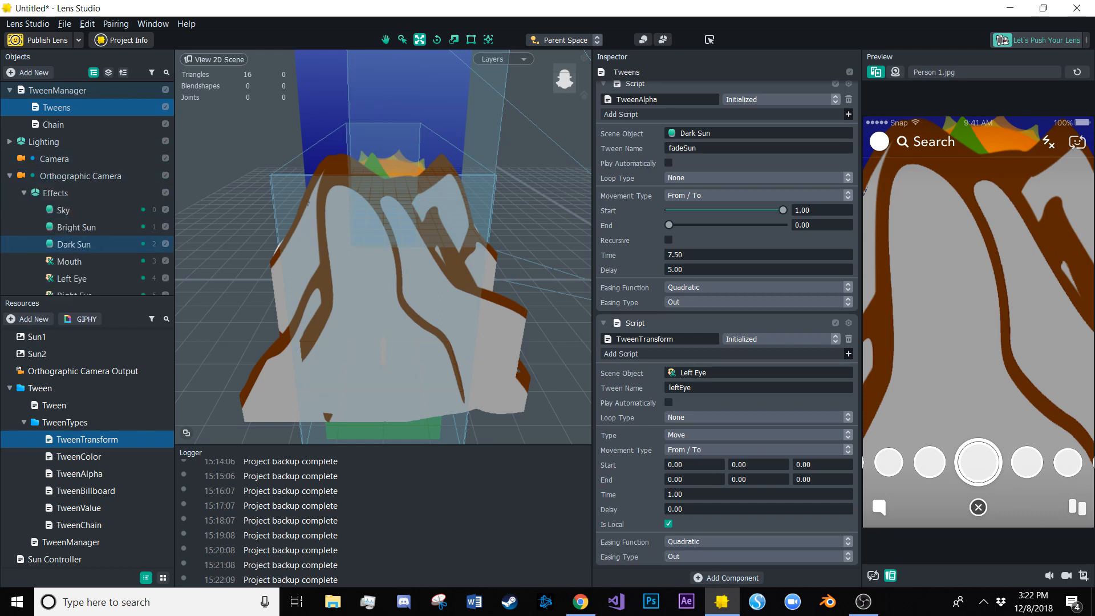
scroll(86, 244, down, 3)
click(74, 231)
scroll(86, 230, up, 3)
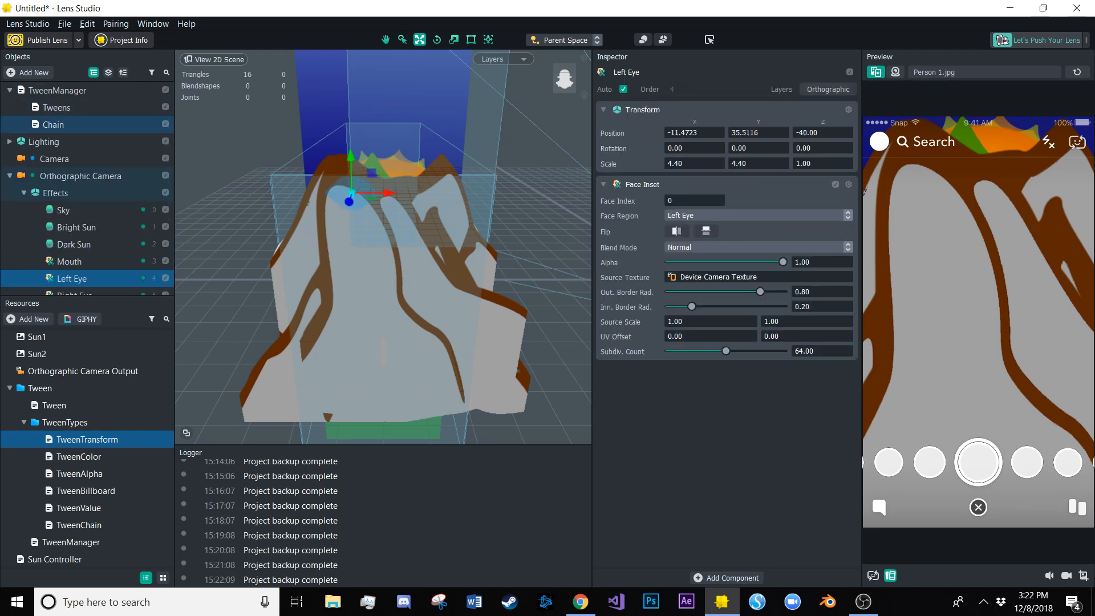
click(56, 107)
scroll(724, 342, down, 5)
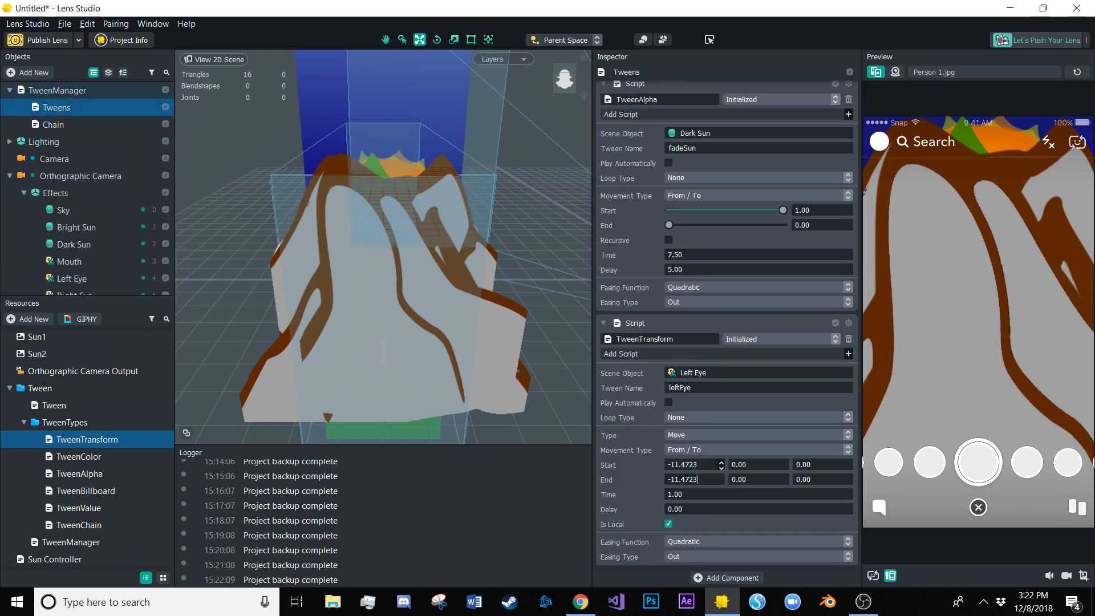
Copy the Left Eye's Y position, 35.5116, into the end Y value of the leftEye tween
scroll(85, 183, down, 3)
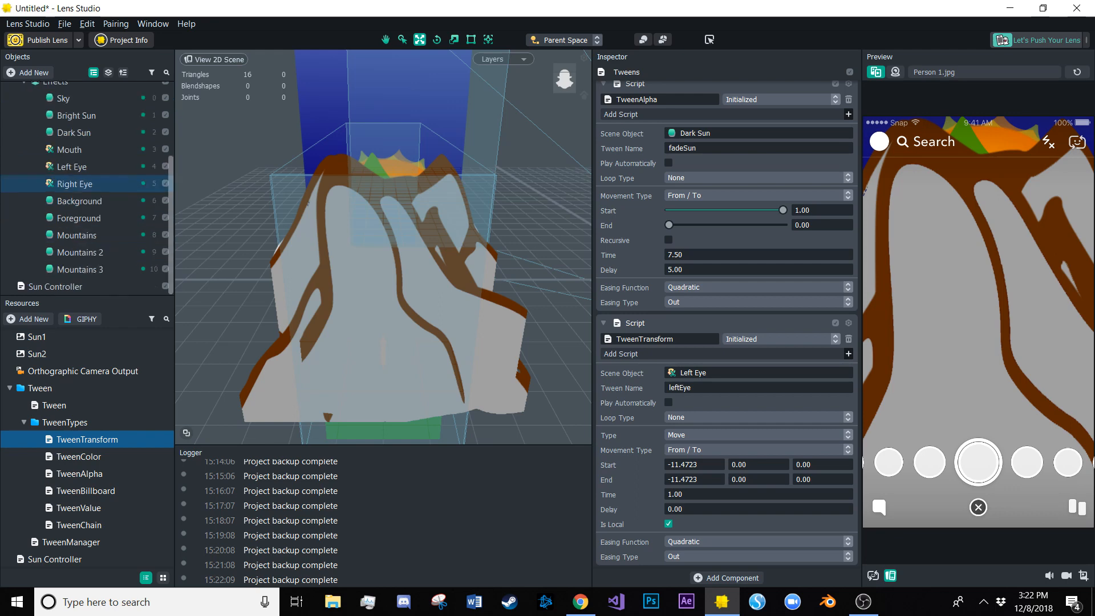
click(72, 167)
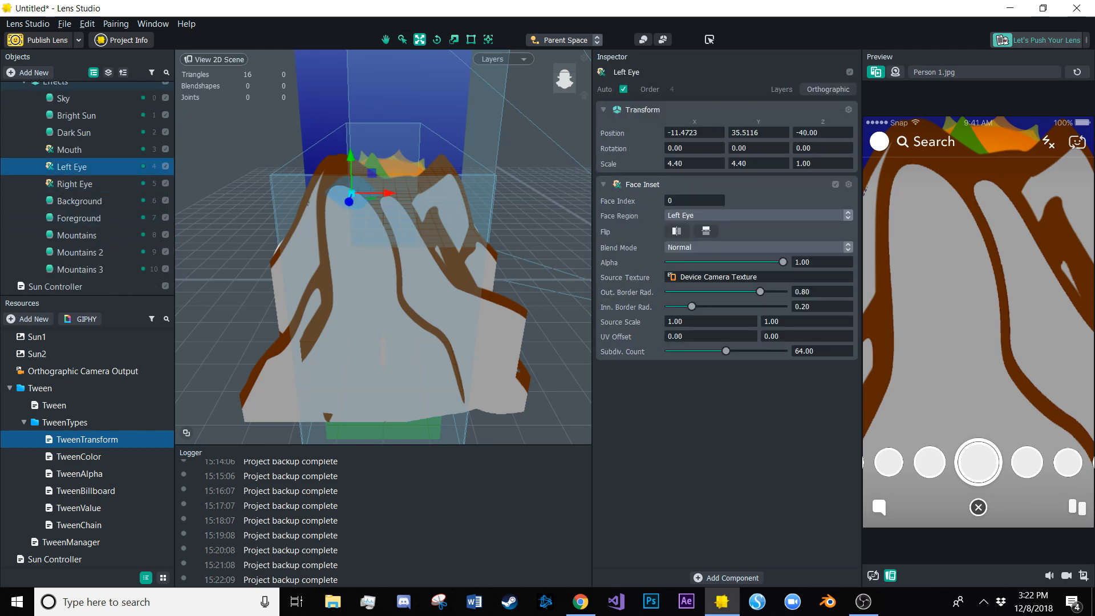
drag(763, 133, 719, 133)
key(ctrl+c)
scroll(85, 188, up, 5)
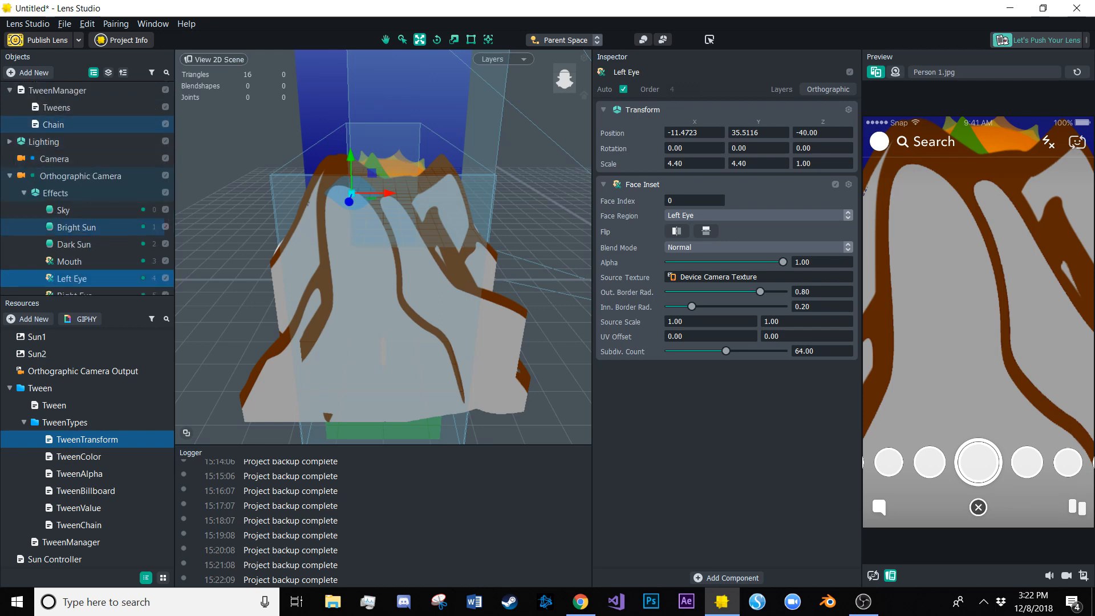
click(56, 107)
scroll(850, 508, down, 15)
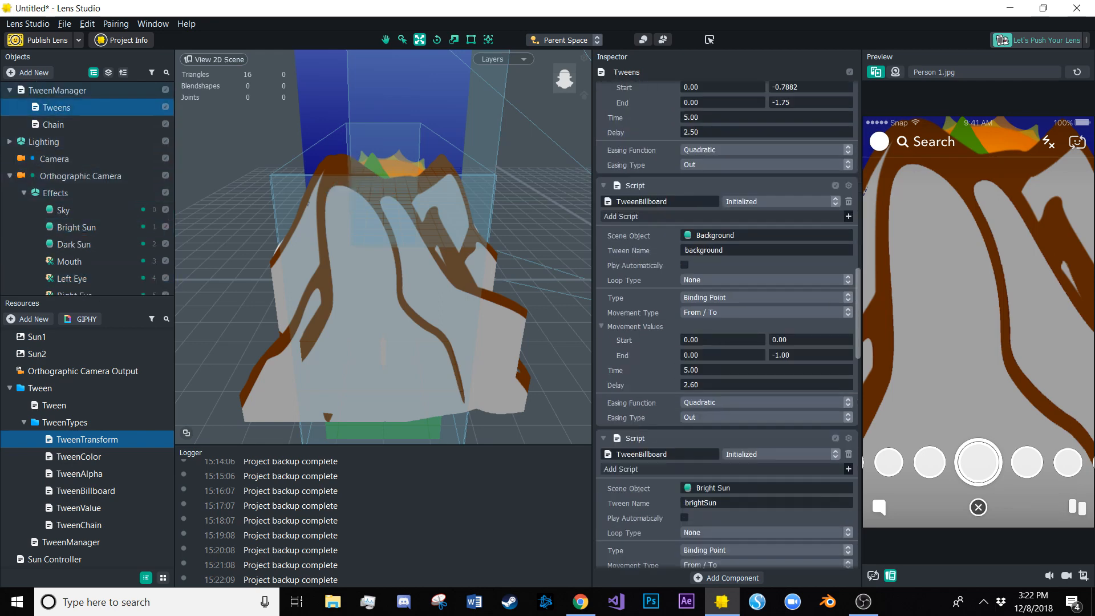
click(754, 465)
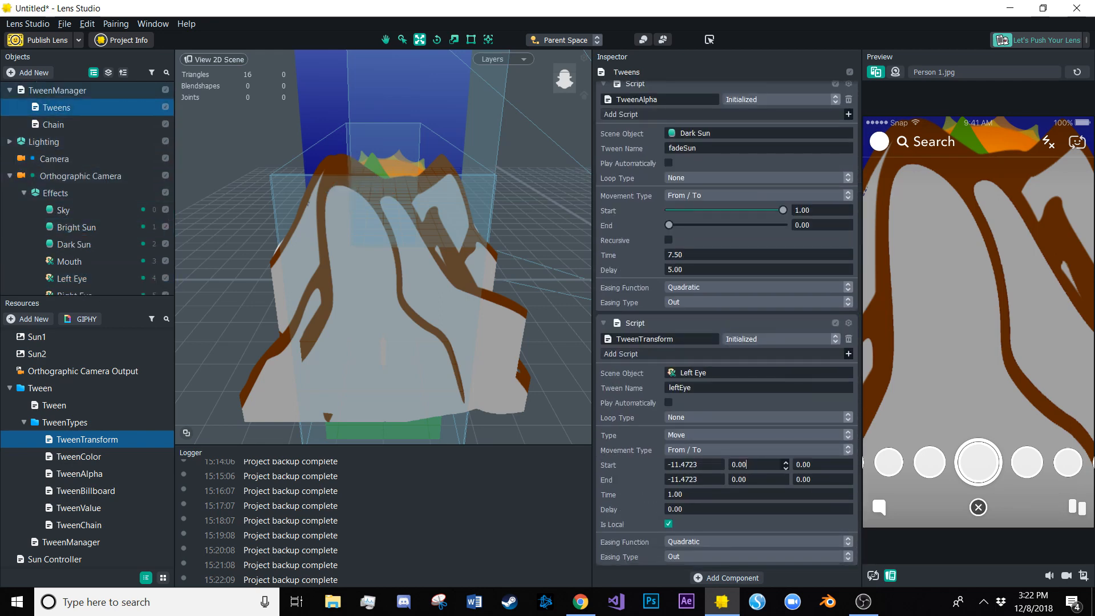
double_click(740, 479)
key(ctrl+v)
Set the leftEye tween's start and end Z to -40 and its start Y to 10
double_click(803, 465)
text(-40)
drag(813, 479, 783, 469)
text(-40)
key(Return)
double_click(744, 465)
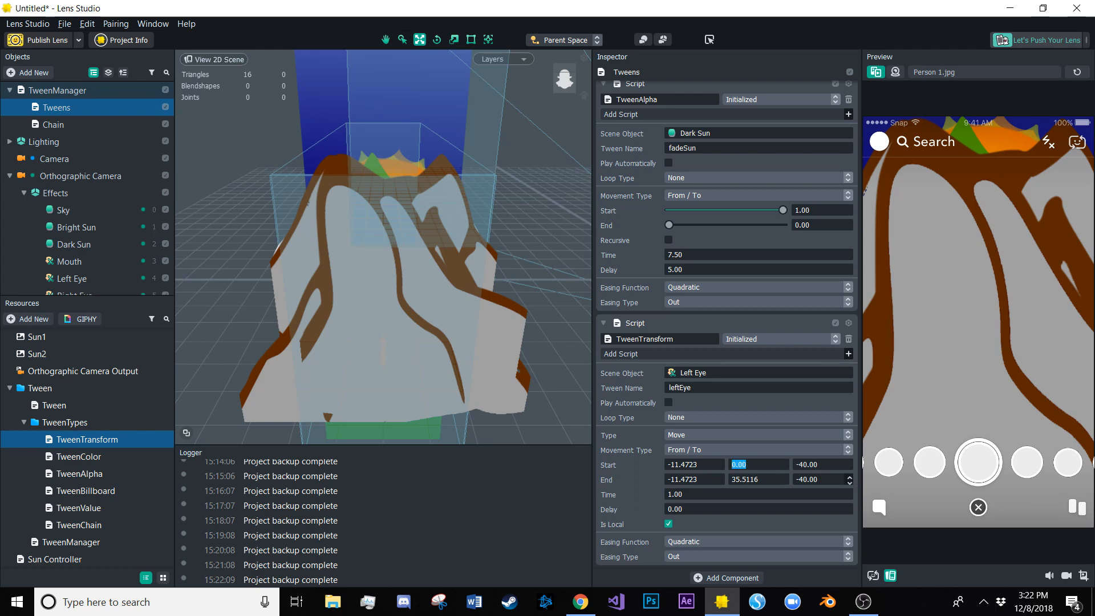
text(10)
Match the leftEye tween's timing to the darkSun tween, with a delay of 3.5 and a time of 5
scroll(727, 325, up, 6)
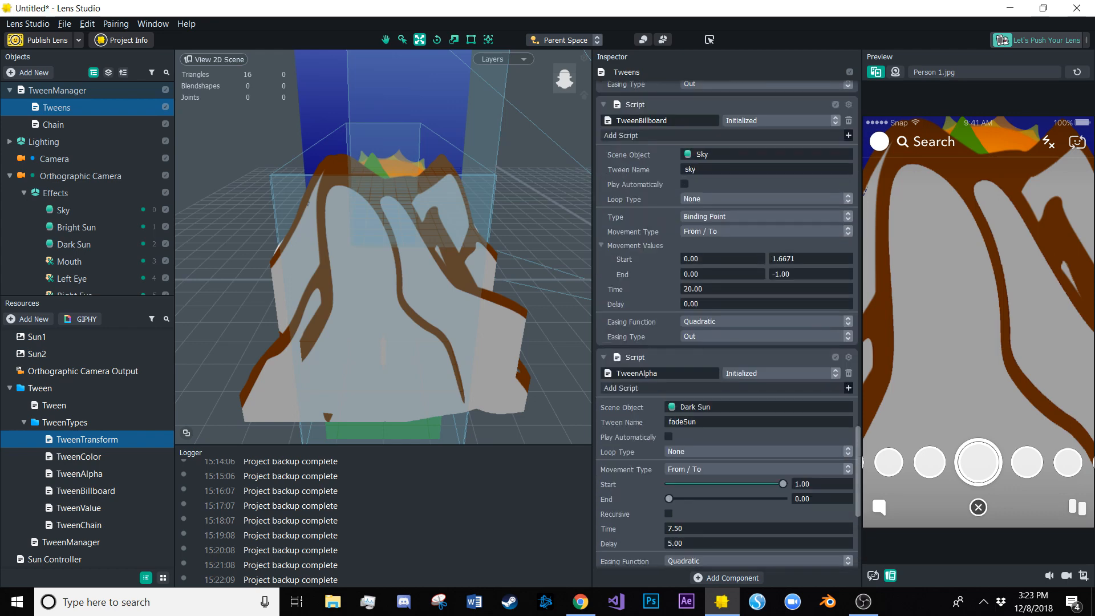
scroll(764, 344, up, 5)
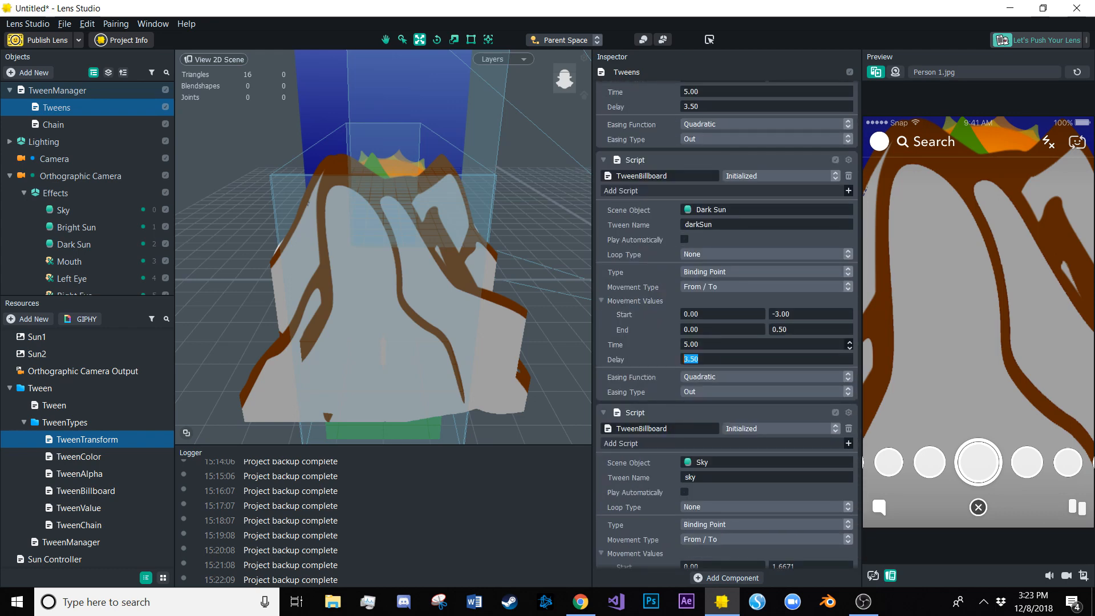
click(691, 344)
scroll(726, 325, down, 9)
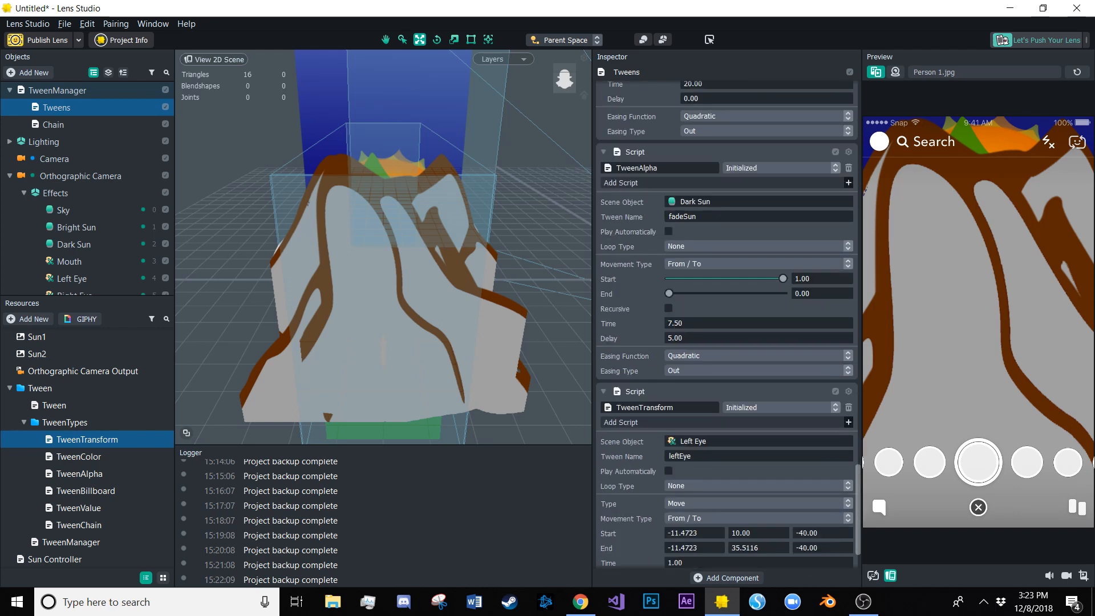
click(849, 509)
text(3.5)
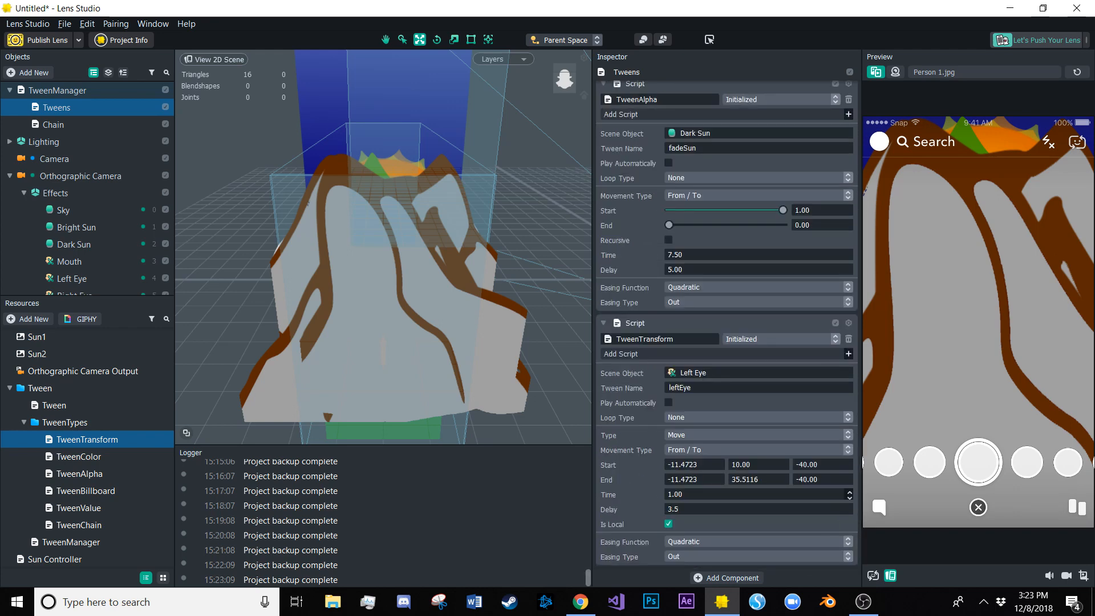
drag(690, 495, 655, 494)
text(5)
key(Return)
Duplicate the leftEye TweenTransform script on the Tweens object and assign Right Eye as the copy's scene object
right_click(752, 331)
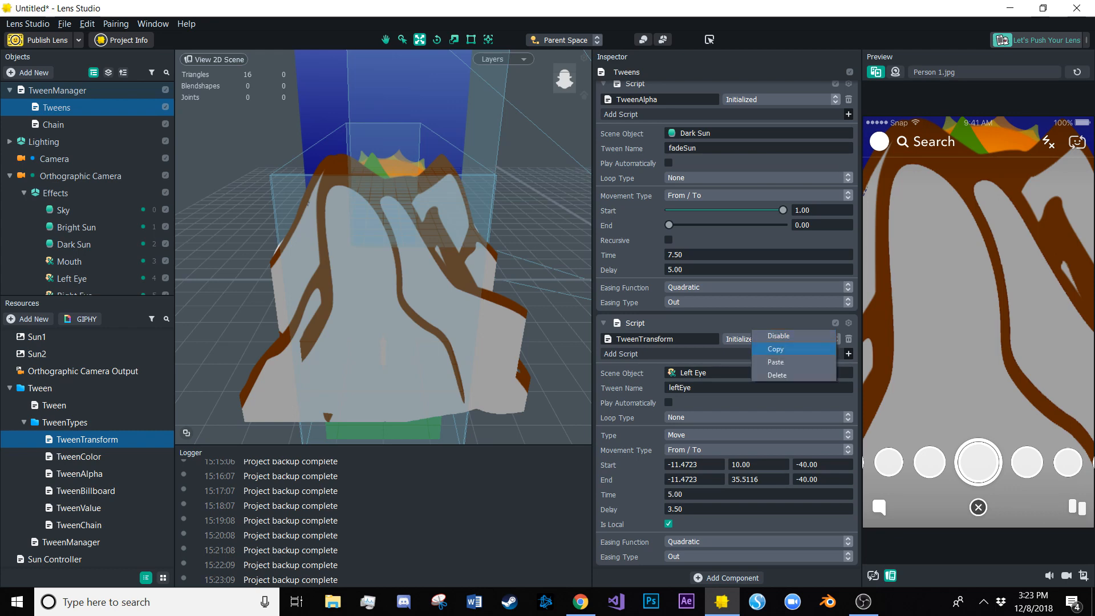
click(775, 348)
right_click(738, 568)
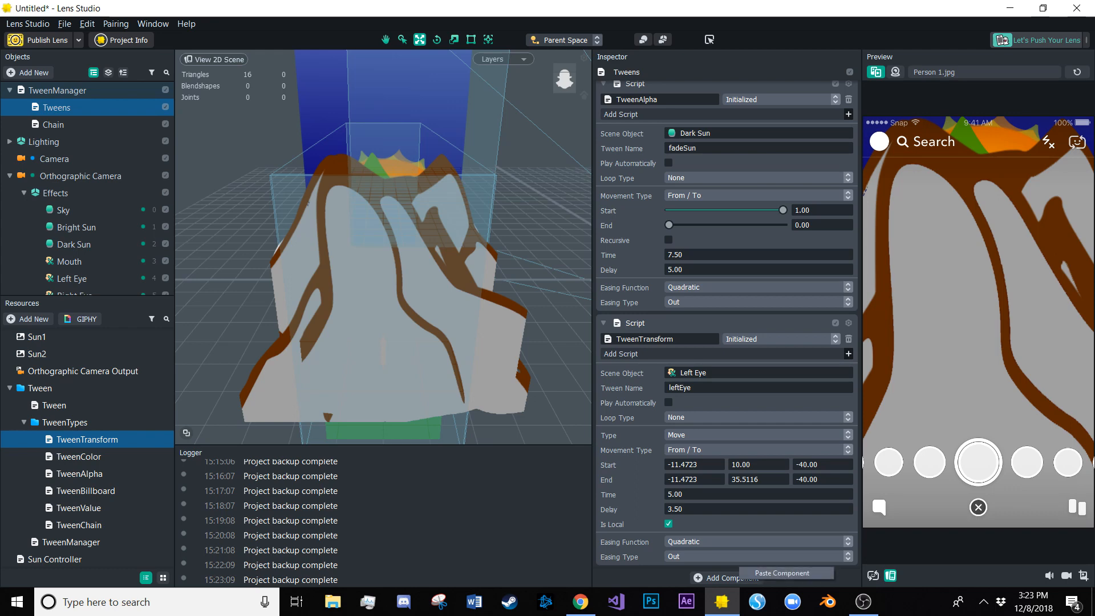
click(761, 575)
scroll(761, 513, down, 5)
click(736, 373)
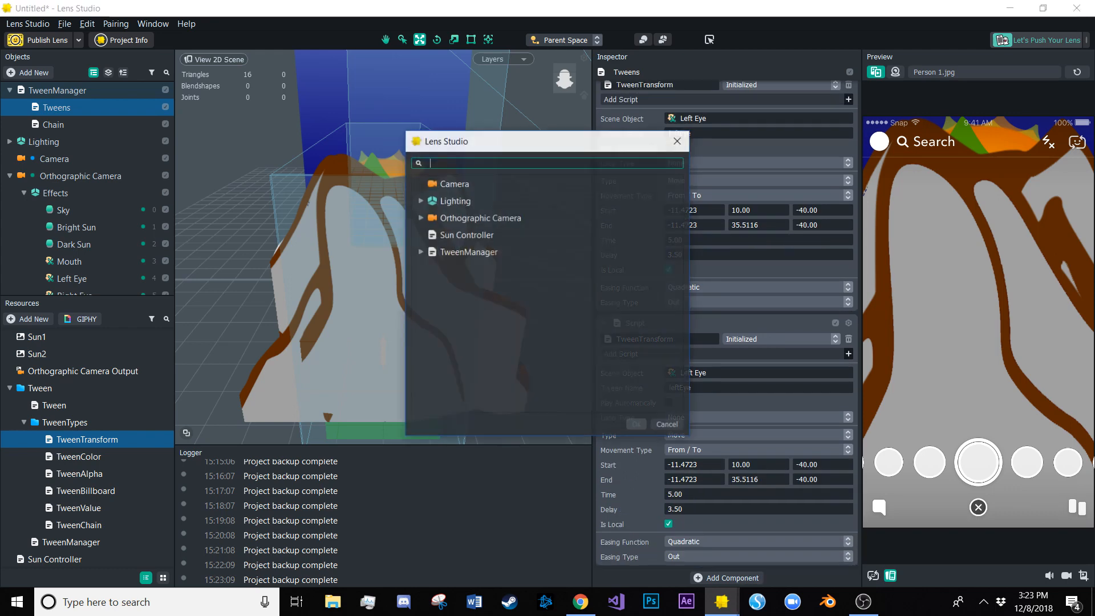
click(421, 218)
click(434, 235)
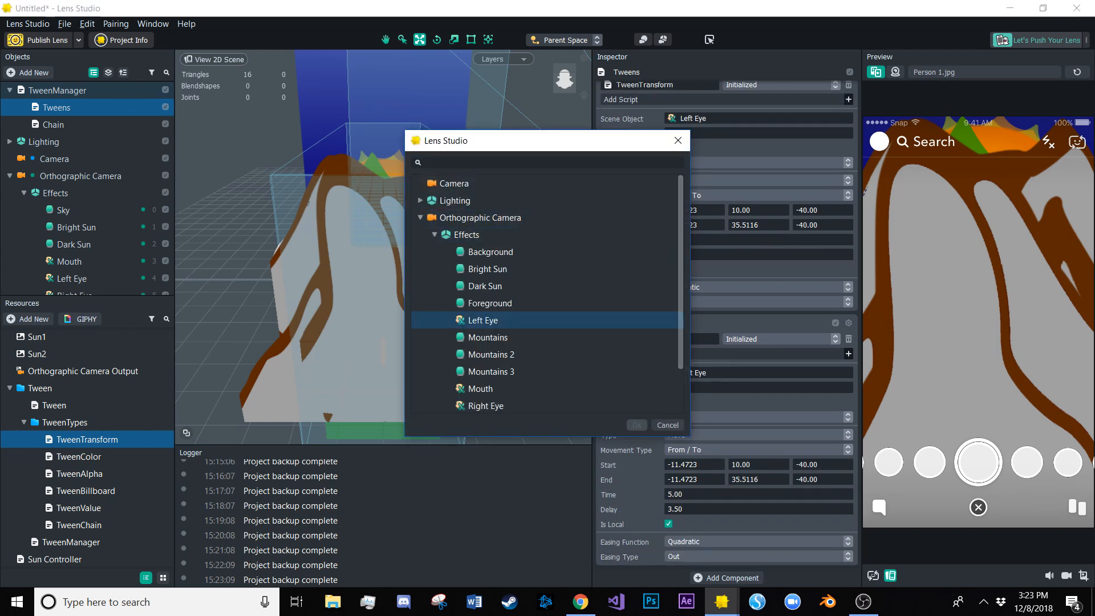
double_click(479, 388)
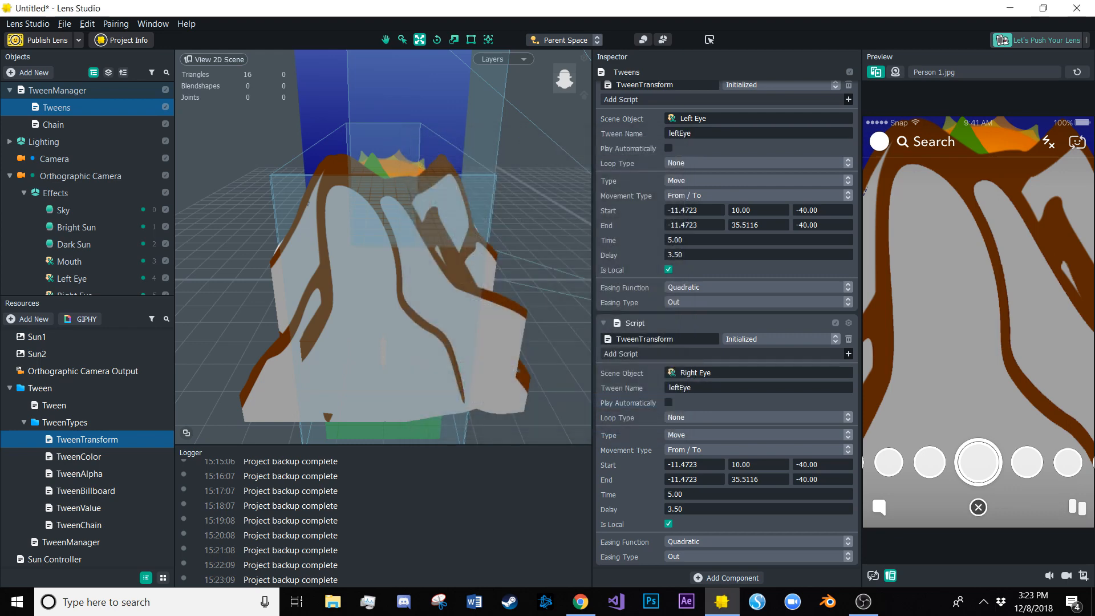
Copy the Right Eye's X position, 9.0558, into the start and end X values of its tween
click(71, 278)
click(71, 292)
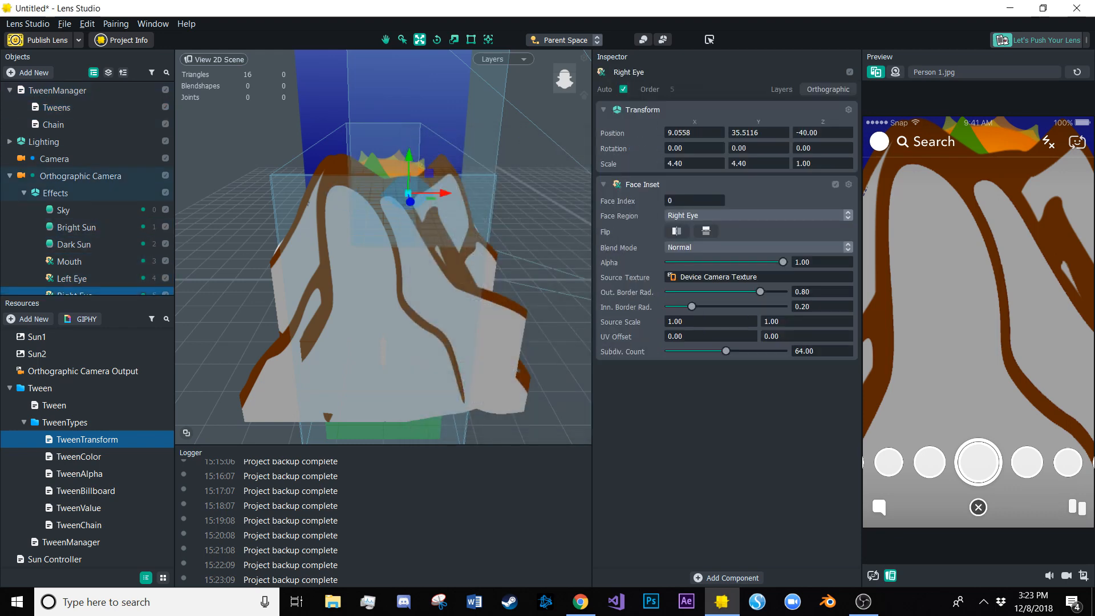
double_click(680, 133)
key(ctrl+c)
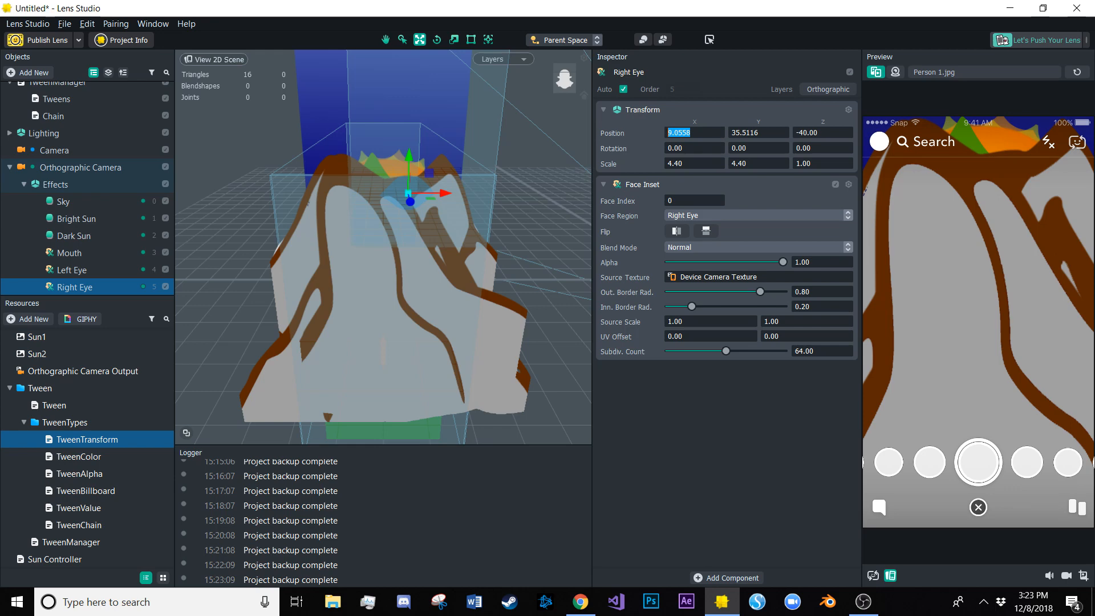
click(56, 98)
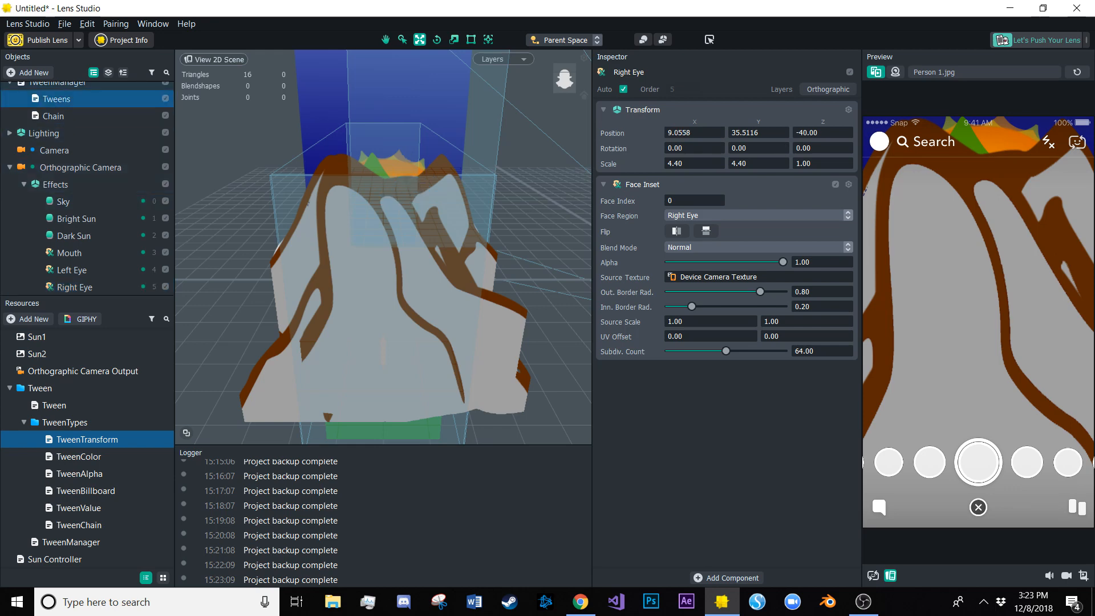
scroll(724, 319, down, 8)
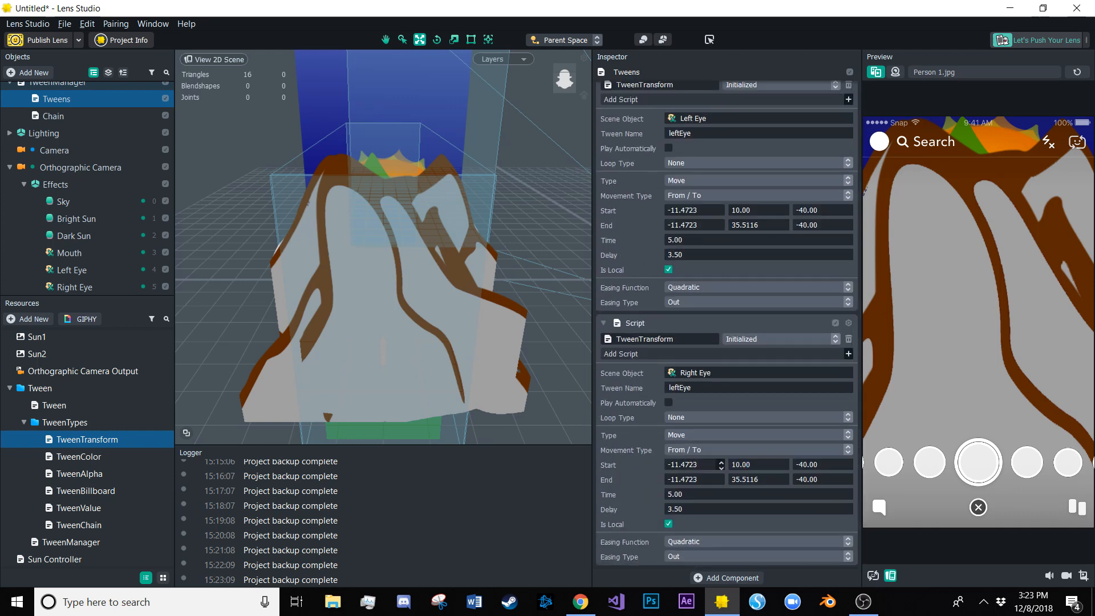
drag(703, 479, 655, 465)
key(ctrl+v)
key(ctrl+v)
Rename the Right Eye's tween as rightEye
drag(697, 388, 660, 387)
text(r)
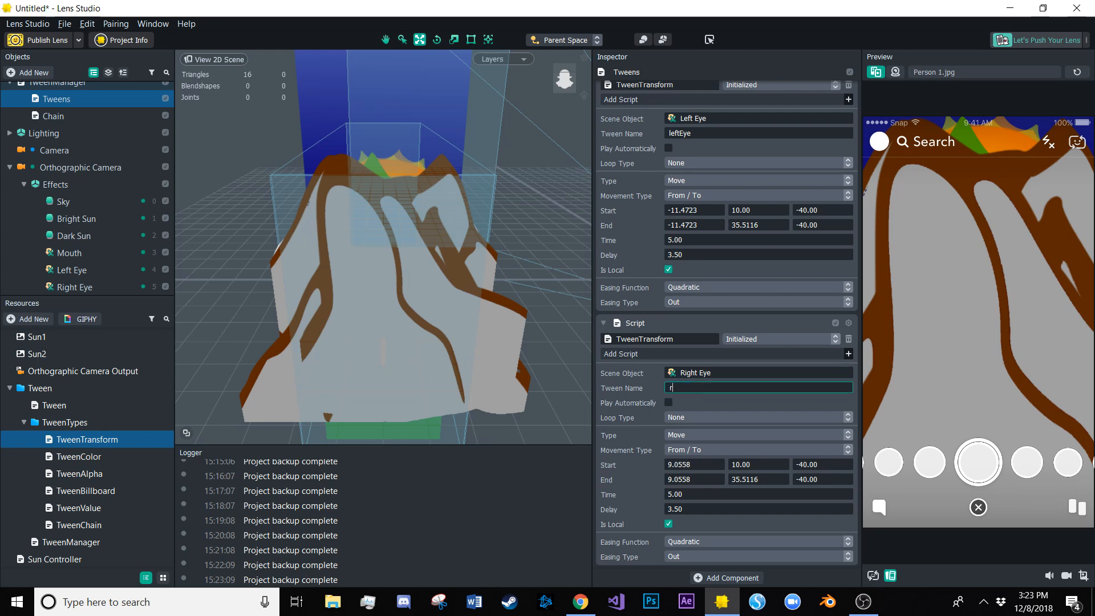
text(ightEye)
click(764, 479)
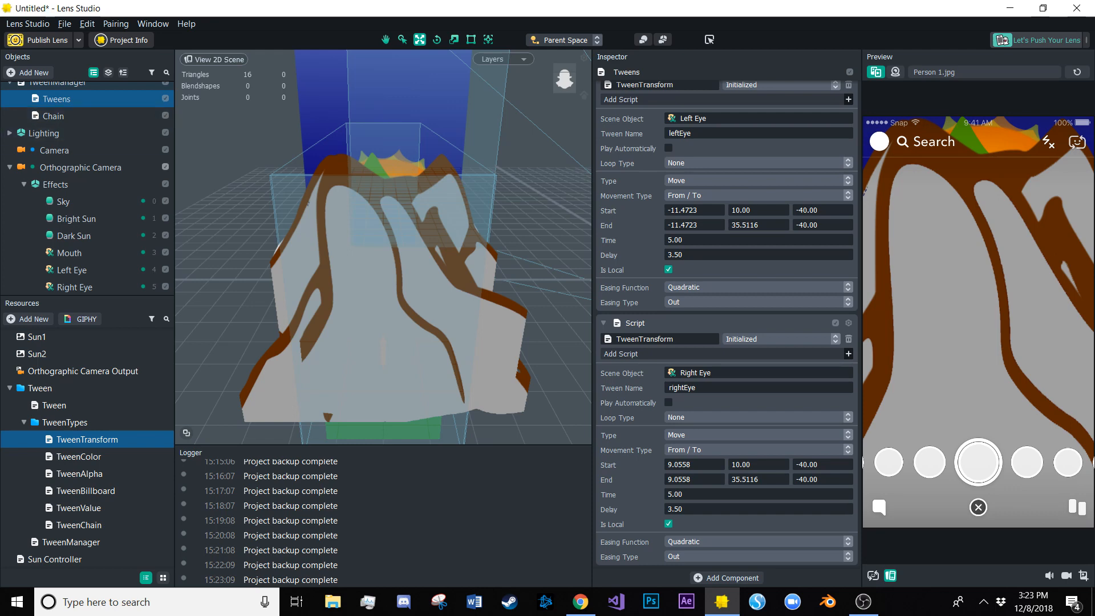
Paste another copy of the leftEye tween below rightEye and assign Mouth as its scene object
scroll(728, 485, down, 5)
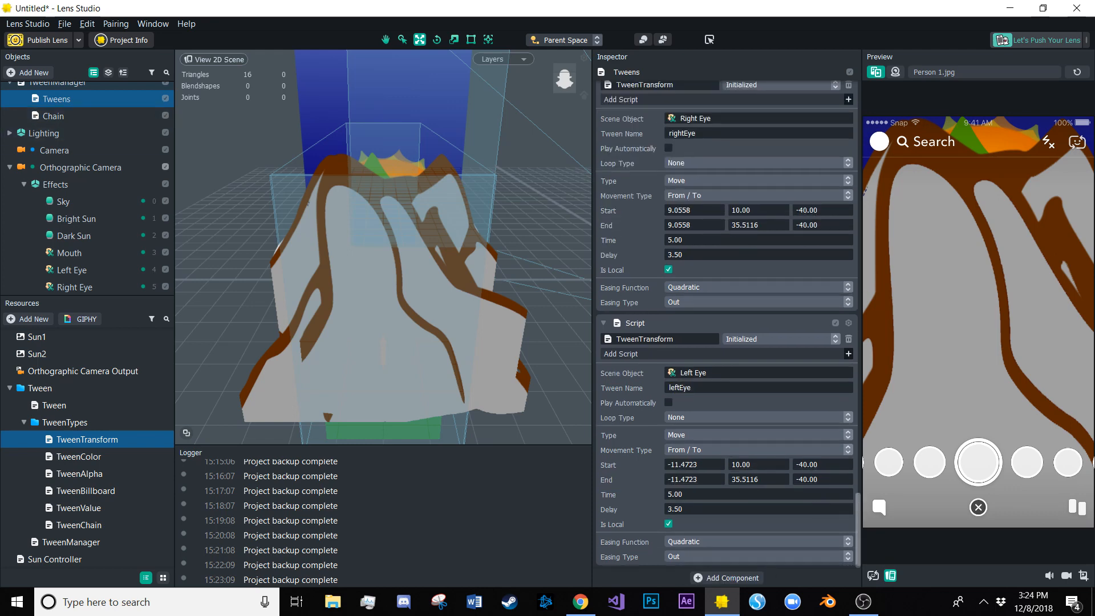
click(758, 372)
click(420, 218)
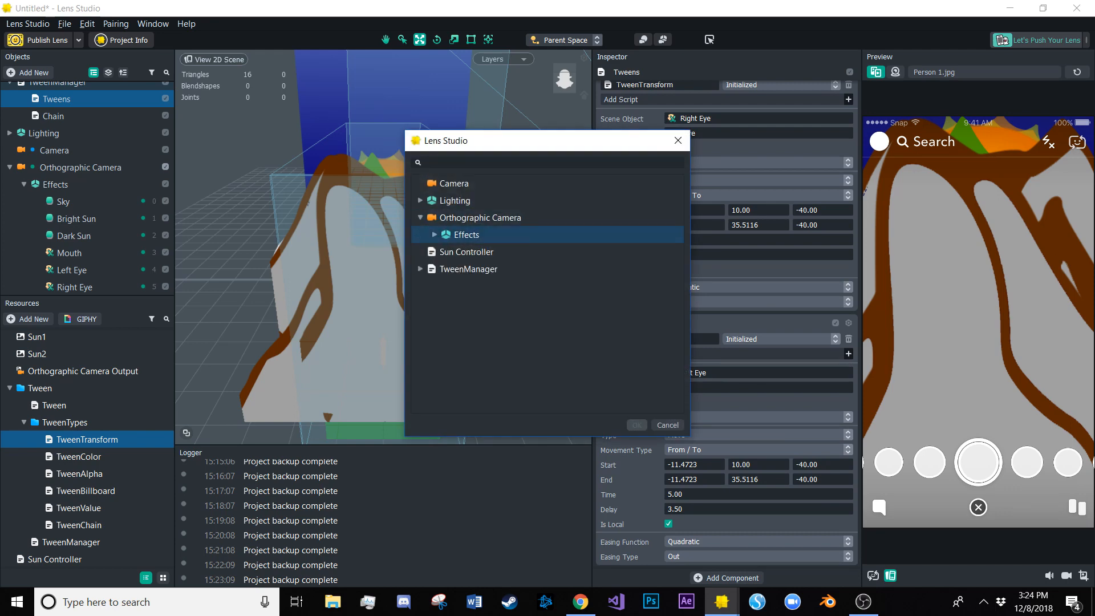
click(434, 234)
double_click(480, 388)
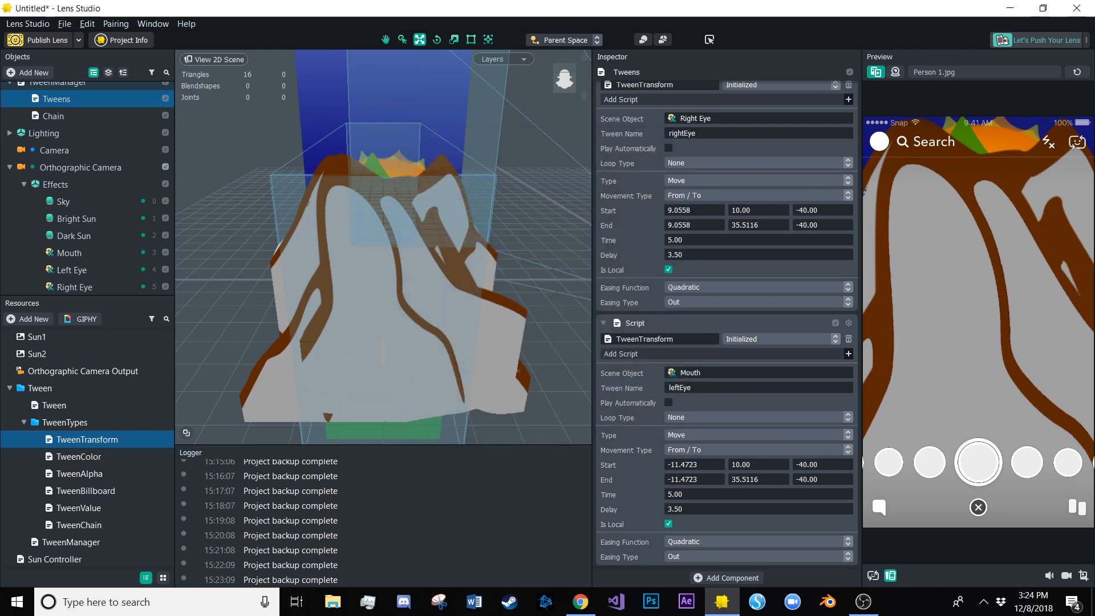
Rename the Mouth's tween as mouth
double_click(680, 387)
text(mouth)
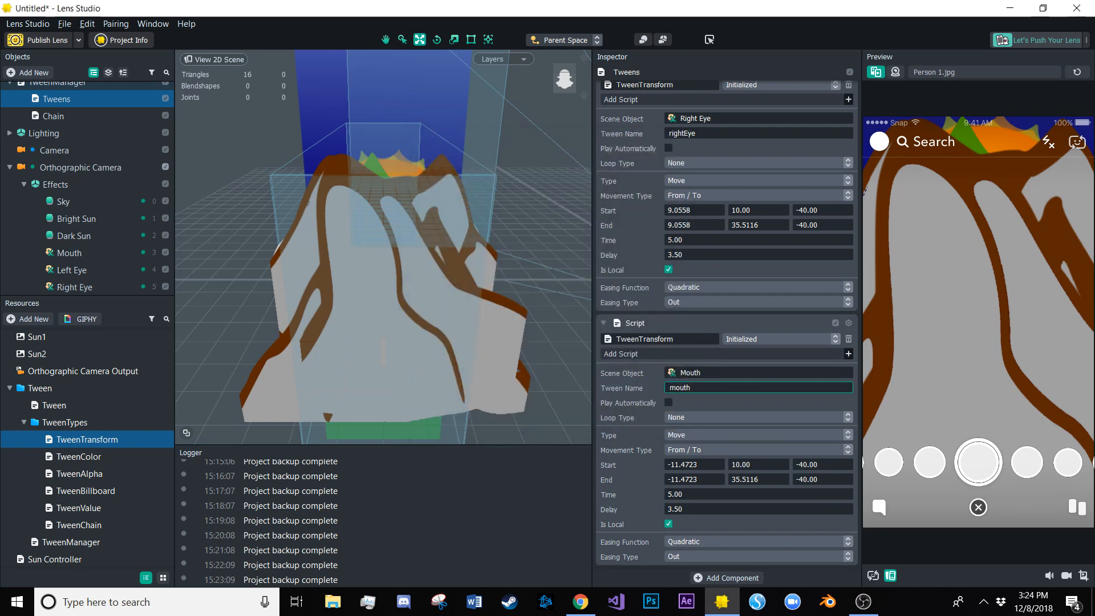
key(Return)
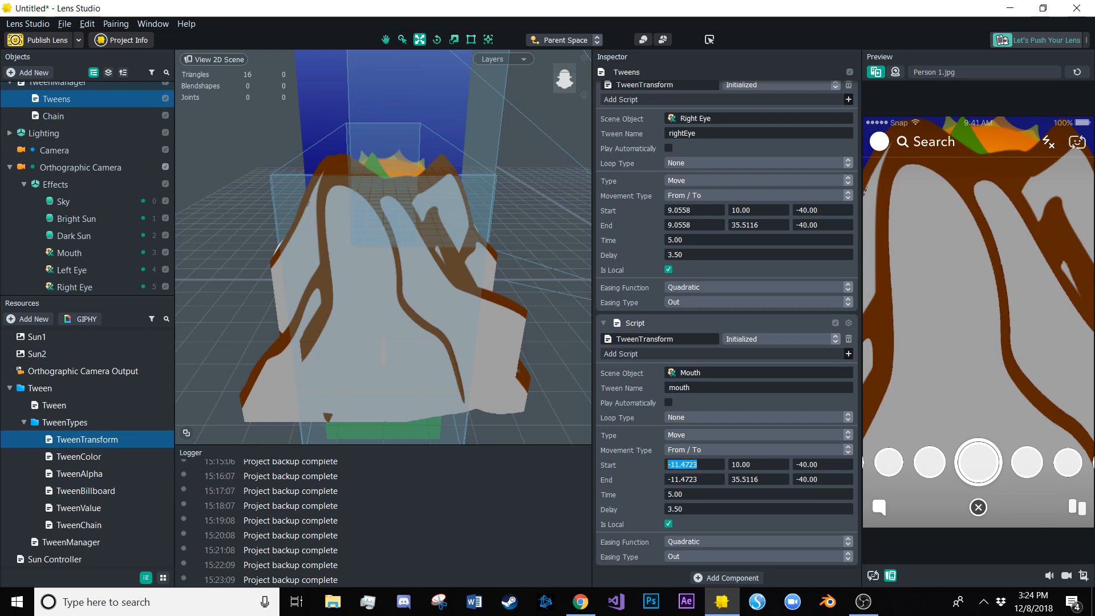
Look up the Mouth object's position and set its tween's Y values to 0 for the start and 15 for the end
scroll(86, 265, down, 1)
click(70, 205)
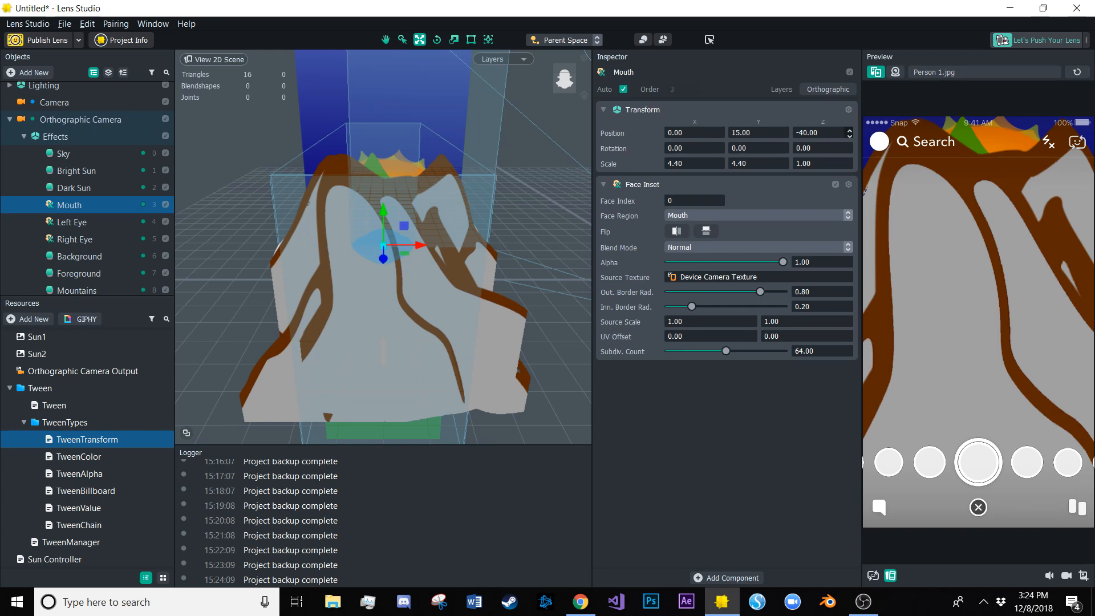
scroll(57, 105, up, 2)
click(57, 107)
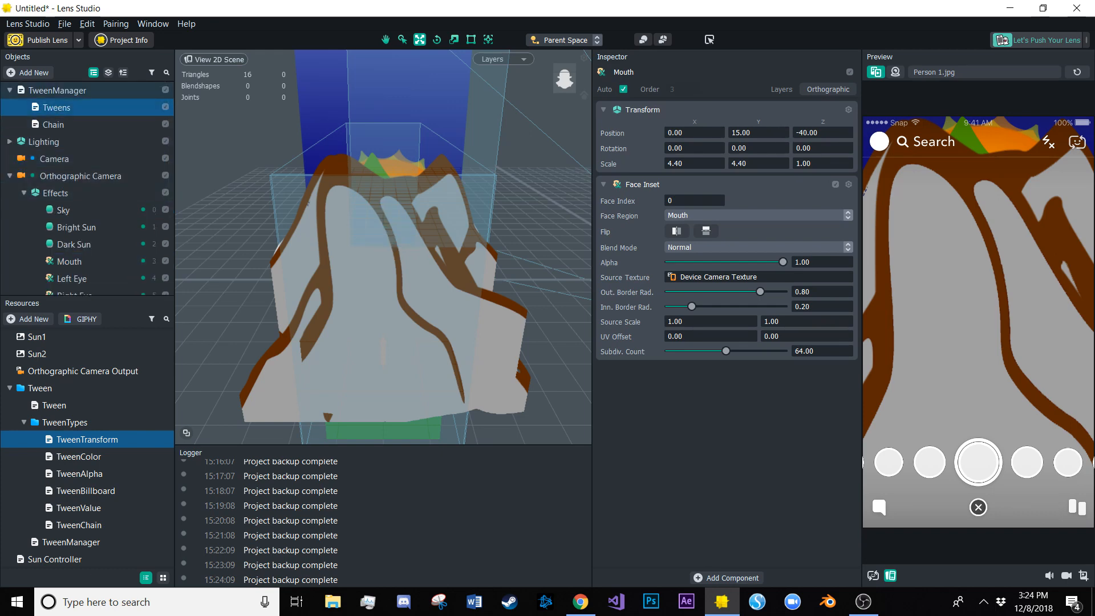
scroll(728, 325, down, 10)
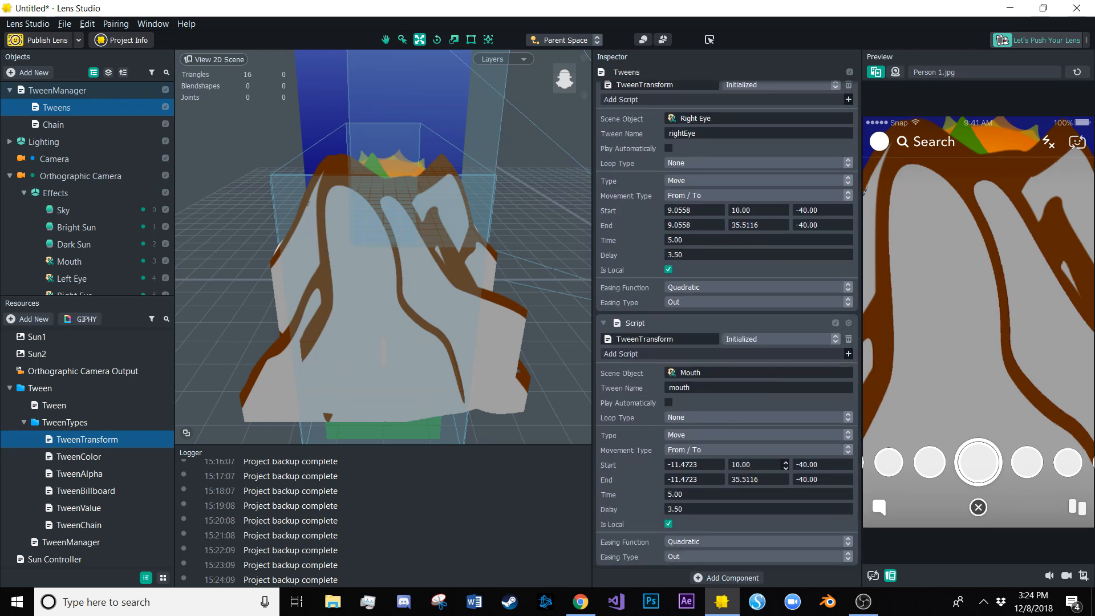
double_click(744, 480)
text(15)
double_click(741, 465)
text(0)
Set both the start and end X values of the mouth tween to 0
double_click(687, 464)
text(0)
double_click(687, 479)
text(0)
click(687, 495)
Add leftEye, rightEye and mouth to the end of the Chain object's list of tween names
click(53, 124)
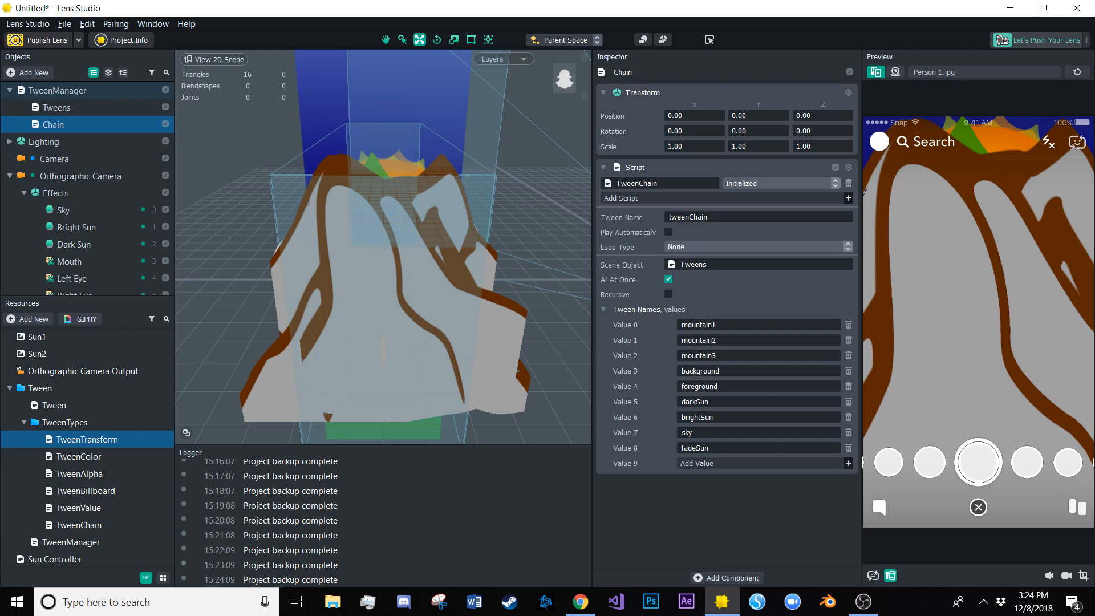
click(848, 462)
text(leftEye)
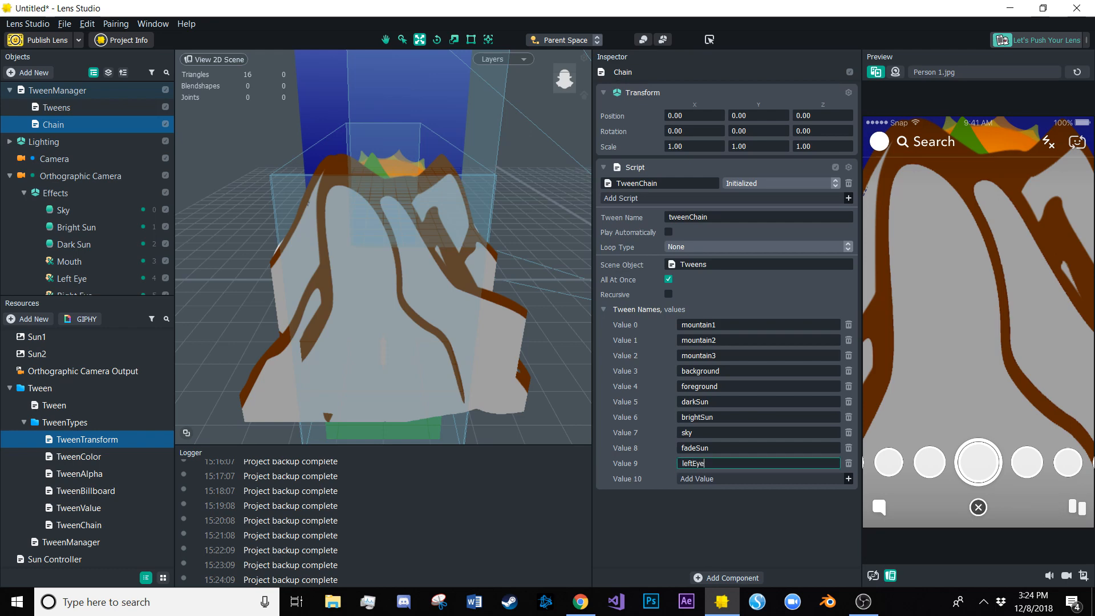
key(Return)
click(758, 479)
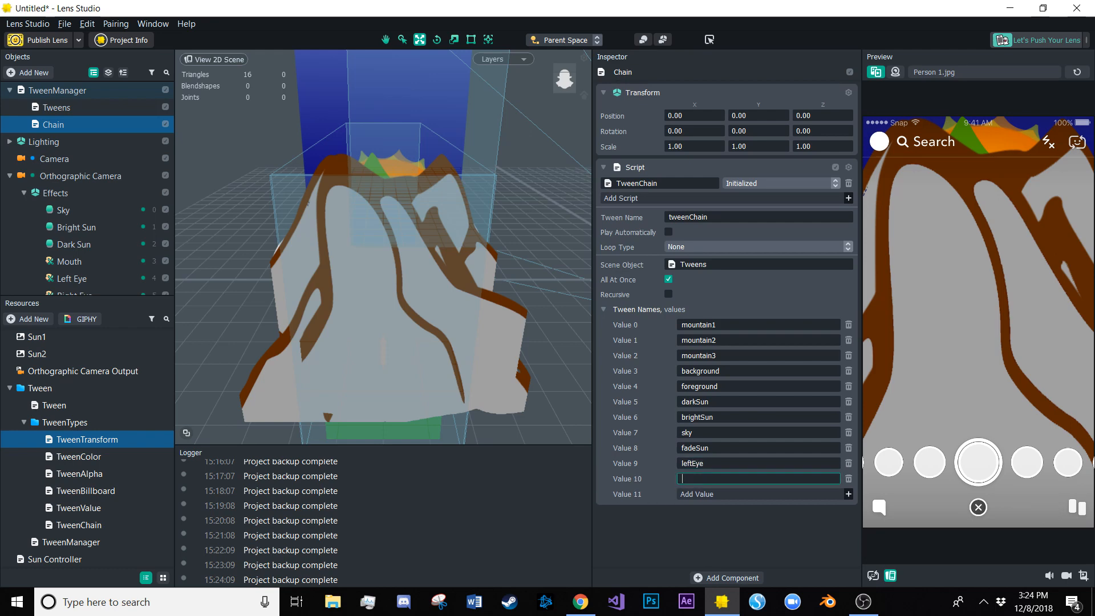
text(rightEye)
key(Return)
click(759, 493)
text(mouth)
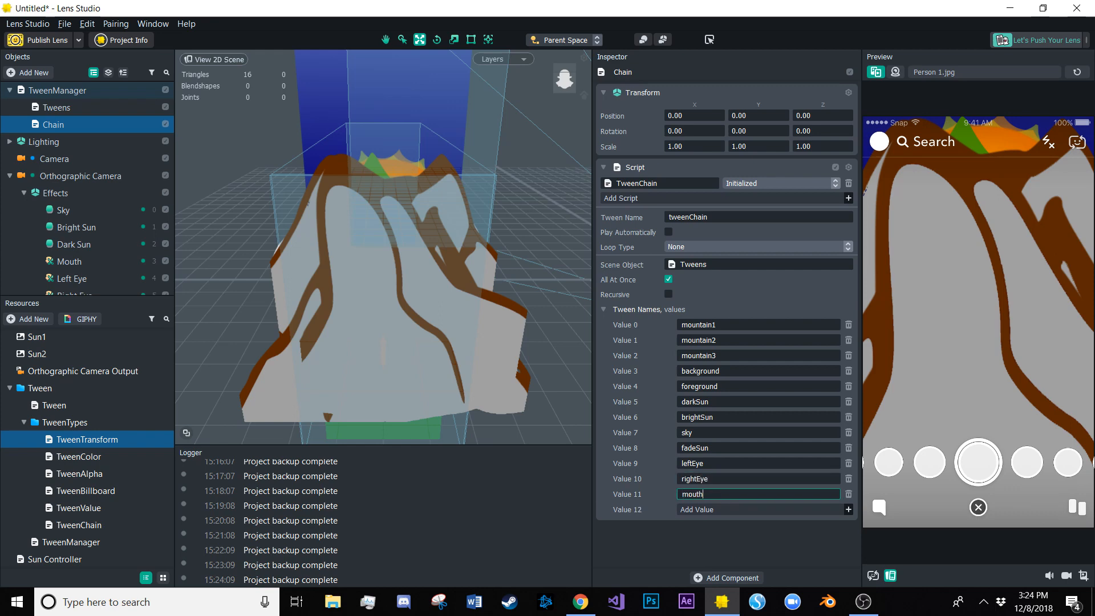
key(Return)
Turn on the tween chain's automatic playback to preview the face animation, replay the lens, and turn automatic playback back off
click(668, 232)
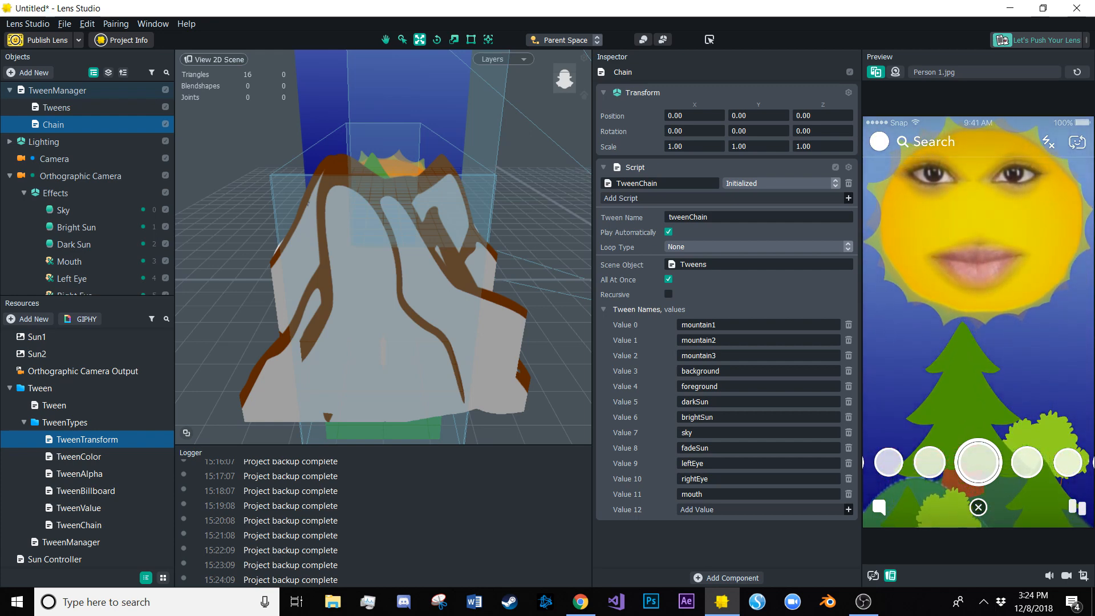
scroll(86, 228, down, 3)
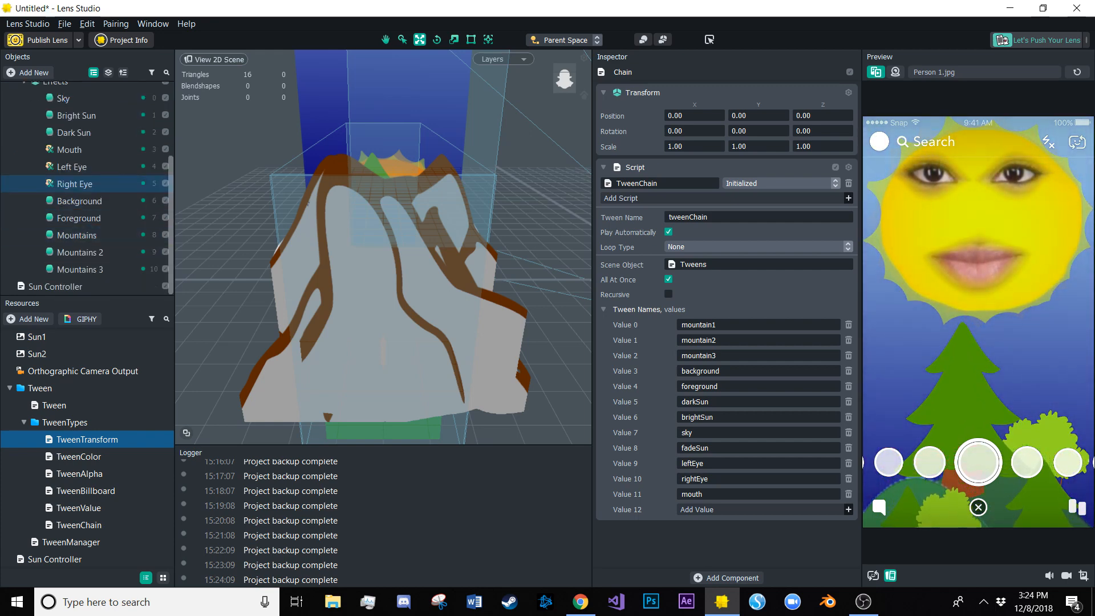
click(75, 183)
ctrl+click(72, 166)
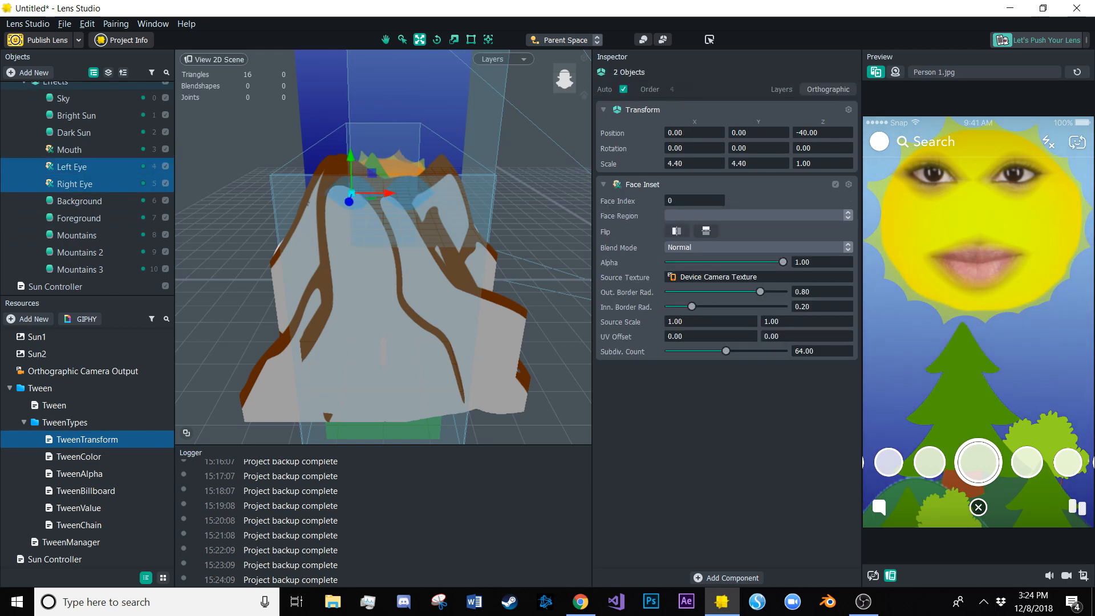
scroll(85, 189, up, 5)
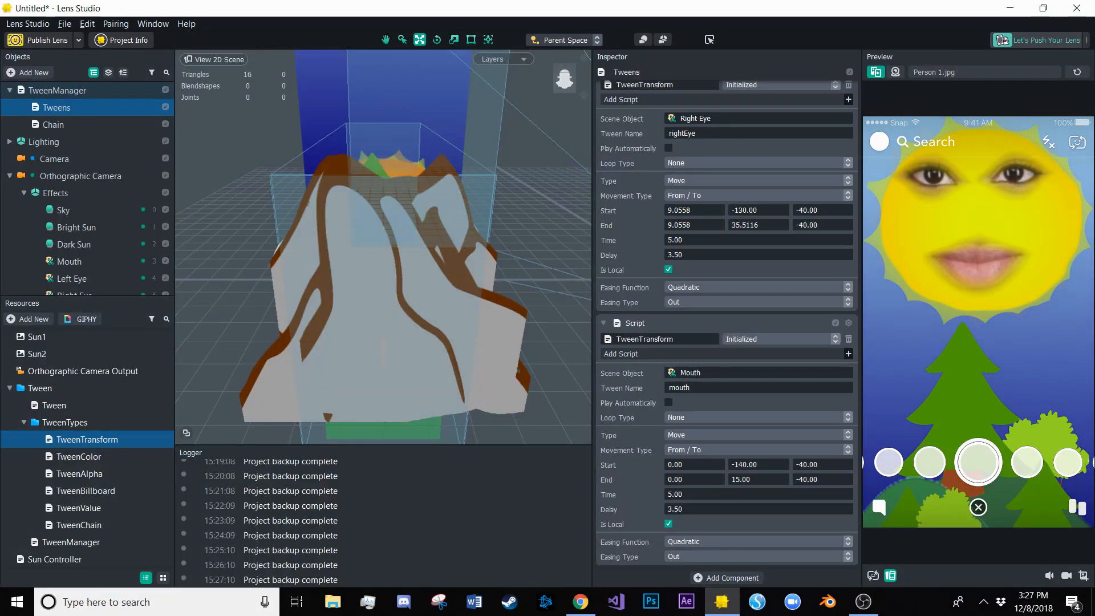
key(Return)
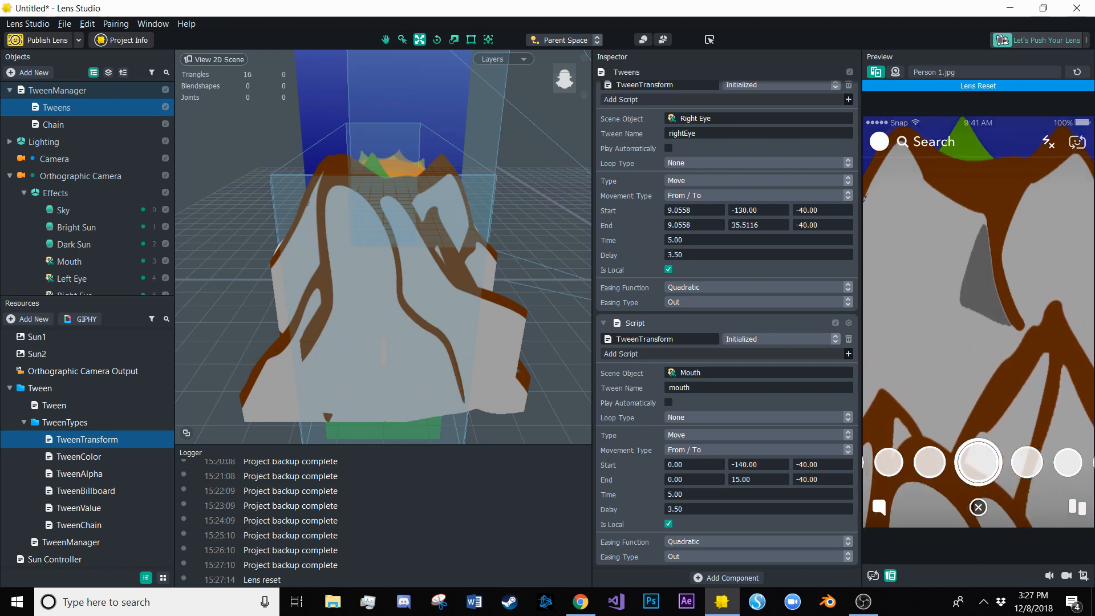
click(53, 125)
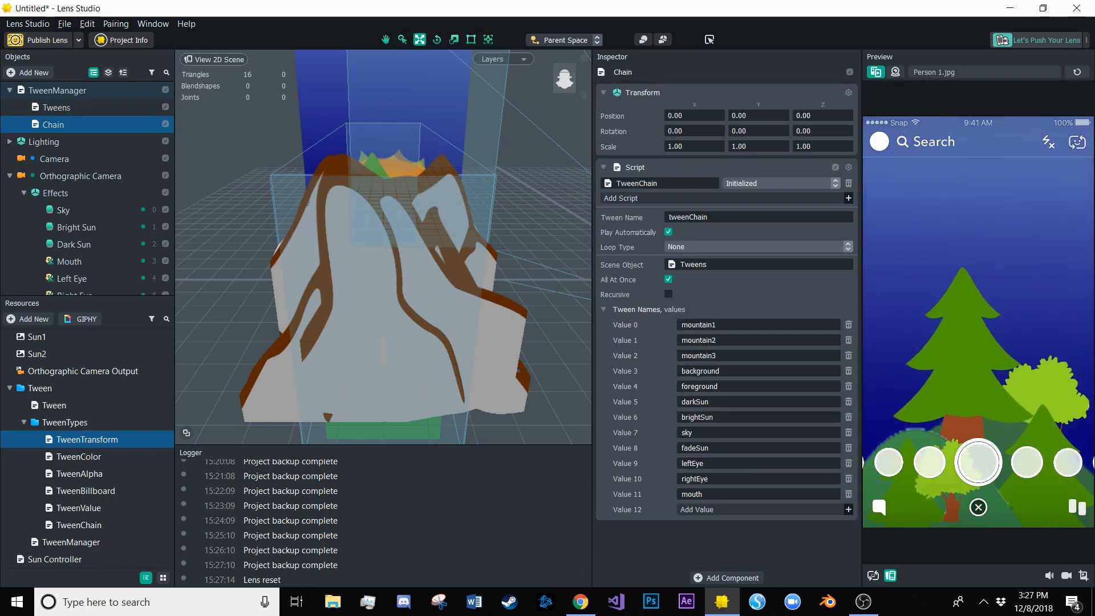
click(669, 232)
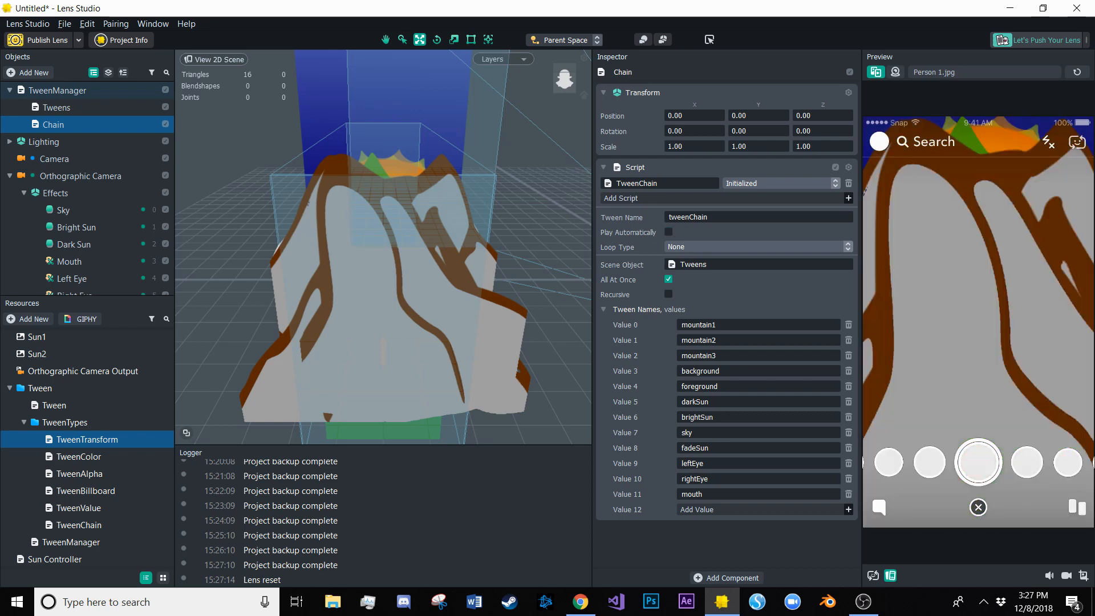
Open the Sun Controller script and declare "var count = 0;" below the tweens input line
click(9, 388)
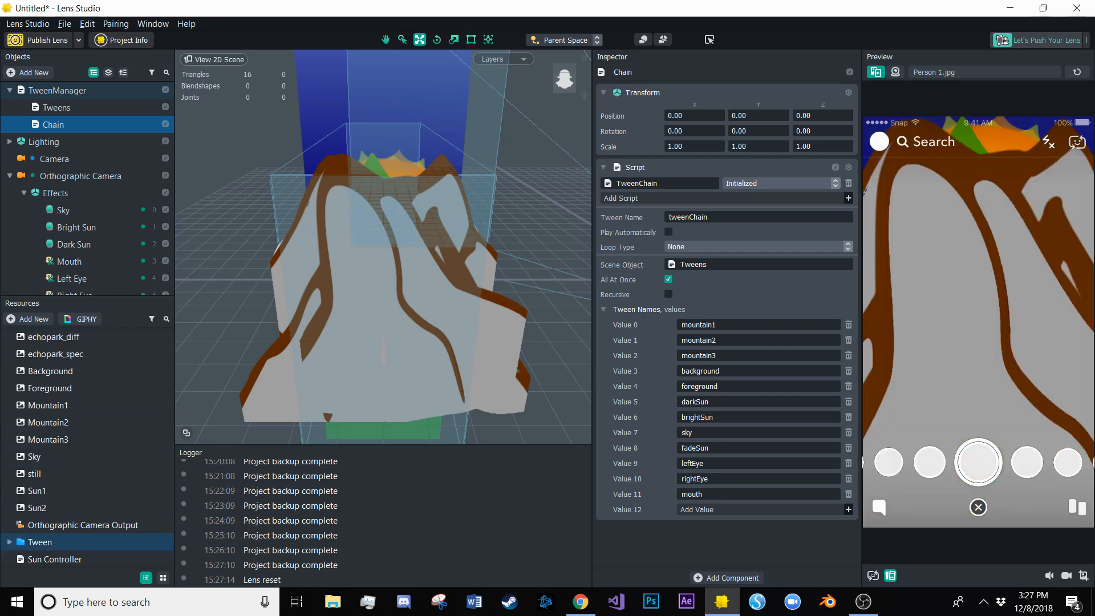
click(54, 559)
click(744, 135)
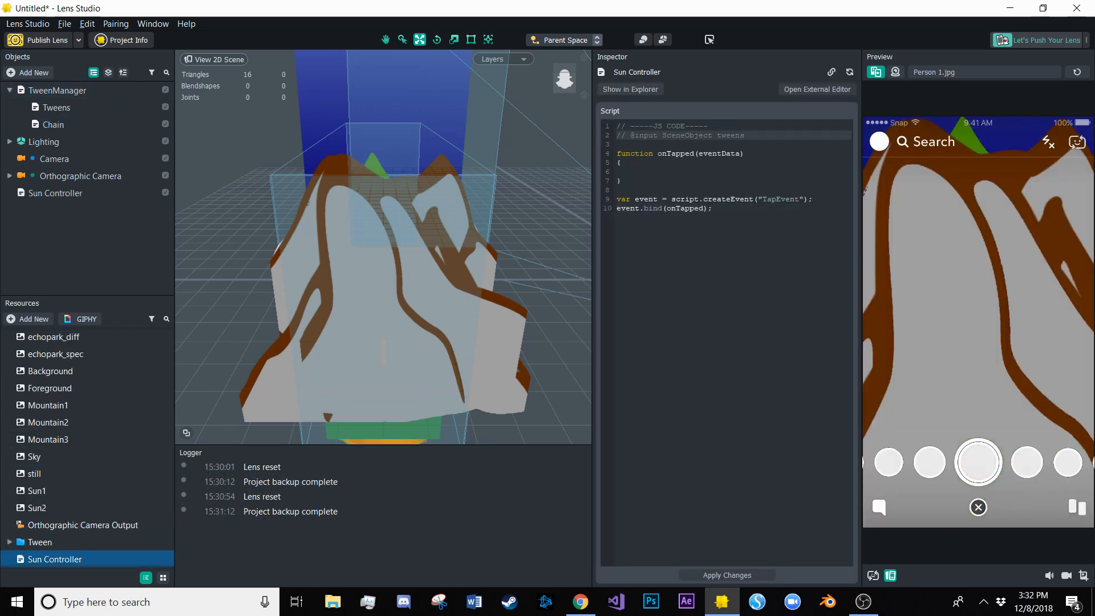
key(Return)
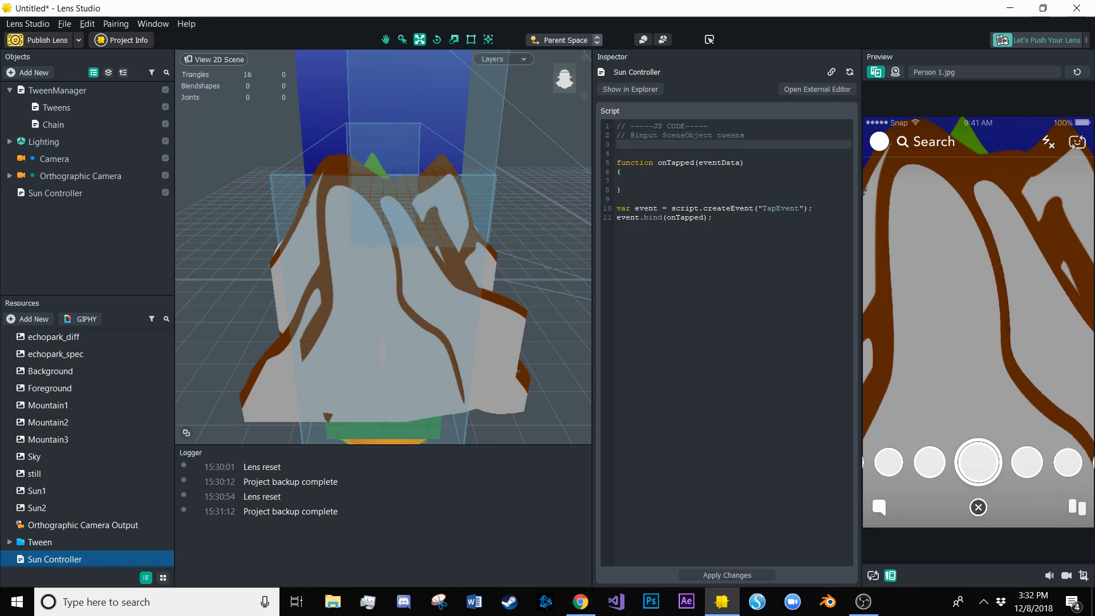
text(var count = 0;)
Increment the counter with "count++;" inside the onTapped function, leaving a blank line below it
click(627, 180)
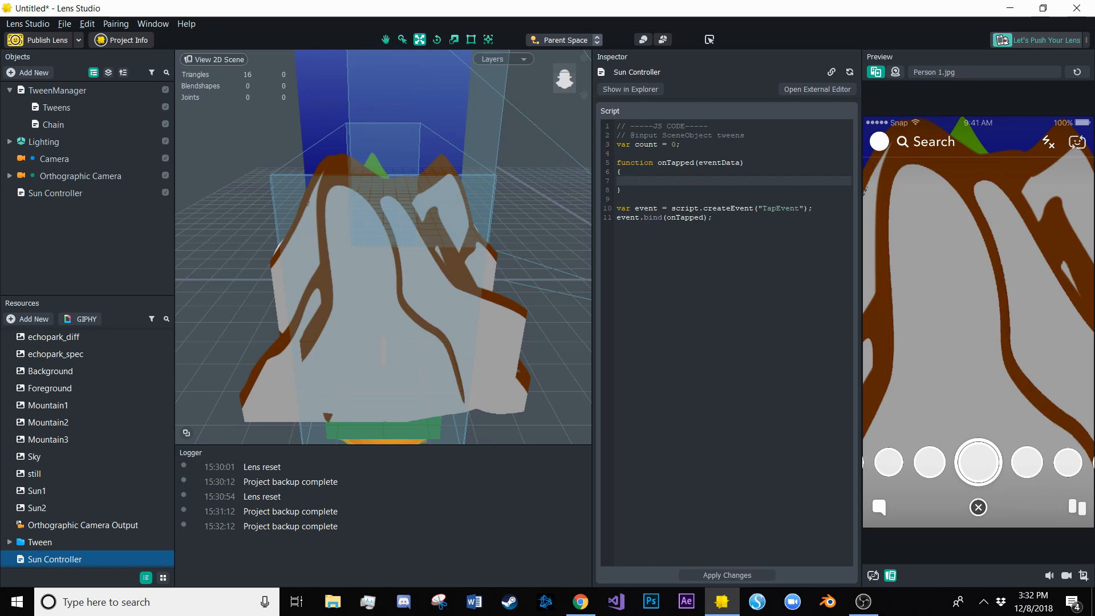
text(count)
key(Return)
key(Return)
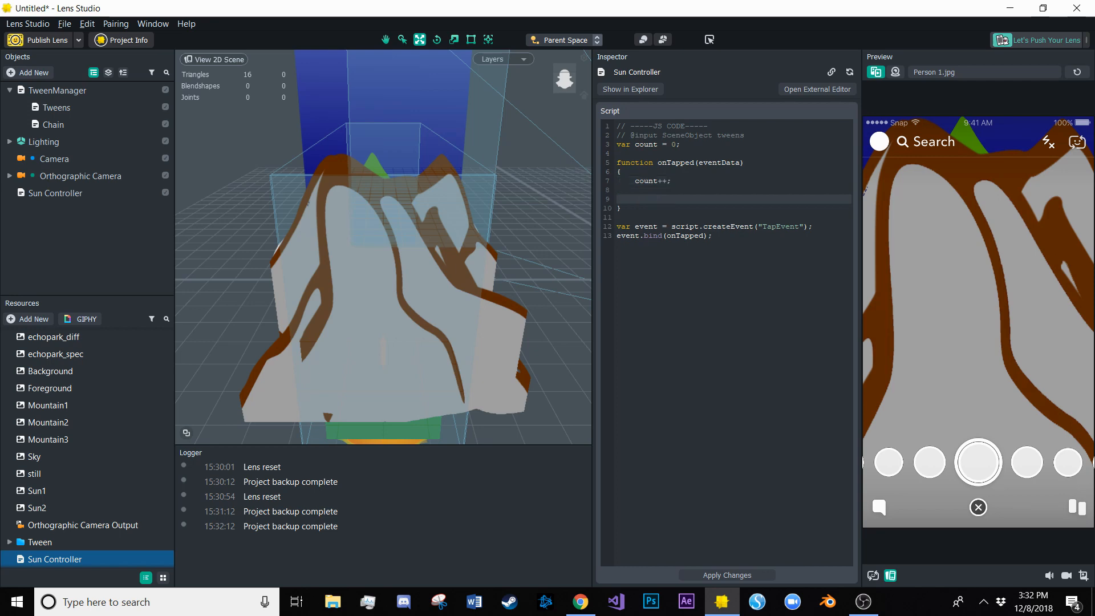
Add an empty "if (count == 1)" block with braces below the counter increment
text(if (count == 1))
key(Return)
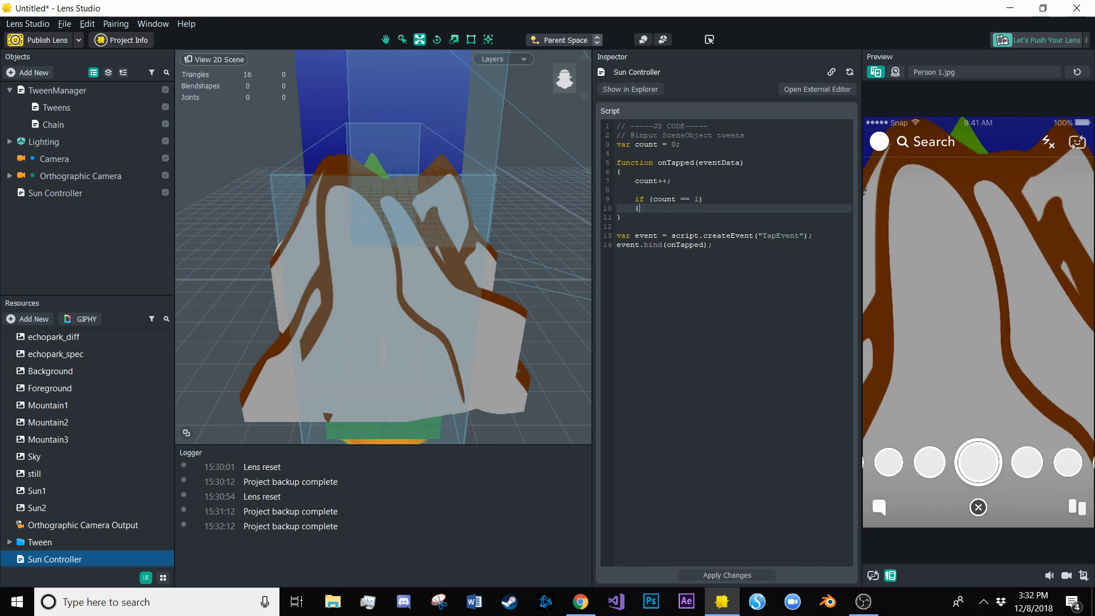
text({)
key(Return)
key(Left)
key(Return)
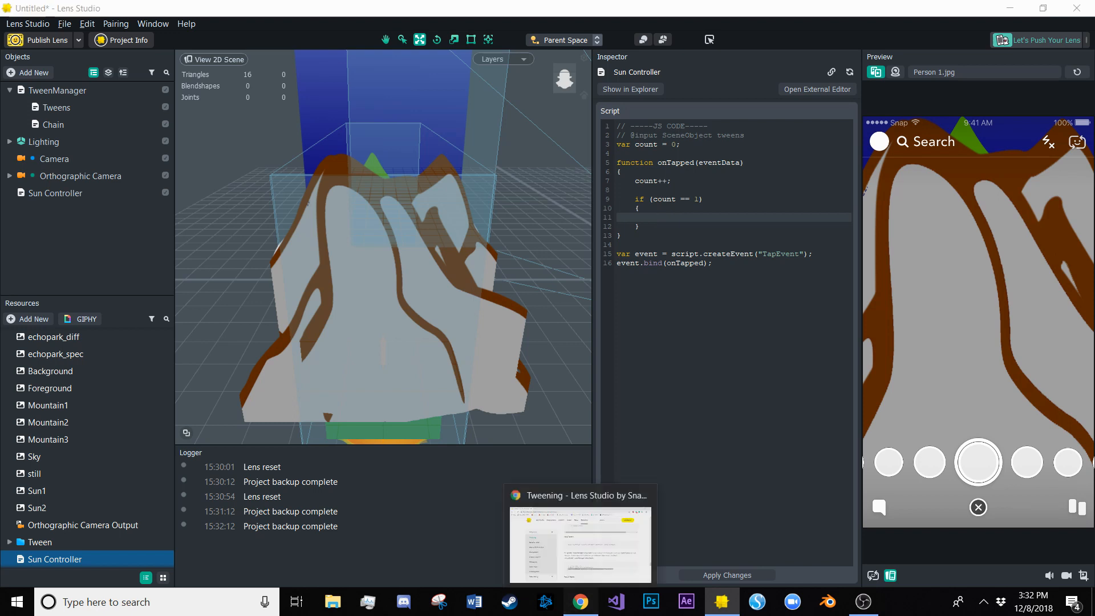
Copy the global.tweenManager.startTween example without callbacks from the Tweening guide in Chrome and paste it into Lens Studio's count == 1 block
click(580, 601)
scroll(704, 359, up, 8)
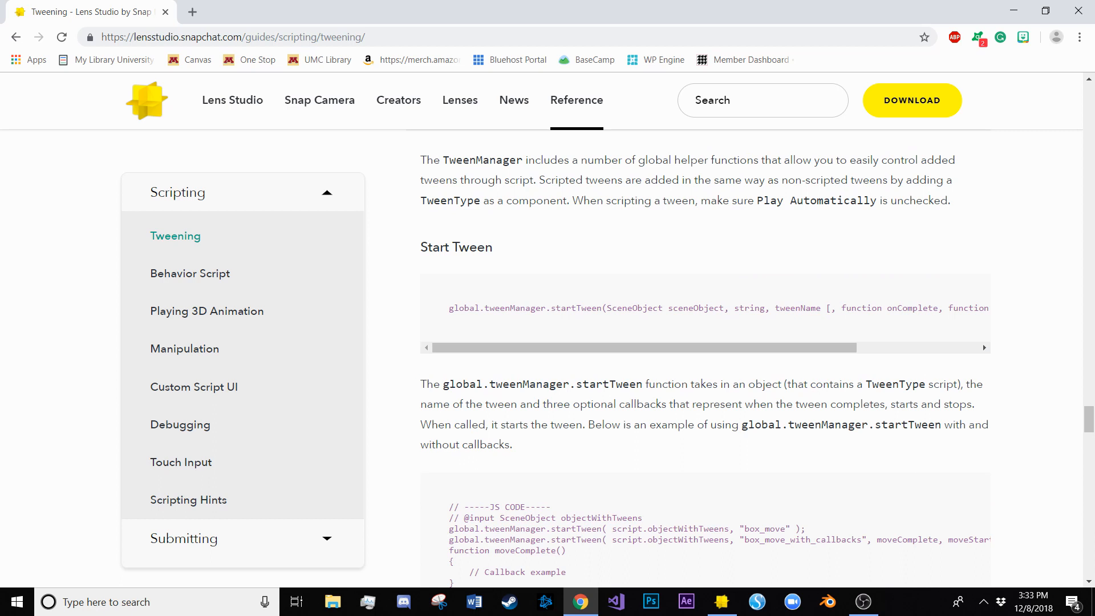
scroll(705, 359, down, 1)
drag(805, 457, 448, 457)
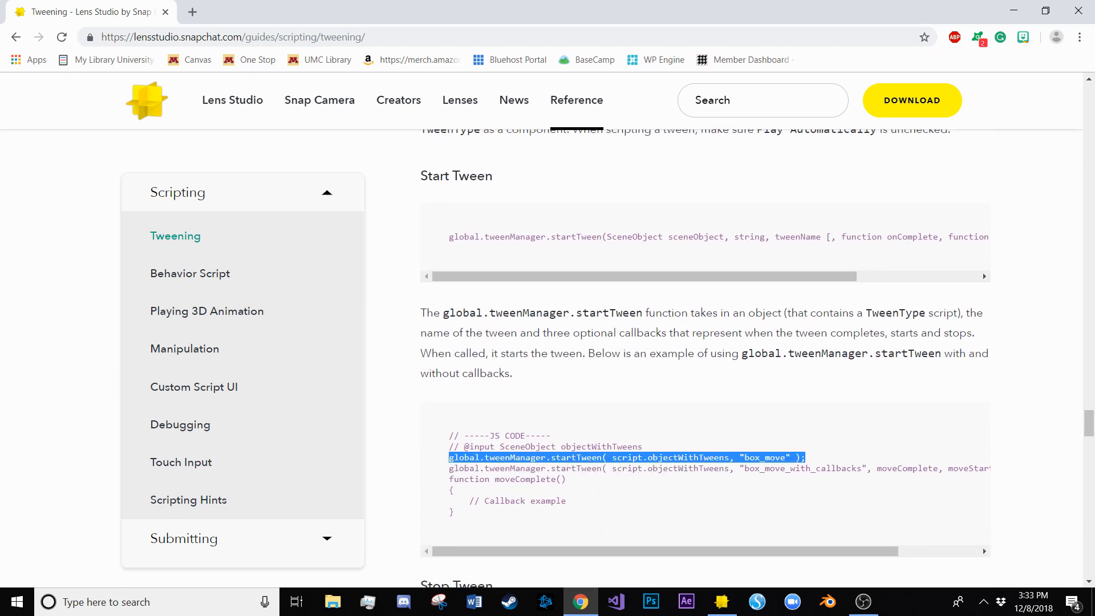
right_click(491, 458)
click(517, 469)
key(alt+Tab)
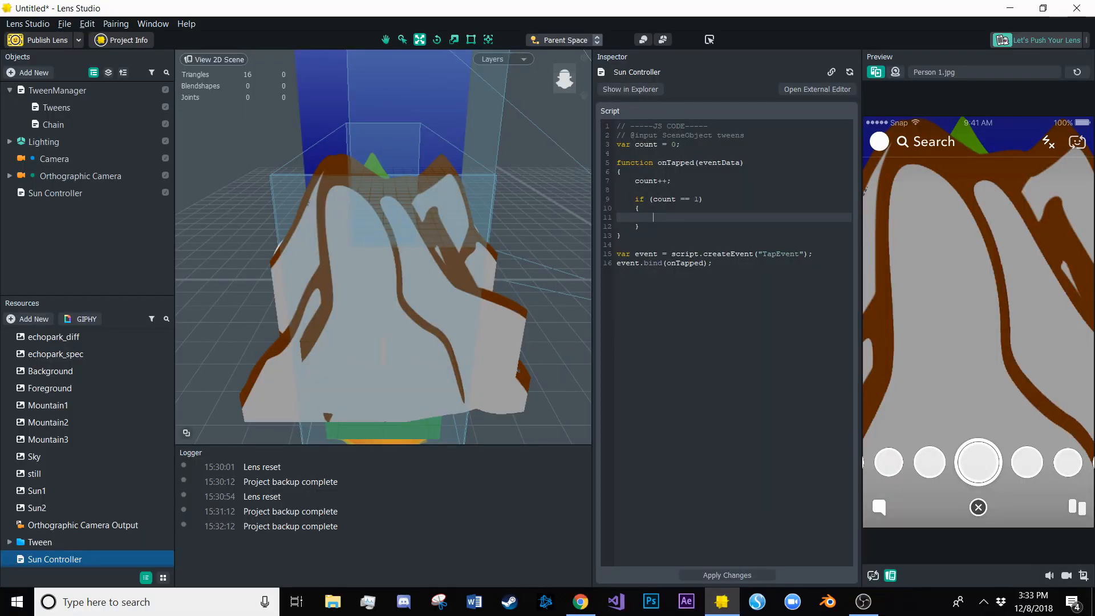
key(ctrl+v)
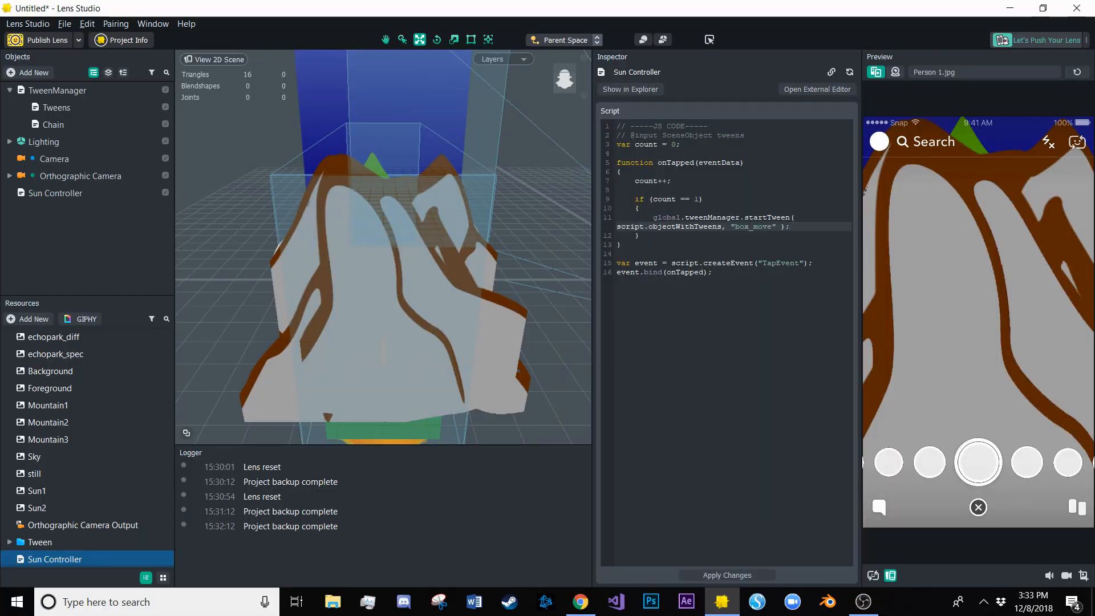
Change the pasted startTween call to use script.tweens as its object and "tweenChain" as its tween name
double_click(685, 226)
text(tweens)
double_click(707, 227)
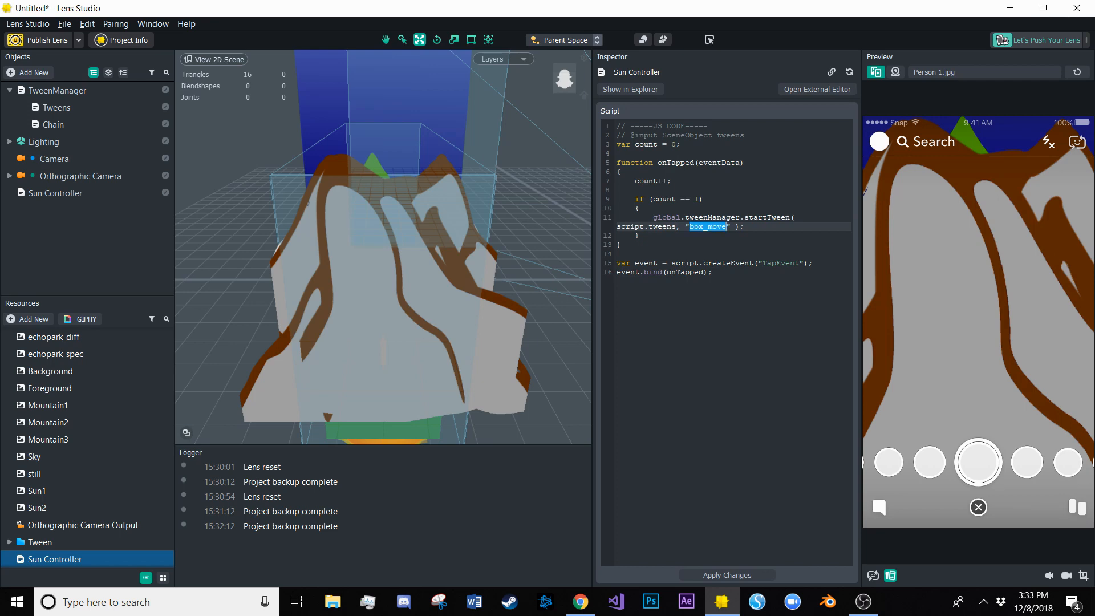
text(tweenChain)
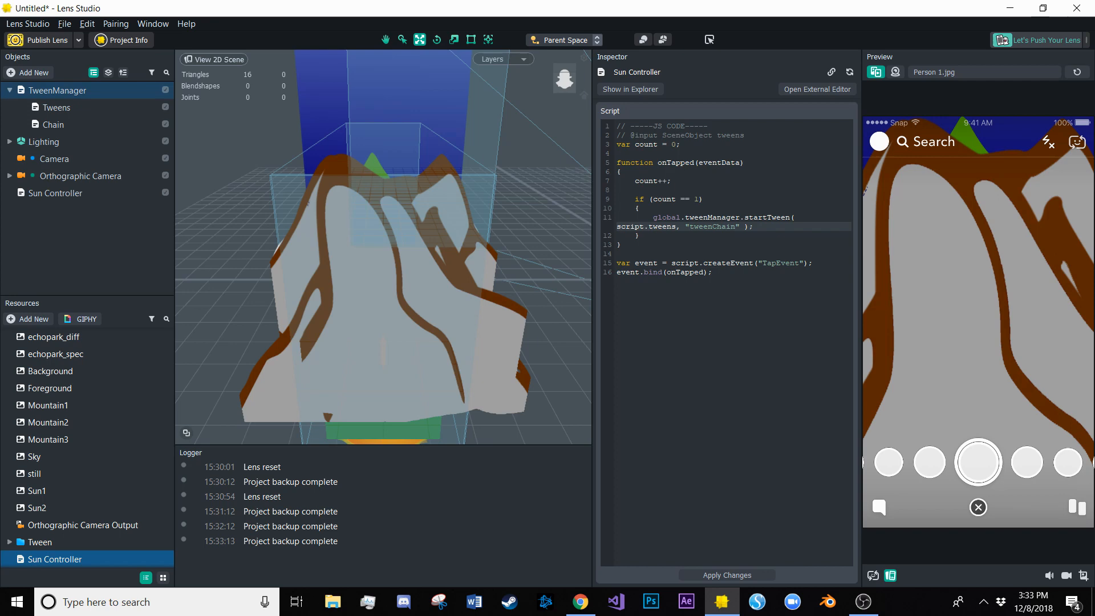
Check the Chain object's tween name and the Sun Controller's Tweens input, and return to the Sun Controller script
click(53, 124)
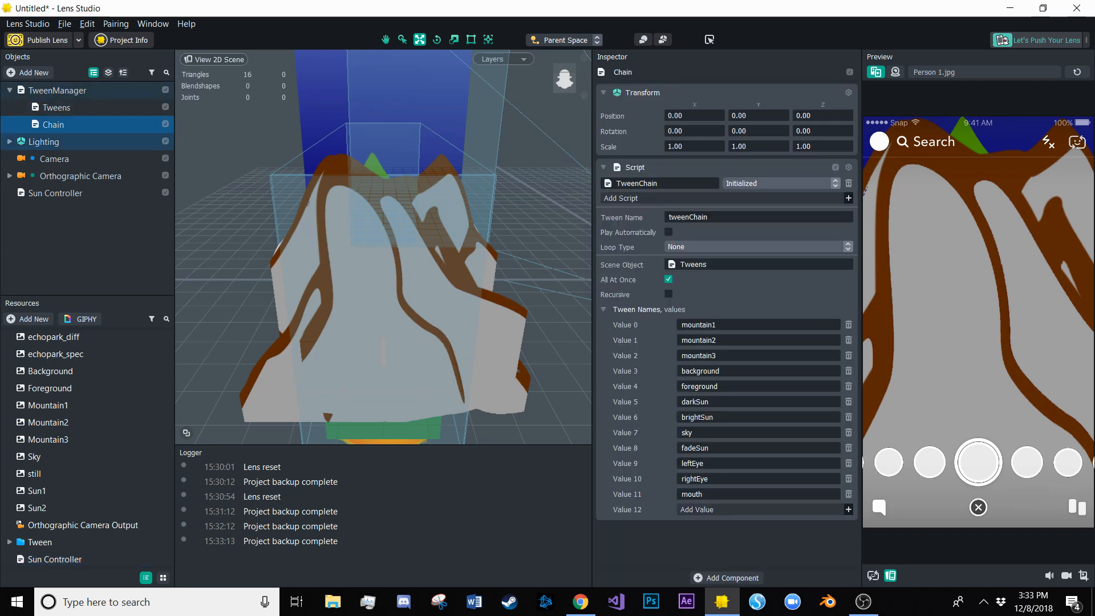
click(55, 193)
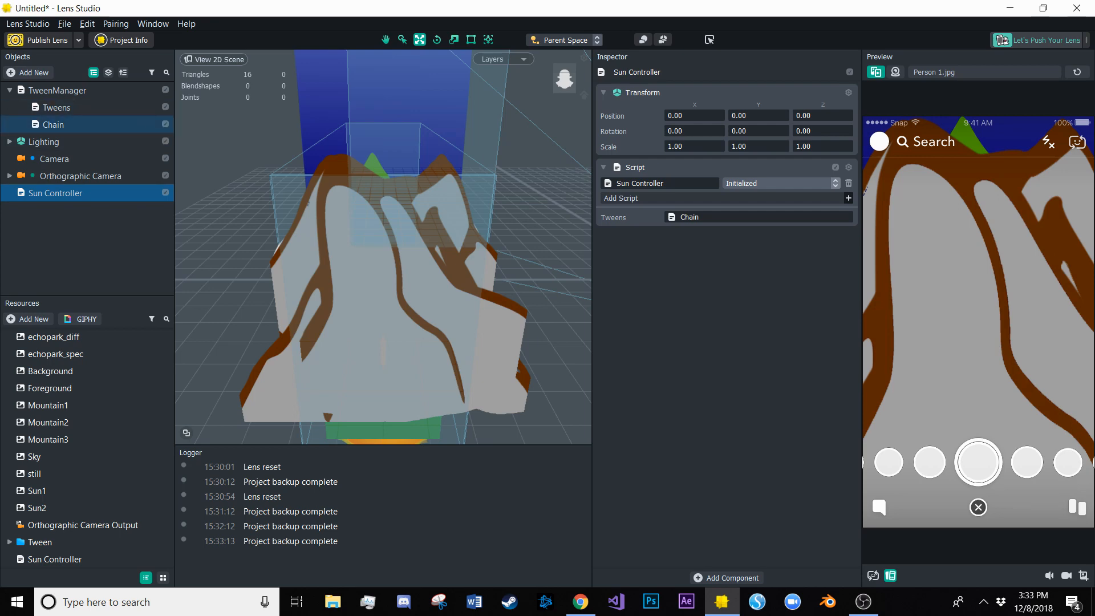
click(55, 560)
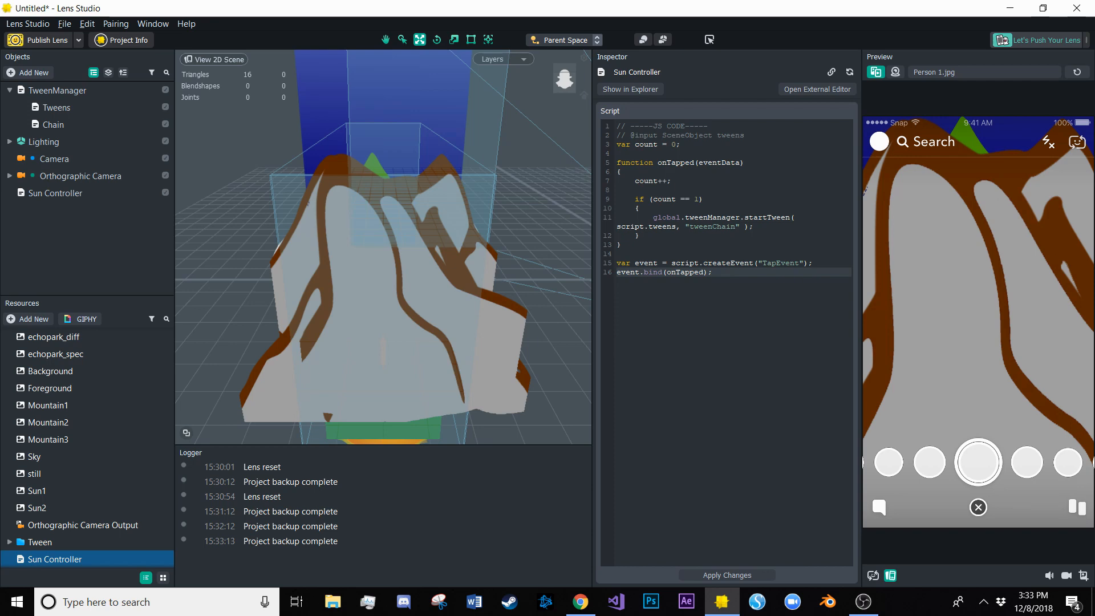
Add "count = -1;" on a new line after the startTween call
click(754, 226)
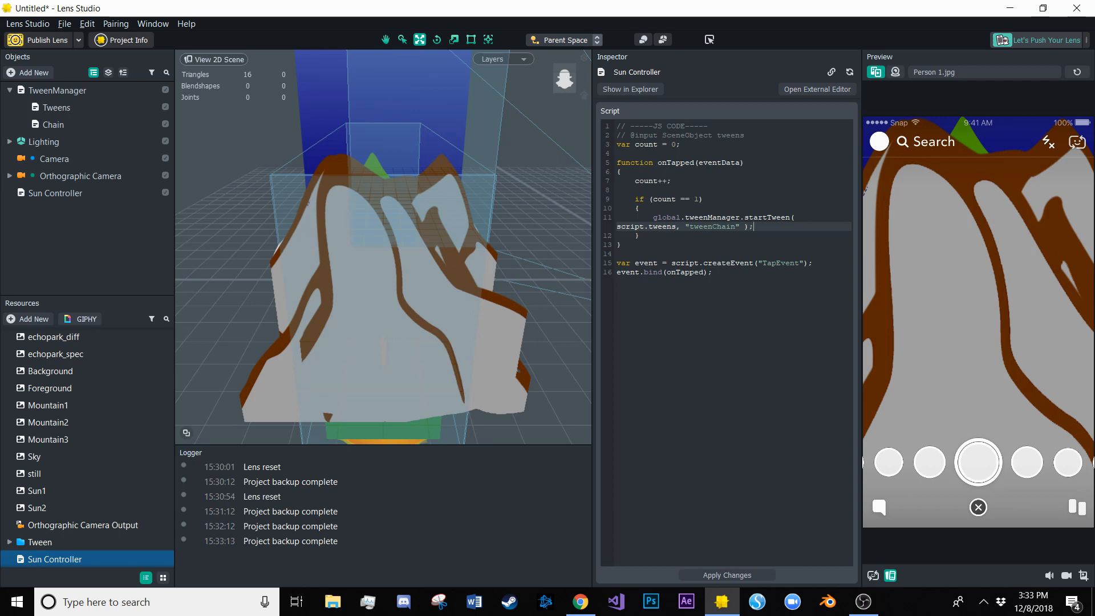
key(Return)
text(co)
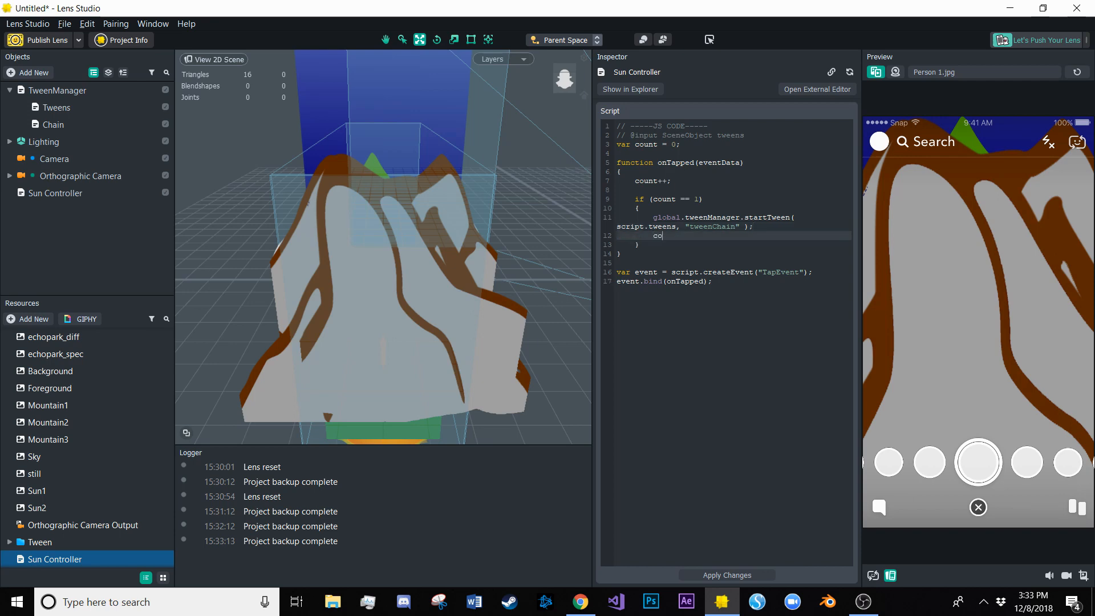
text(unt = -1;)
Add an empty "if (count == 0)" block with braces between count++ and the count == 1 block
click(671, 181)
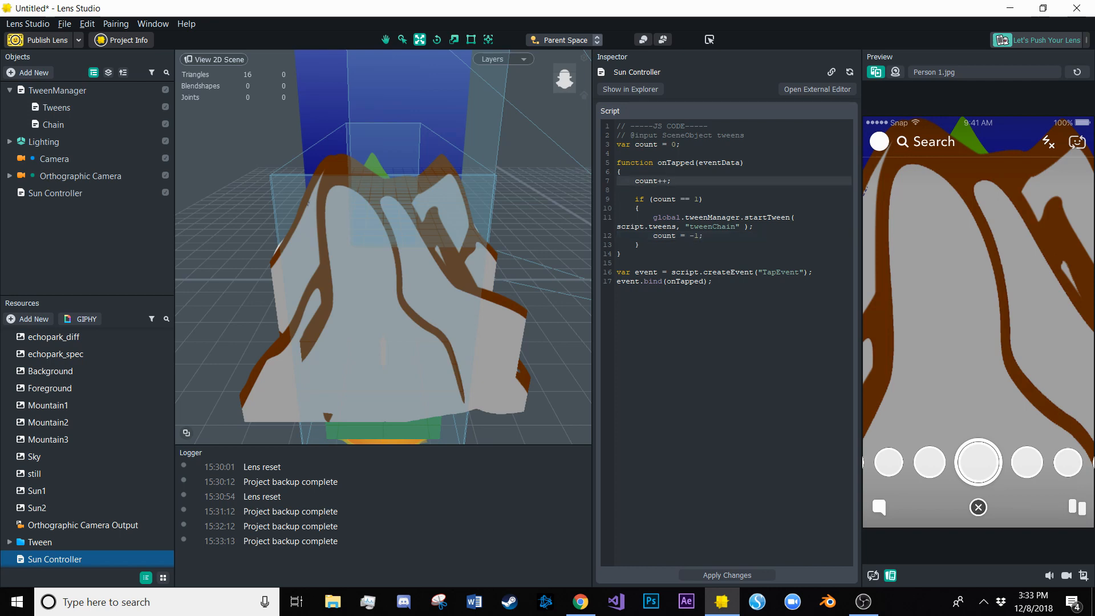
key(Return)
key(Return)
text(if)
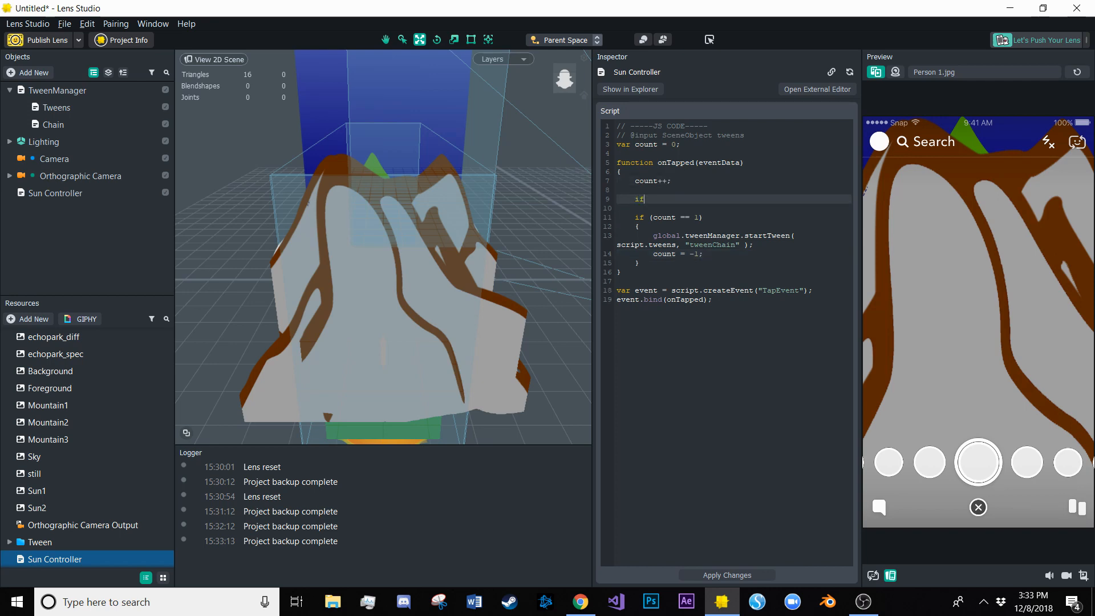
text( (count == 0))
key(Return)
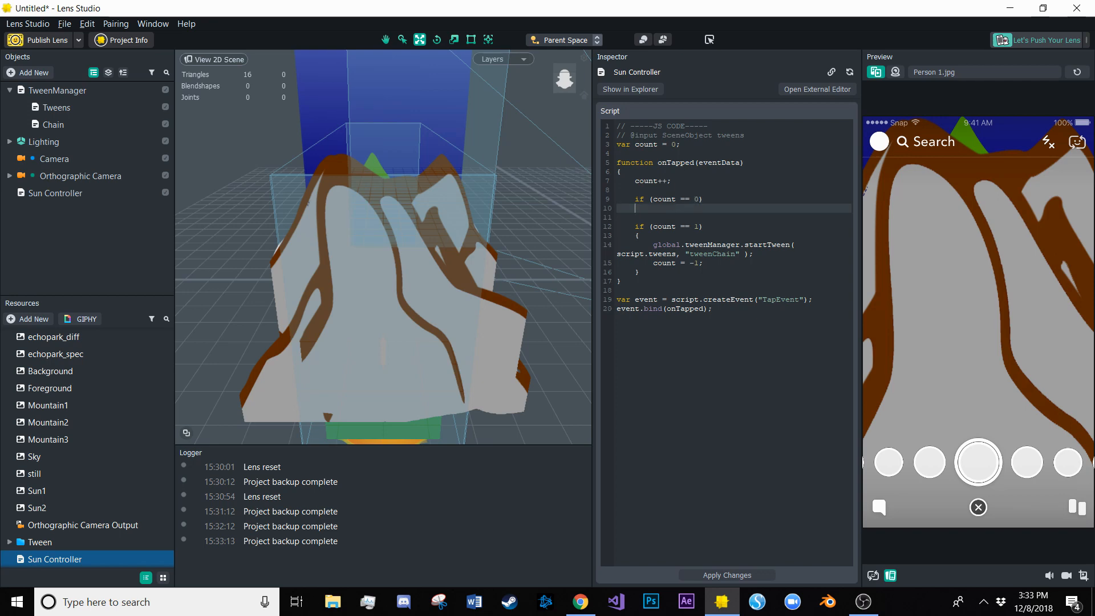
text({)
key(Return)
text(})
key(Up)
key(Return)
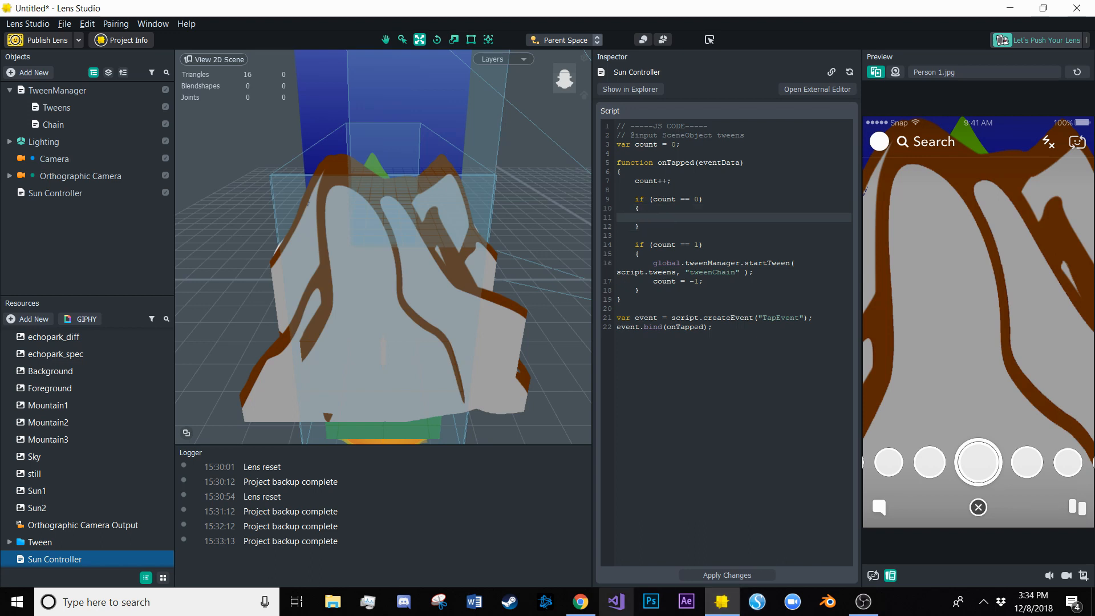
Copy the global.tweenManager.stopTween example from the Tweening guide in Chrome and paste it into Lens Studio's count == 0 block
click(580, 601)
scroll(704, 356, down, 7)
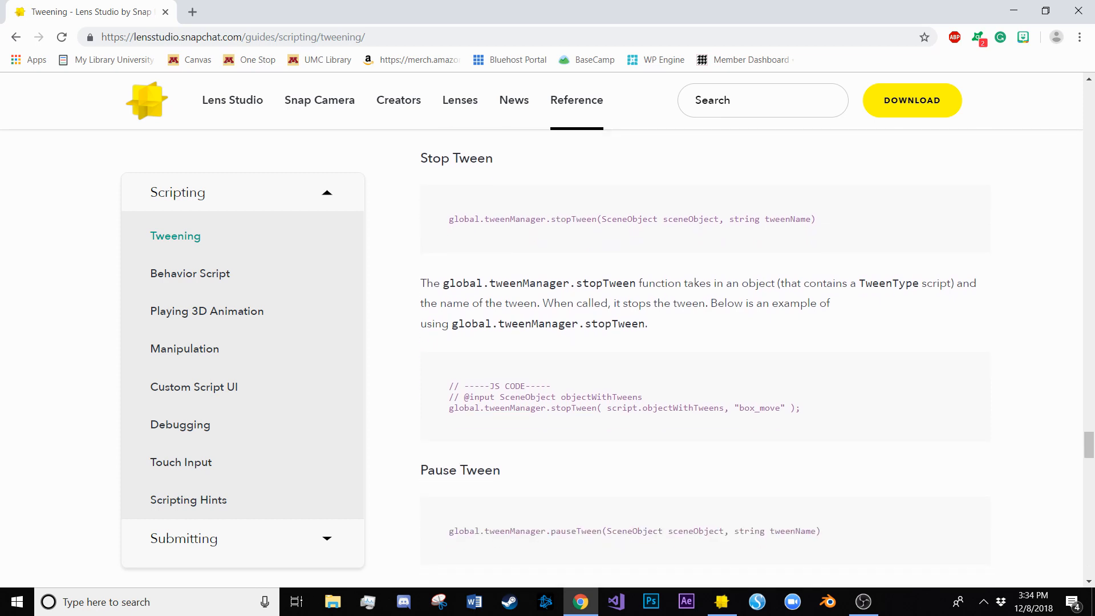
drag(800, 408, 448, 408)
right_click(450, 408)
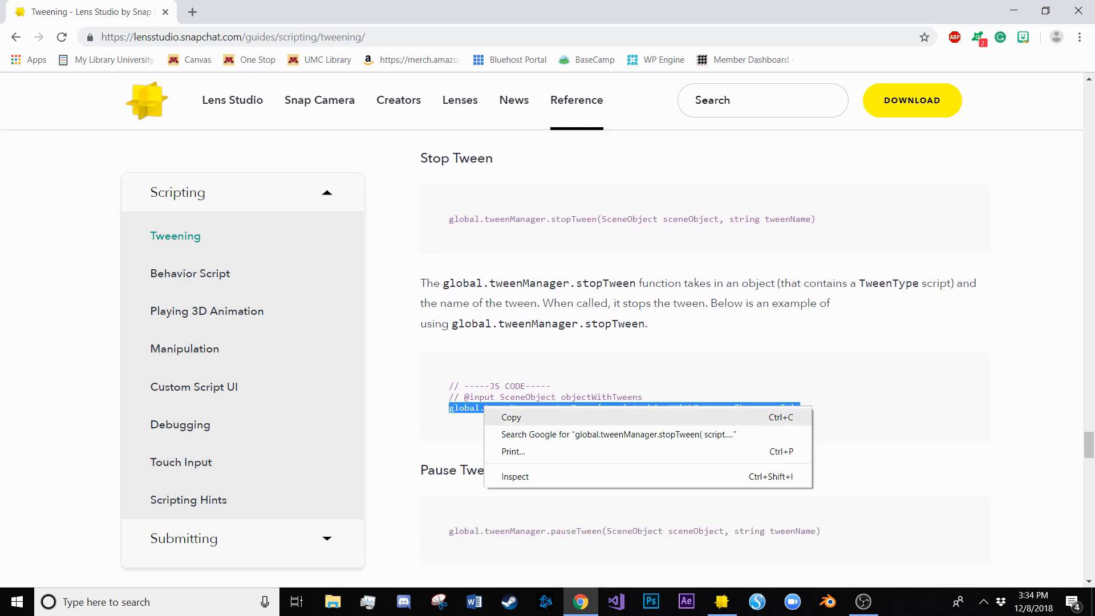
click(456, 417)
click(722, 601)
key(ctrl+v)
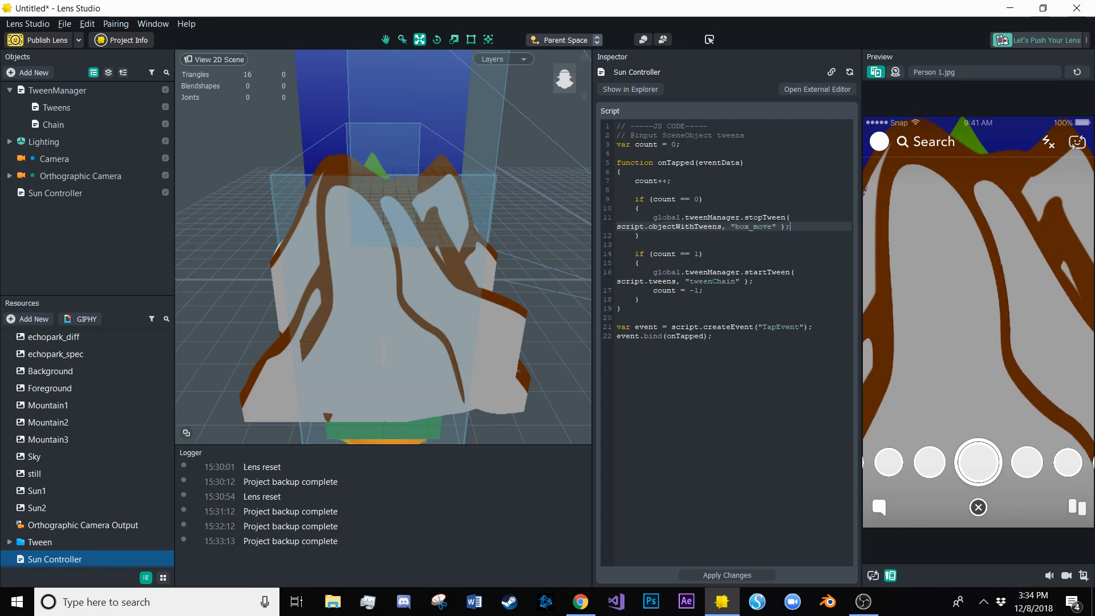
Change the pasted stopTween call to use script.tweens as its object and "tweenChain" as its tween name
double_click(753, 226)
text(tweenChain)
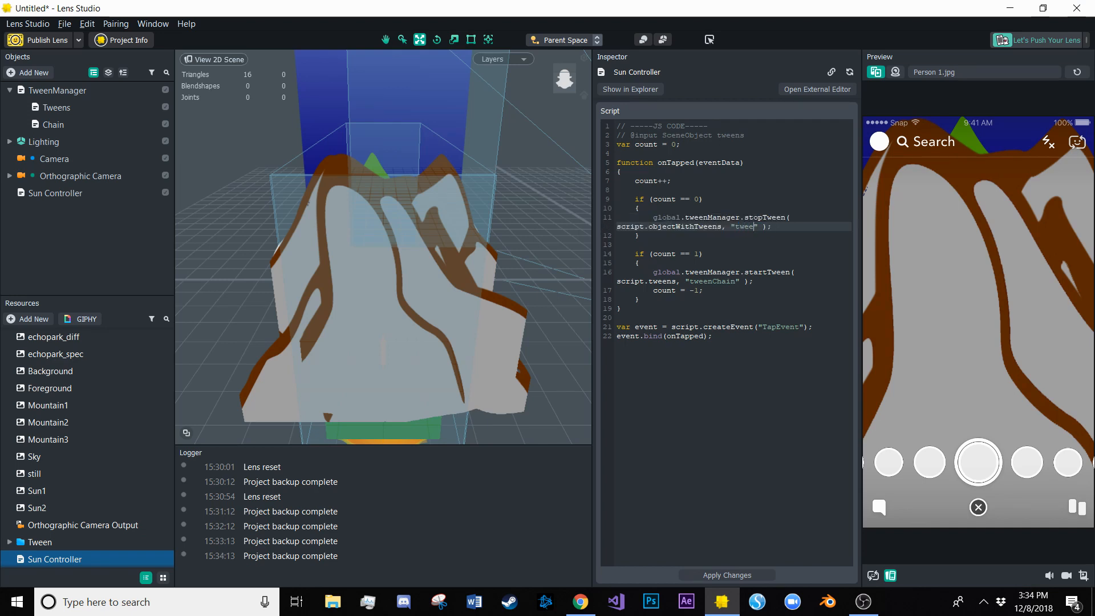
double_click(684, 226)
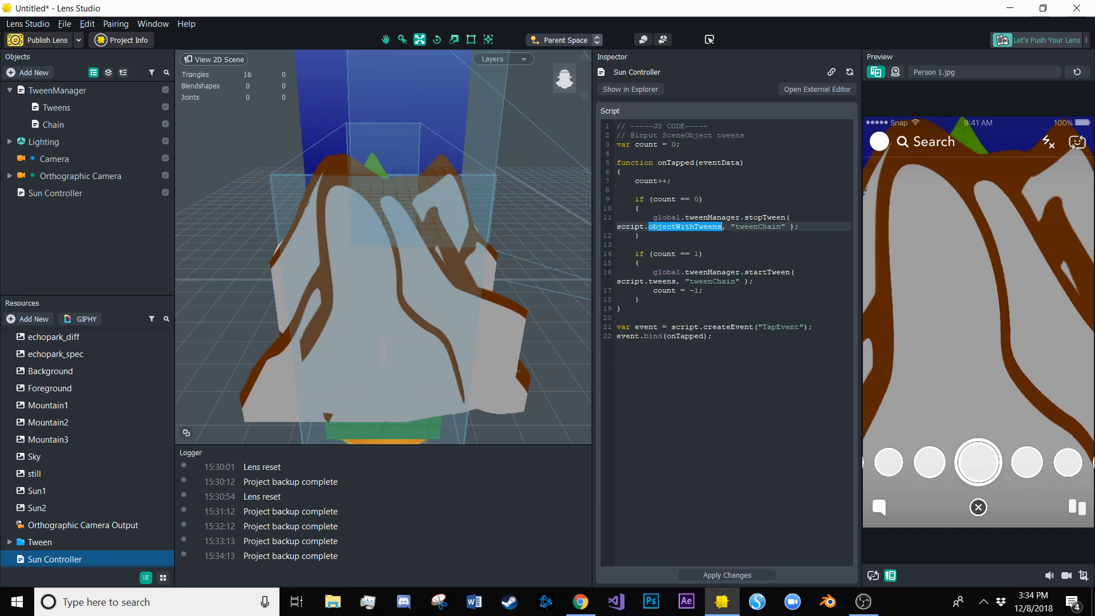
text(tweens)
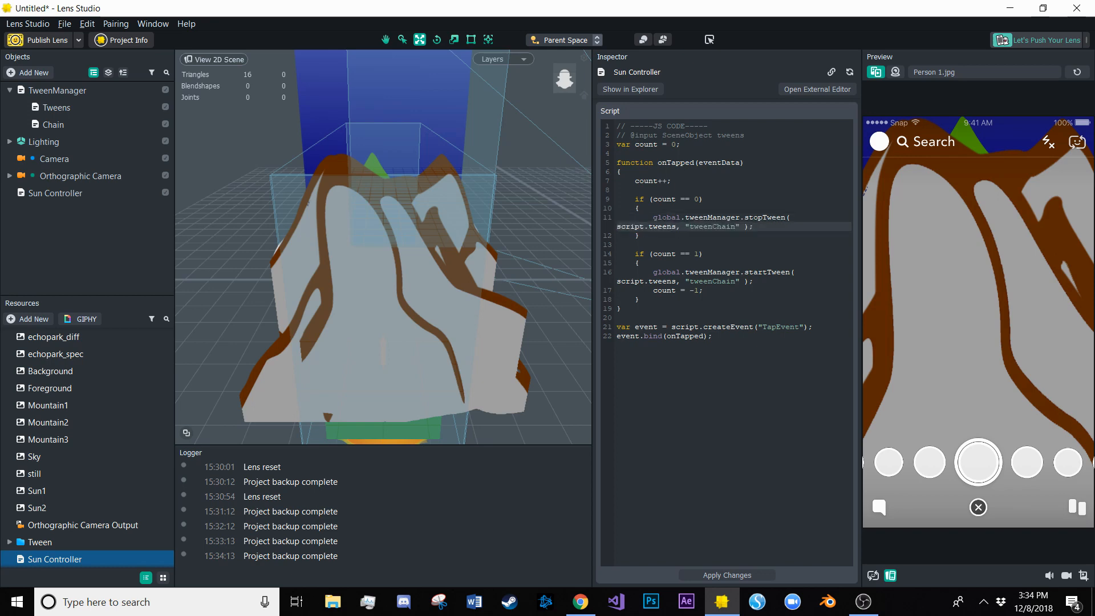
Copy the guide's global.tweenManager.resetObject example from Chrome and paste it on a new line after the stopTween call in Lens Studio
key(End)
key(Return)
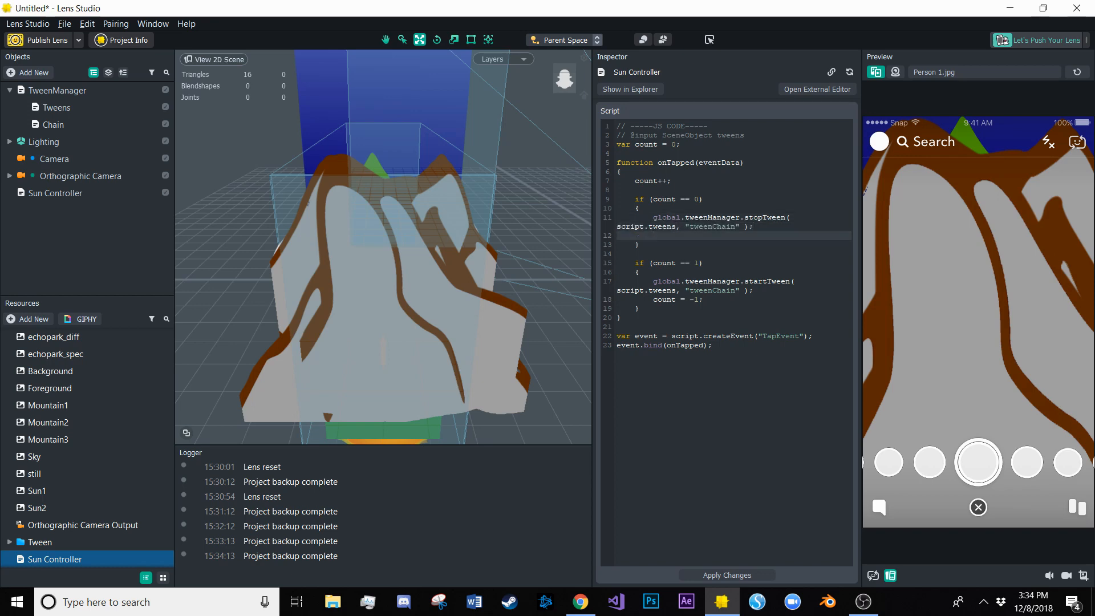
click(580, 601)
scroll(627, 342, down, 8)
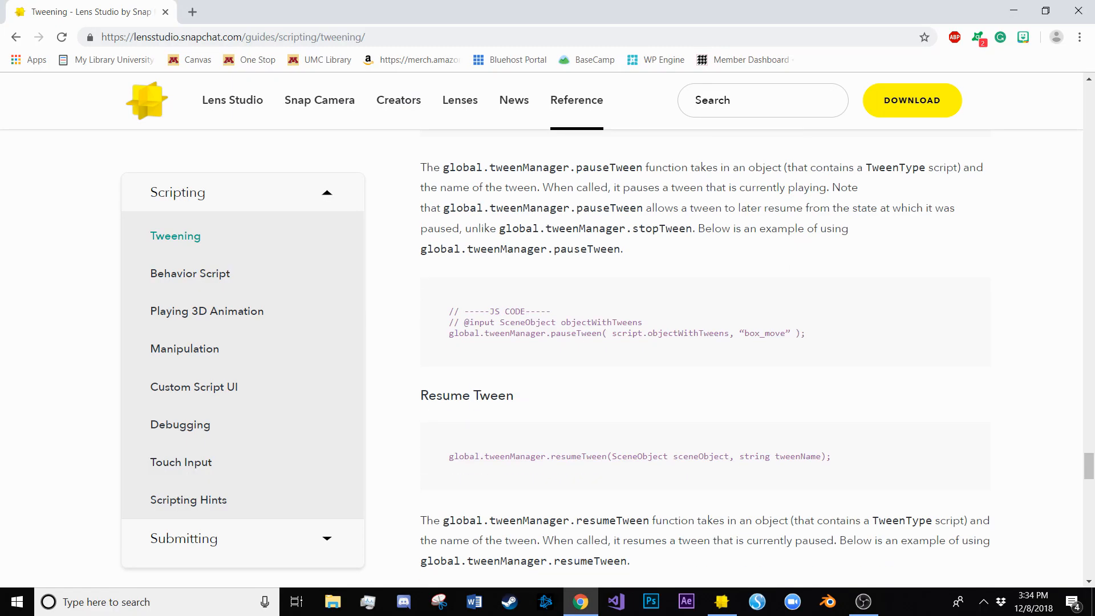
scroll(627, 342, down, 20)
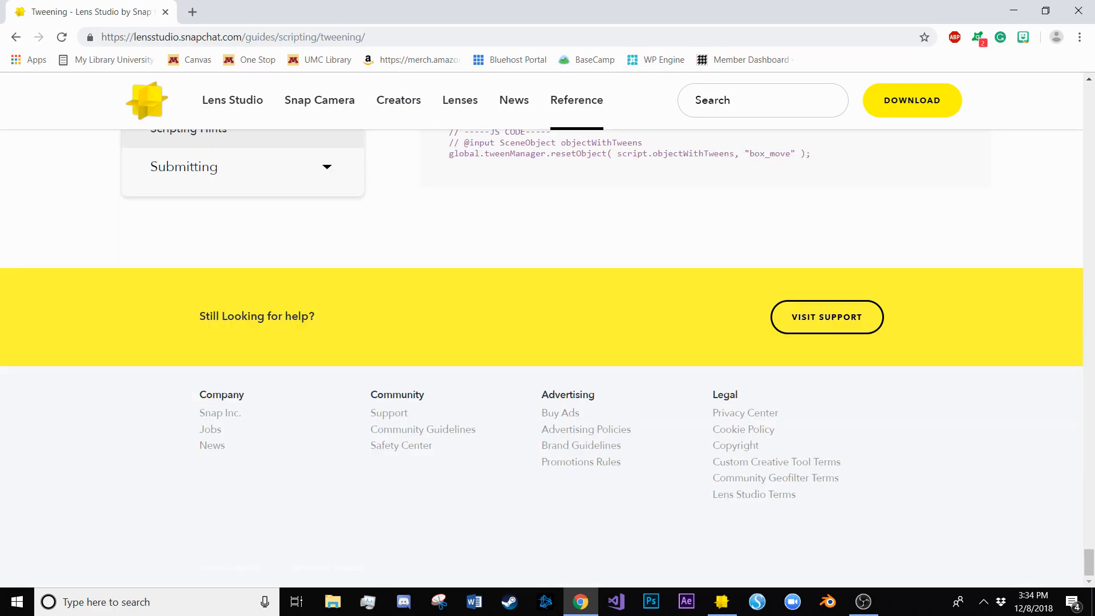
scroll(627, 342, up, 6)
drag(449, 320, 464, 321)
click(464, 321)
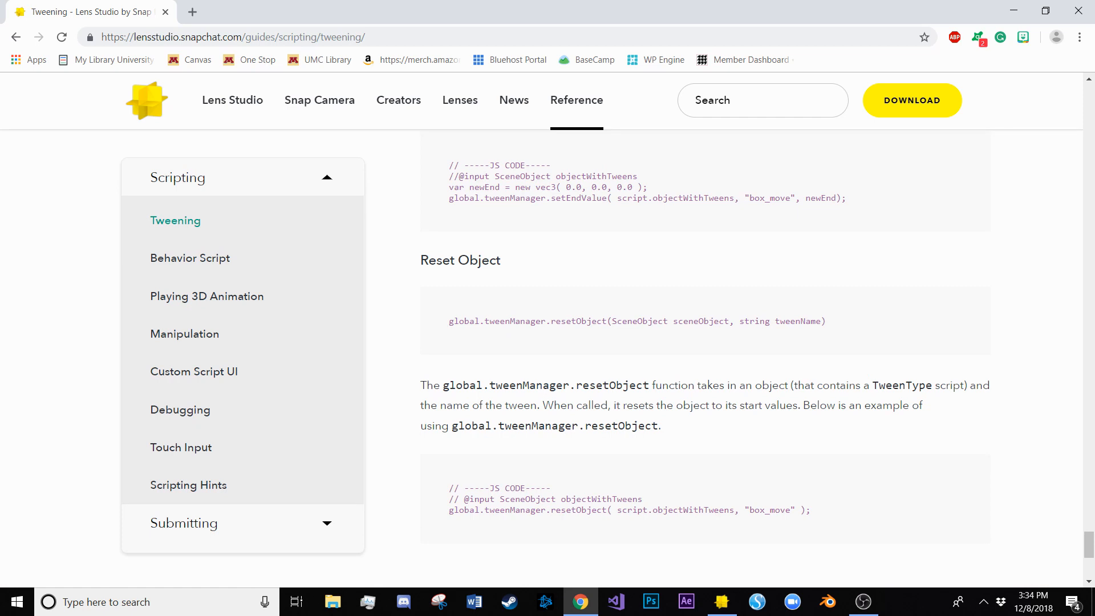
drag(810, 510, 449, 509)
right_click(479, 509)
click(505, 437)
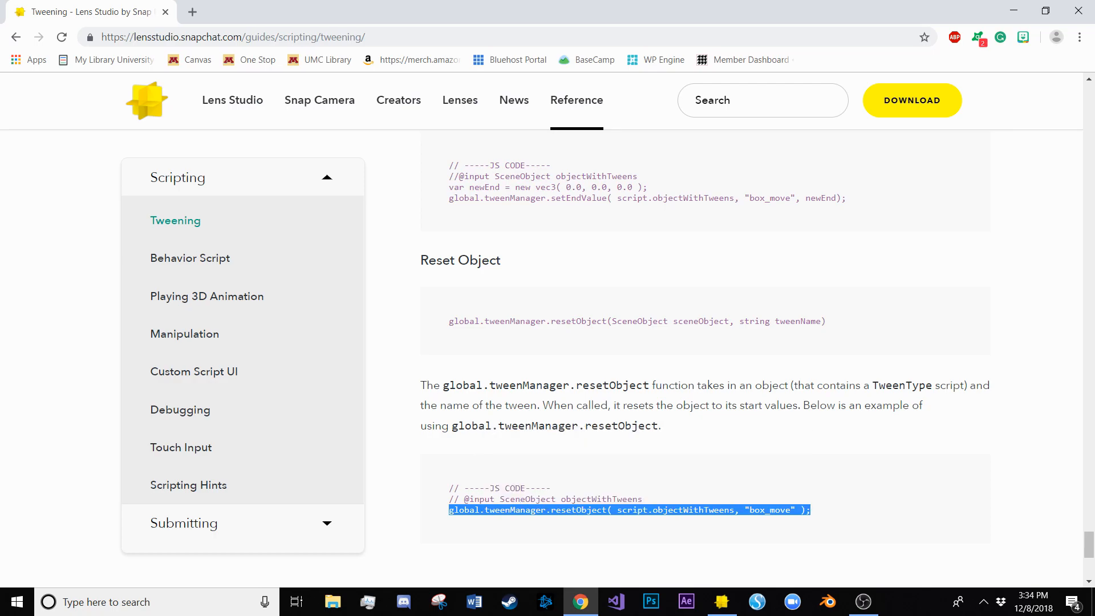
click(1013, 10)
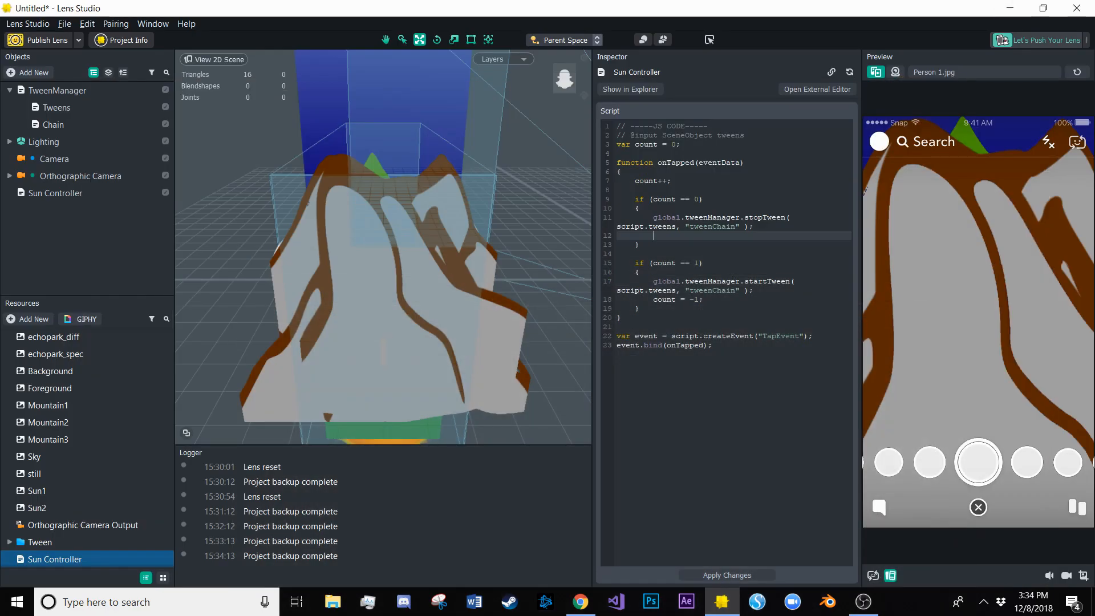
key(ctrl+v)
Point the resetObject call at script.tweens with tween name "tweenChain" and apply the script changes
double_click(753, 245)
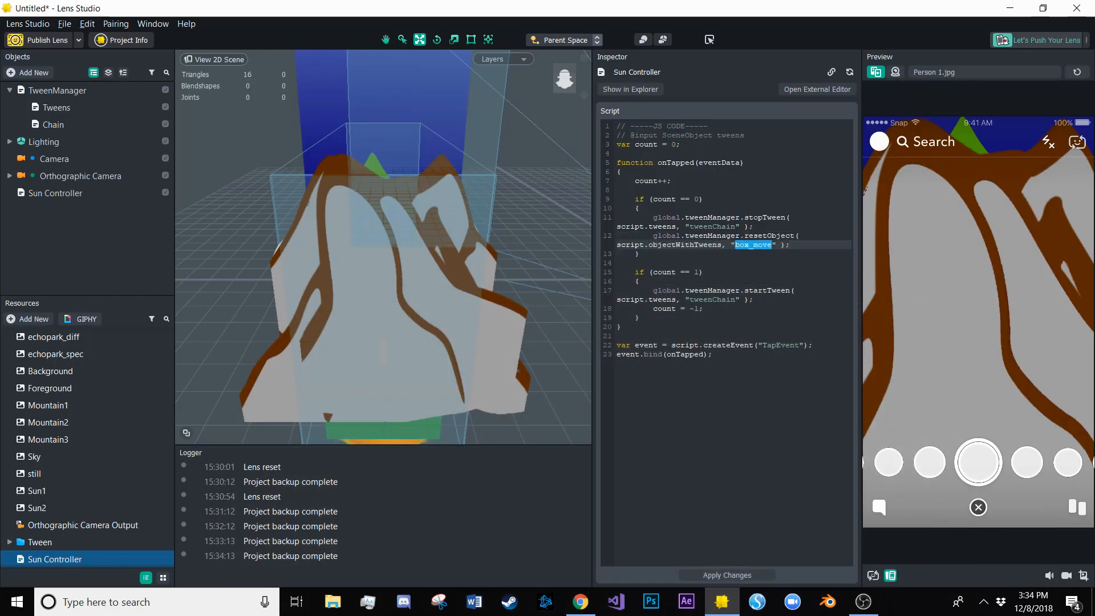
text(tweenChain)
double_click(684, 245)
text(tweens)
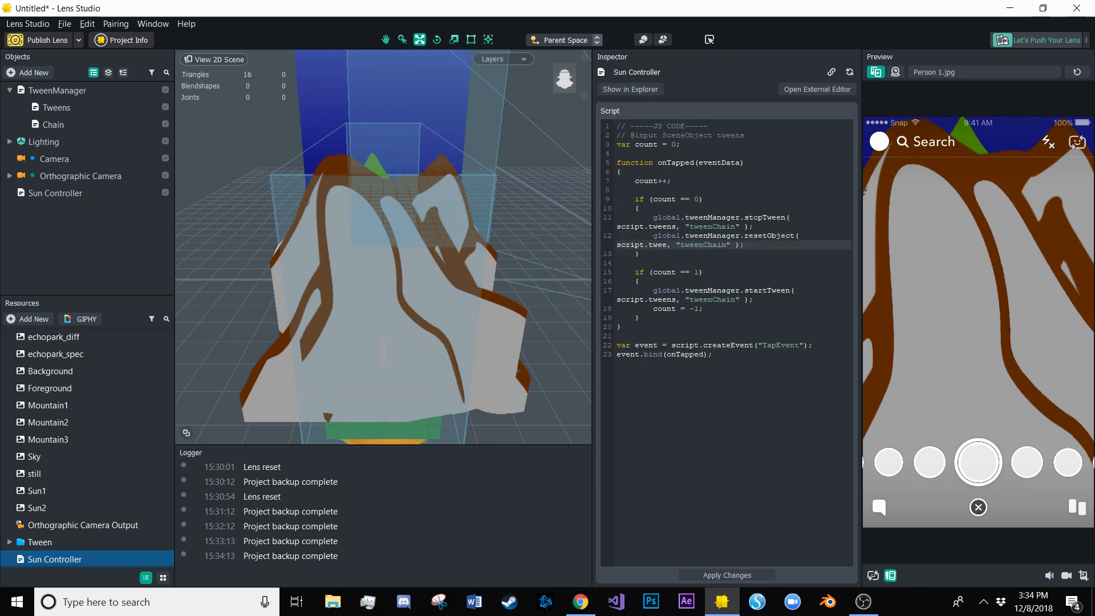
click(727, 575)
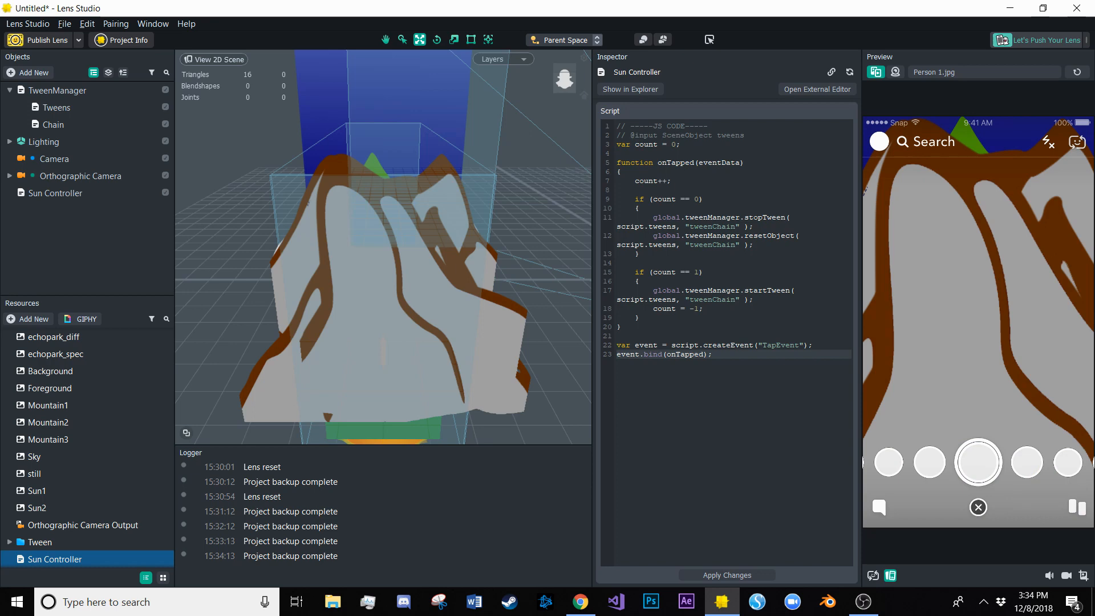
Check the initial count declaration in the script and reset the lens preview
drag(630, 181, 640, 181)
click(678, 144)
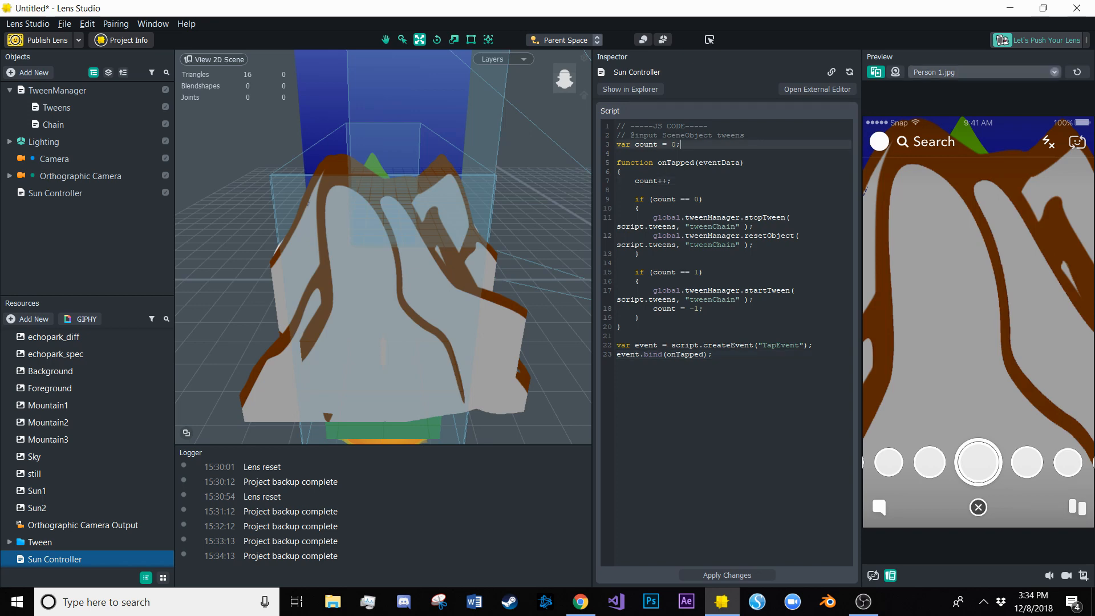
click(1076, 71)
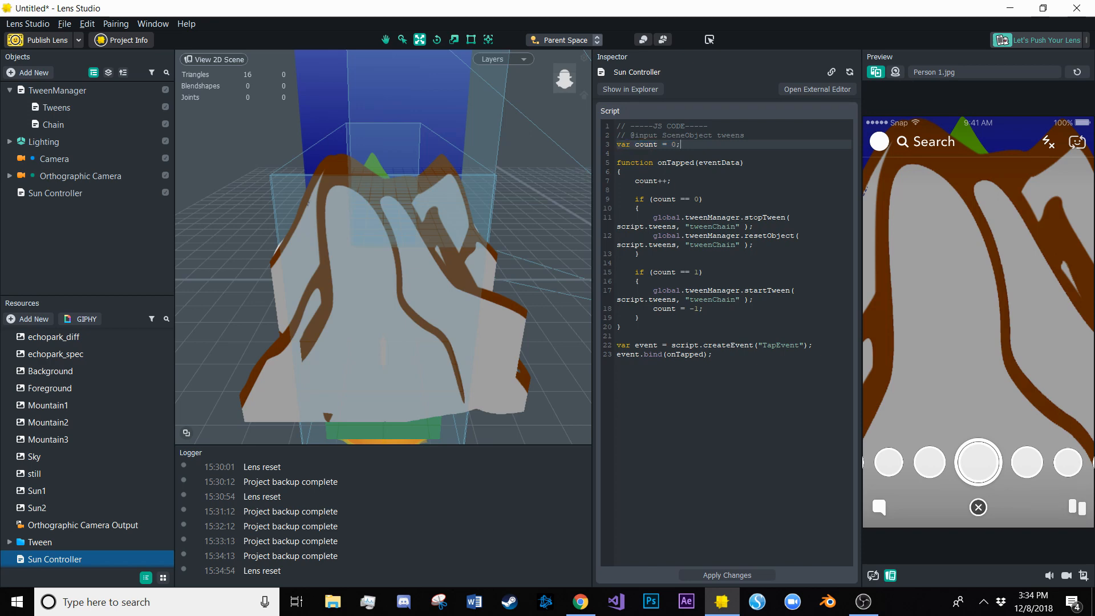
Review the tap logic: the count++ increment, the count = -1 reset, and the stopTween and resetObject calls under count == 0
drag(672, 181, 635, 181)
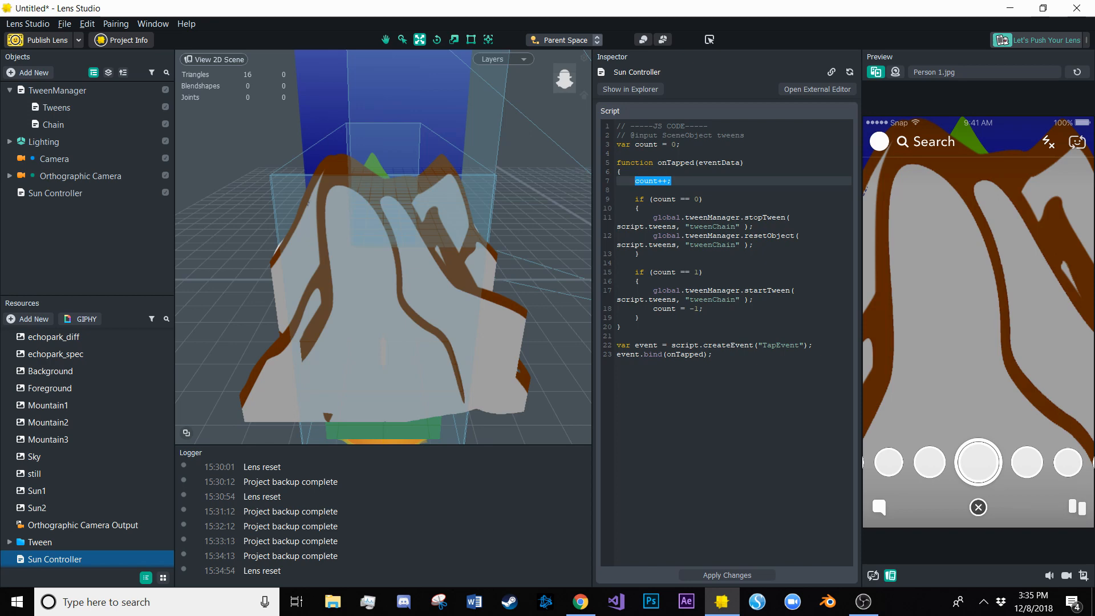
click(671, 180)
drag(648, 309, 703, 308)
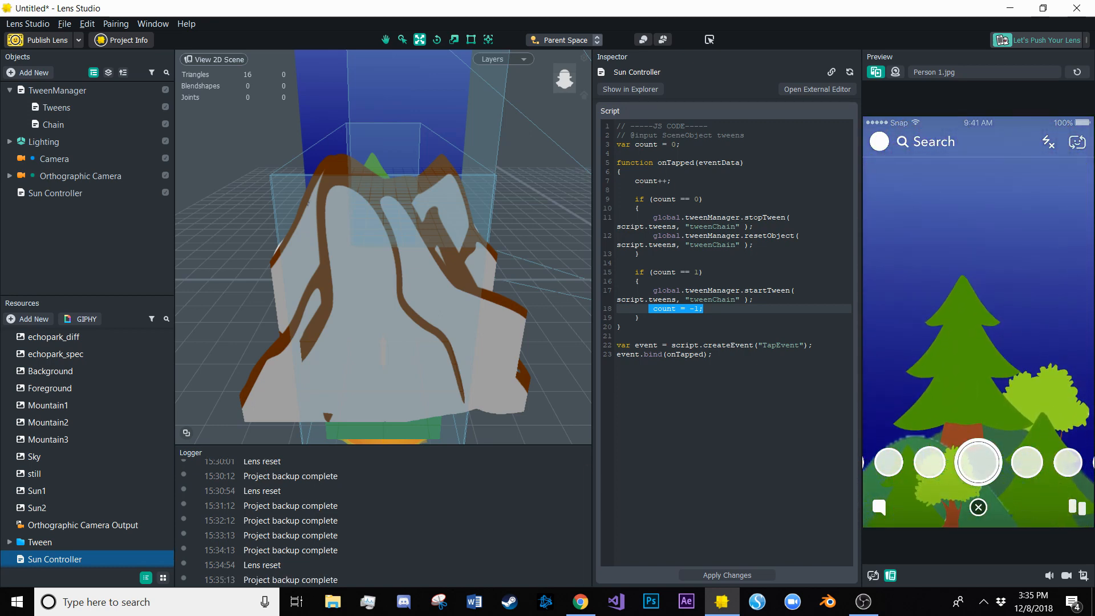
click(691, 199)
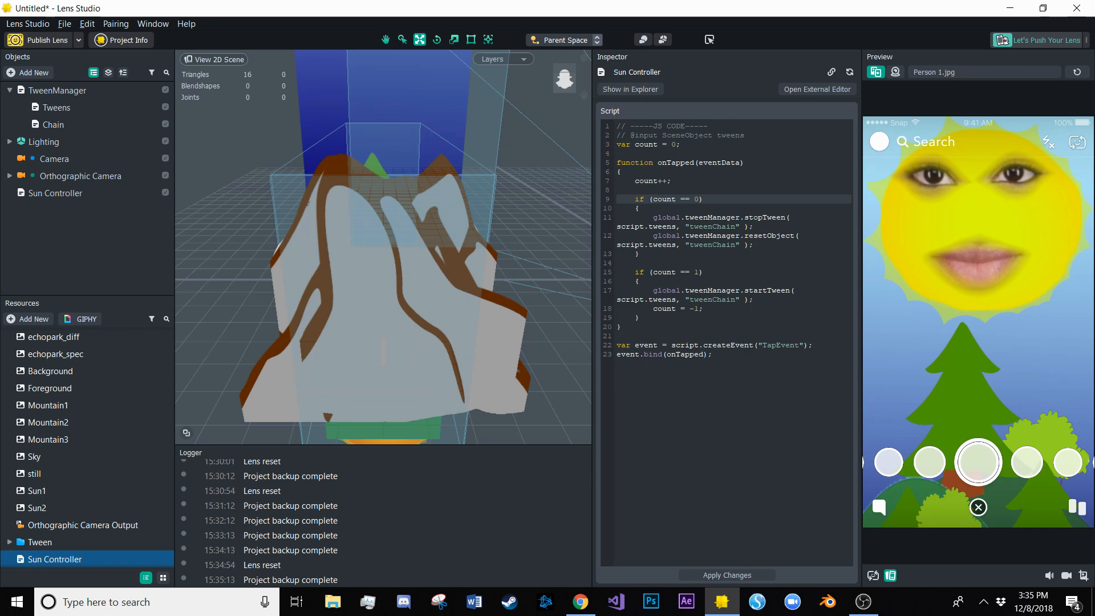
click(654, 218)
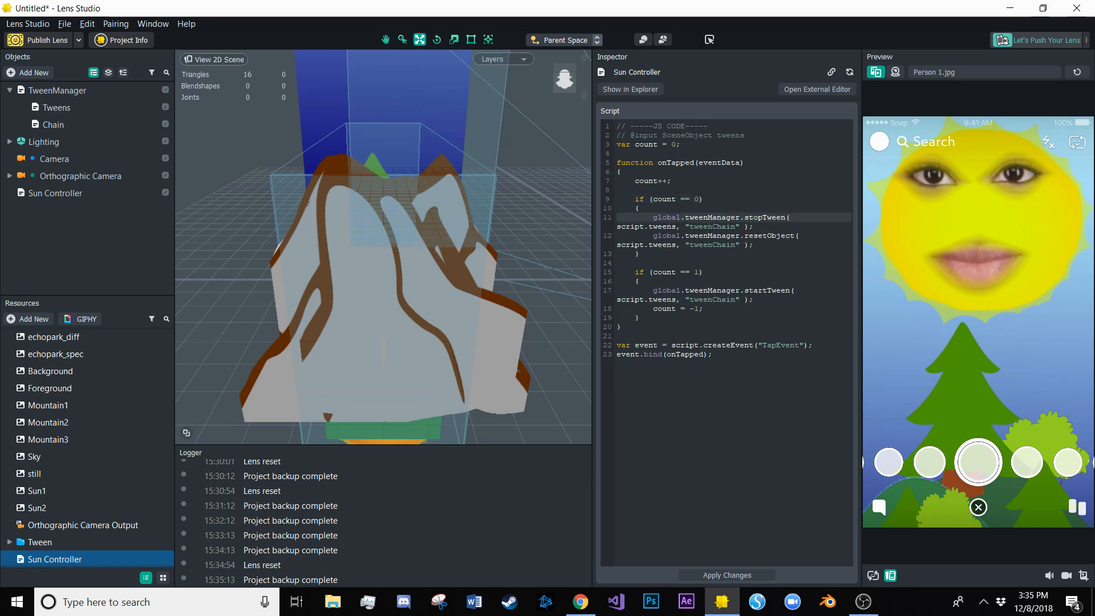
drag(754, 244, 653, 217)
click(650, 218)
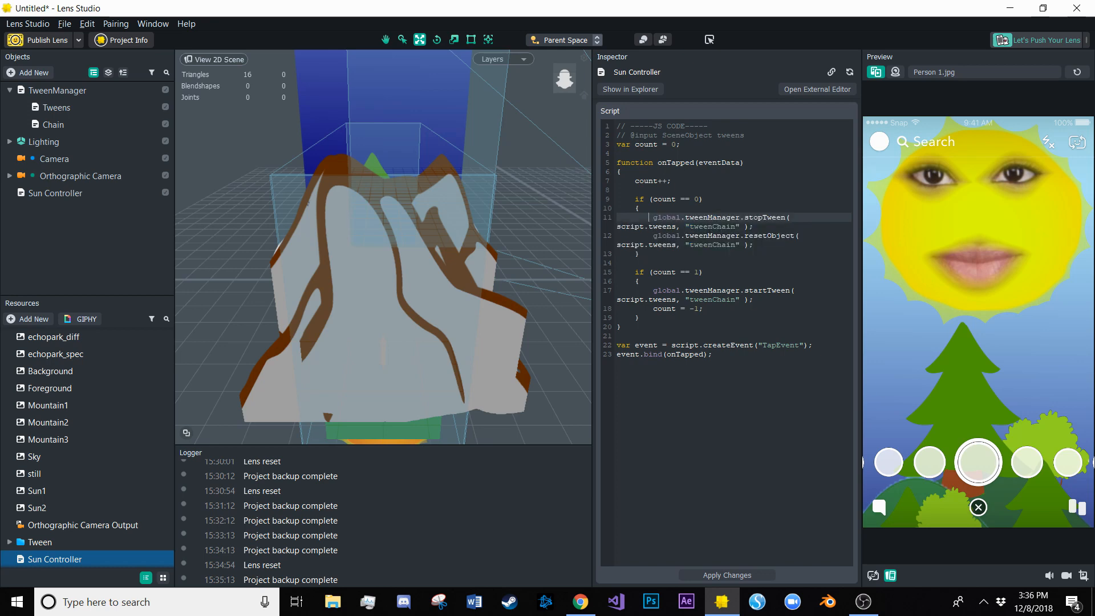